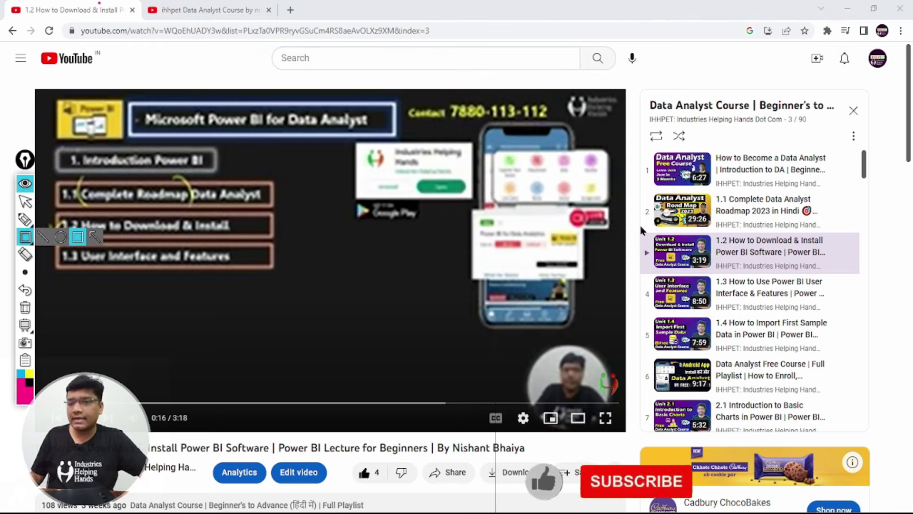
Outline the 1.2 Download & Install, 1.4 Import First Sample Data and Data Analyst Free Course entries in the playlist with rectangles.
{"action": "mouse_move", "coordinate": [640, 226]}
{"action": "left_mouse_down"}
{"action": "mouse_move", "coordinate": [790, 283]}
{"action": "mouse_move", "coordinate": [865, 270]}
{"action": "left_mouse_up"}
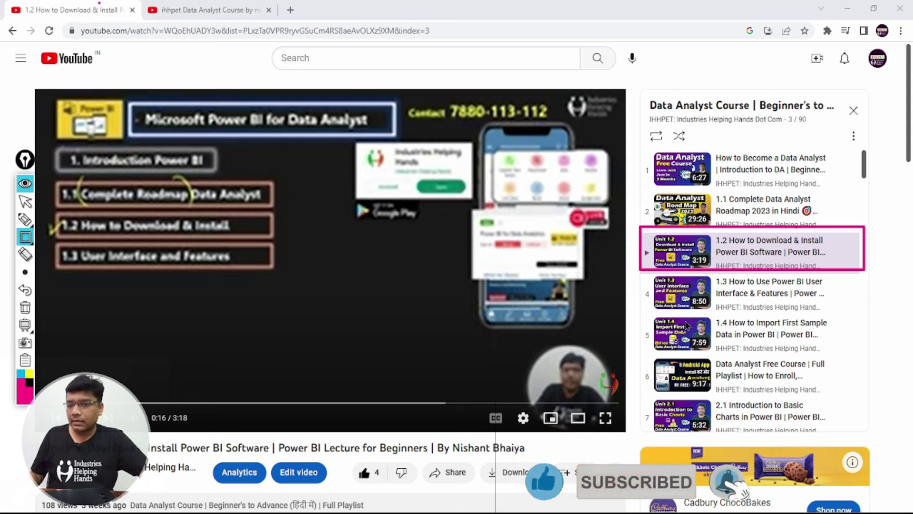
{"action": "mouse_move", "coordinate": [645, 311]}
{"action": "left_mouse_down"}
{"action": "mouse_move", "coordinate": [758, 351]}
{"action": "mouse_move", "coordinate": [859, 356]}
{"action": "left_mouse_up"}
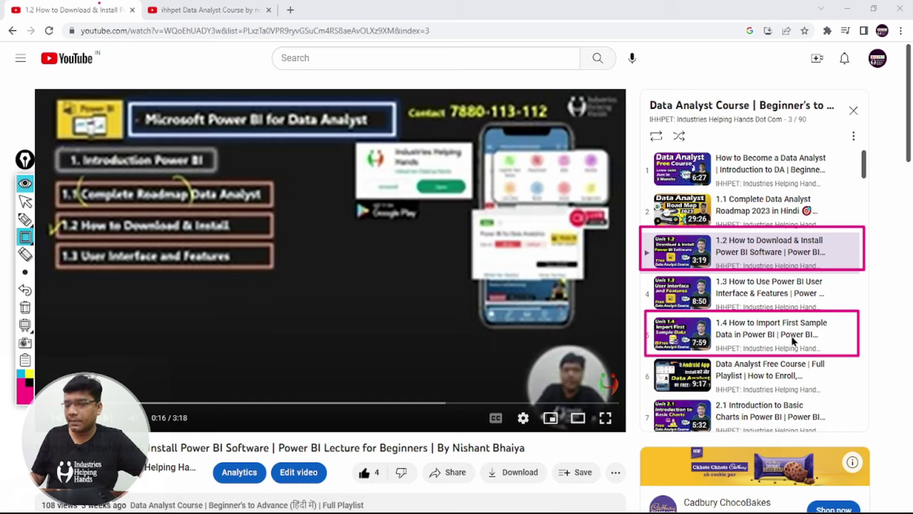
{"action": "mouse_move", "coordinate": [643, 360]}
{"action": "left_mouse_down"}
{"action": "mouse_move", "coordinate": [709, 388]}
{"action": "mouse_move", "coordinate": [794, 405]}
{"action": "mouse_move", "coordinate": [842, 387]}
{"action": "mouse_move", "coordinate": [865, 395]}
{"action": "left_mouse_up"}
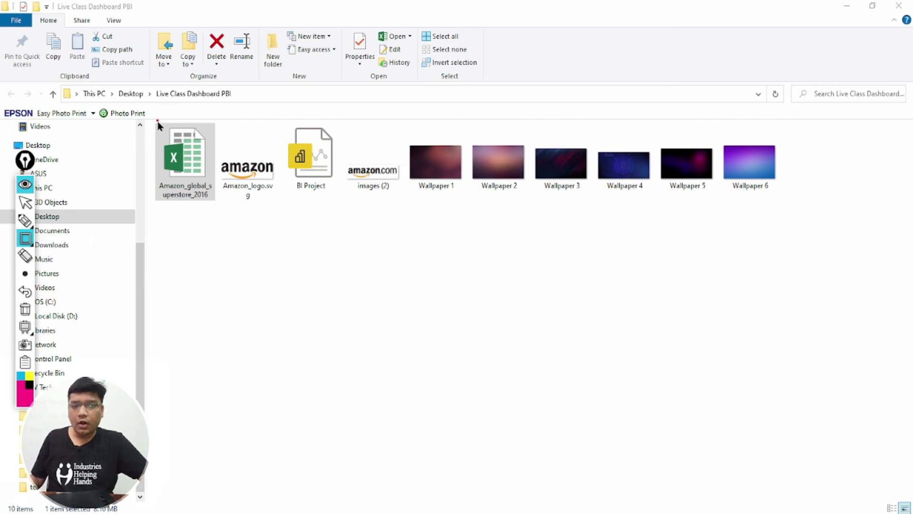
Outline the Amazon_global_superstore_2016 workbook in the Live Class Dashboard PBI folder, open it in Excel, and clear the annotation.
{"action": "mouse_move", "coordinate": [157, 121]}
{"action": "left_mouse_down"}
{"action": "mouse_move", "coordinate": [219, 227]}
{"action": "mouse_move", "coordinate": [229, 222]}
{"action": "left_mouse_up"}
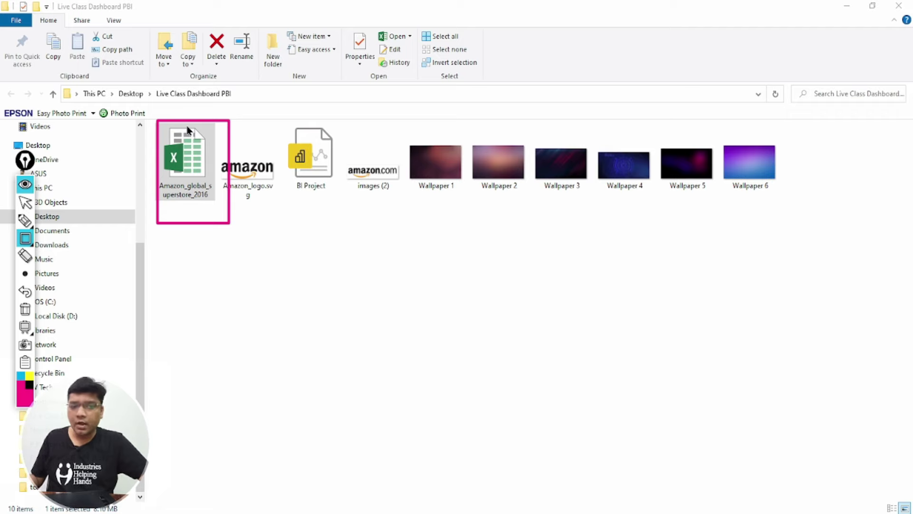
{"action": "left_click", "coordinate": [25, 202]}
{"action": "left_click", "coordinate": [183, 158]}
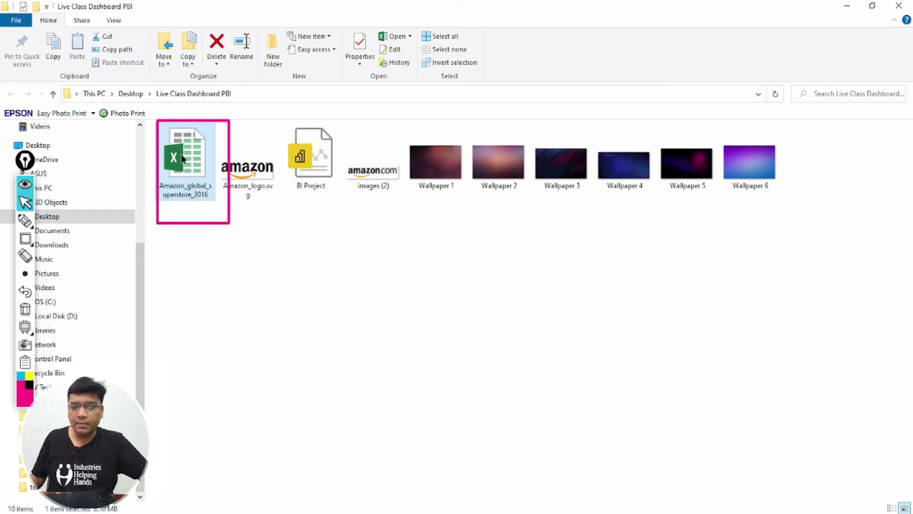
{"action": "double_click", "coordinate": [183, 158]}
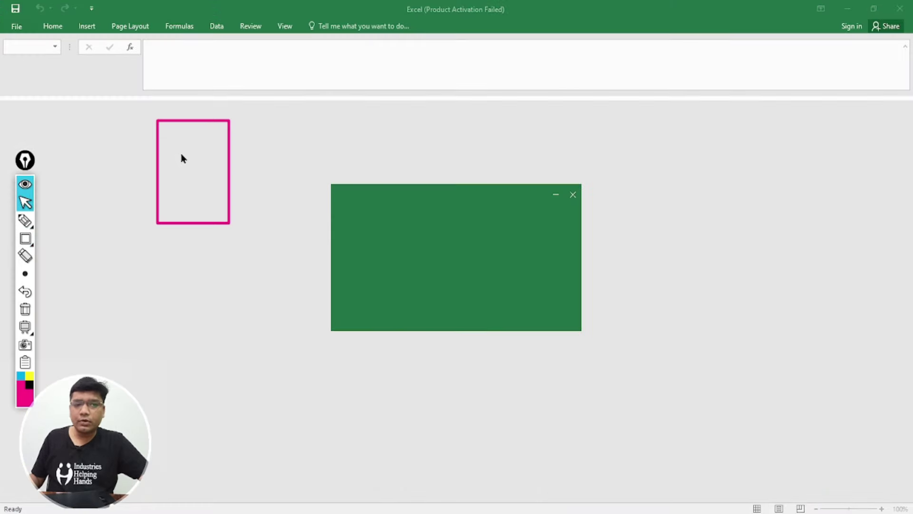
{"action": "left_click", "coordinate": [26, 309]}
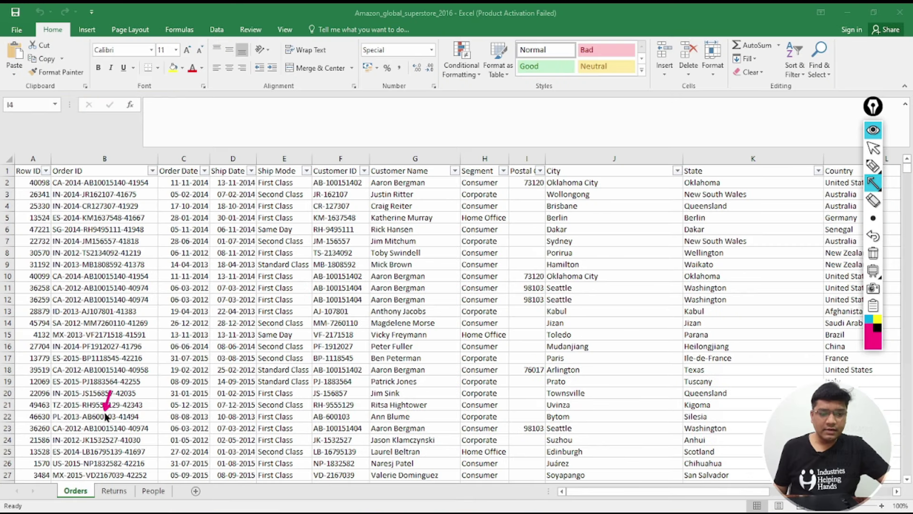
Draw three arrows pointing at the Orders, Returns and People sheet names.
{"action": "left_click_drag", "start_coordinate": [111, 393], "coordinate": [78, 478]}
{"action": "left_click_drag", "start_coordinate": [149, 395], "coordinate": [117, 476]}
{"action": "left_click_drag", "start_coordinate": [178, 393], "coordinate": [161, 477]}
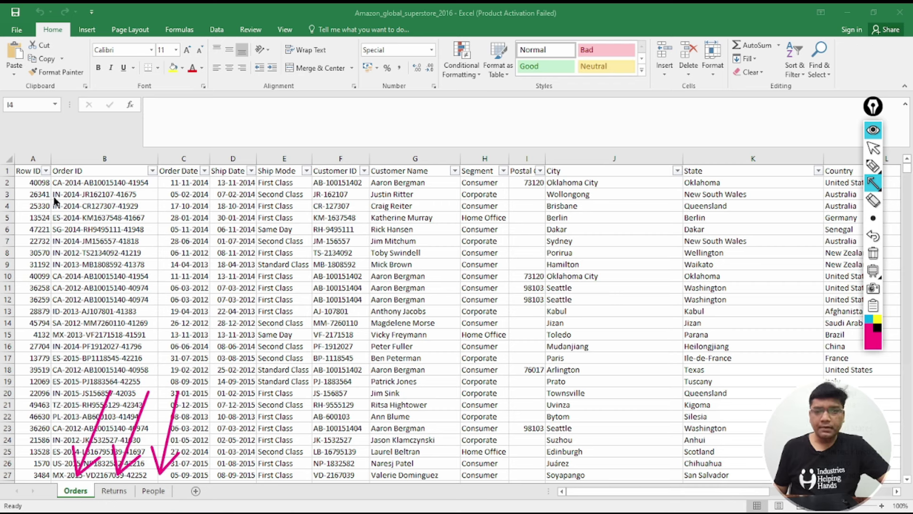
Draw arrows pointing at row numbers 2, 10 and 20 of the Orders sheet.
{"action": "left_click", "coordinate": [873, 182]}
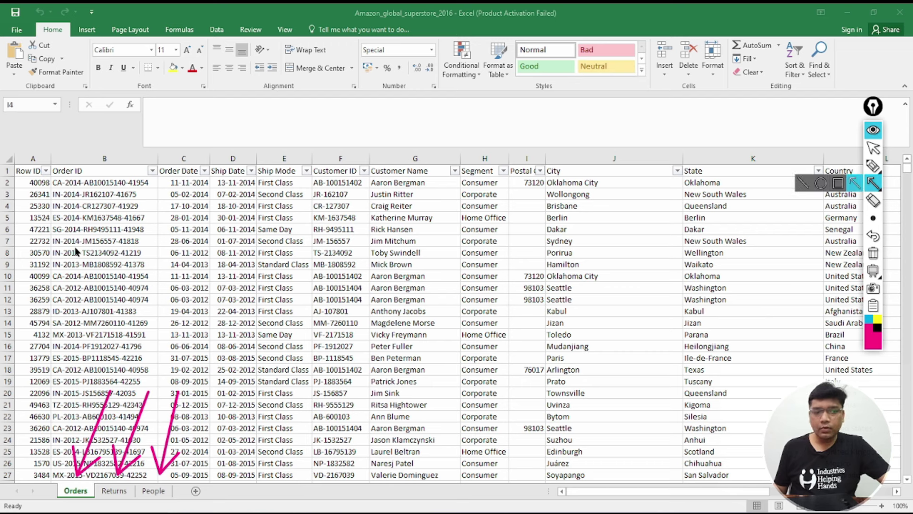
{"action": "left_click_drag", "start_coordinate": [51, 223], "coordinate": [9, 175]}
{"action": "left_click_drag", "start_coordinate": [51, 222], "coordinate": [248, 184]}
{"action": "left_click_drag", "start_coordinate": [52, 221], "coordinate": [16, 190]}
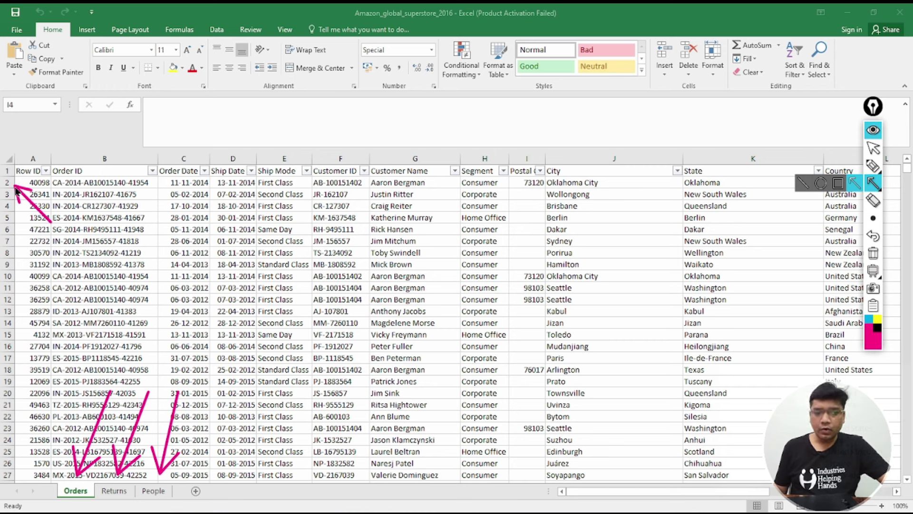
{"action": "left_click_drag", "start_coordinate": [38, 358], "coordinate": [11, 281]}
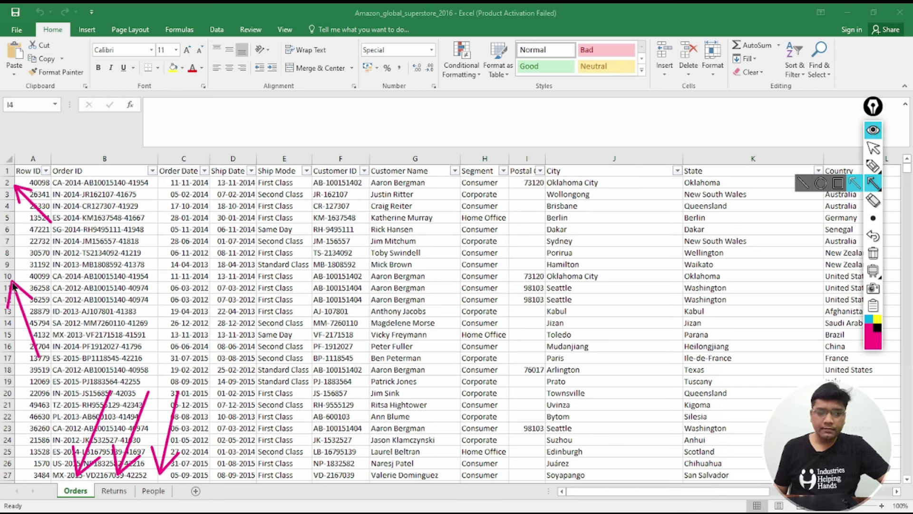
{"action": "left_click_drag", "start_coordinate": [35, 435], "coordinate": [10, 396]}
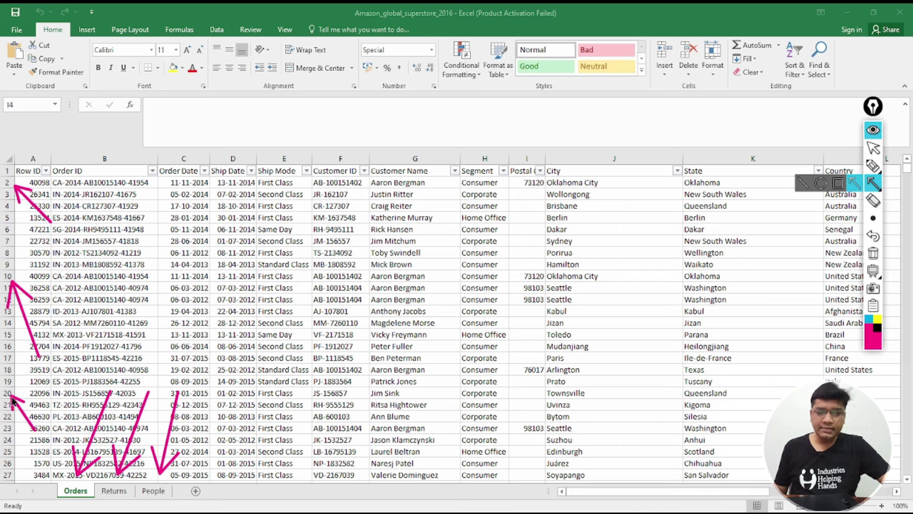
Go to the end of the Orders data, mark row 51291 with an arrow, and clear the annotation.
{"action": "left_click", "coordinate": [873, 148]}
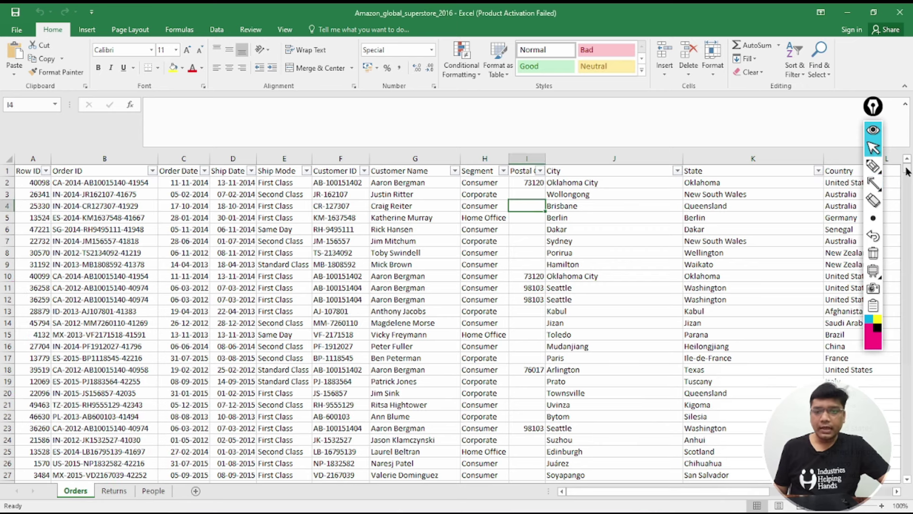
{"action": "scroll", "coordinate": [910, 185], "scroll_direction": "down", "scroll_amount": 4}
{"action": "scroll", "coordinate": [909, 185], "scroll_direction": "down", "scroll_amount": 5}
{"action": "left_click_drag", "start_coordinate": [909, 169], "coordinate": [909, 481]}
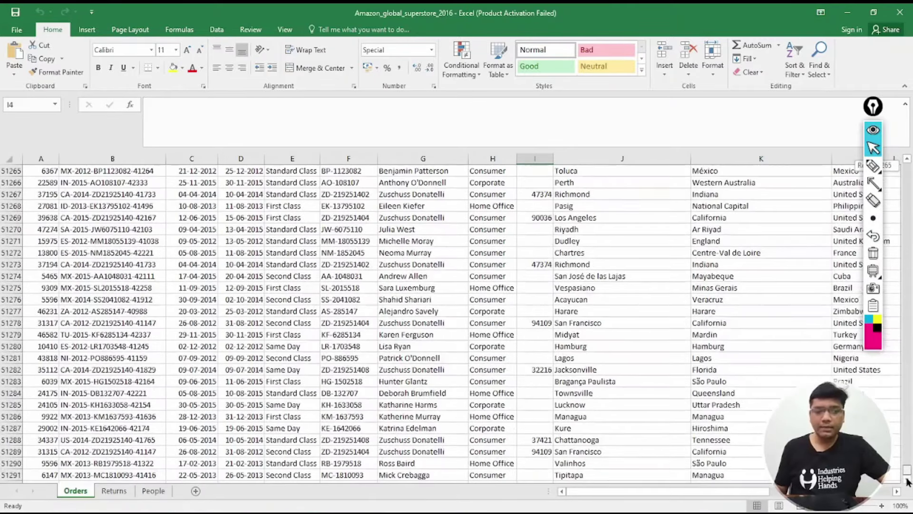
{"action": "left_click", "coordinate": [874, 183]}
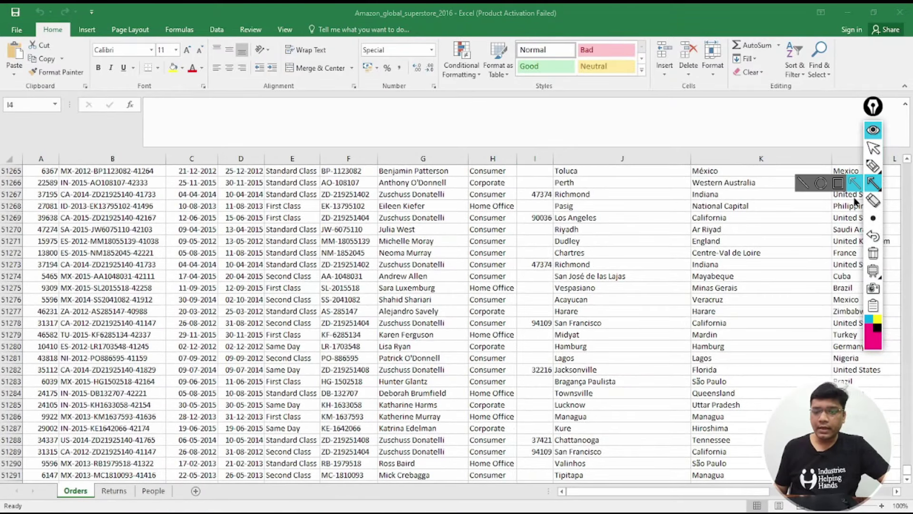
{"action": "left_click_drag", "start_coordinate": [72, 455], "coordinate": [46, 473]}
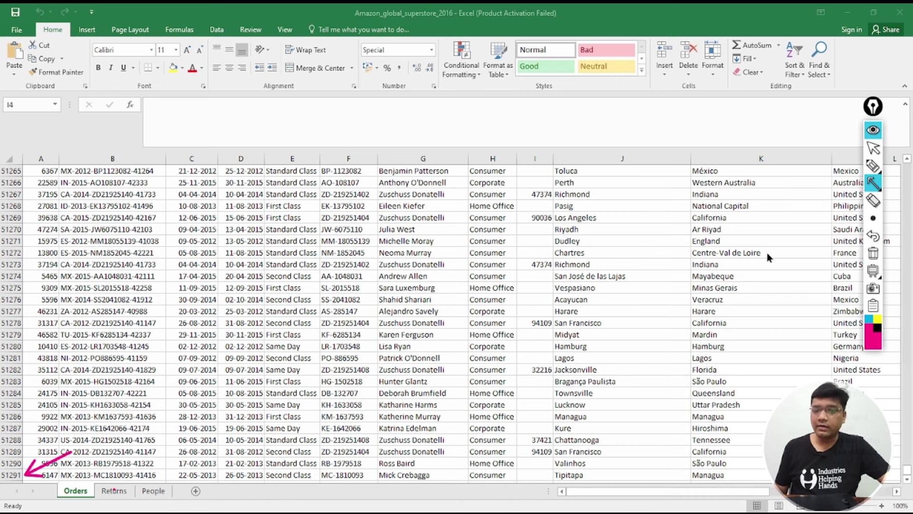
{"action": "left_click", "coordinate": [874, 253]}
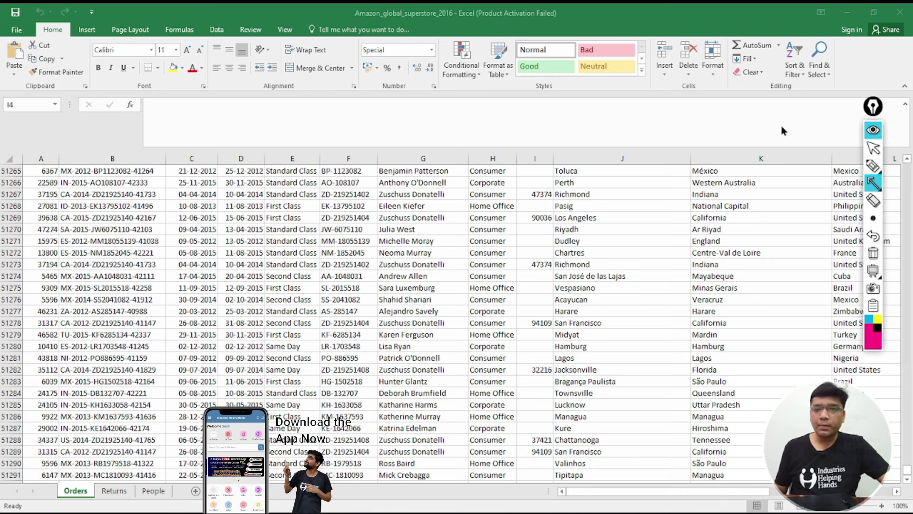
Switch to the BI Project report in Power BI Desktop and outline the Profit by Product Name chart with a rectangle.
{"action": "left_click", "coordinate": [874, 148]}
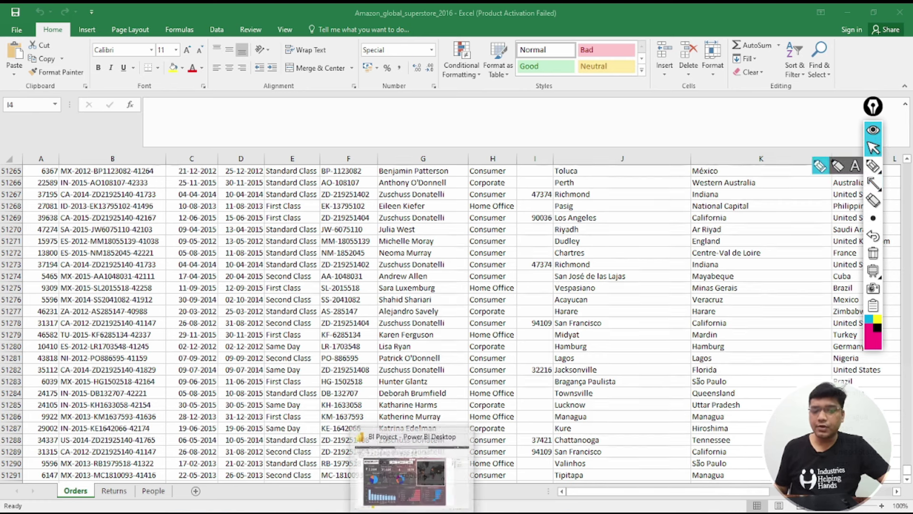
{"action": "left_click", "coordinate": [413, 512]}
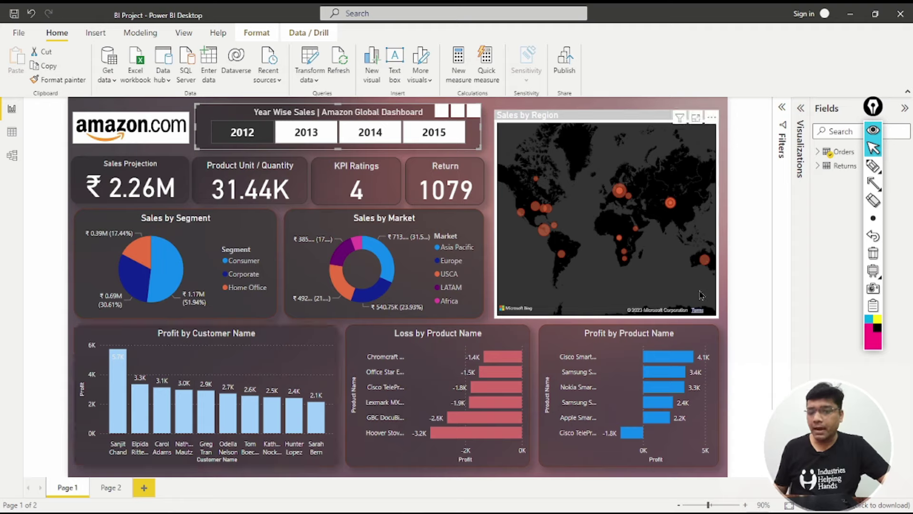
{"action": "left_click", "coordinate": [874, 184]}
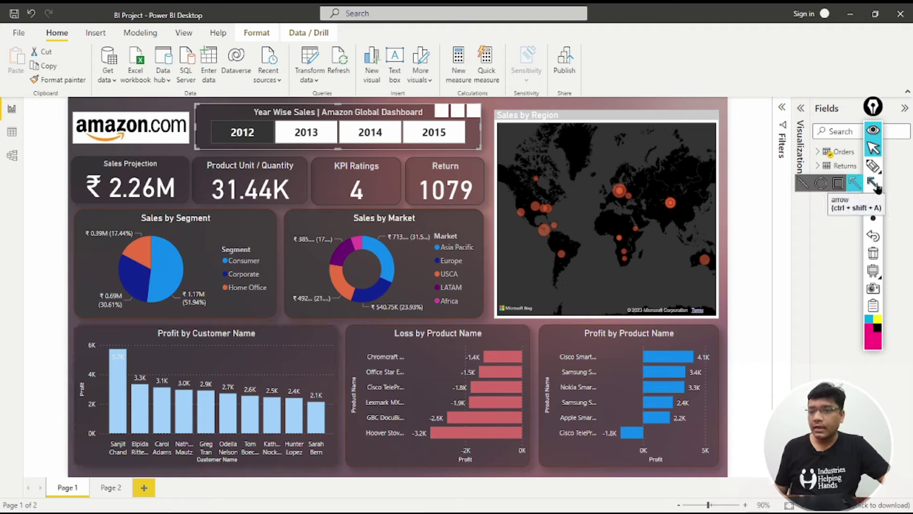
{"action": "left_click", "coordinate": [838, 183]}
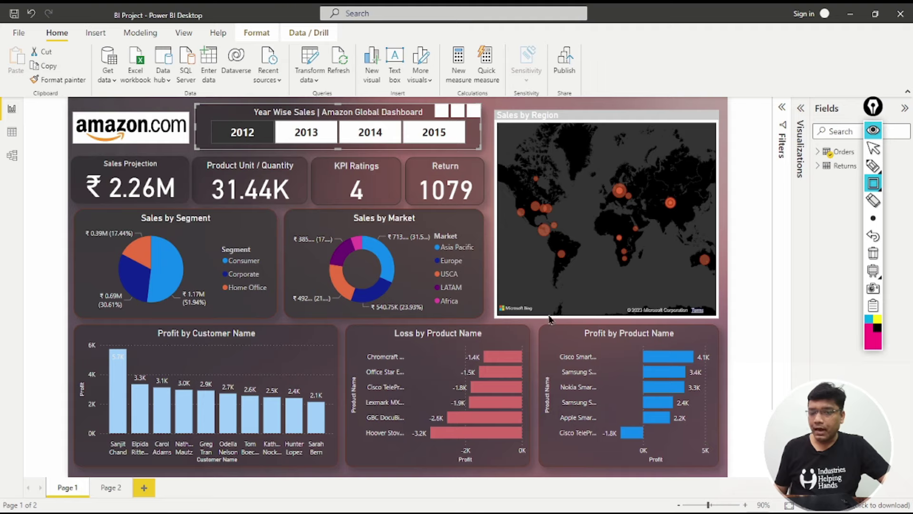
{"action": "left_click_drag", "start_coordinate": [543, 326], "coordinate": [746, 474]}
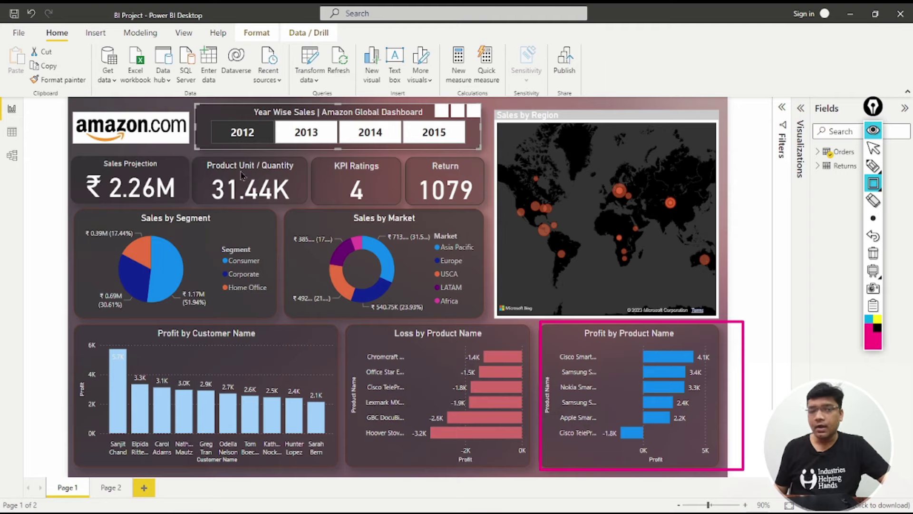
Filter the dashboard by 2013 and by 2014 with the year slicer, clearing the outline around the chart.
{"action": "left_click", "coordinate": [874, 148]}
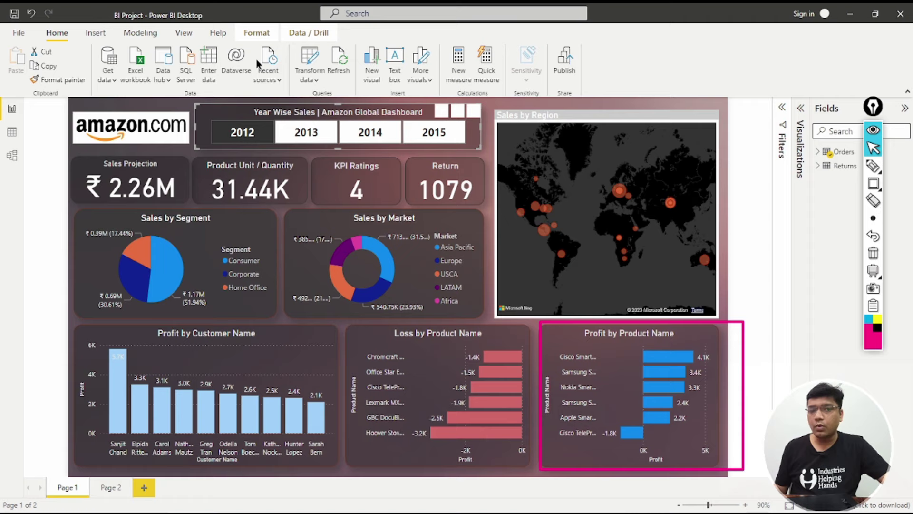
{"action": "left_click", "coordinate": [241, 136]}
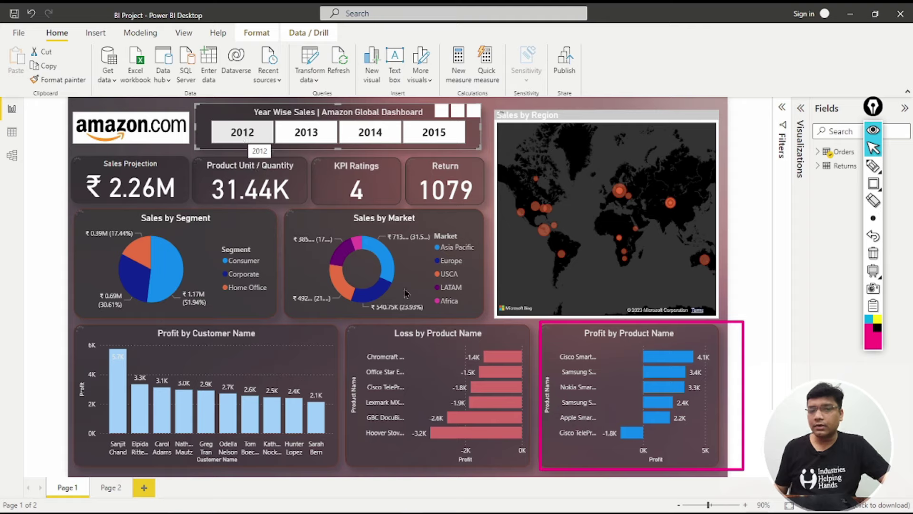
{"action": "left_click", "coordinate": [331, 131]}
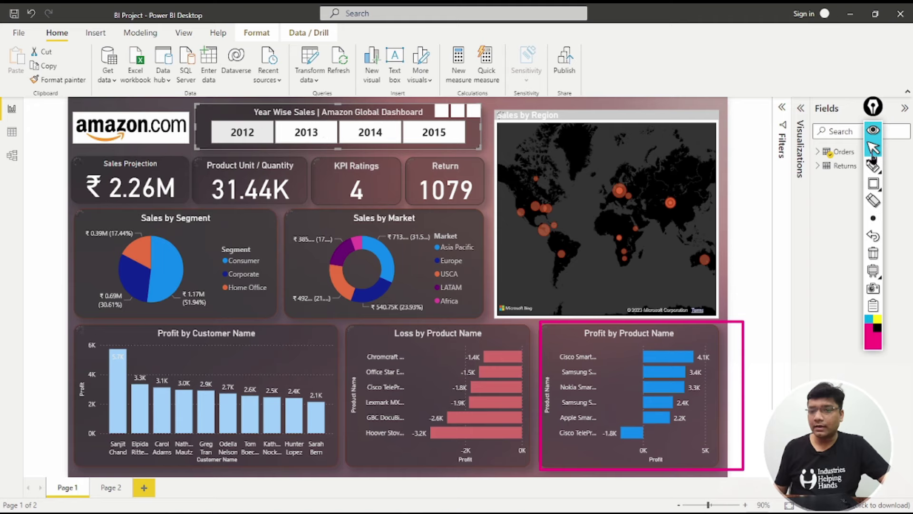
{"action": "left_click", "coordinate": [875, 259]}
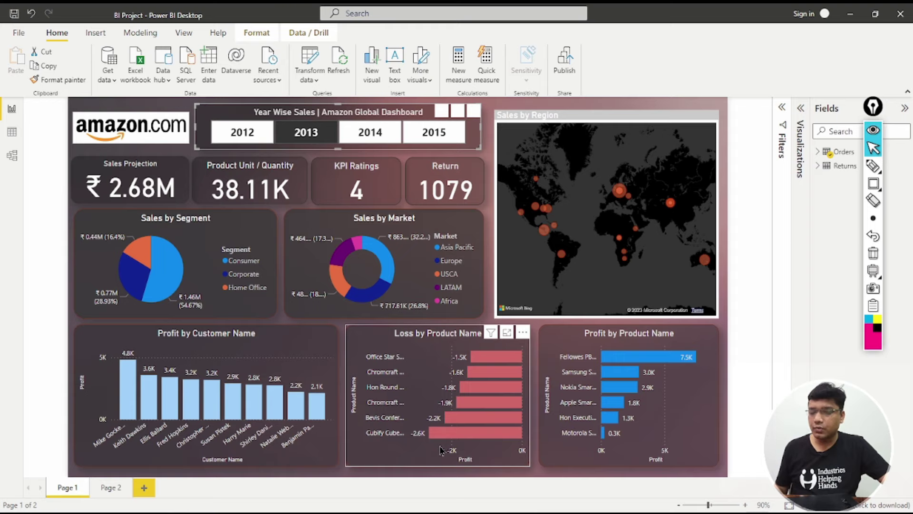
{"action": "mouse_move", "coordinate": [490, 399]}
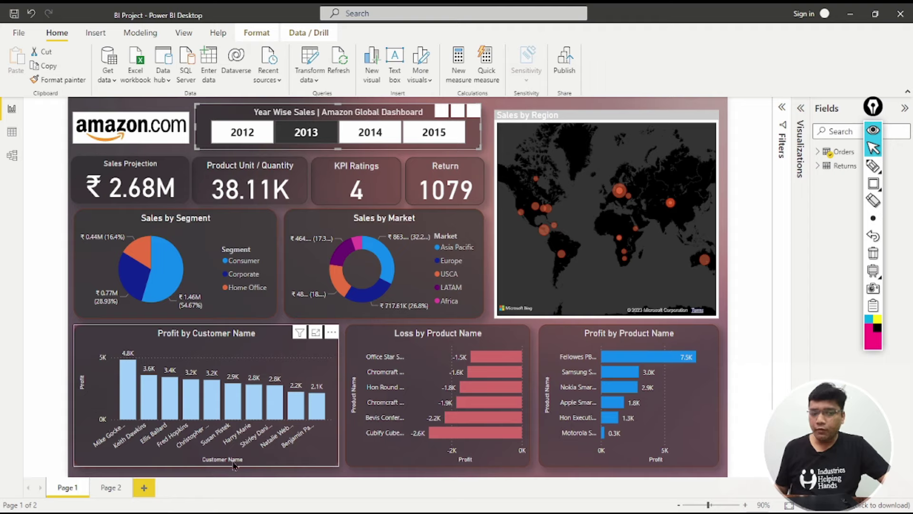
{"action": "mouse_move", "coordinate": [286, 406]}
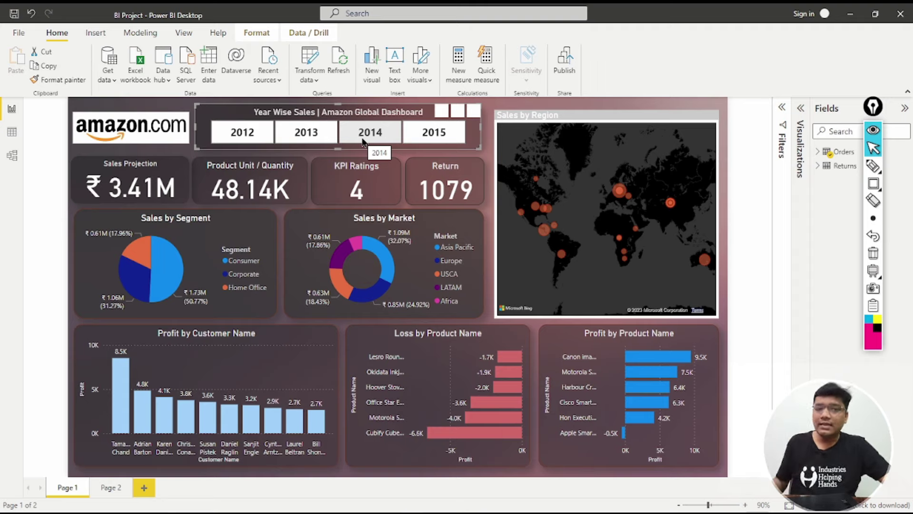
{"action": "left_click", "coordinate": [363, 142]}
Outline the amazon.com logo on the dashboard with a rectangle and leave annotation mode.
{"action": "left_click", "coordinate": [880, 176]}
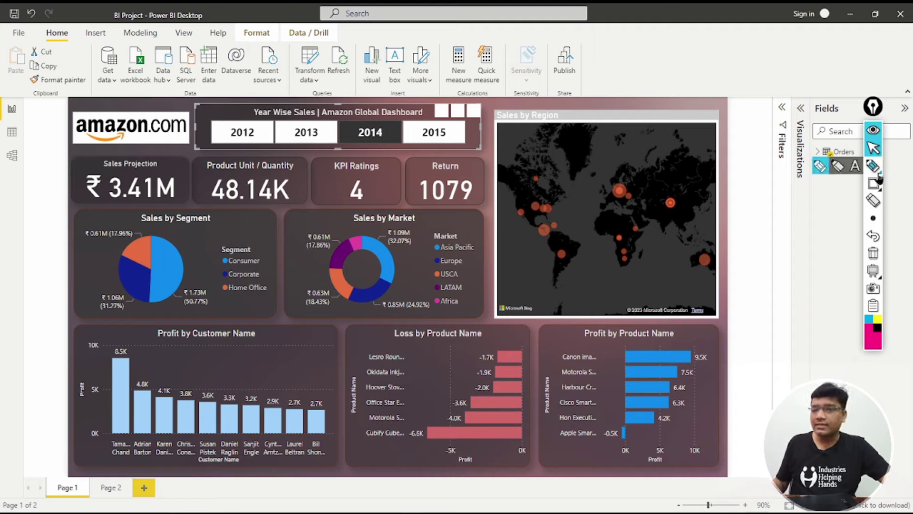
{"action": "left_click", "coordinate": [876, 184]}
{"action": "mouse_move", "coordinate": [62, 107]}
{"action": "left_mouse_down"}
{"action": "mouse_move", "coordinate": [137, 144]}
{"action": "mouse_move", "coordinate": [195, 154]}
{"action": "left_mouse_up"}
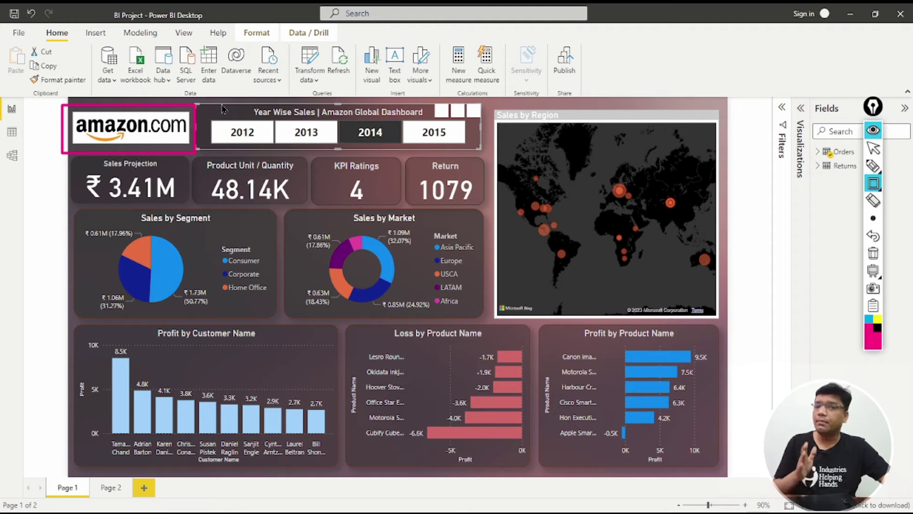
{"action": "key", "text": "Escape"}
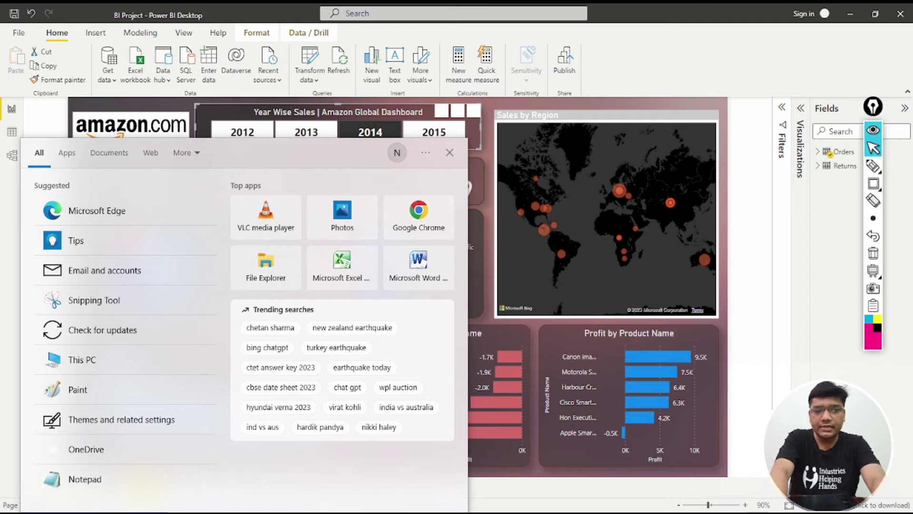
Search Windows for "powerbi", launch a new Power BI Desktop window, and outline its Sign in option.
{"action": "type", "text": "pow"}
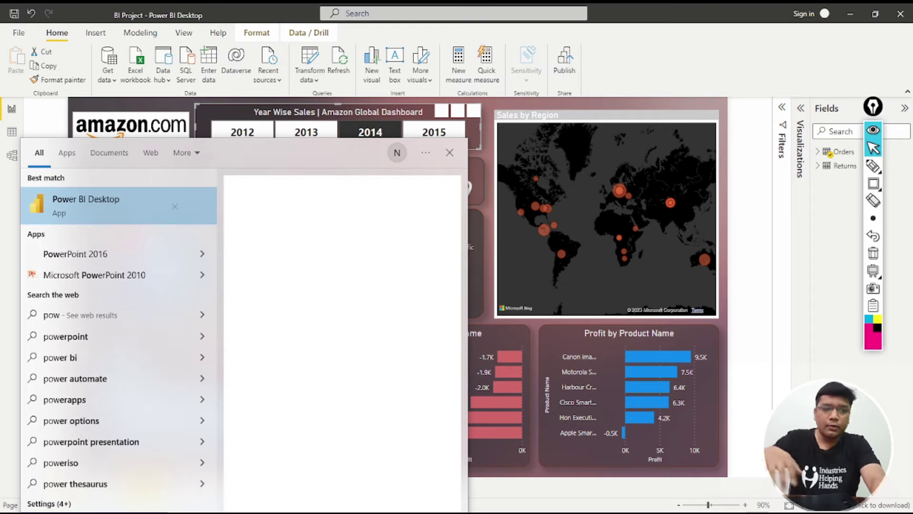
{"action": "type", "text": "erbi"}
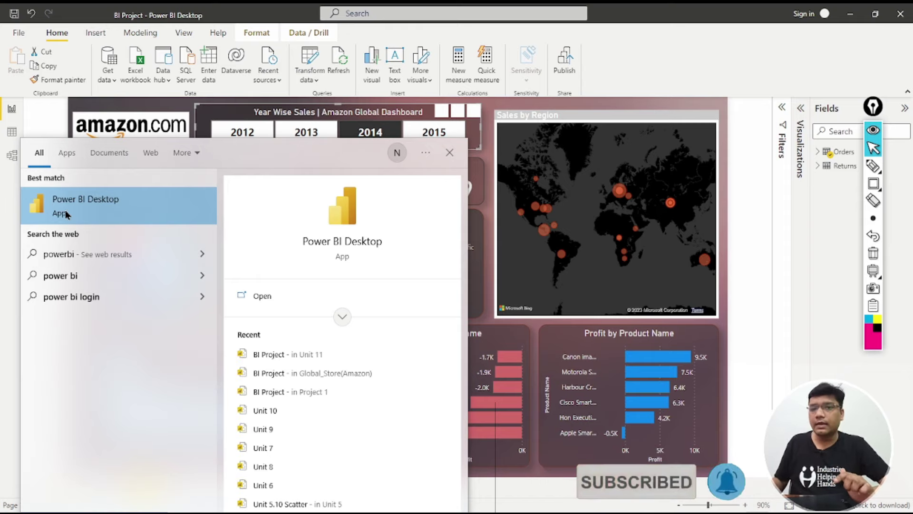
{"action": "left_click", "coordinate": [874, 185]}
{"action": "mouse_move", "coordinate": [786, 4]}
{"action": "left_mouse_down"}
{"action": "mouse_move", "coordinate": [854, 44]}
{"action": "mouse_move", "coordinate": [842, 31]}
{"action": "left_mouse_up"}
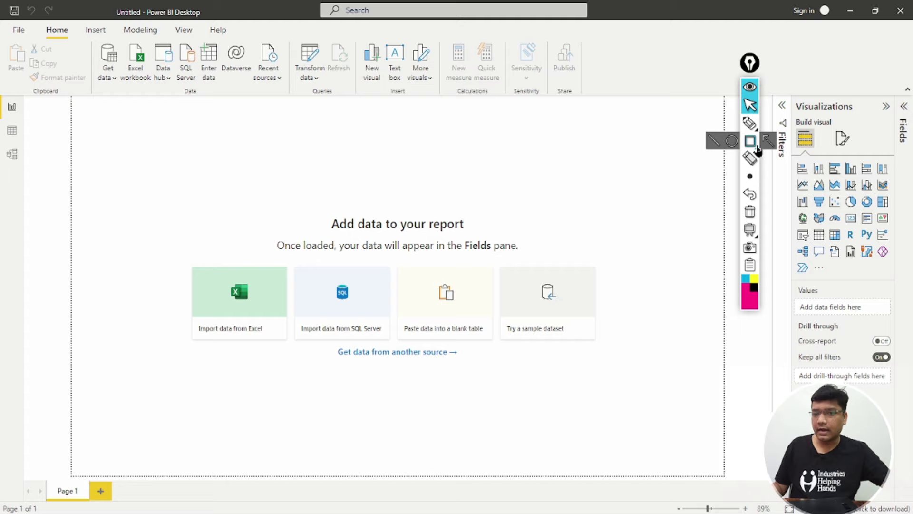
Outline the Import data from Excel and Import data from SQL Server options on the blank report with rectangles.
{"action": "left_click", "coordinate": [757, 148]}
{"action": "left_click_drag", "start_coordinate": [171, 261], "coordinate": [273, 373]}
{"action": "left_click_drag", "start_coordinate": [299, 265], "coordinate": [390, 367]}
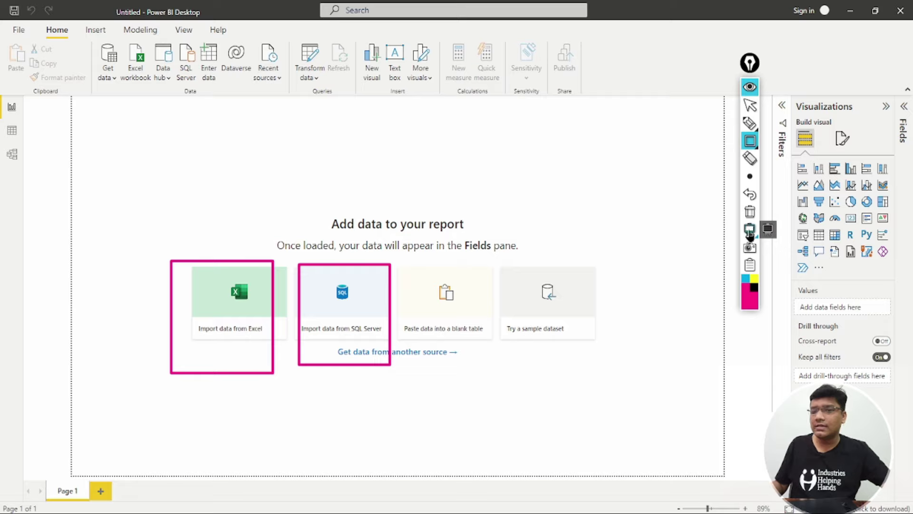
Clear the import-option outlines, and outline the Transform data command before erasing its outline and opening the Power Query Editor.
{"action": "left_click", "coordinate": [750, 212]}
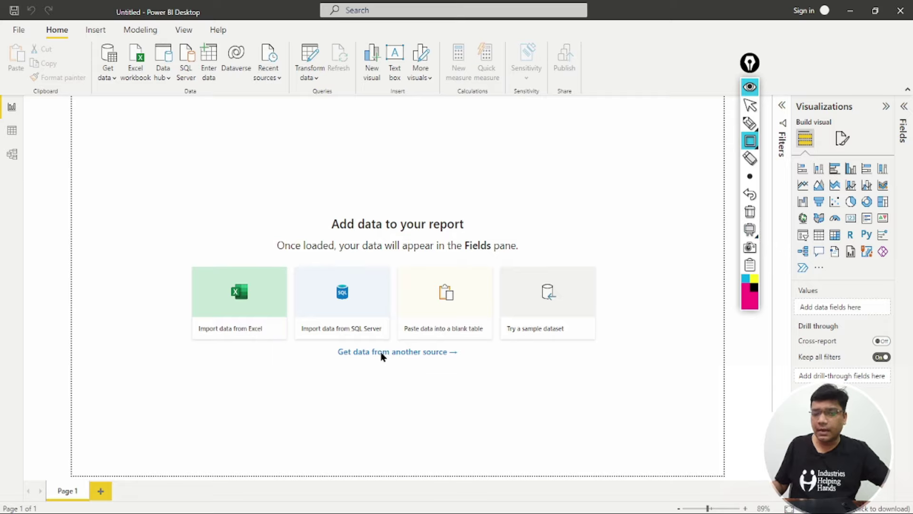
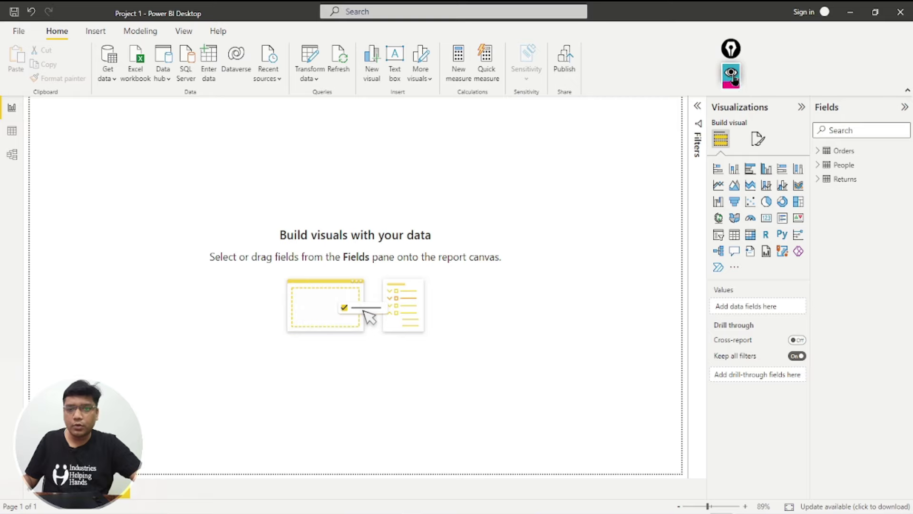
{"action": "left_click", "coordinate": [733, 127]}
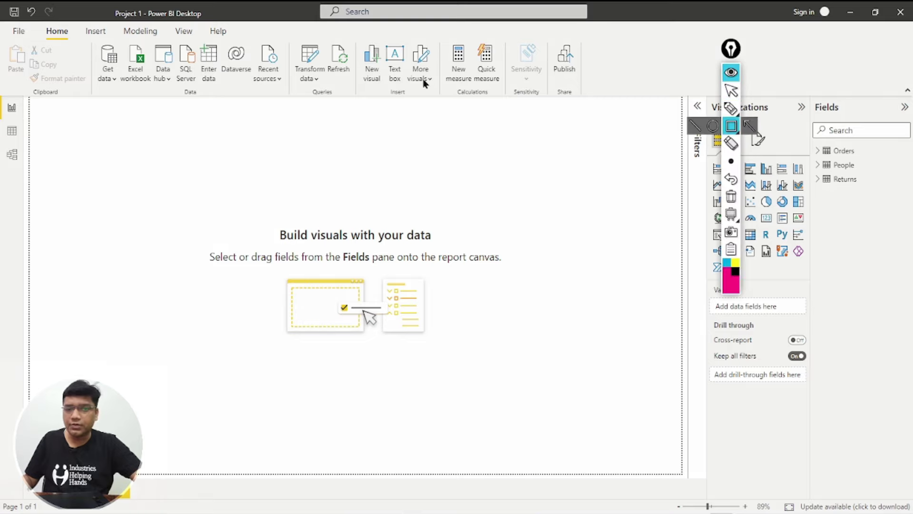
{"action": "left_click_drag", "start_coordinate": [292, 58], "coordinate": [331, 99]}
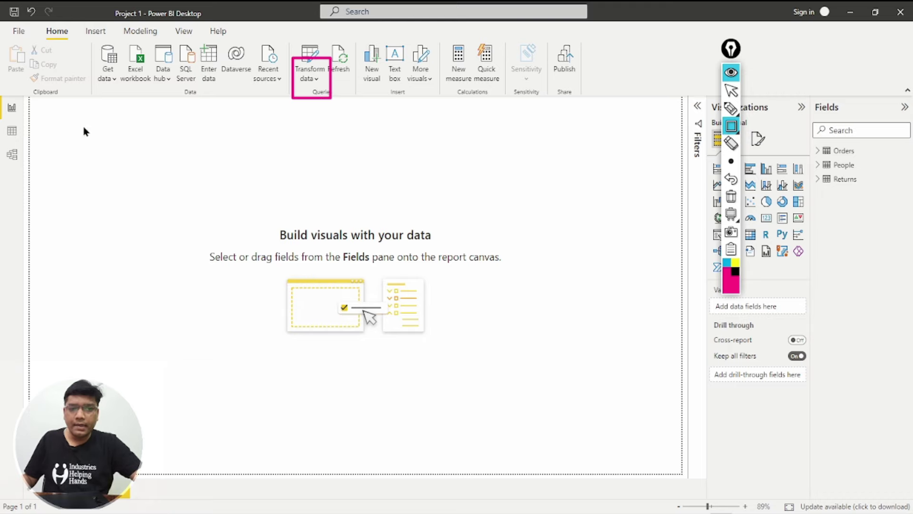
{"action": "left_click", "coordinate": [732, 91]}
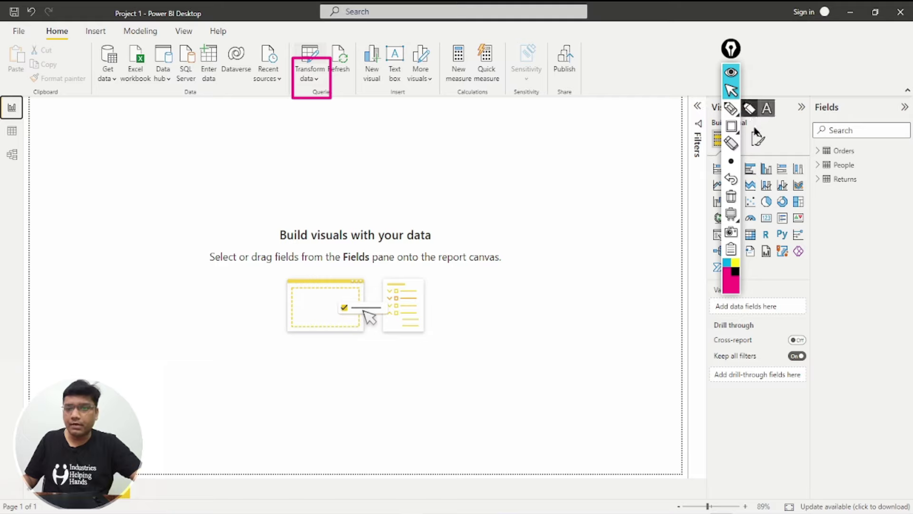
{"action": "left_click", "coordinate": [731, 198]}
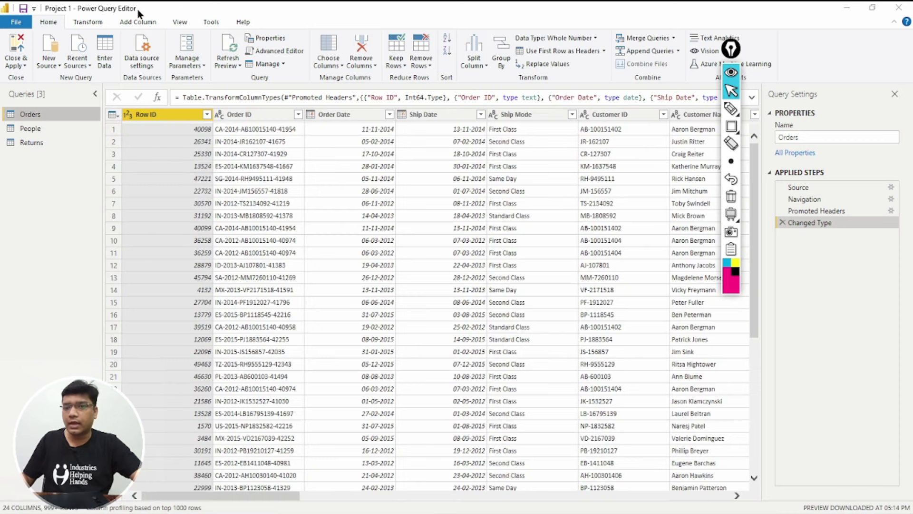
Move the annotation toolbar off the data and collapse it, and display the People query.
{"action": "left_click_drag", "start_coordinate": [731, 49], "coordinate": [855, 75]}
{"action": "left_click", "coordinate": [859, 100]}
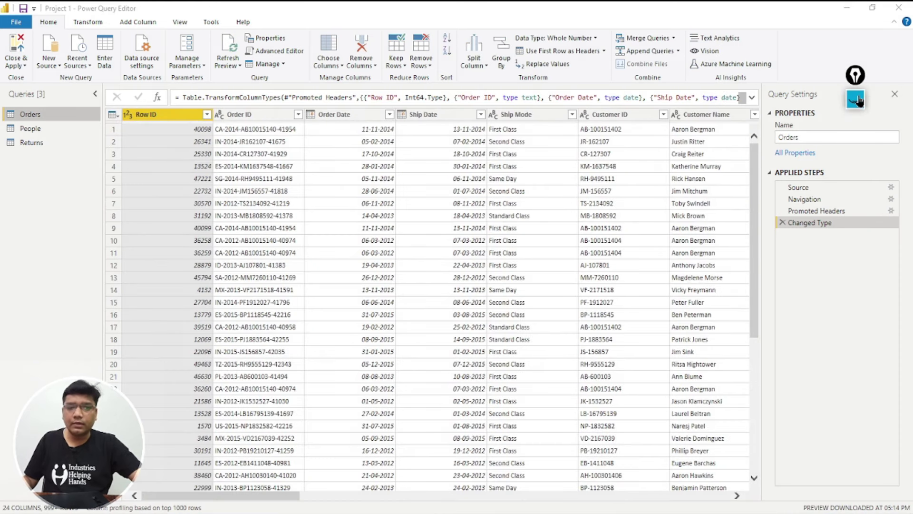
{"action": "left_click", "coordinate": [27, 130]}
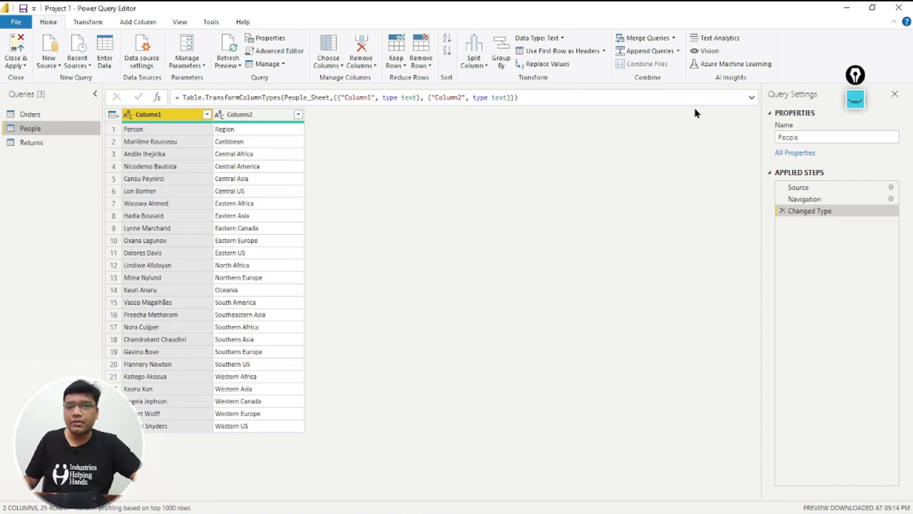
Outline the People query's Table.TransformColumnTypes formula with the annotation rectangle and clear the outline.
{"action": "left_click_drag", "start_coordinate": [856, 74], "coordinate": [688, 141]}
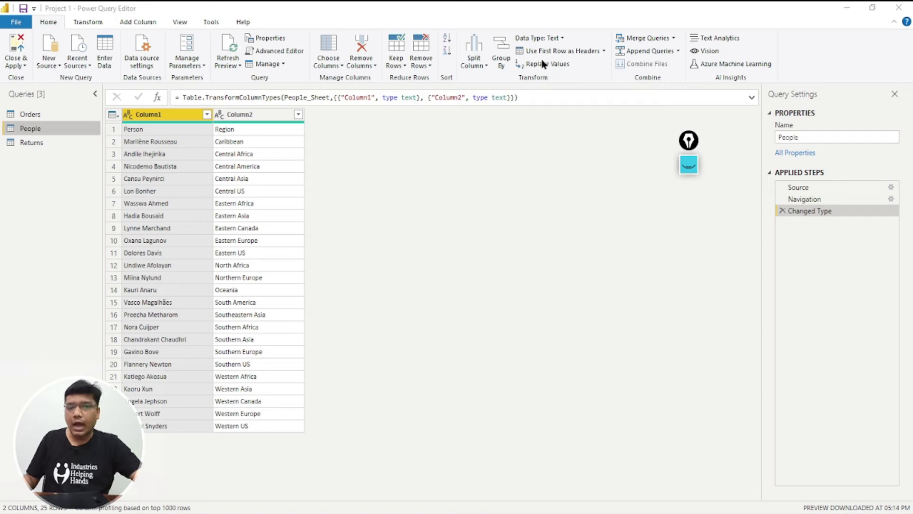
{"action": "left_click", "coordinate": [689, 166]}
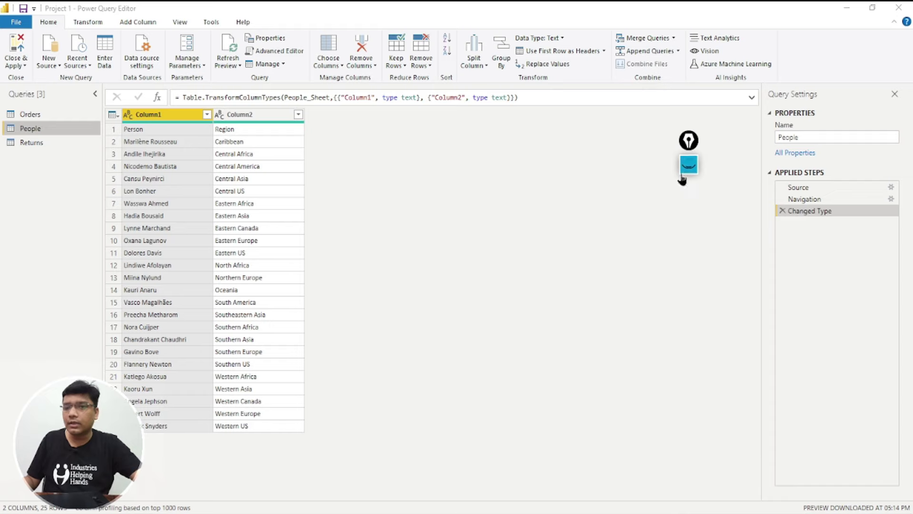
{"action": "left_click", "coordinate": [689, 218]}
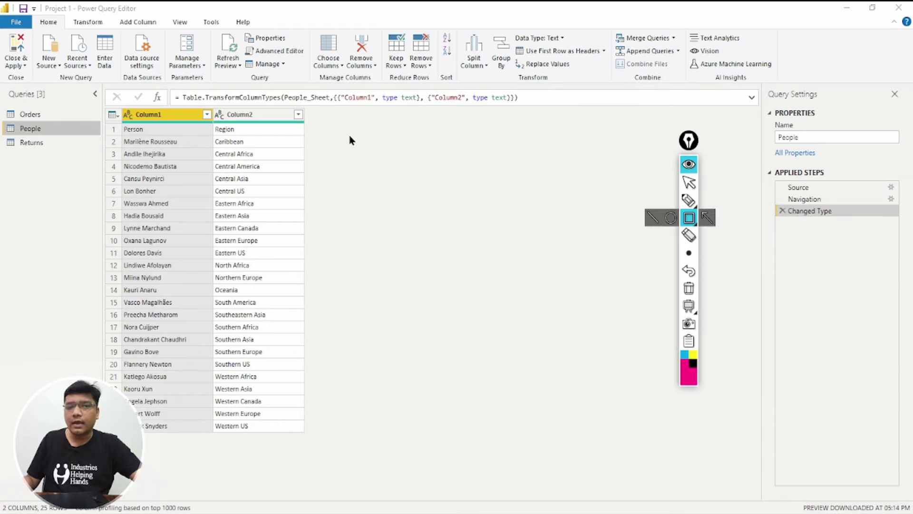
{"action": "mouse_move", "coordinate": [168, 83]}
{"action": "left_mouse_down"}
{"action": "mouse_move", "coordinate": [192, 100]}
{"action": "mouse_move", "coordinate": [321, 123]}
{"action": "mouse_move", "coordinate": [540, 115]}
{"action": "left_mouse_up"}
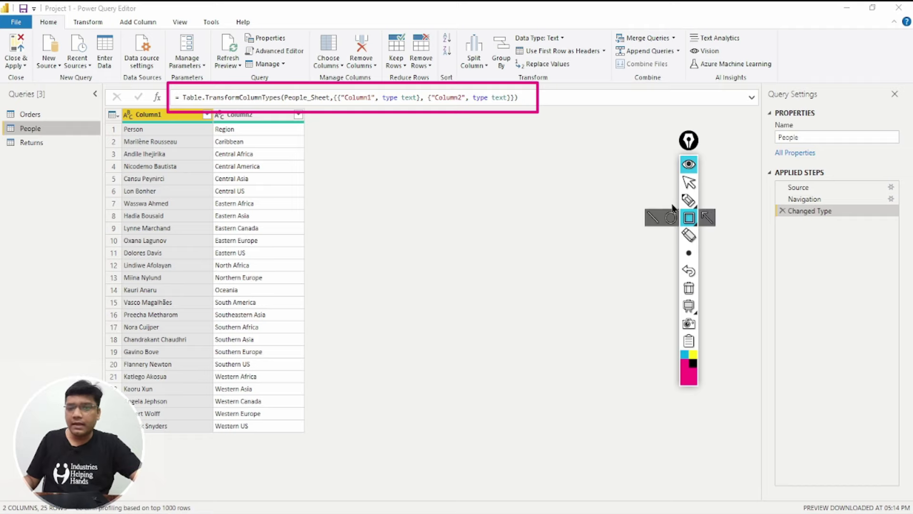
{"action": "left_click", "coordinate": [693, 293]}
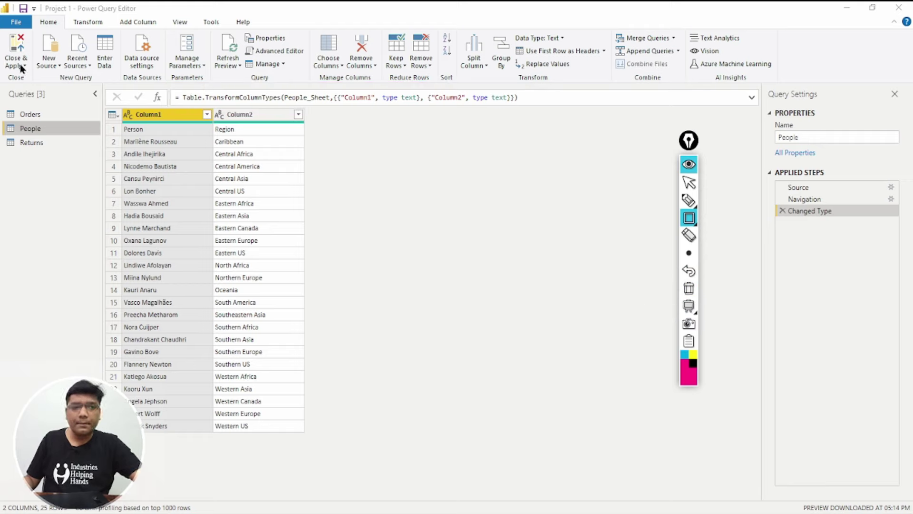
Leave annotation mode and close the Power Query Editor without applying changes.
{"action": "left_click", "coordinate": [689, 182]}
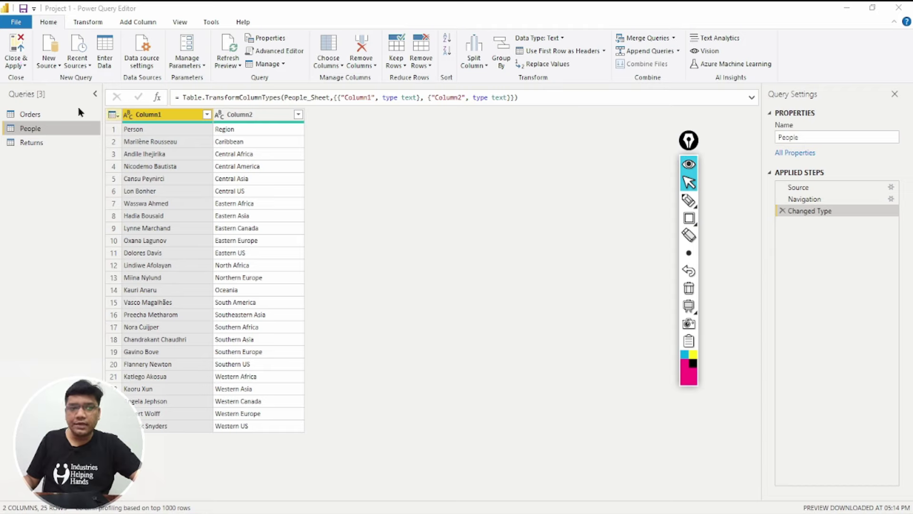
{"action": "left_click", "coordinate": [19, 68]}
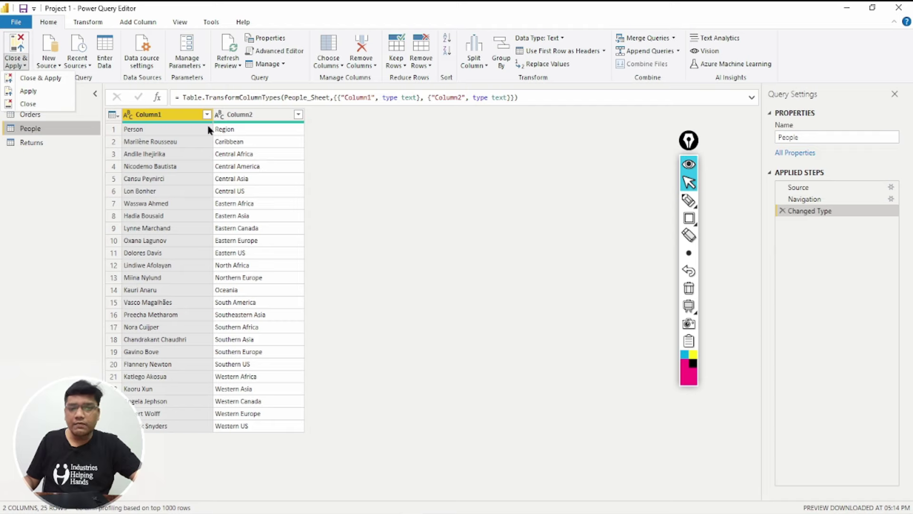
{"action": "left_click", "coordinate": [27, 104]}
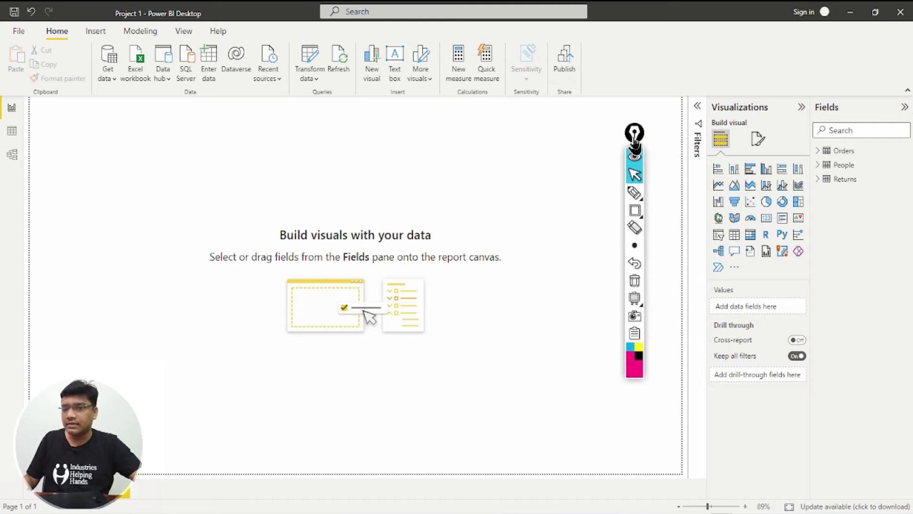
Outline the Queries group label, clear the outline, and reopen the Power Query Editor with Transform data.
{"action": "left_click", "coordinate": [635, 210]}
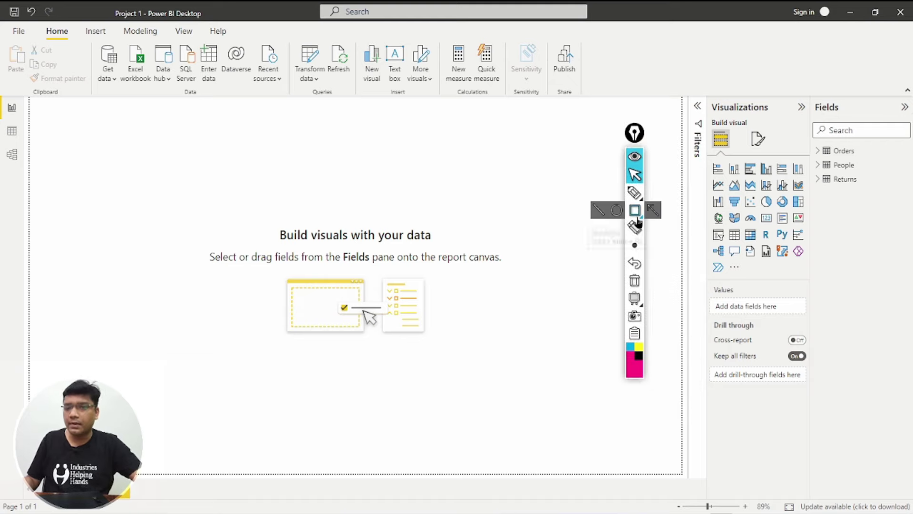
{"action": "left_click_drag", "start_coordinate": [305, 85], "coordinate": [342, 102]}
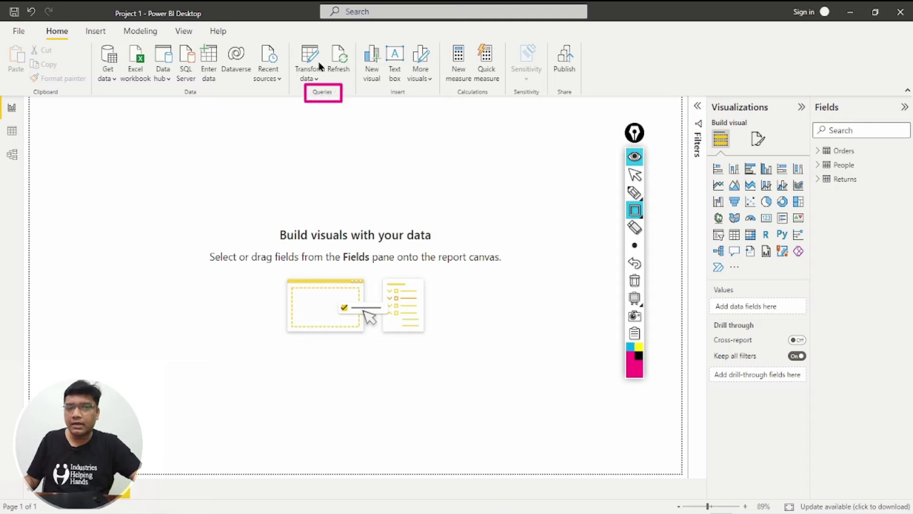
{"action": "left_click", "coordinate": [636, 174]}
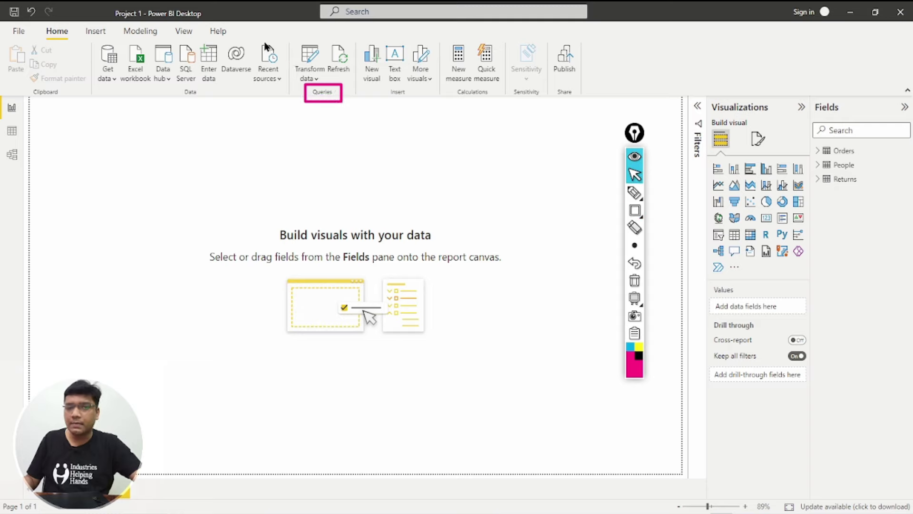
{"action": "left_click", "coordinate": [311, 69]}
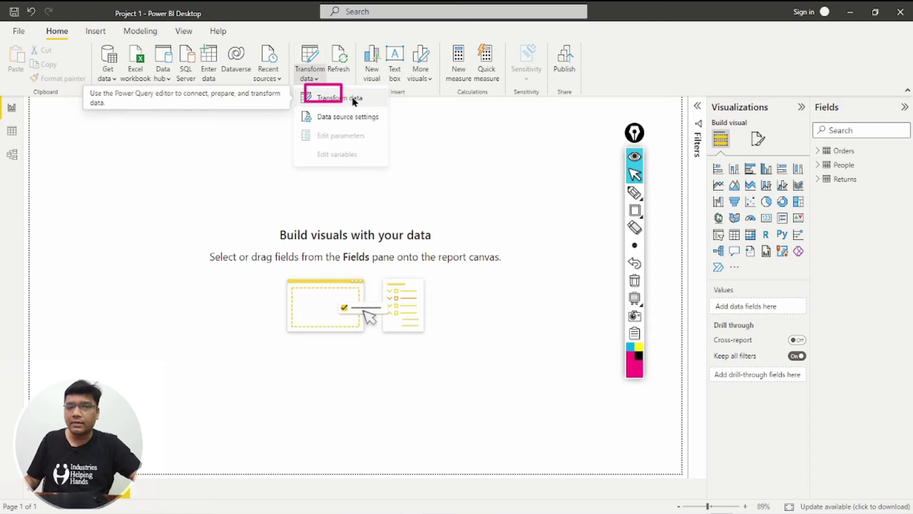
{"action": "key", "text": "ctrl+shift+c"}
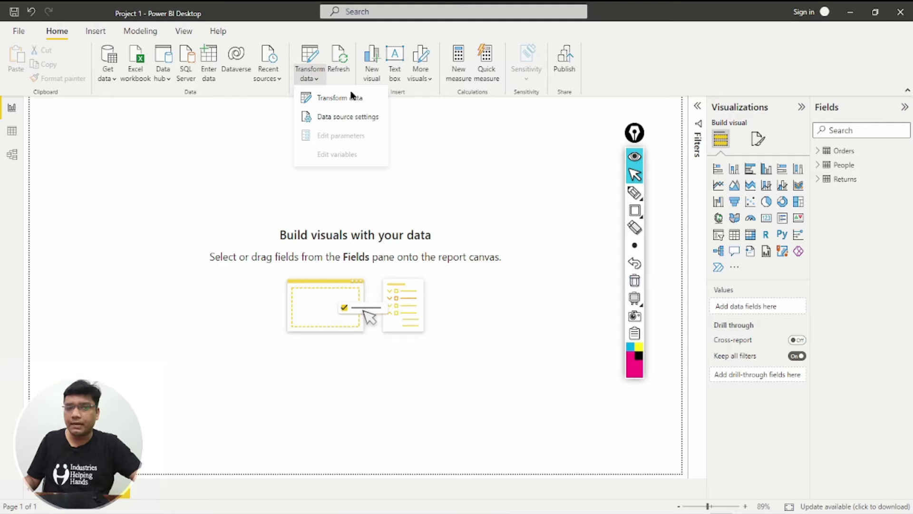
{"action": "left_click", "coordinate": [328, 102]}
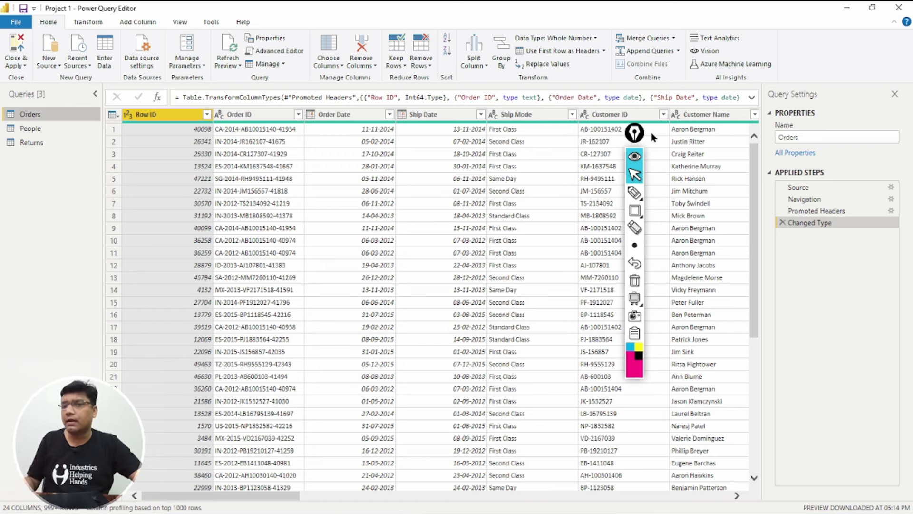
Reposition and collapse the annotation toolbar away from the Orders data, and switch to the People query.
{"action": "mouse_move", "coordinate": [634, 133]}
{"action": "left_mouse_down"}
{"action": "mouse_move", "coordinate": [704, 155]}
{"action": "mouse_move", "coordinate": [753, 196]}
{"action": "left_mouse_up"}
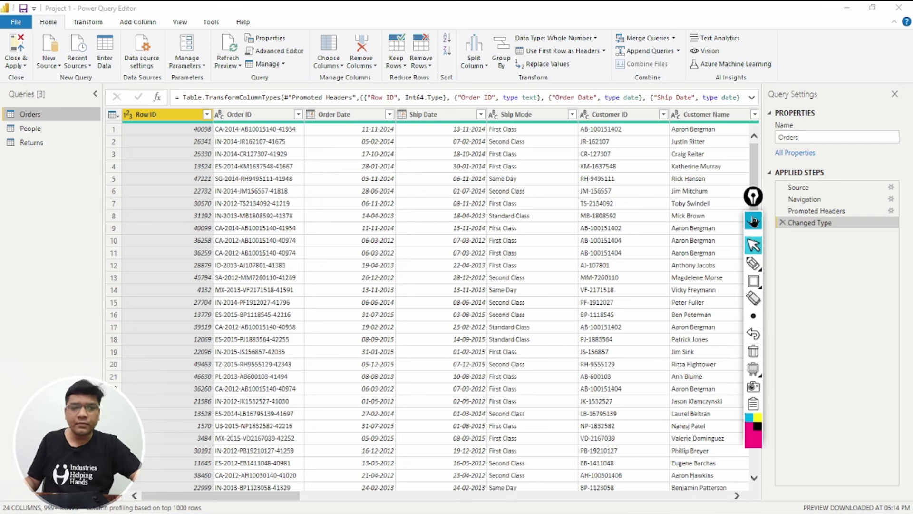
{"action": "left_click", "coordinate": [753, 220]}
{"action": "left_click", "coordinate": [30, 128]}
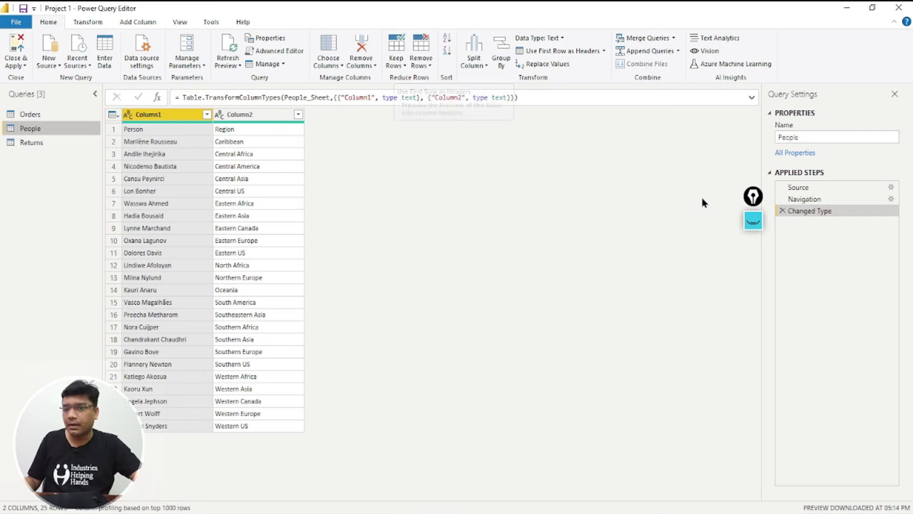
Outline Use First Row as Headers, clear the outline, and promote the People query's first row to column headers.
{"action": "left_click", "coordinate": [753, 220]}
{"action": "left_click", "coordinate": [757, 276]}
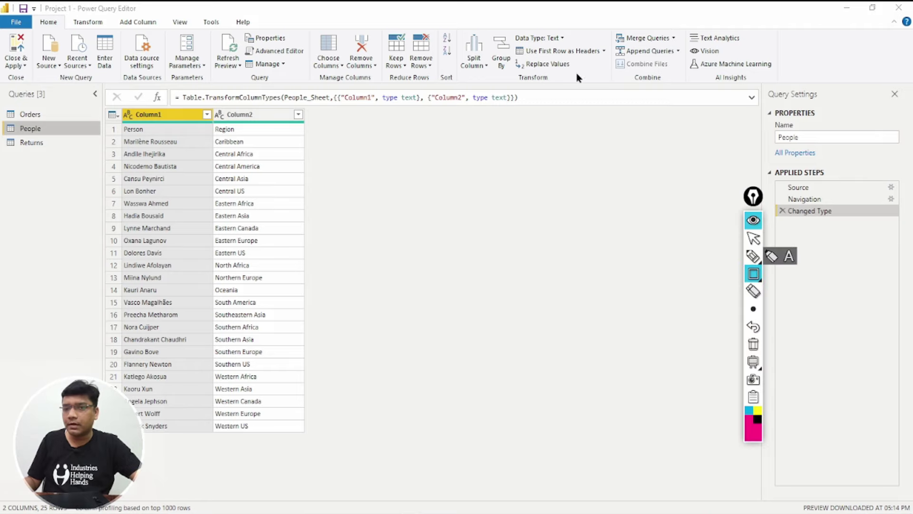
{"action": "left_click_drag", "start_coordinate": [508, 39], "coordinate": [612, 61]}
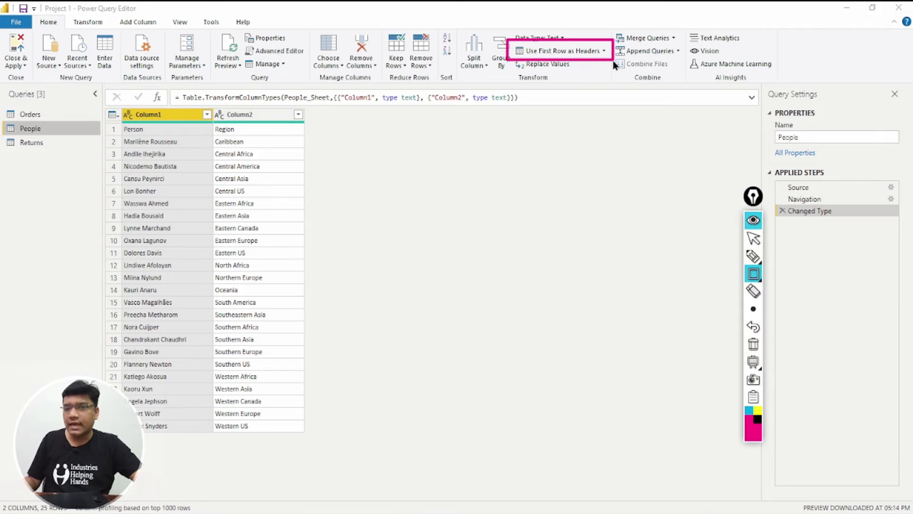
{"action": "left_click", "coordinate": [754, 238]}
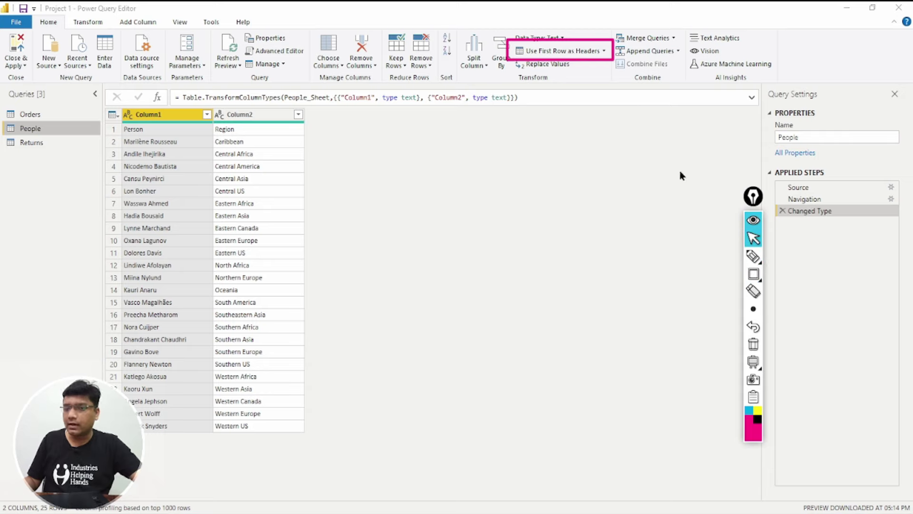
{"action": "left_click", "coordinate": [753, 344]}
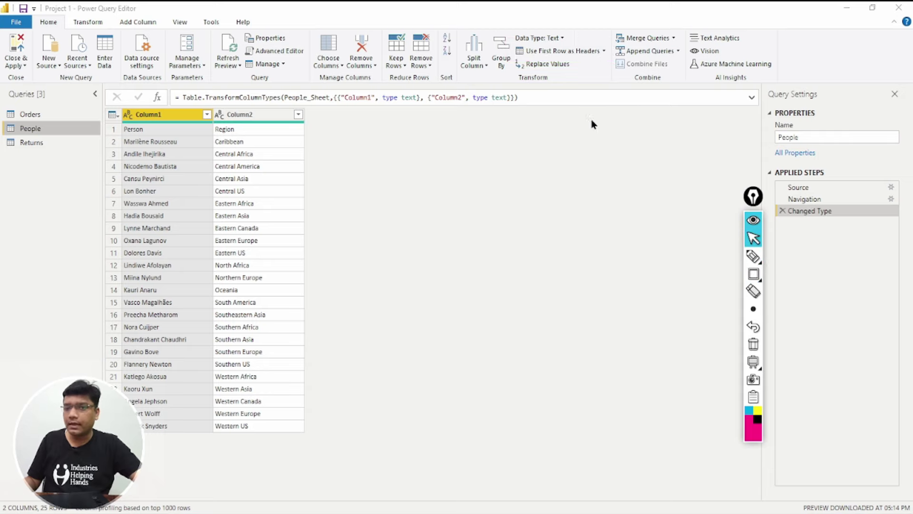
{"action": "left_click", "coordinate": [574, 53]}
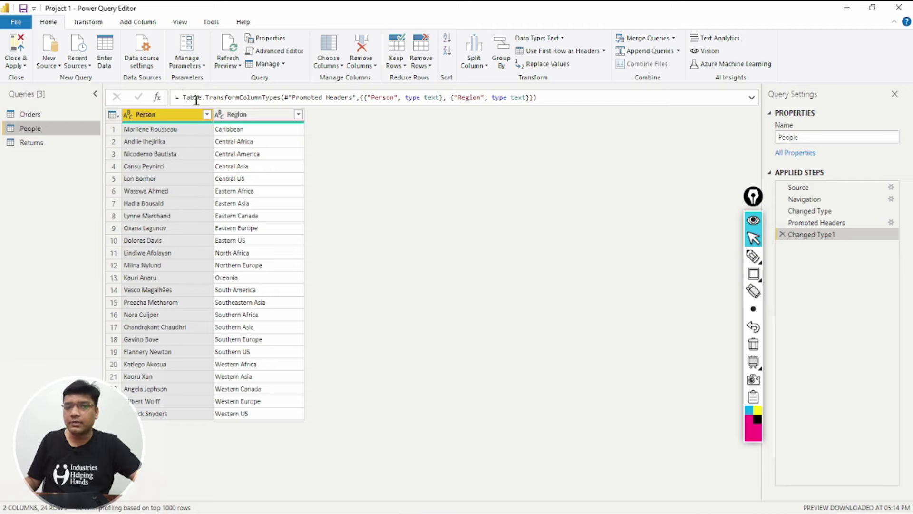
Outline the People query's updated formula with a rectangle and leave annotation mode.
{"action": "mouse_move", "coordinate": [751, 284]}
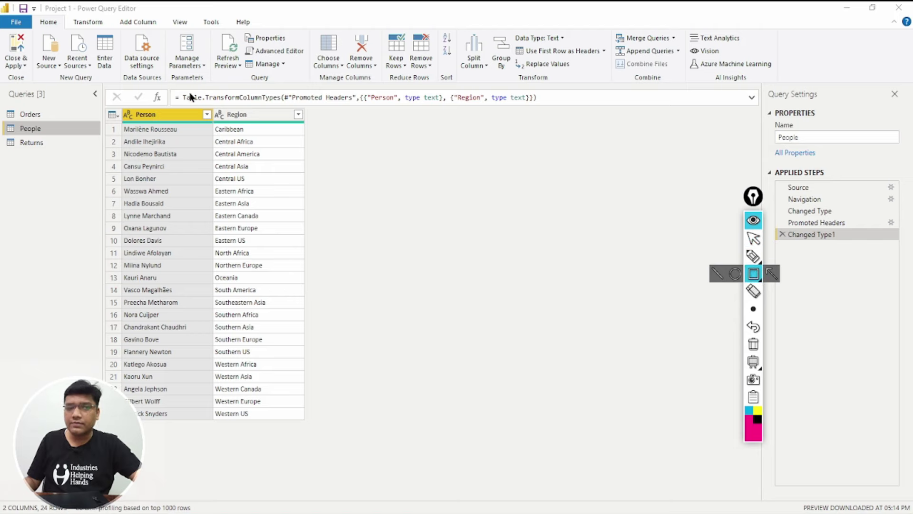
{"action": "mouse_move", "coordinate": [167, 73]}
{"action": "left_mouse_down"}
{"action": "mouse_move", "coordinate": [200, 97]}
{"action": "mouse_move", "coordinate": [428, 122]}
{"action": "mouse_move", "coordinate": [584, 110]}
{"action": "left_mouse_up"}
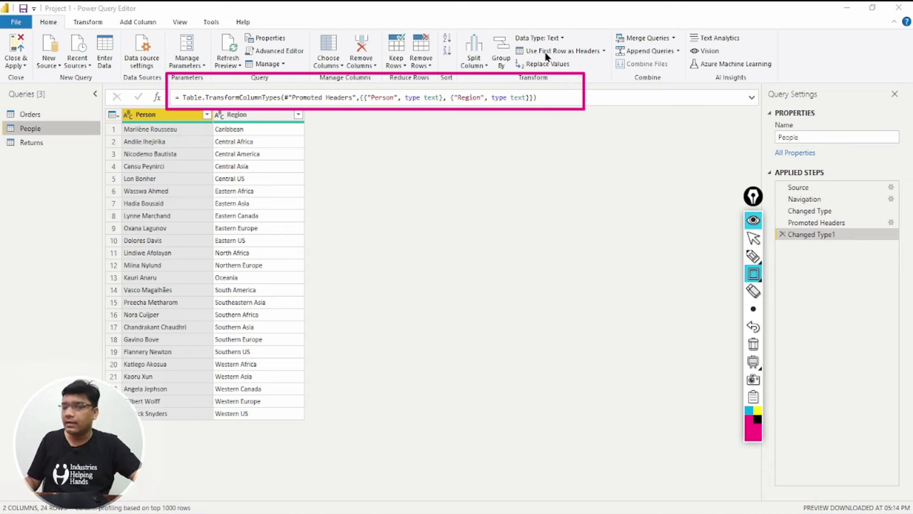
{"action": "left_click", "coordinate": [753, 239]}
Open the Returns query, clear the old outline, and outline its Table.TransformColumnTypes formula with a rectangle.
{"action": "left_click", "coordinate": [28, 143]}
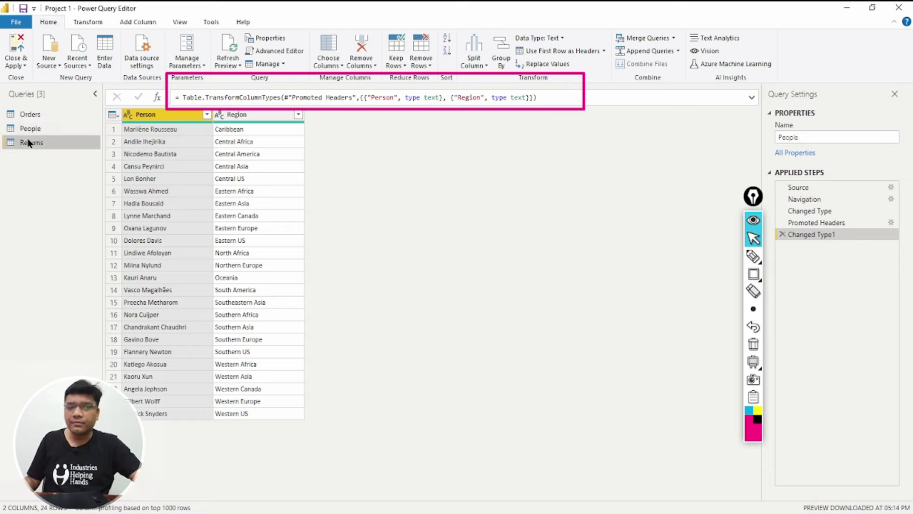
{"action": "left_click", "coordinate": [754, 352]}
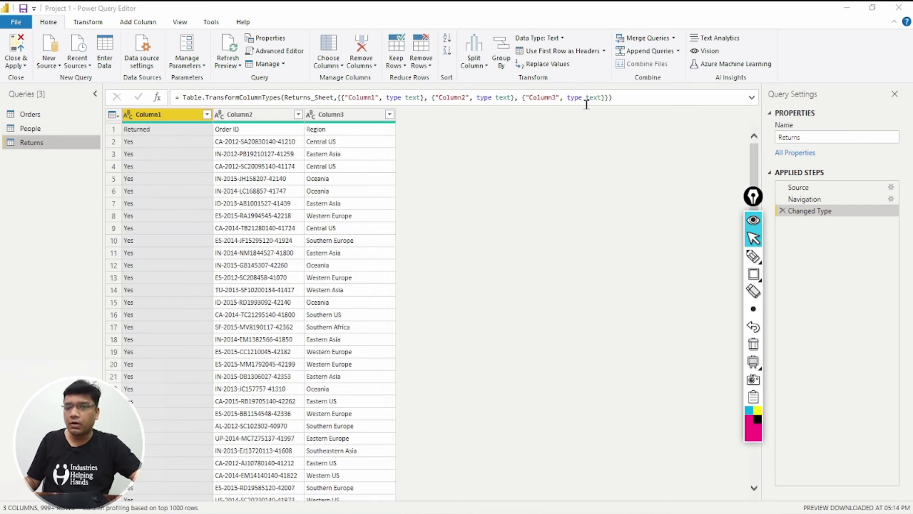
{"action": "left_click", "coordinate": [754, 274]}
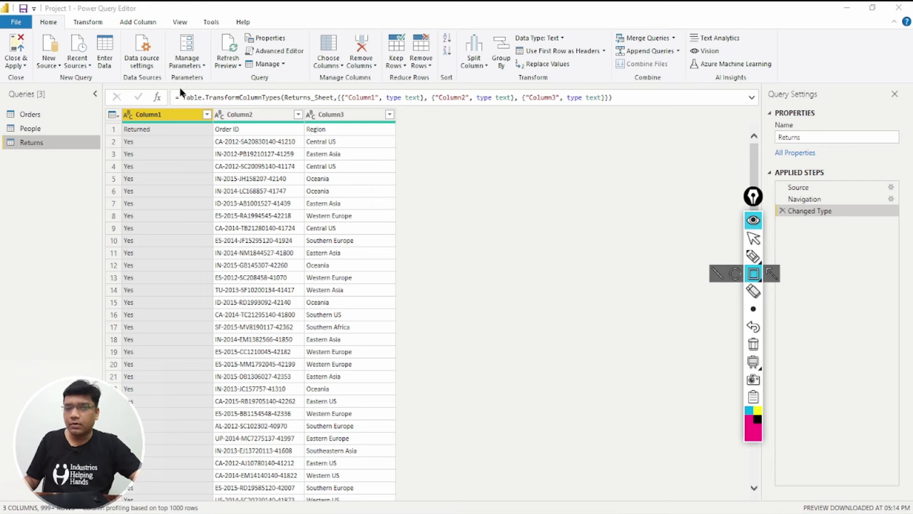
{"action": "mouse_move", "coordinate": [175, 88]}
{"action": "left_mouse_down"}
{"action": "mouse_move", "coordinate": [263, 119]}
{"action": "mouse_move", "coordinate": [643, 119]}
{"action": "left_mouse_up"}
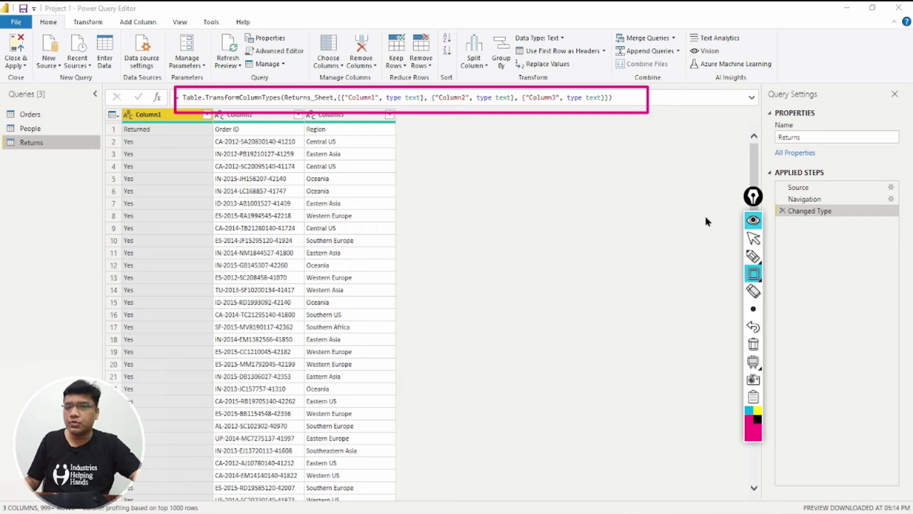
Clear the formula outline and promote the Returns query's first row to column headers, moving the annotation toolbar away from Applied Steps.
{"action": "left_click", "coordinate": [754, 346]}
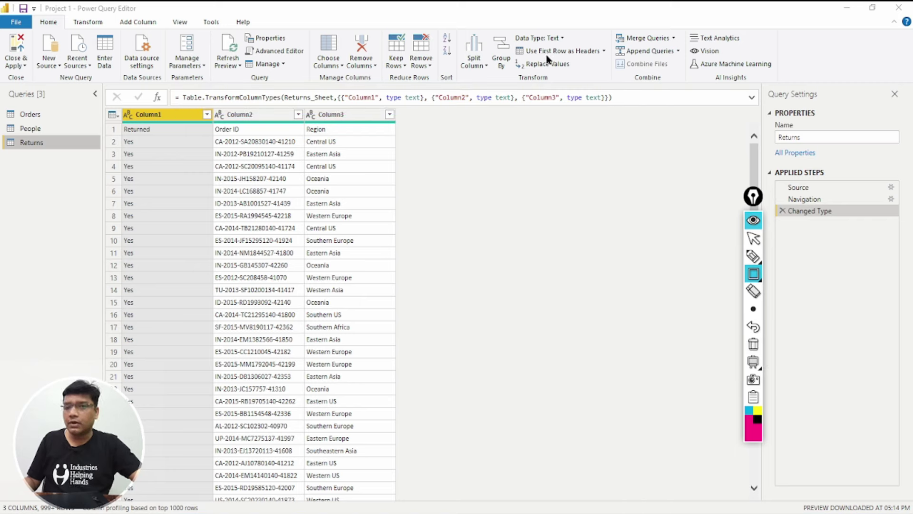
{"action": "key", "text": "ctrl+F1"}
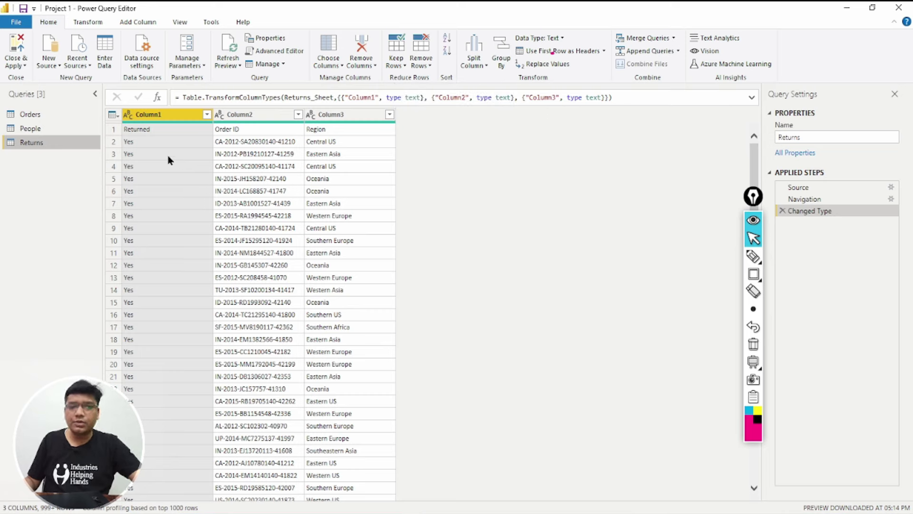
{"action": "left_click", "coordinate": [581, 54]}
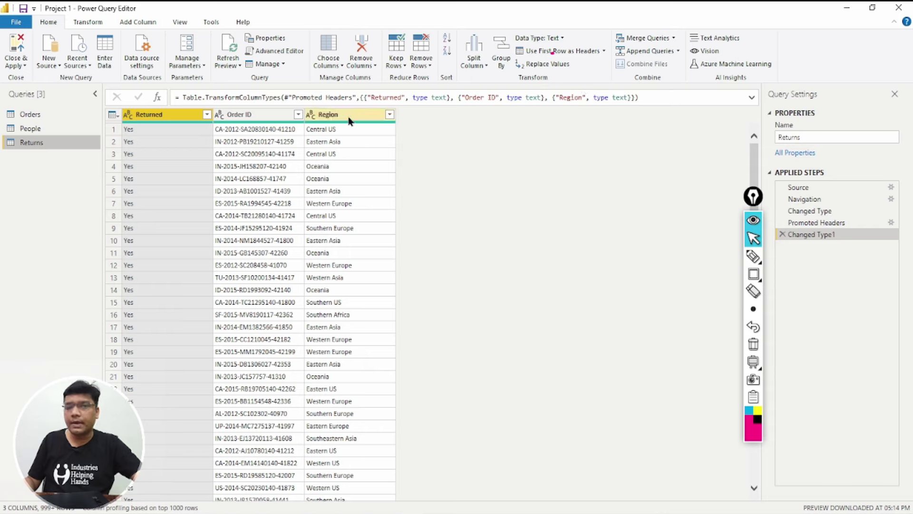
{"action": "left_click_drag", "start_coordinate": [752, 198], "coordinate": [701, 159]}
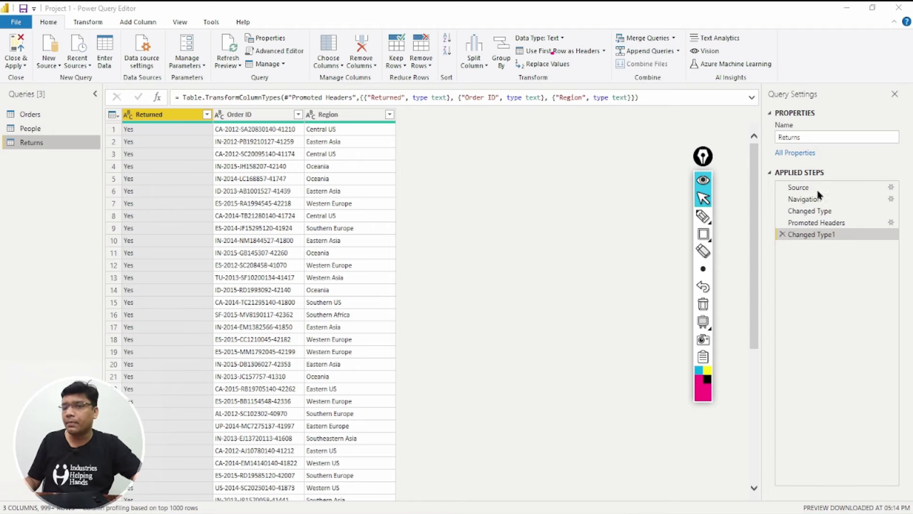
Remove the Returns query's Changed Type1 and Promoted Headers steps, and promote its first row to column headers again.
{"action": "left_click", "coordinate": [782, 234]}
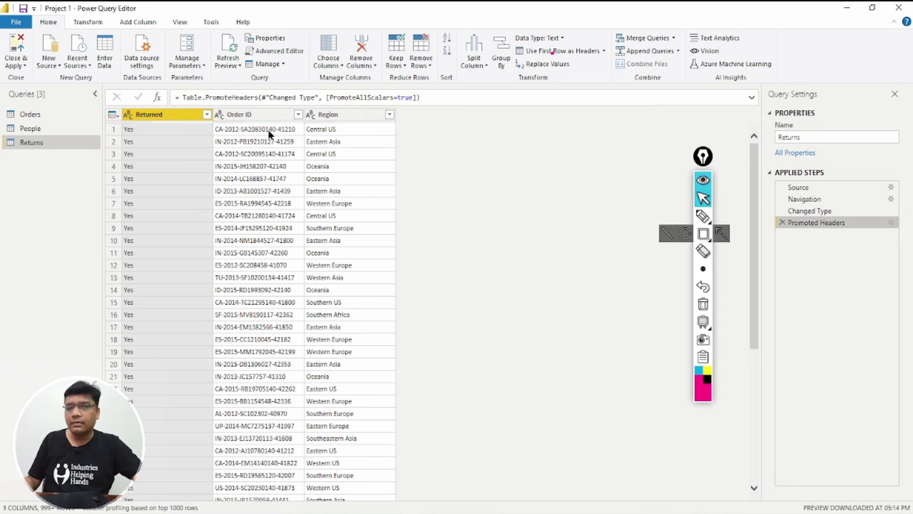
{"action": "left_click", "coordinate": [783, 223]}
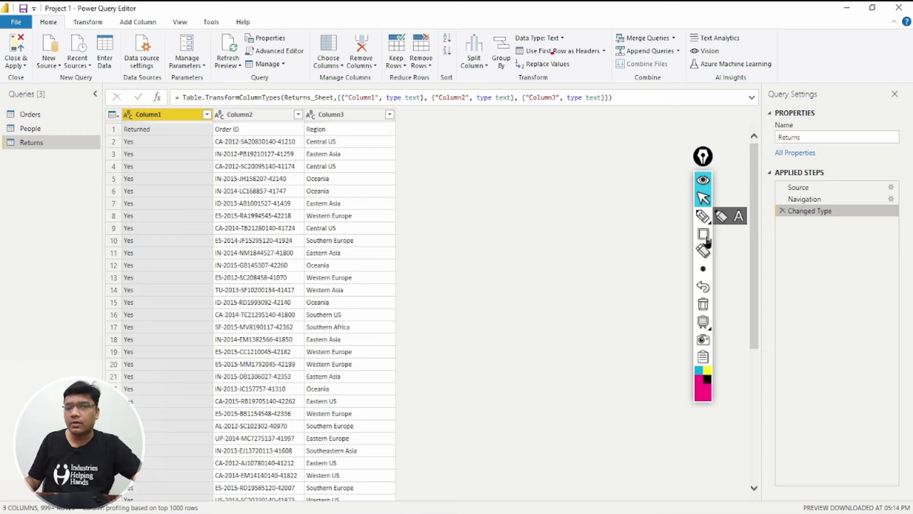
{"action": "left_click", "coordinate": [538, 52]}
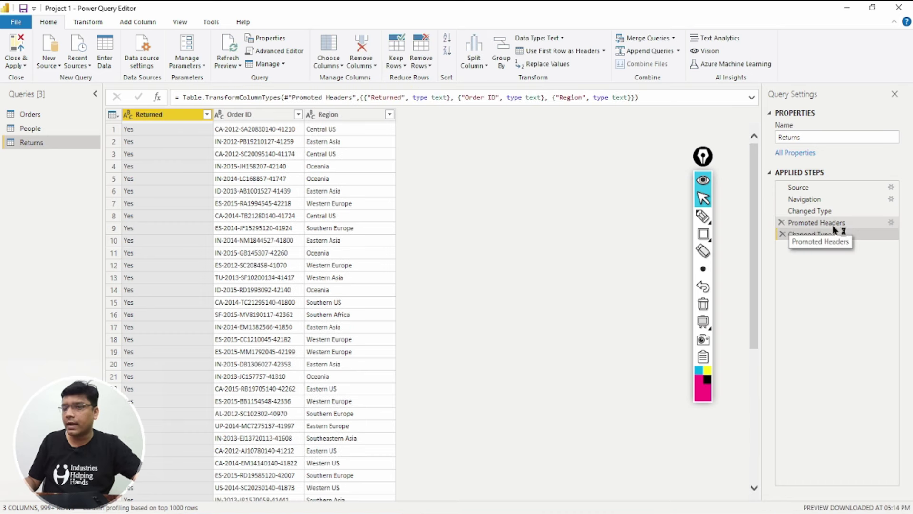
Delete the Changed Type1 step from the Returns query, and close Power Query Editor with all pending changes applied.
{"action": "left_click", "coordinate": [782, 233]}
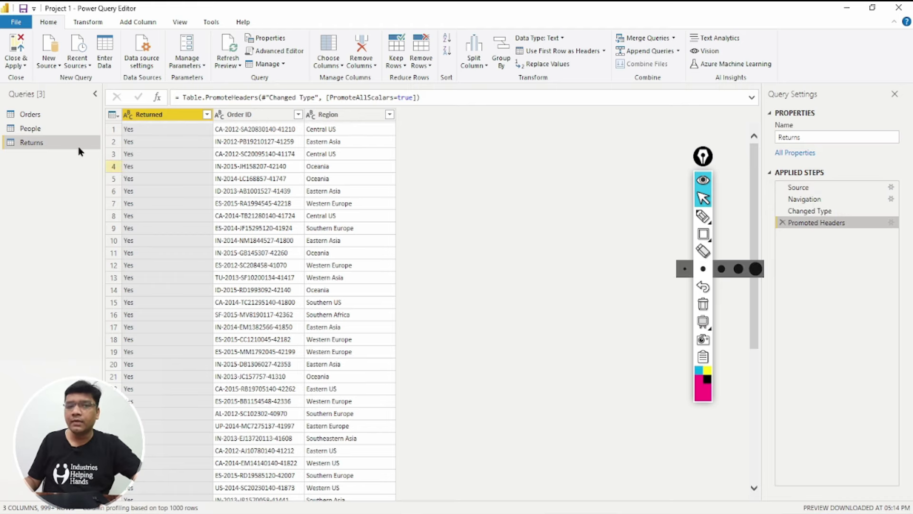
{"action": "left_click", "coordinate": [33, 130]}
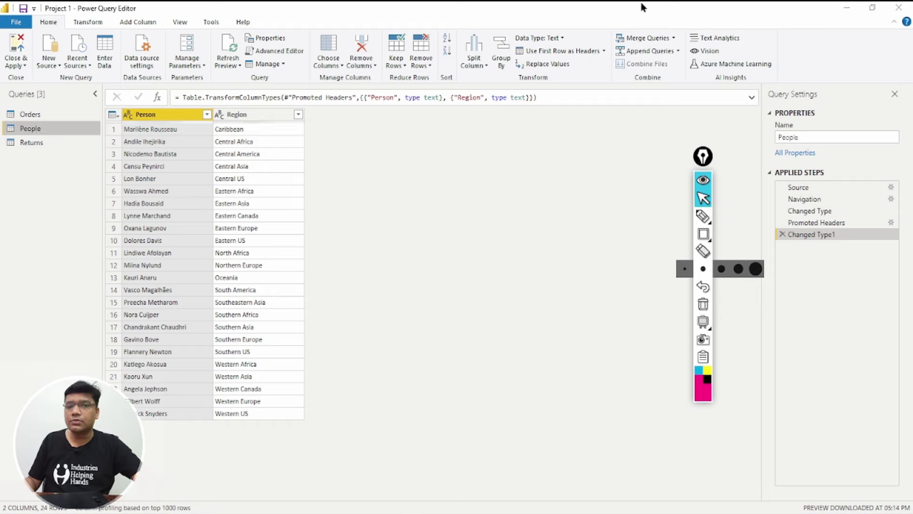
{"action": "left_click", "coordinate": [17, 69]}
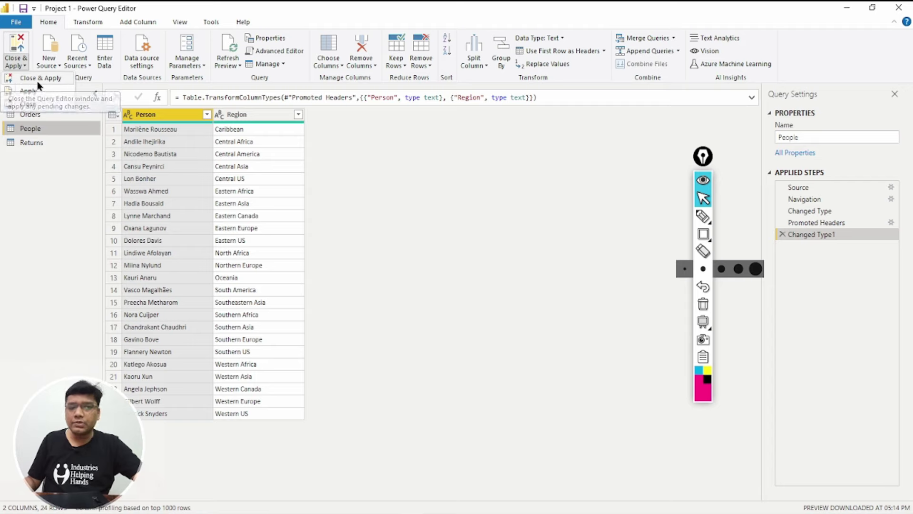
{"action": "left_click", "coordinate": [30, 83]}
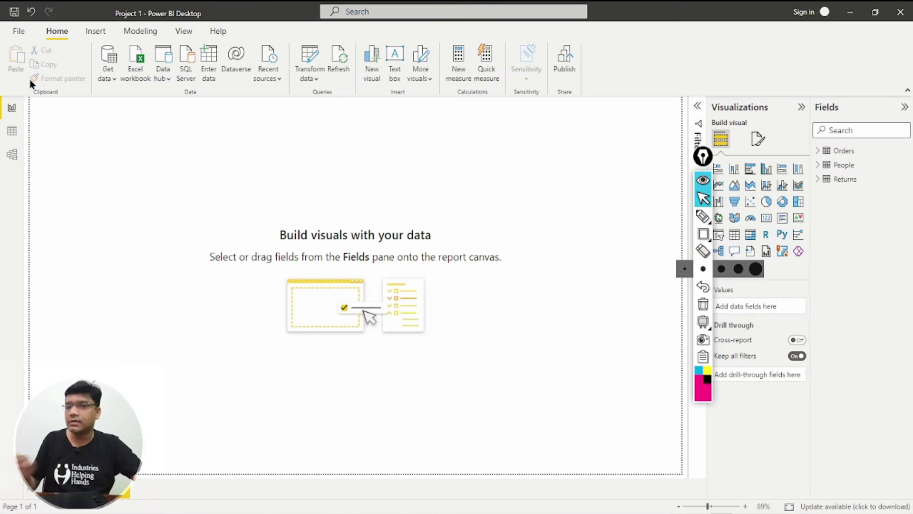
Collapse and move the annotation toolbar clear of the Visualizations pane, and expand the People and Returns tables' fields.
{"action": "left_click", "coordinate": [701, 176]}
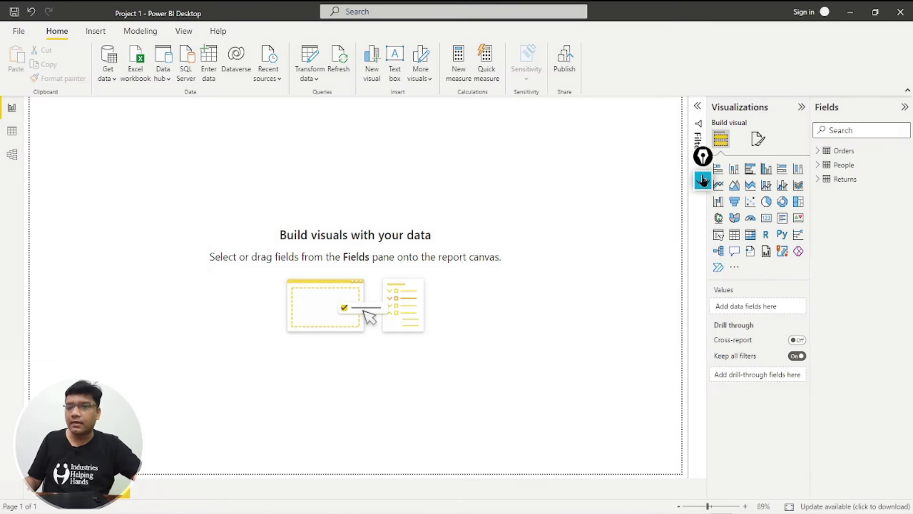
{"action": "mouse_move", "coordinate": [702, 156]}
{"action": "left_mouse_down"}
{"action": "mouse_move", "coordinate": [684, 159]}
{"action": "mouse_move", "coordinate": [641, 115]}
{"action": "left_mouse_up"}
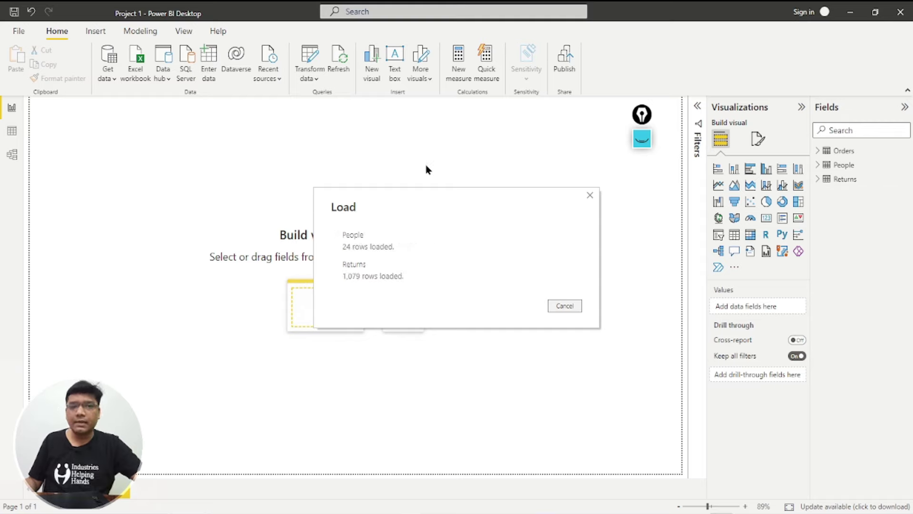
{"action": "left_click", "coordinate": [817, 166]}
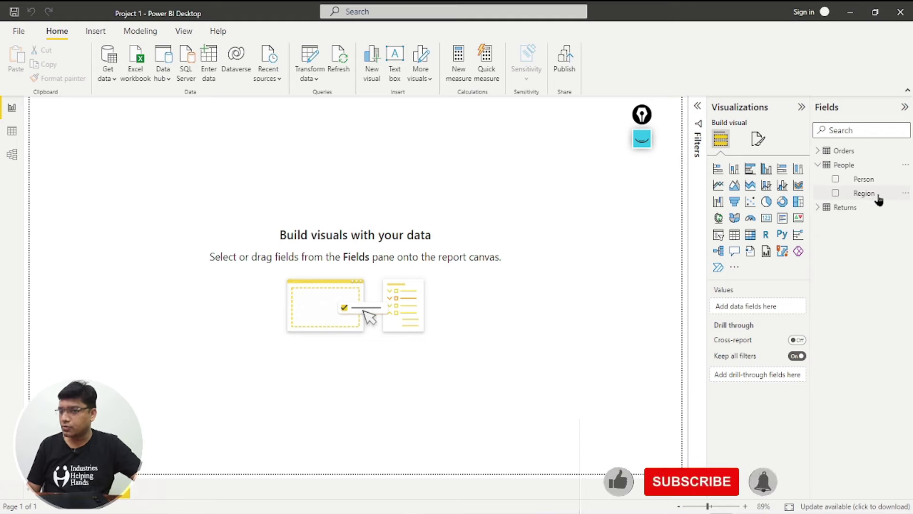
{"action": "left_click", "coordinate": [818, 207]}
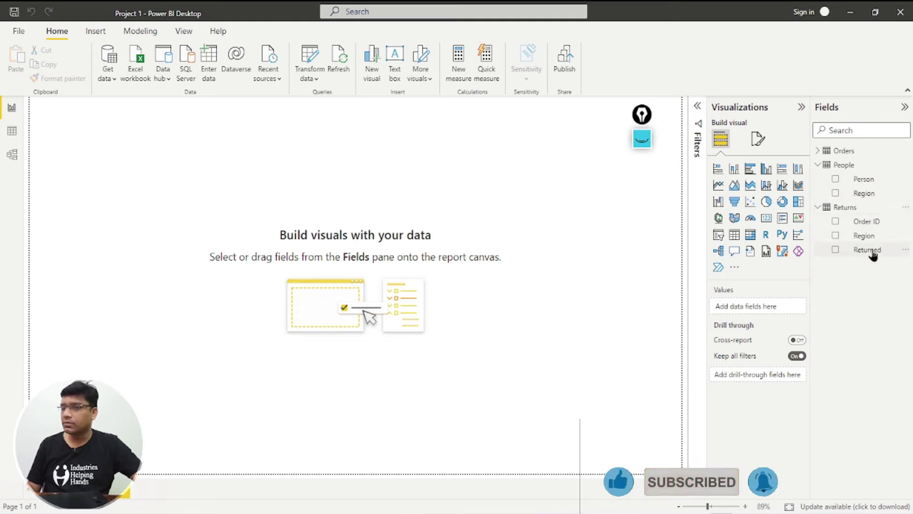
Inspect the table relationships in the data model, and reopen the imported data in Power Query Editor.
{"action": "left_click", "coordinate": [11, 154]}
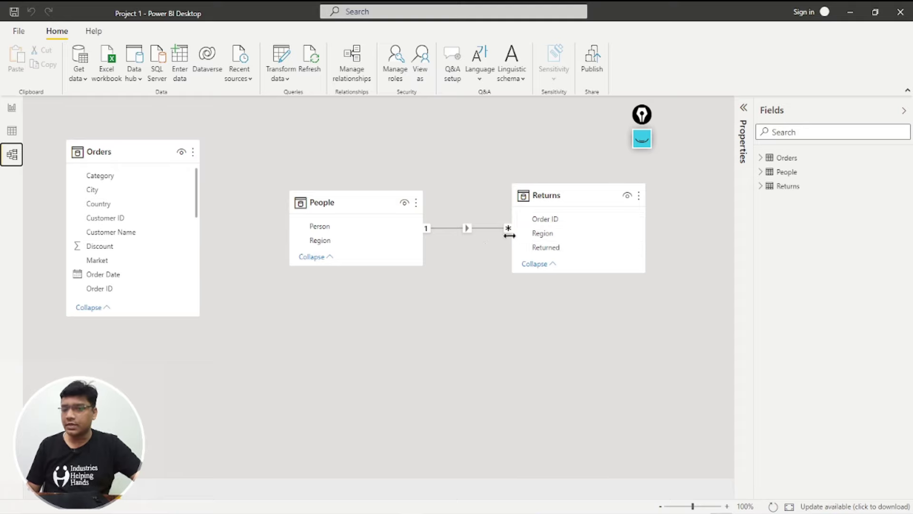
{"action": "left_click", "coordinate": [7, 115]}
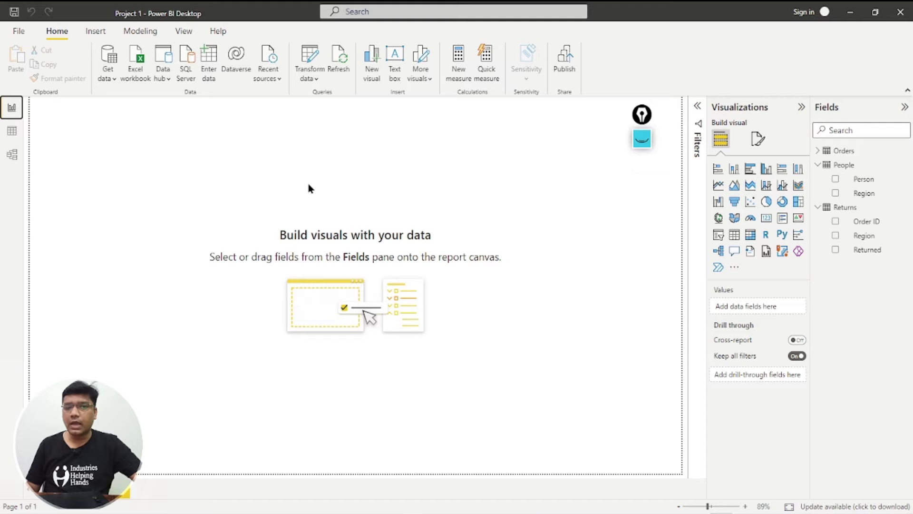
{"action": "left_click", "coordinate": [317, 77]}
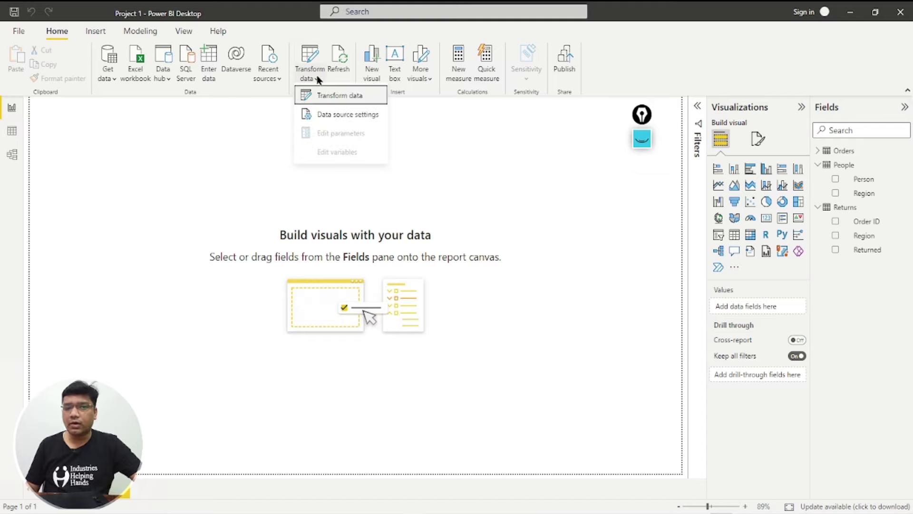
{"action": "left_click", "coordinate": [327, 99]}
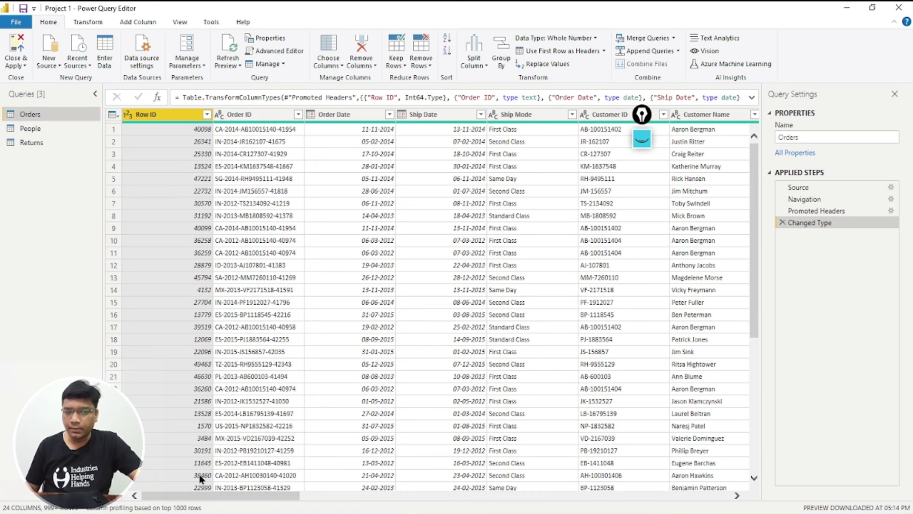
Examine the Orders query's columns from Row ID through Order Priority, checking the Postal Code column for empty values.
{"action": "left_click_drag", "start_coordinate": [200, 501], "coordinate": [223, 507]}
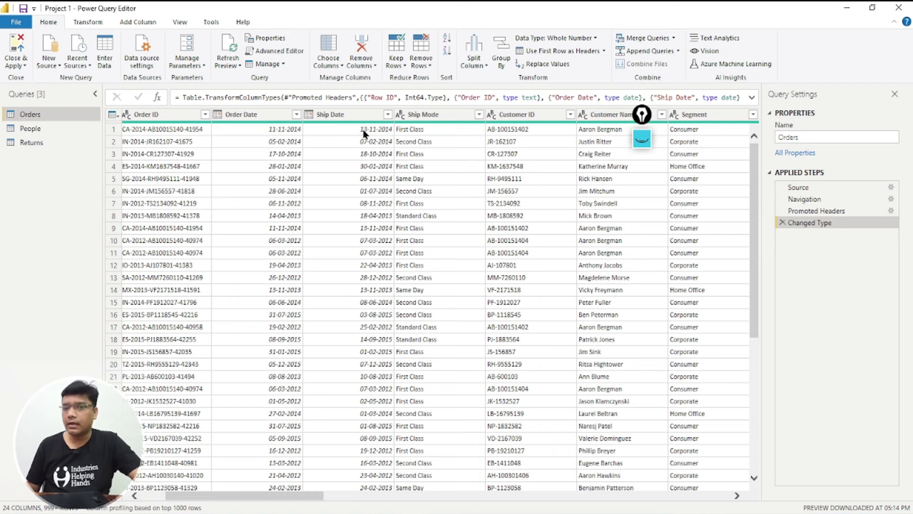
{"action": "left_click_drag", "start_coordinate": [310, 496], "coordinate": [360, 508]}
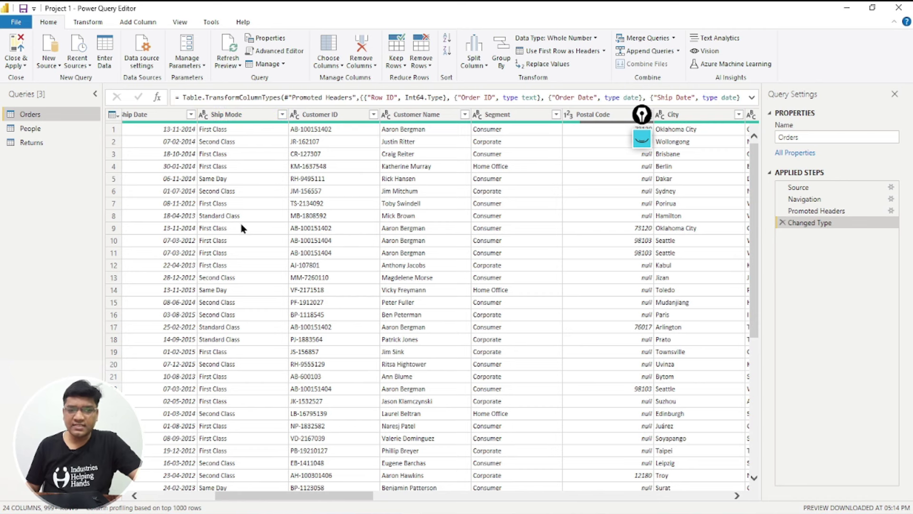
{"action": "left_click_drag", "start_coordinate": [328, 499], "coordinate": [381, 495]}
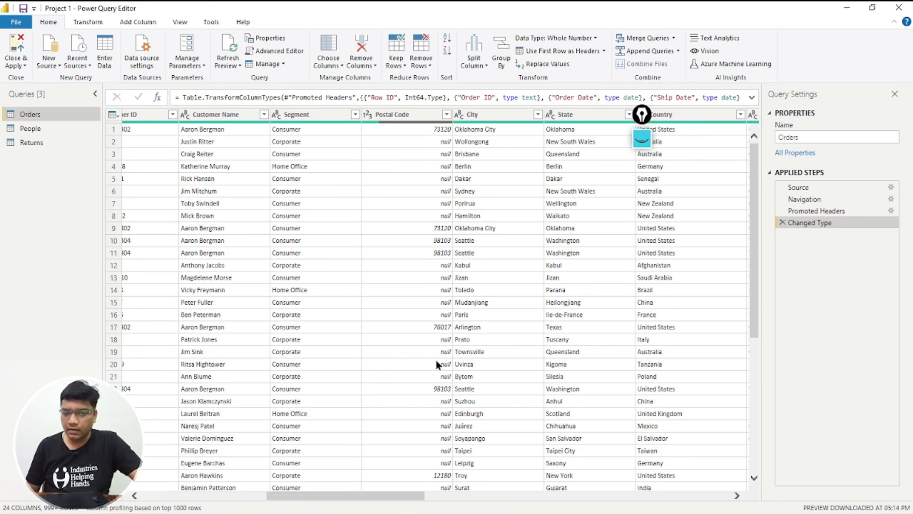
{"action": "scroll", "coordinate": [424, 150], "scroll_direction": "down", "scroll_amount": 5}
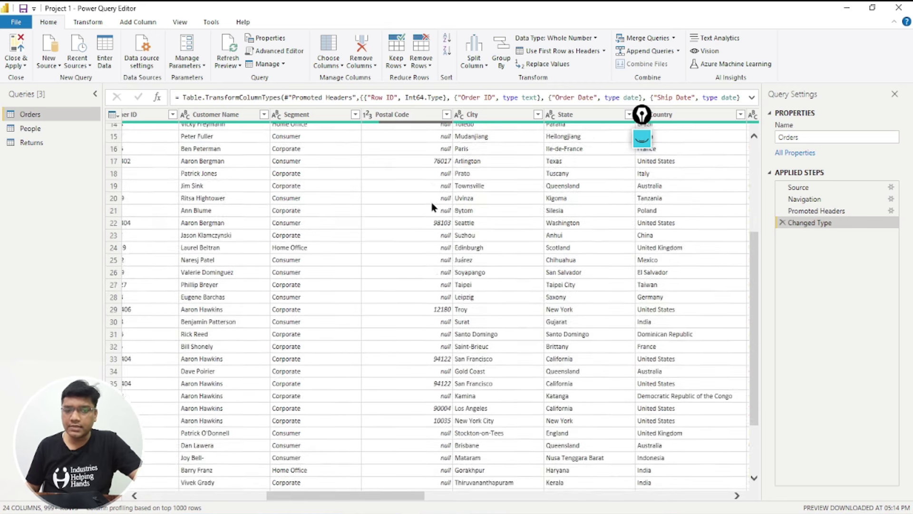
{"action": "scroll", "coordinate": [441, 274], "scroll_direction": "down", "scroll_amount": 2}
{"action": "scroll", "coordinate": [443, 378], "scroll_direction": "up", "scroll_amount": 7}
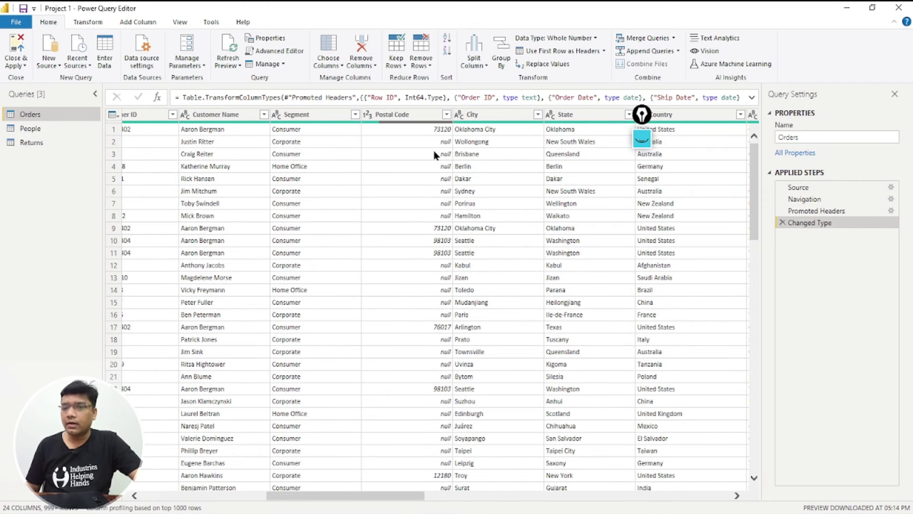
{"action": "left_click_drag", "start_coordinate": [379, 498], "coordinate": [594, 510]}
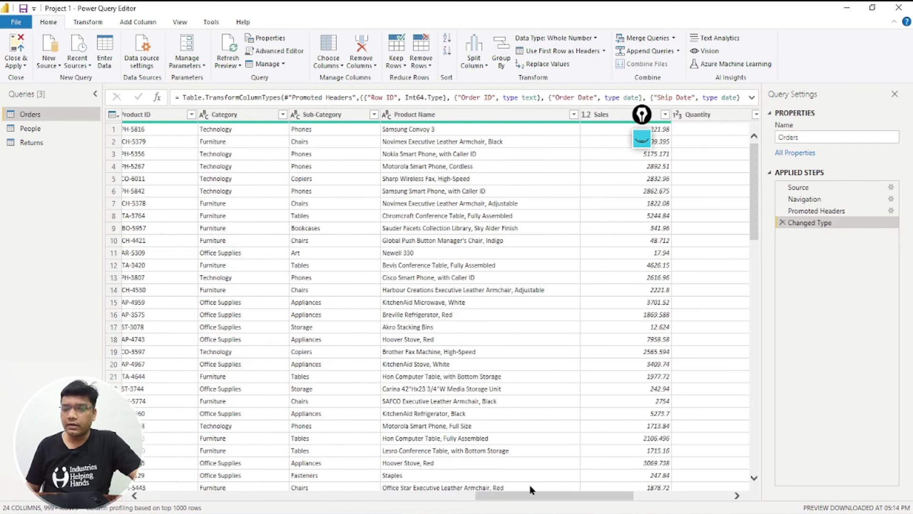
{"action": "left_click_drag", "start_coordinate": [532, 499], "coordinate": [628, 513]}
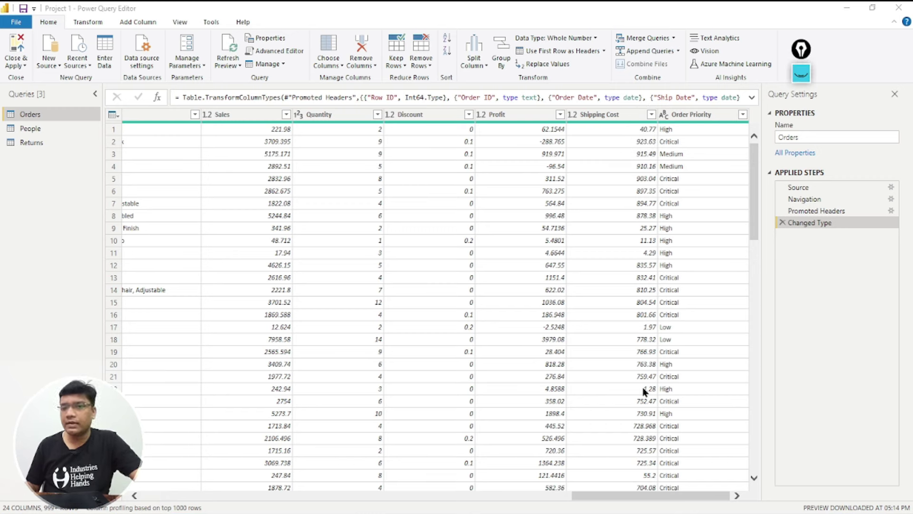
{"action": "left_click_drag", "start_coordinate": [658, 497], "coordinate": [370, 511]}
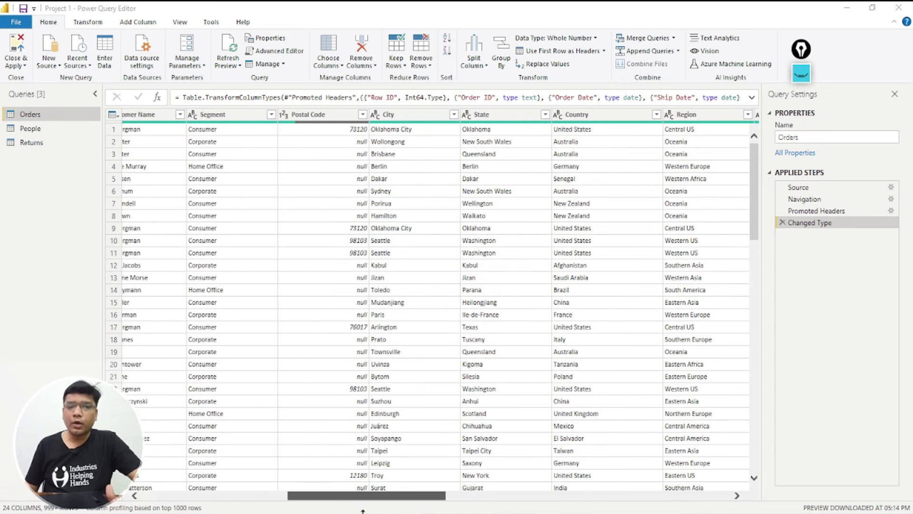
Expand the Orders query's formula to read the full Table.TransformColumnTypes expression with its column data types.
{"action": "left_click", "coordinate": [363, 115]}
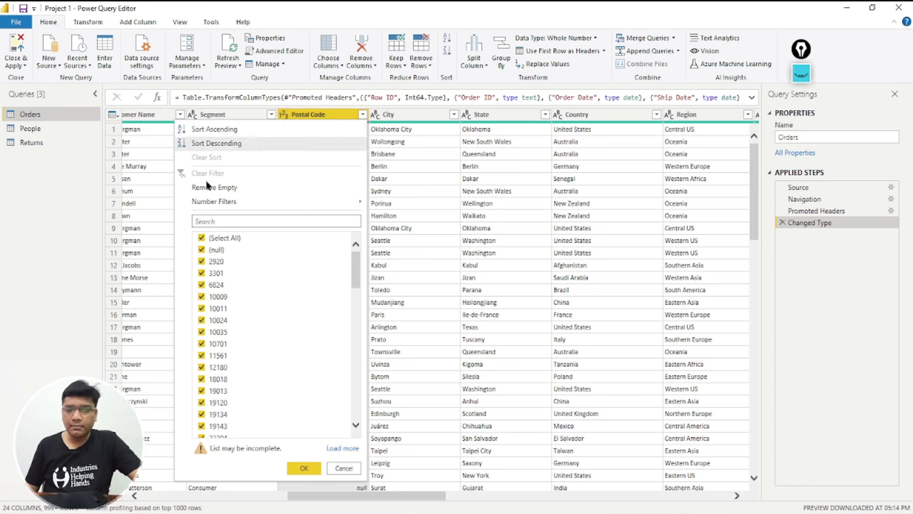
{"action": "left_click", "coordinate": [434, 93]}
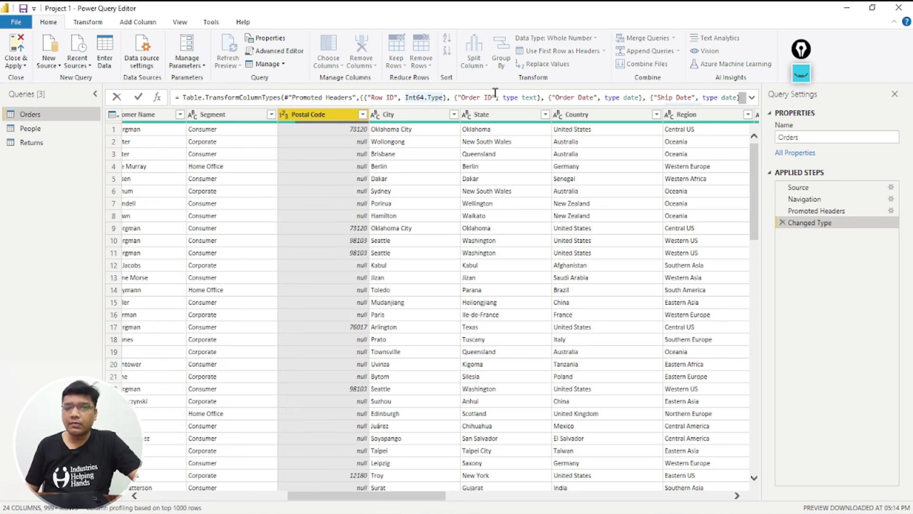
{"action": "left_click", "coordinate": [754, 98]}
{"action": "left_click", "coordinate": [754, 98]}
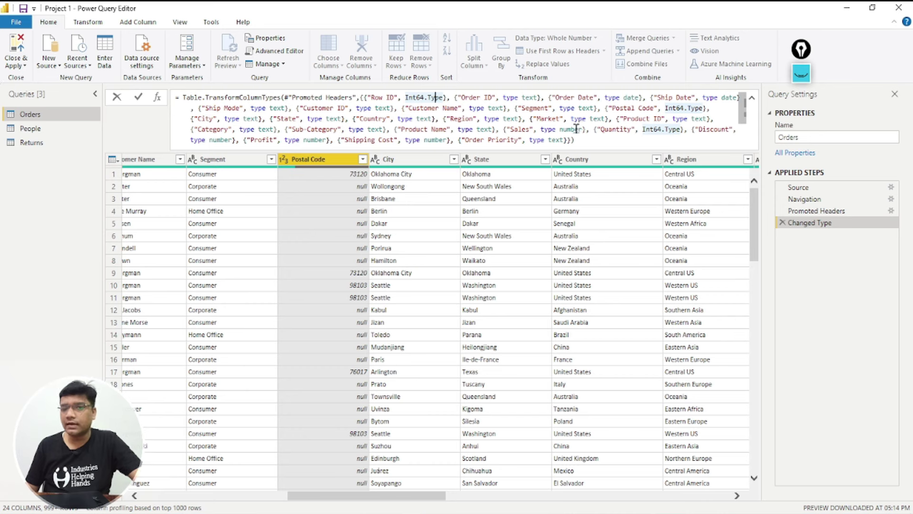
{"action": "left_click", "coordinate": [364, 163]}
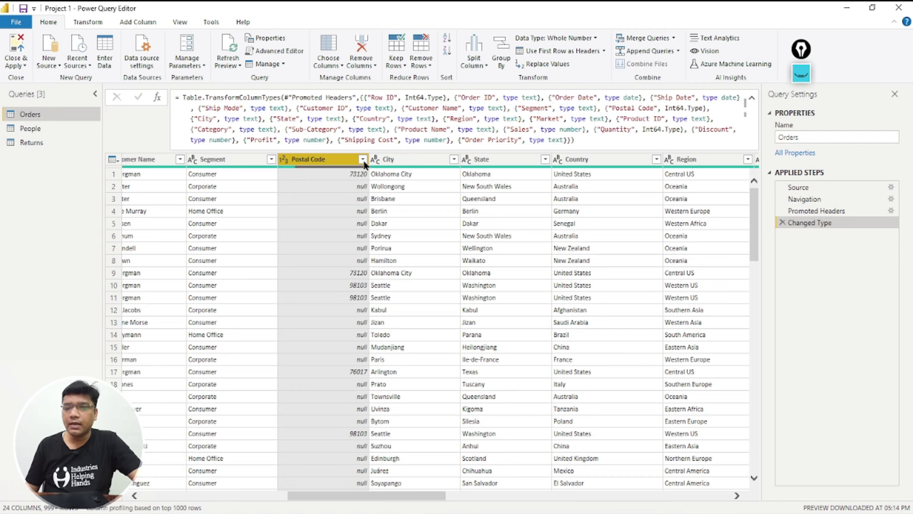
Filter the null values out of the Orders query's Postal Code column, and return to the first columns.
{"action": "left_click", "coordinate": [362, 160]}
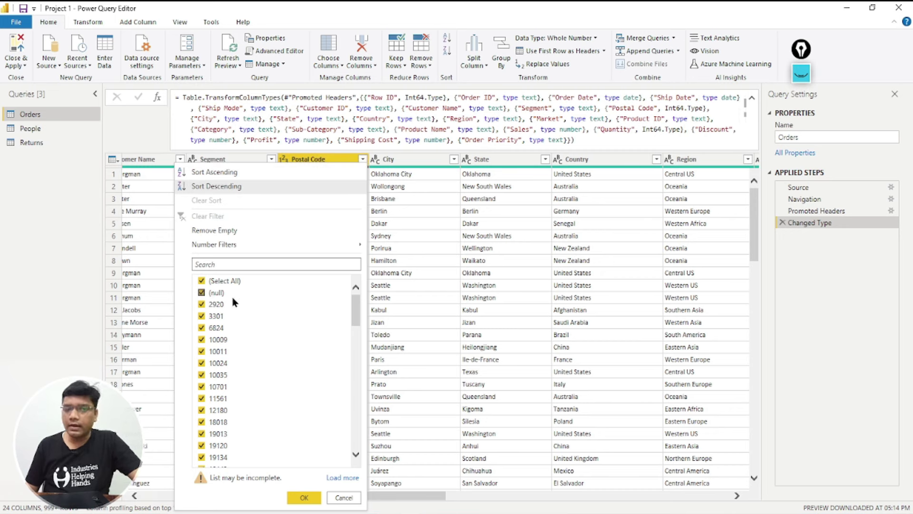
{"action": "left_click", "coordinate": [202, 293]}
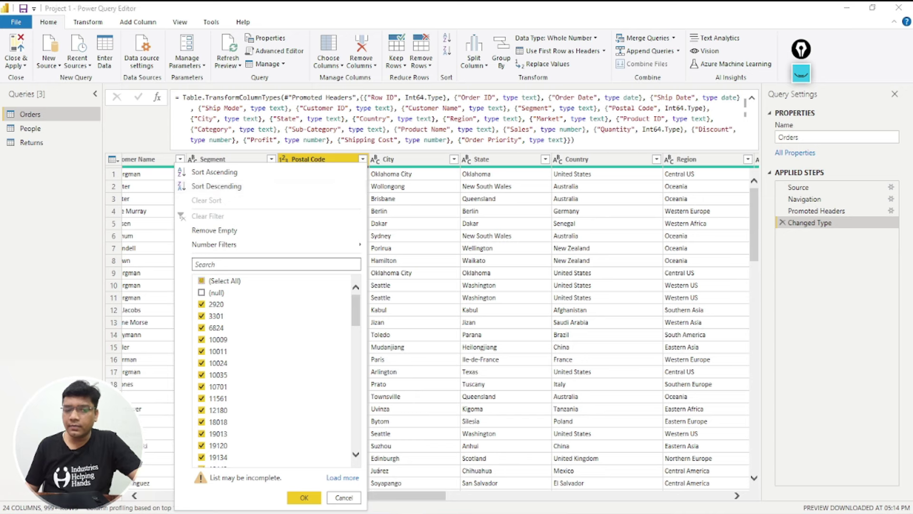
{"action": "left_click", "coordinate": [304, 497]}
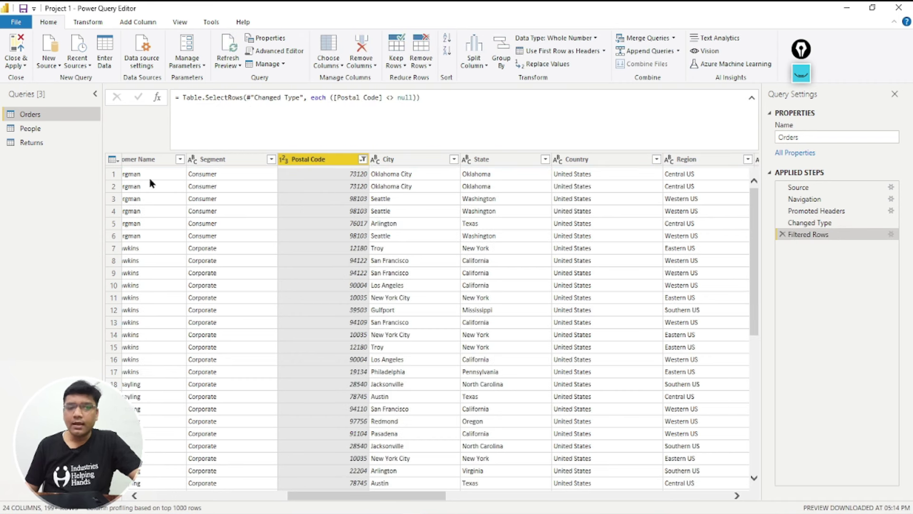
{"action": "left_click_drag", "start_coordinate": [353, 497], "coordinate": [171, 504]}
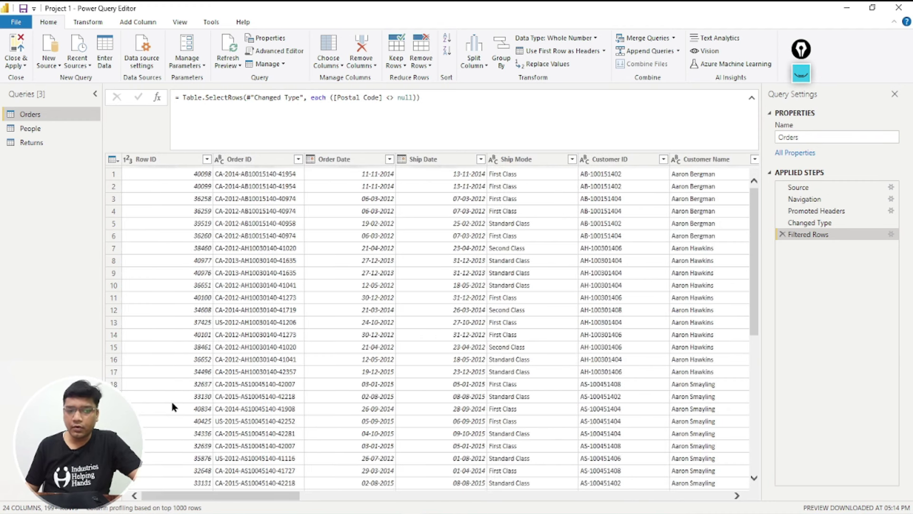
Include the null values again in the Orders query's Postal Code filter, and return to the first columns.
{"action": "left_click_drag", "start_coordinate": [159, 502], "coordinate": [252, 501]}
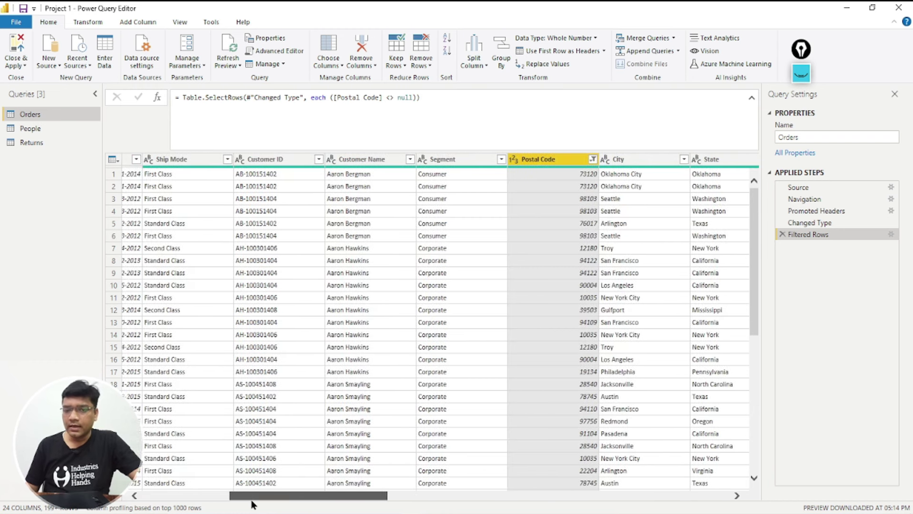
{"action": "left_click_drag", "start_coordinate": [758, 296], "coordinate": [757, 258]}
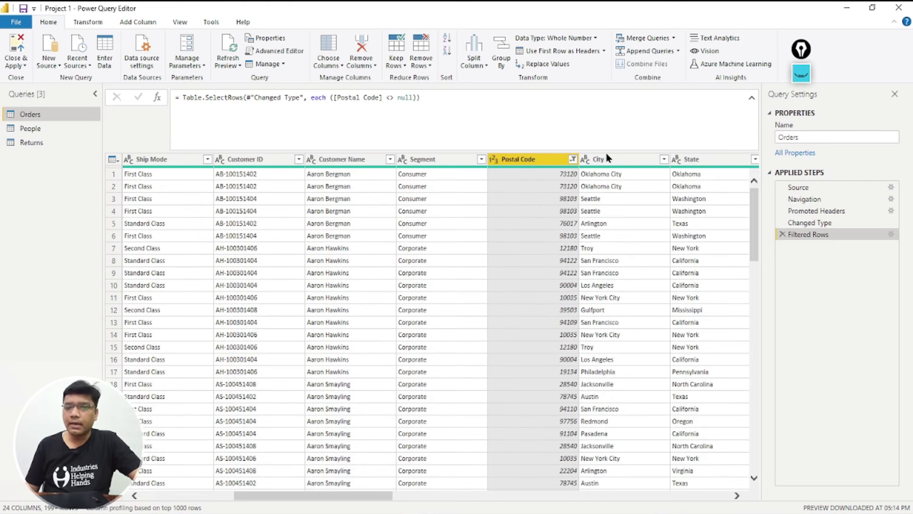
{"action": "left_click", "coordinate": [573, 160]}
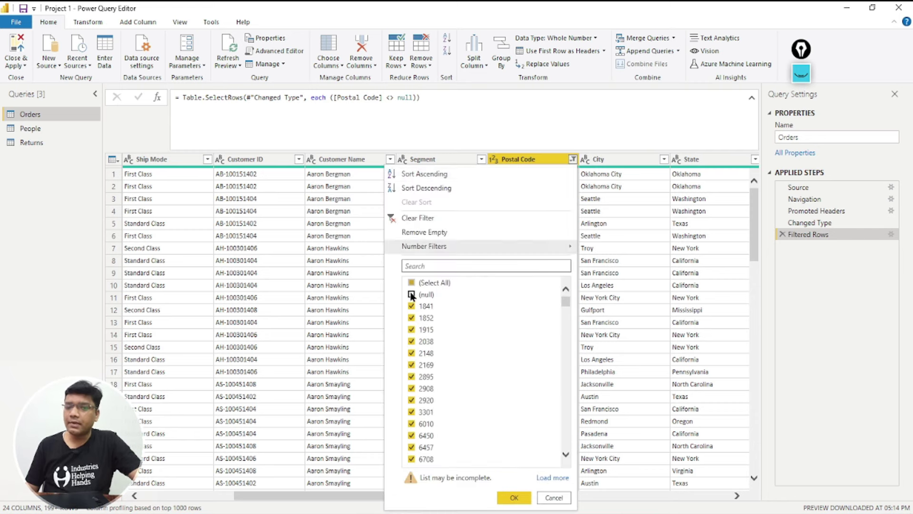
{"action": "left_click", "coordinate": [412, 295]}
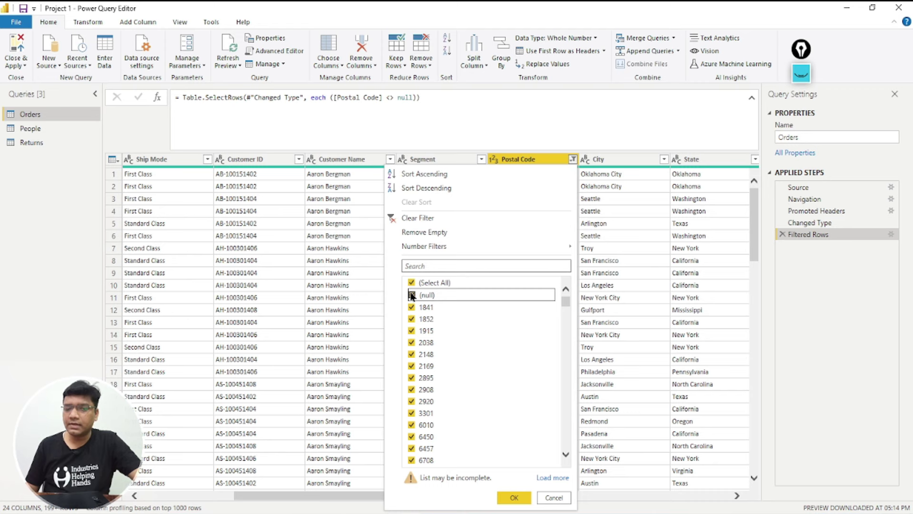
{"action": "left_click", "coordinate": [521, 500]}
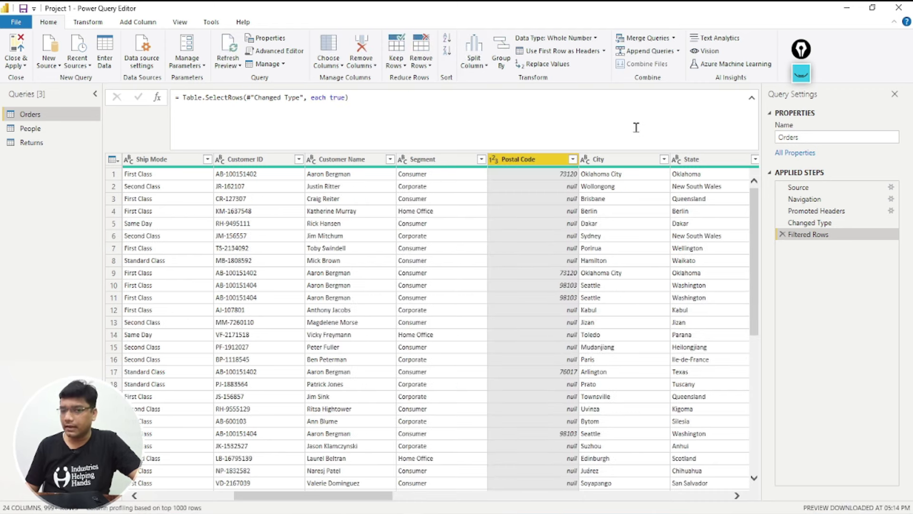
{"action": "left_click_drag", "start_coordinate": [272, 495], "coordinate": [224, 490]}
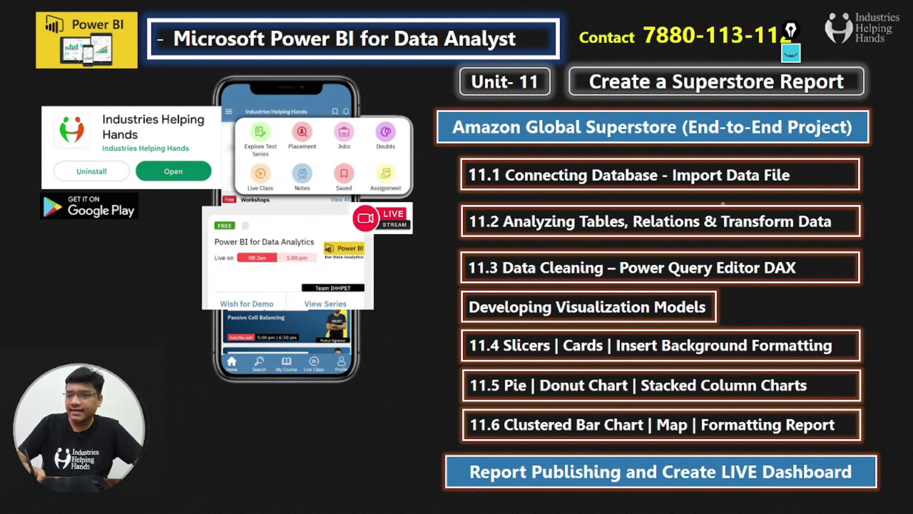
{"action": "left_click_drag", "start_coordinate": [726, 201], "coordinate": [741, 233]}
{"action": "left_click_drag", "start_coordinate": [818, 203], "coordinate": [815, 250]}
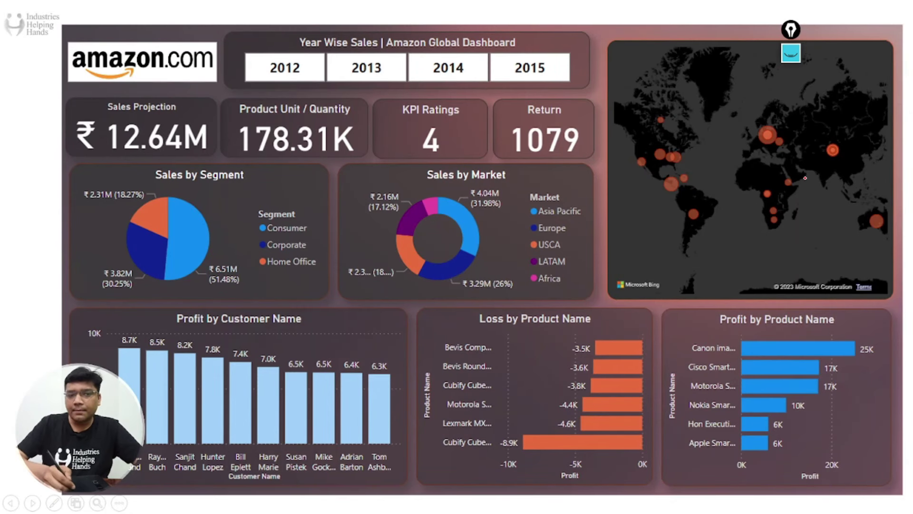
{"action": "left_click_drag", "start_coordinate": [293, 52], "coordinate": [383, 52]}
{"action": "mouse_move", "coordinate": [468, 48]}
{"action": "left_mouse_down"}
{"action": "mouse_move", "coordinate": [569, 76]}
{"action": "mouse_move", "coordinate": [572, 38]}
{"action": "left_mouse_up"}
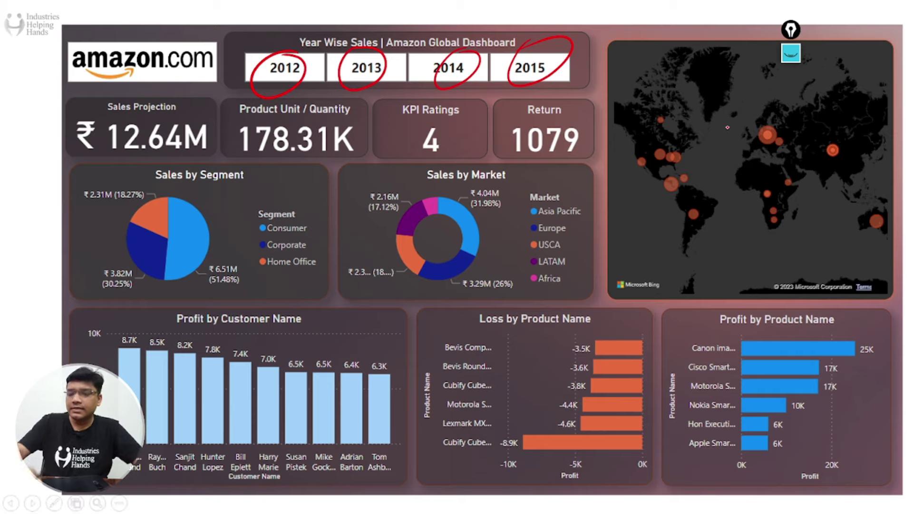
{"action": "key", "text": "Left"}
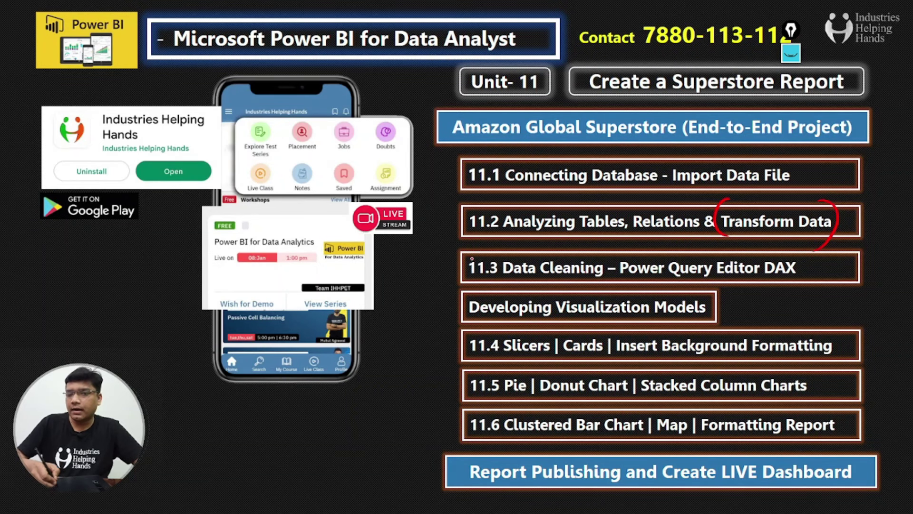
{"action": "left_click_drag", "start_coordinate": [522, 250], "coordinate": [537, 289]}
{"action": "left_click_drag", "start_coordinate": [586, 251], "coordinate": [598, 284]}
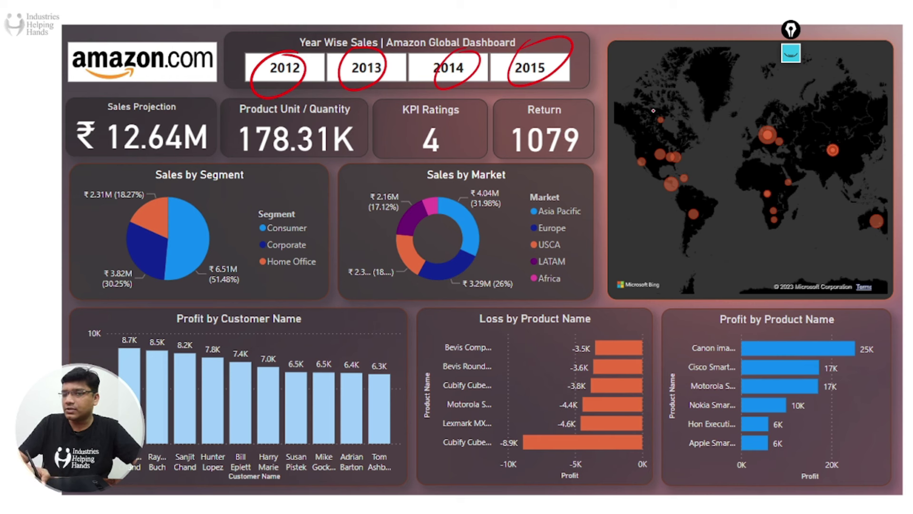
{"action": "key", "text": "Left"}
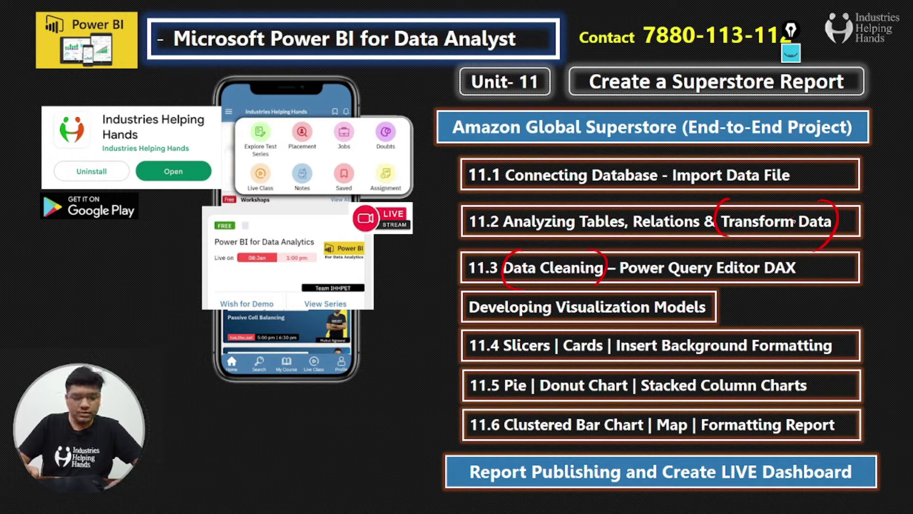
{"action": "key", "text": "alt+Tab"}
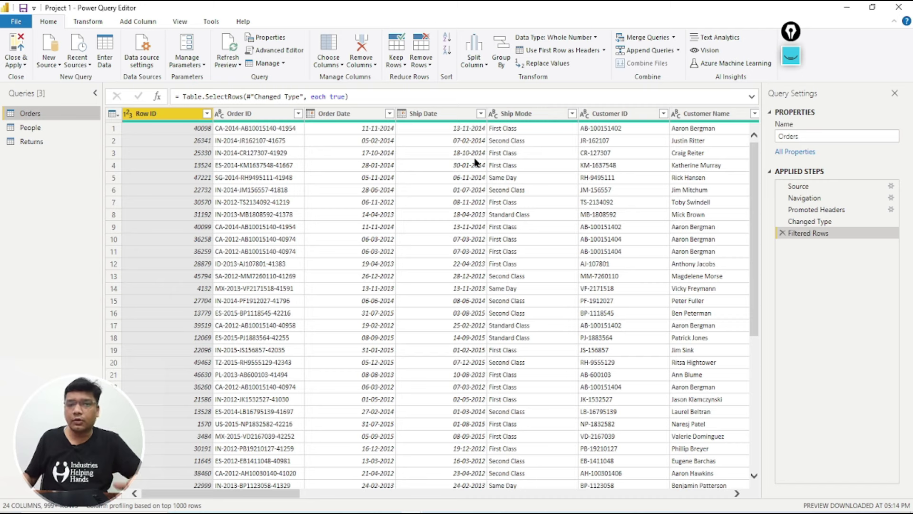
Review the Orders query's columns through Order Priority in preparation for adding a new column.
{"action": "left_click", "coordinate": [139, 22]}
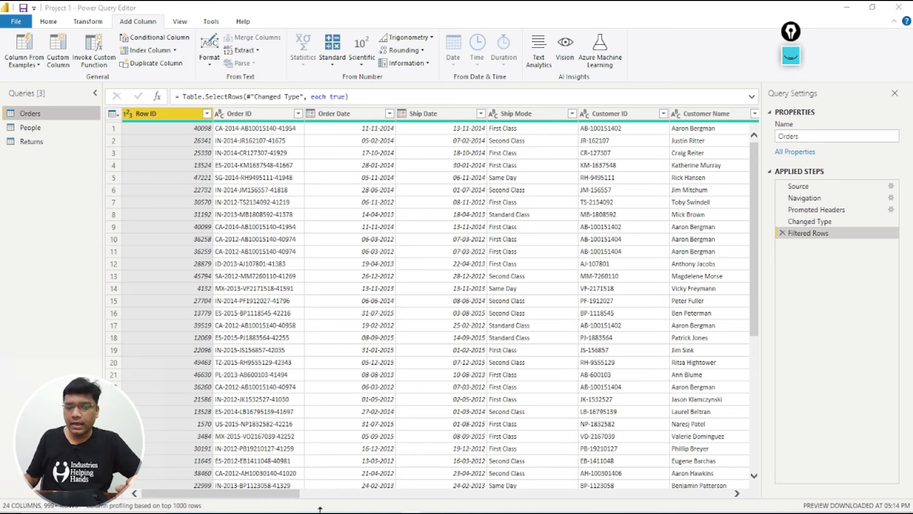
{"action": "left_click_drag", "start_coordinate": [270, 494], "coordinate": [458, 512]}
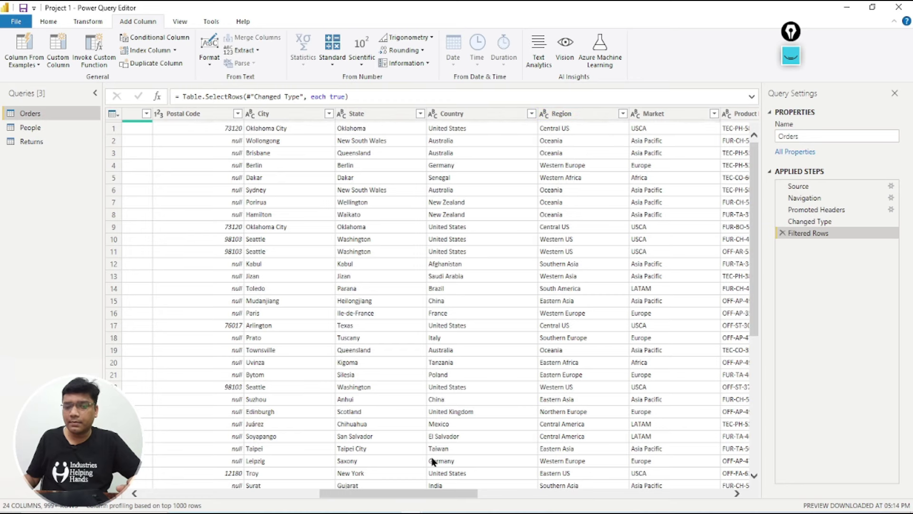
{"action": "left_click_drag", "start_coordinate": [434, 493], "coordinate": [692, 512]}
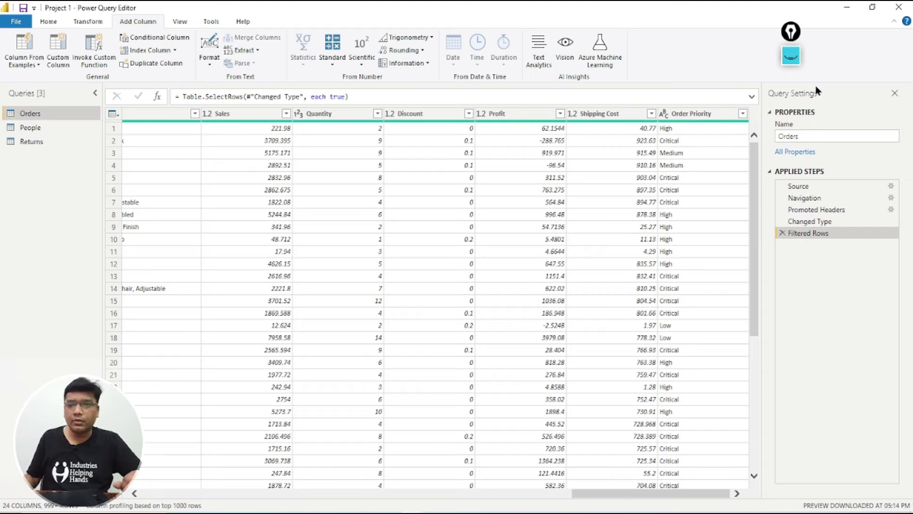
{"action": "left_click", "coordinate": [791, 56]}
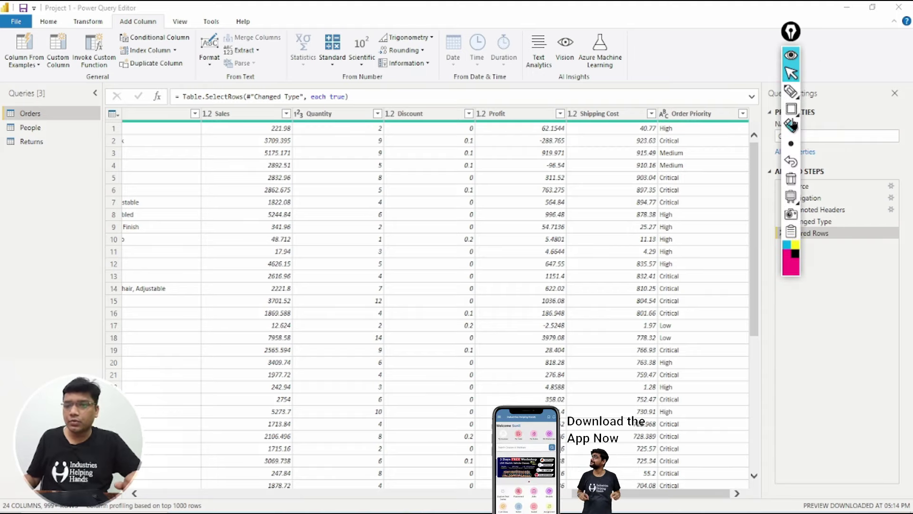
{"action": "left_click", "coordinate": [791, 108]}
{"action": "left_click_drag", "start_coordinate": [112, 7], "coordinate": [163, 30]}
{"action": "left_click_drag", "start_coordinate": [34, 26], "coordinate": [82, 87]}
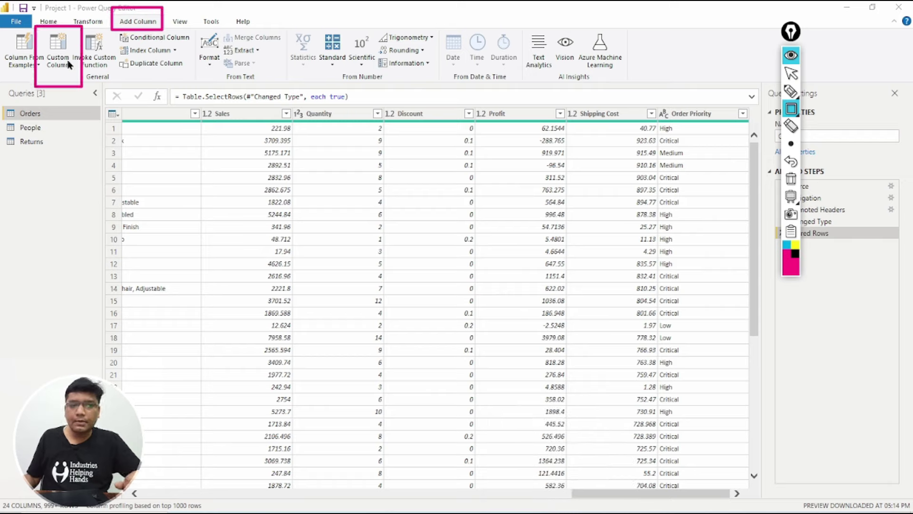
{"action": "left_click", "coordinate": [791, 179]}
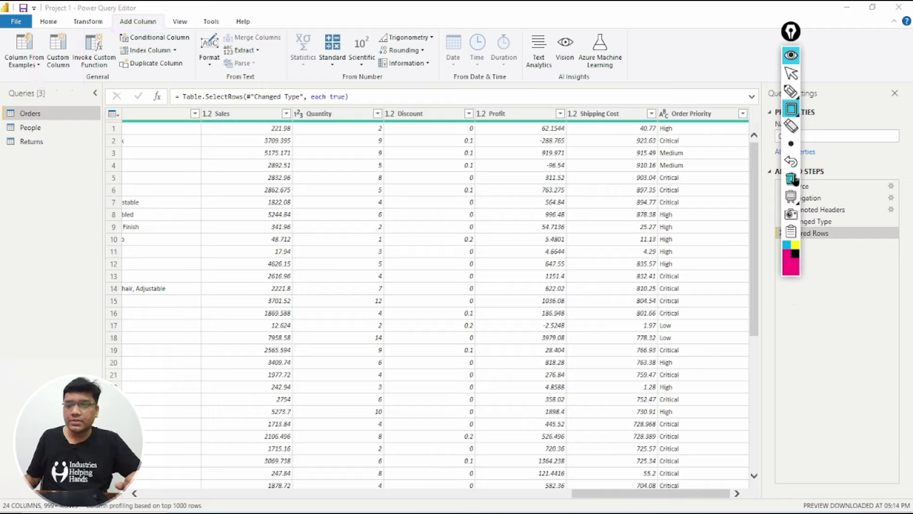
Start a custom column in the Orders query and name it Del Date.
{"action": "left_click", "coordinate": [792, 75]}
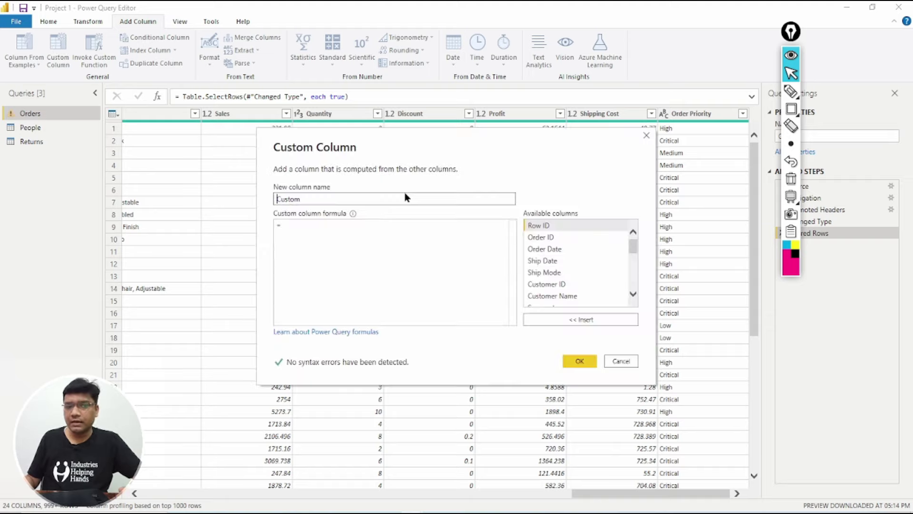
{"action": "type", "text": "DE"}
{"action": "key", "text": "BackSpace"}
{"action": "key", "text": "BackSpace"}
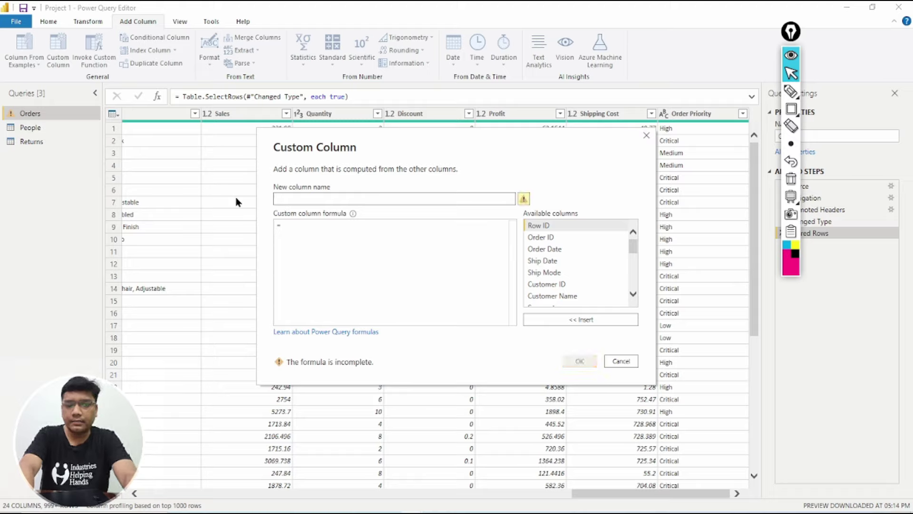
{"action": "type", "text": "Del"}
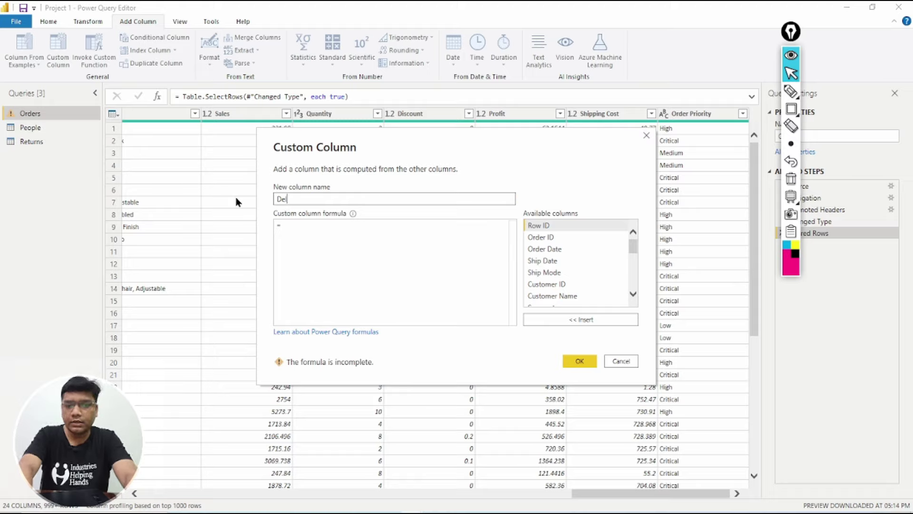
{"action": "type", "text": " Date"}
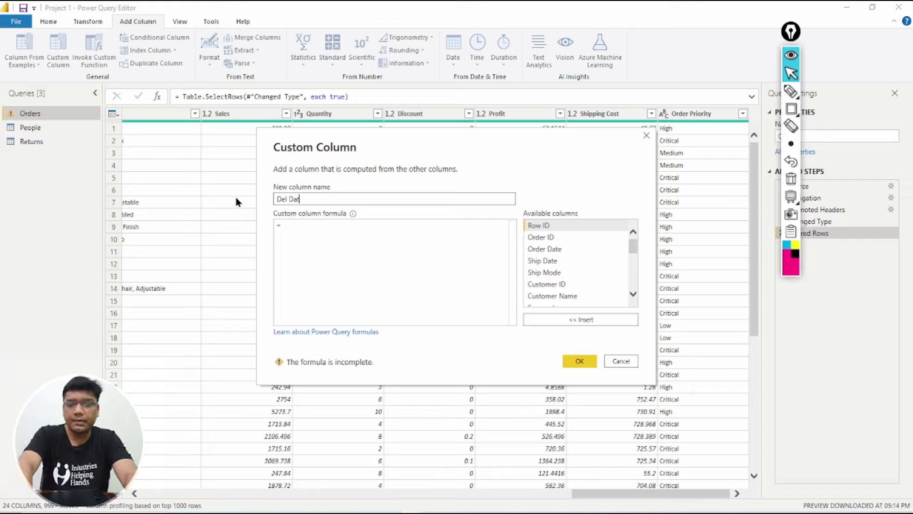
Set the Del Date formula to ([Order Date]-[Ship Date]) and add the custom column to the Orders query.
{"action": "left_click", "coordinate": [328, 229]}
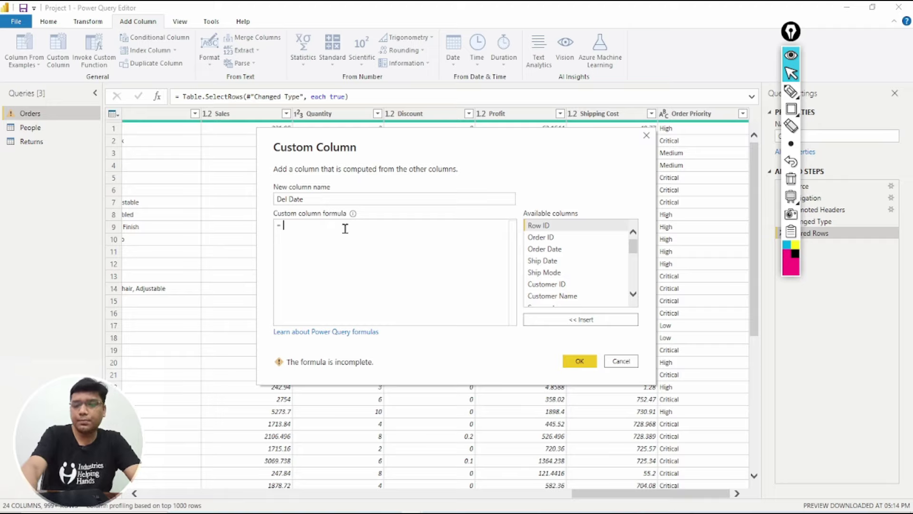
{"action": "type", "text": "["}
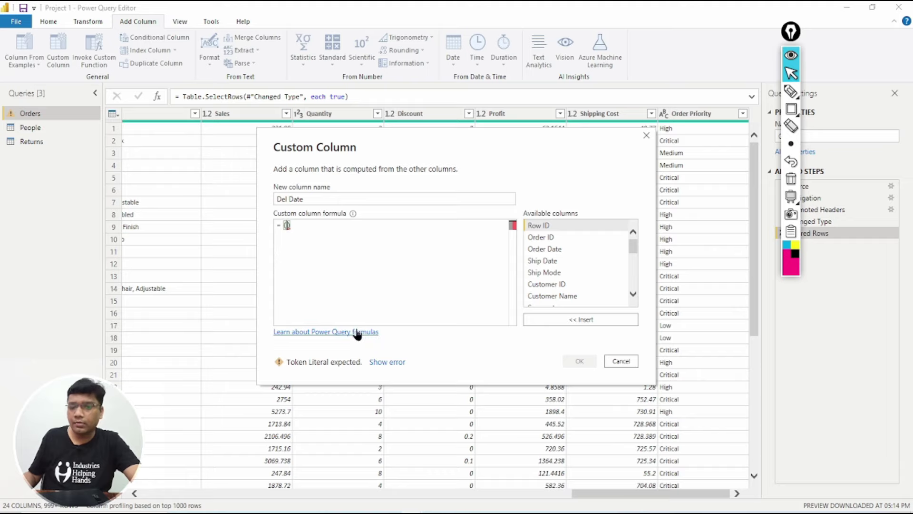
{"action": "left_click", "coordinate": [551, 250]}
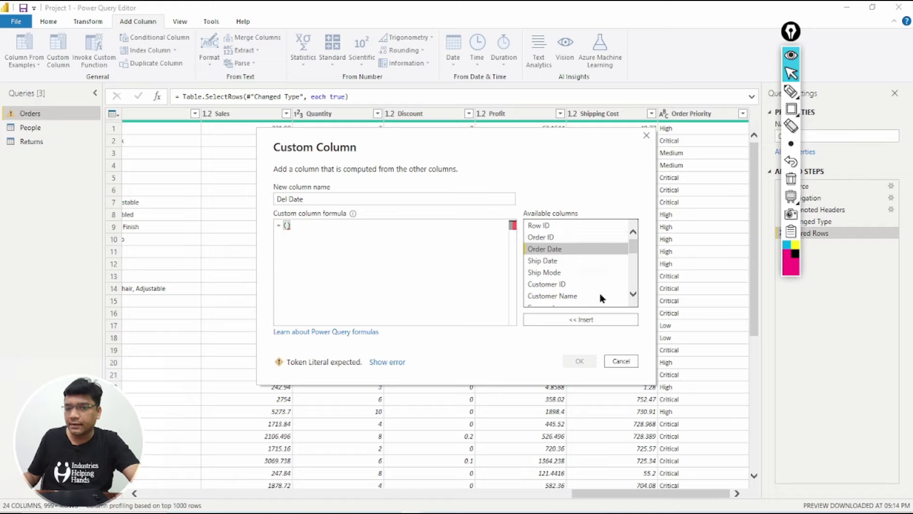
{"action": "left_click", "coordinate": [586, 321]}
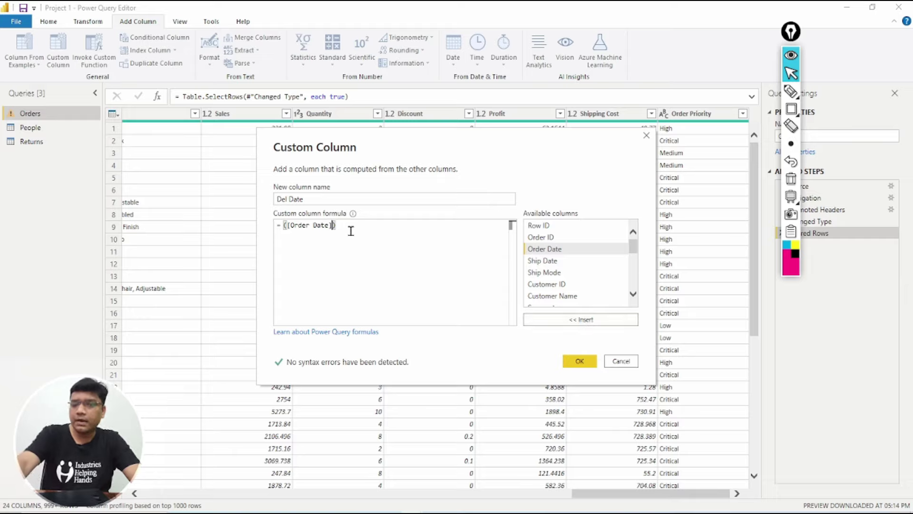
{"action": "type", "text": "-"}
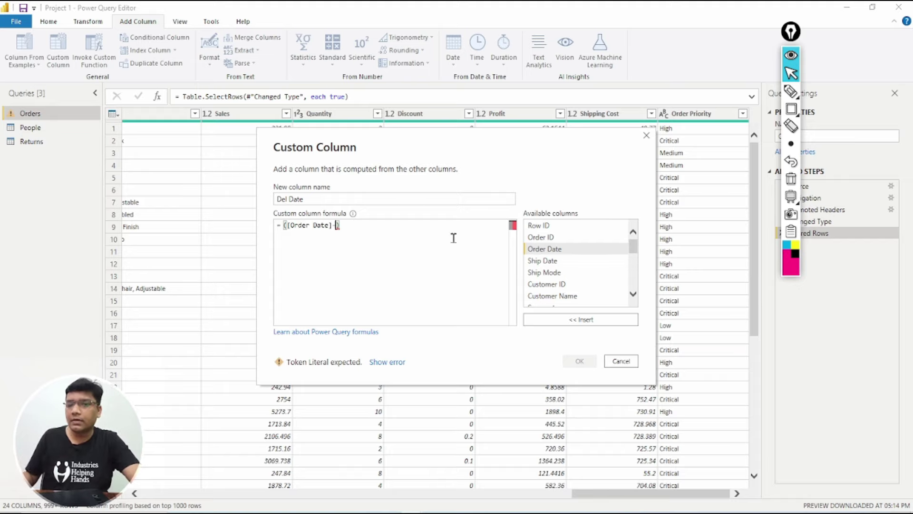
{"action": "left_click", "coordinate": [540, 262]}
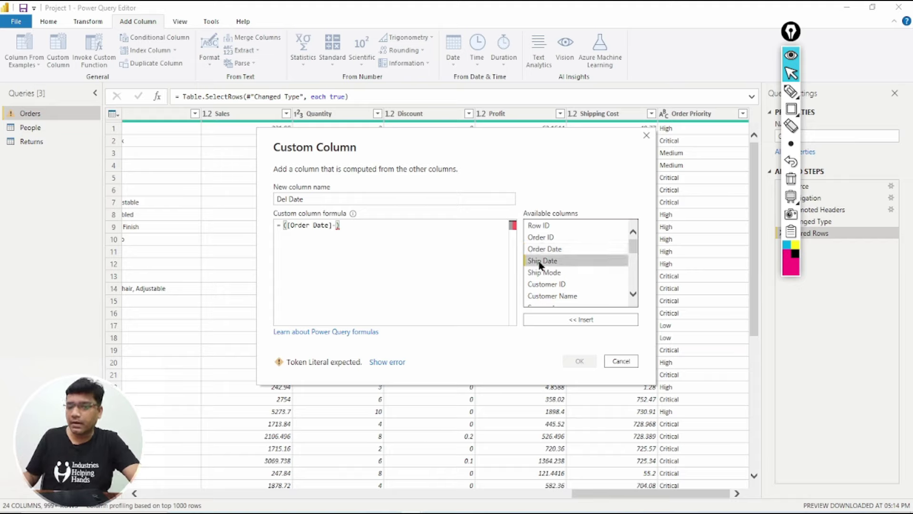
{"action": "left_click", "coordinate": [586, 320]}
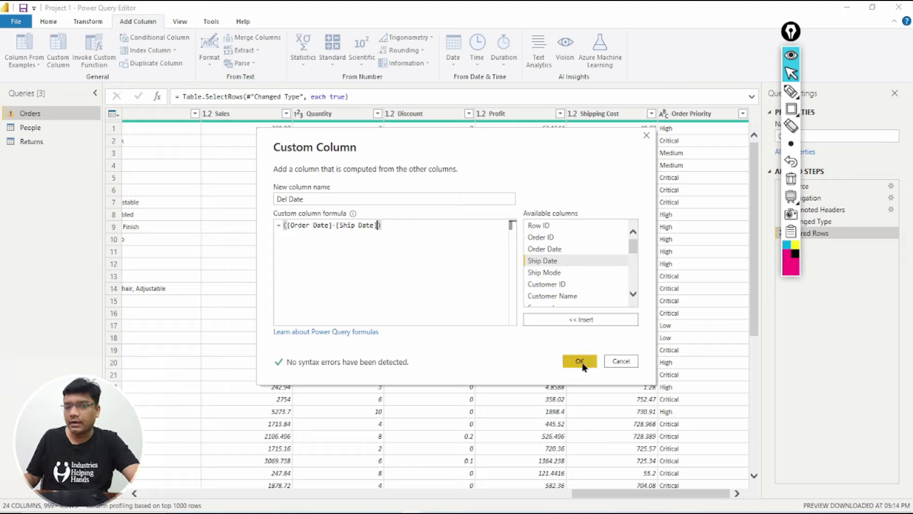
{"action": "key", "text": "r"}
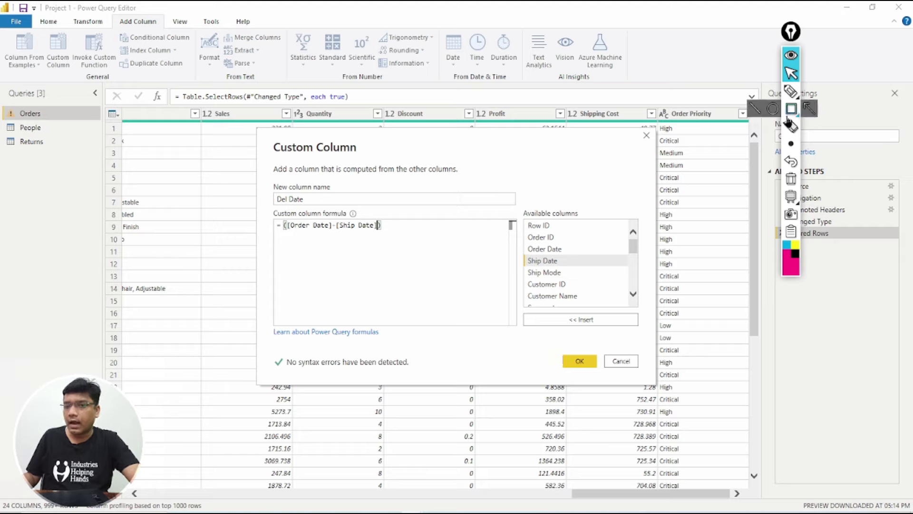
{"action": "left_click_drag", "start_coordinate": [267, 353], "coordinate": [423, 387]}
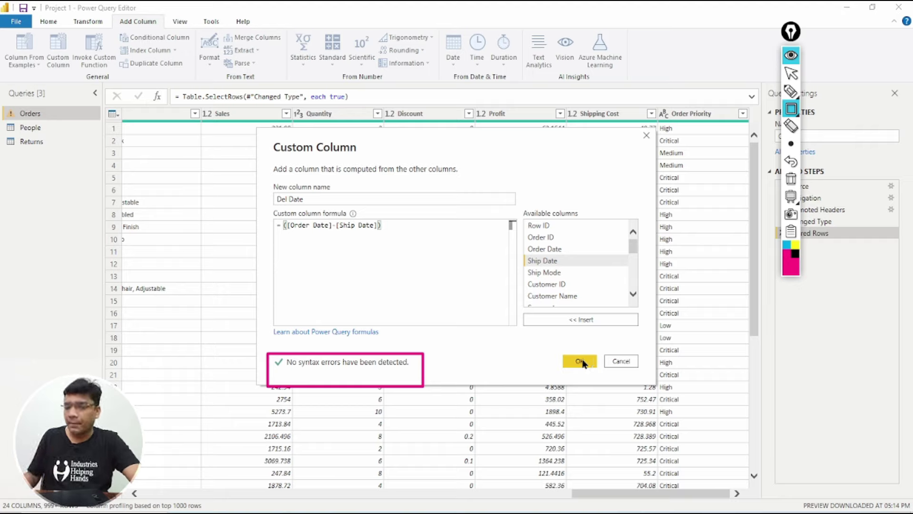
{"action": "key", "text": "ctrl+shift+1"}
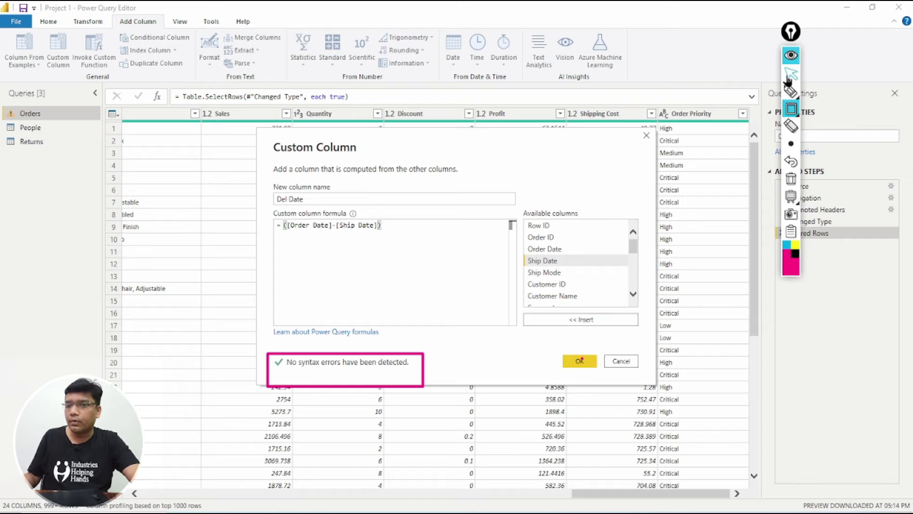
{"action": "left_click", "coordinate": [576, 363]}
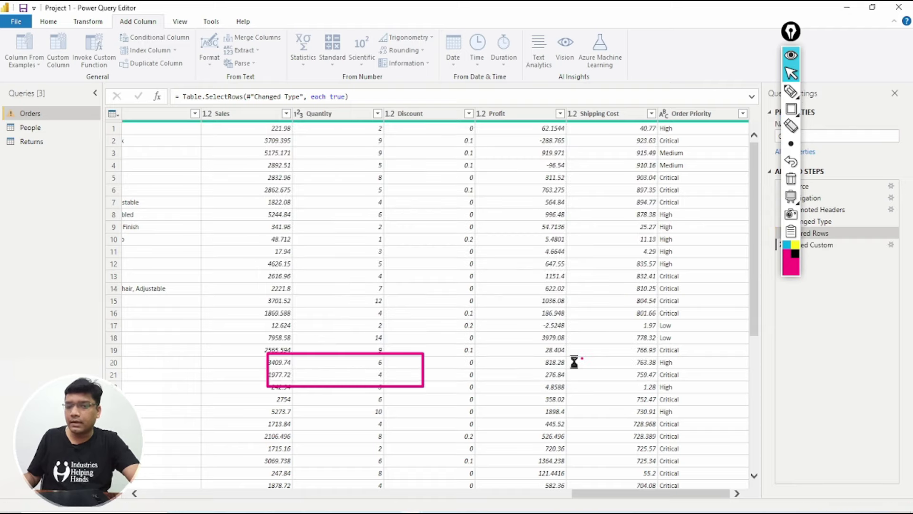
{"action": "left_click", "coordinate": [791, 181]}
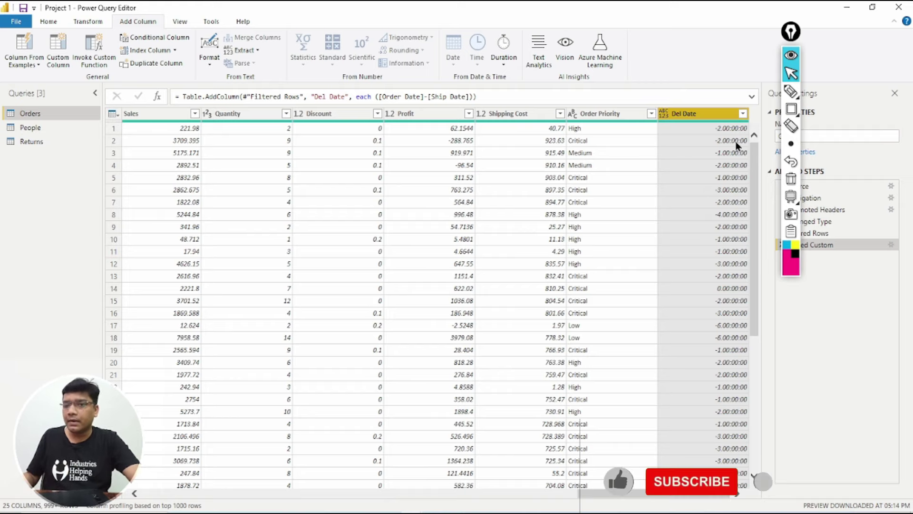
{"action": "left_click", "coordinate": [56, 22]}
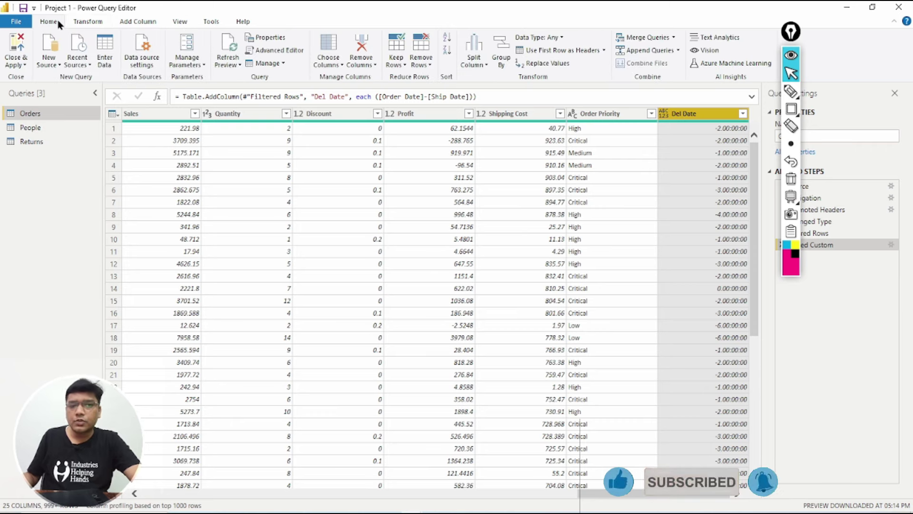
{"action": "left_click", "coordinate": [792, 110]}
{"action": "left_click_drag", "start_coordinate": [32, 12], "coordinate": [66, 34]}
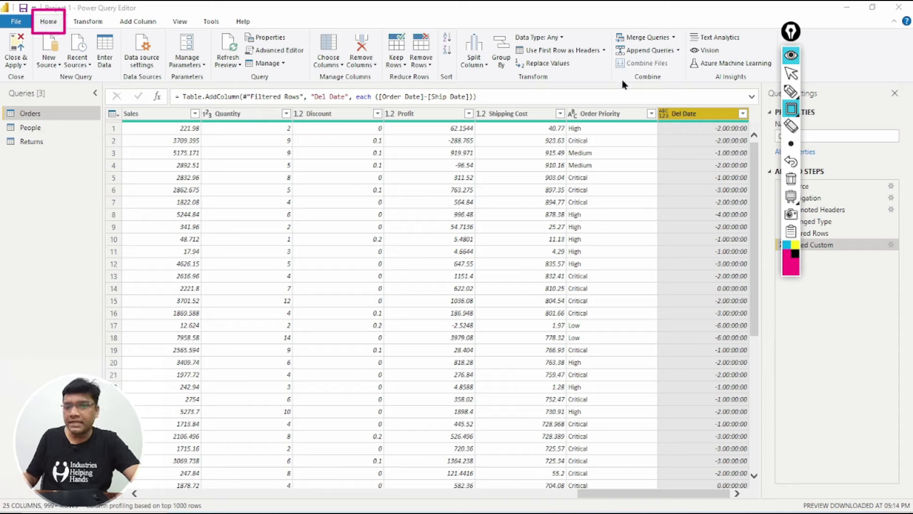
{"action": "mouse_move", "coordinate": [507, 21]}
{"action": "left_mouse_down"}
{"action": "mouse_move", "coordinate": [542, 49]}
{"action": "mouse_move", "coordinate": [588, 47]}
{"action": "left_mouse_up"}
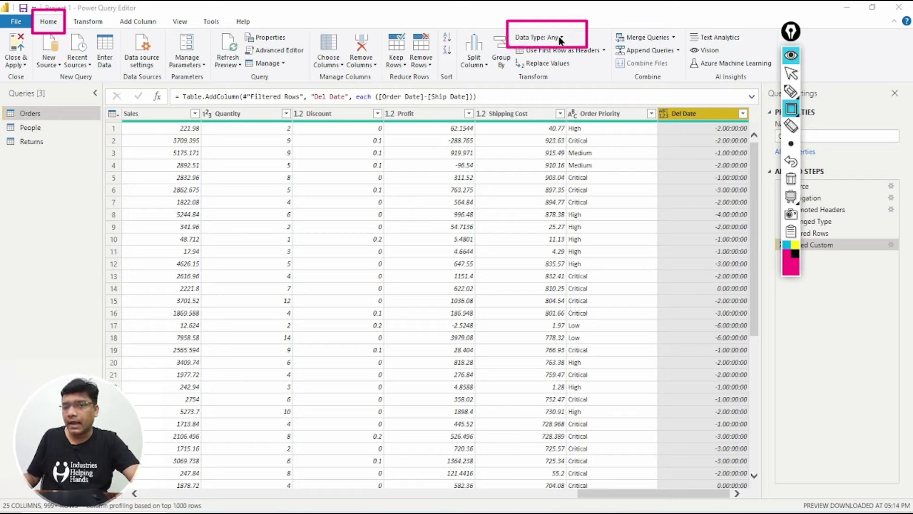
{"action": "left_click", "coordinate": [791, 185]}
{"action": "left_click", "coordinate": [791, 74]}
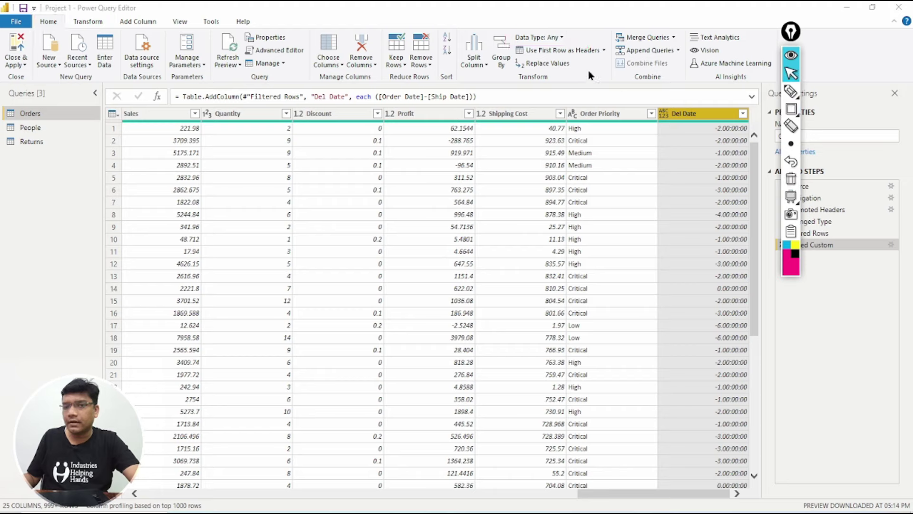
Change the data type of the Del Date column in the Orders query to Whole Number.
{"action": "left_click", "coordinate": [552, 38]}
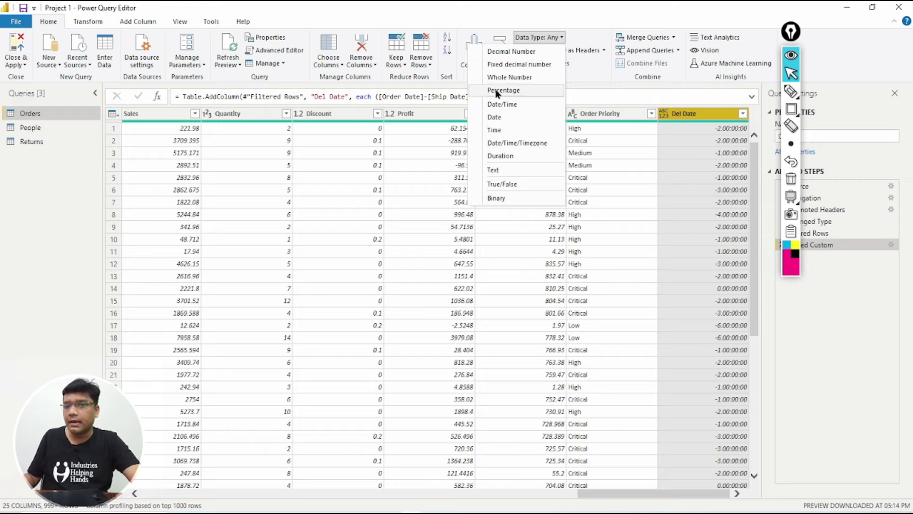
{"action": "left_click", "coordinate": [507, 81]}
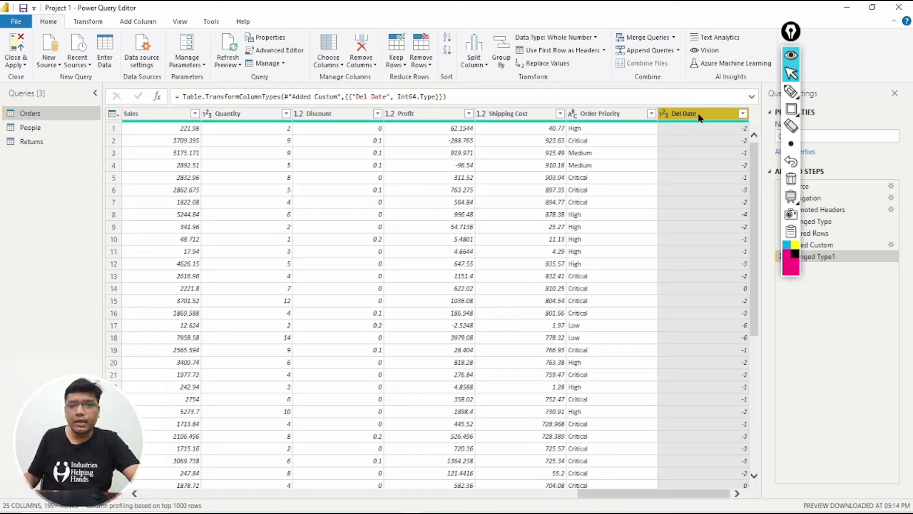
Start another custom column in the Orders query and name it Del2 Date.
{"action": "left_click", "coordinate": [178, 22]}
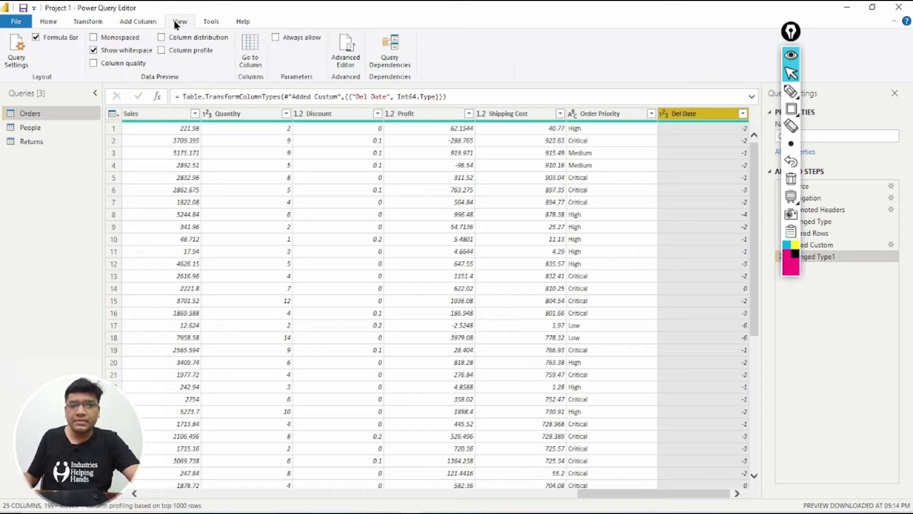
{"action": "left_click", "coordinate": [87, 22]}
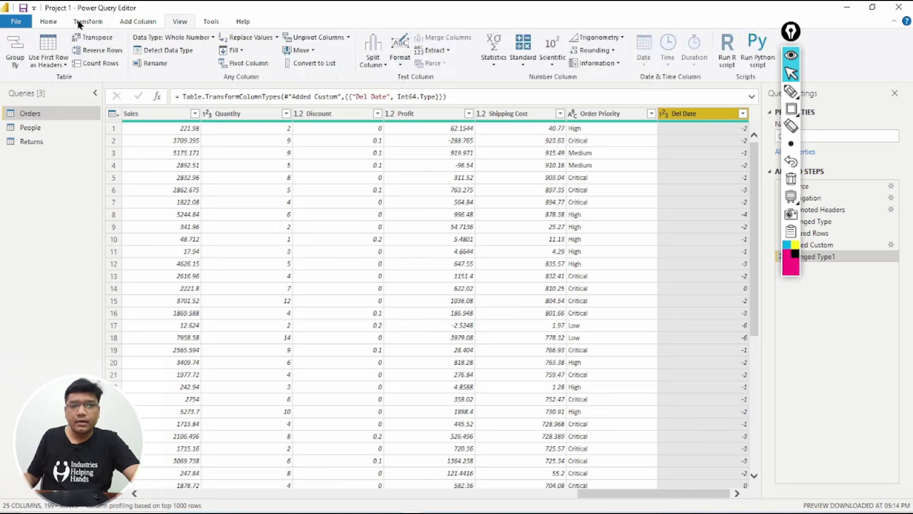
{"action": "left_click", "coordinate": [47, 21]}
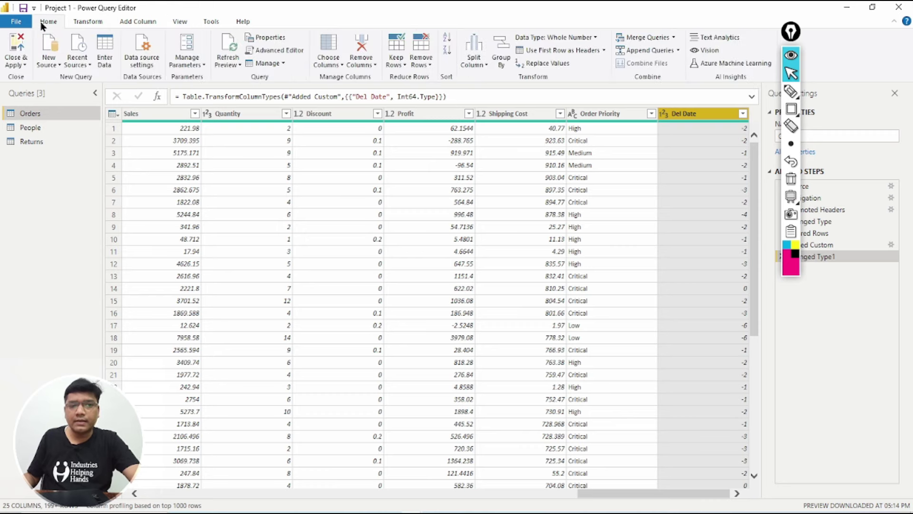
{"action": "left_click", "coordinate": [139, 22]}
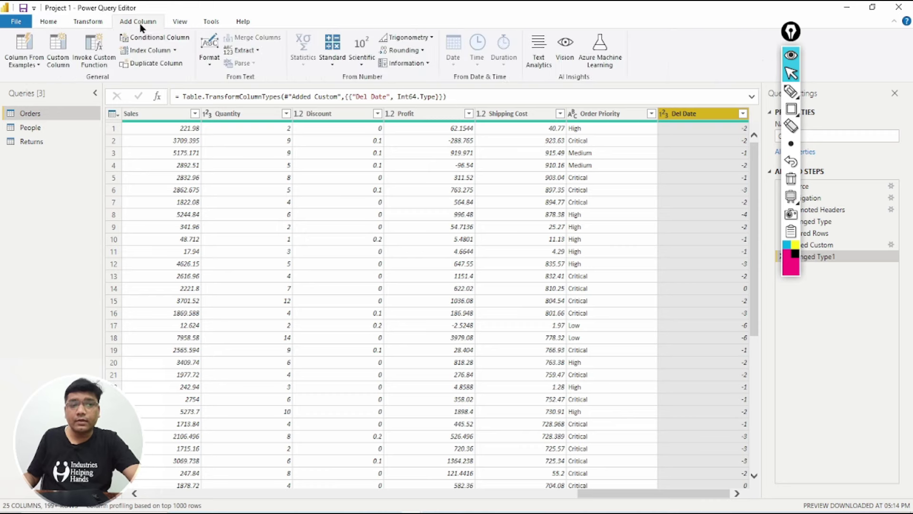
{"action": "left_click", "coordinate": [58, 46]}
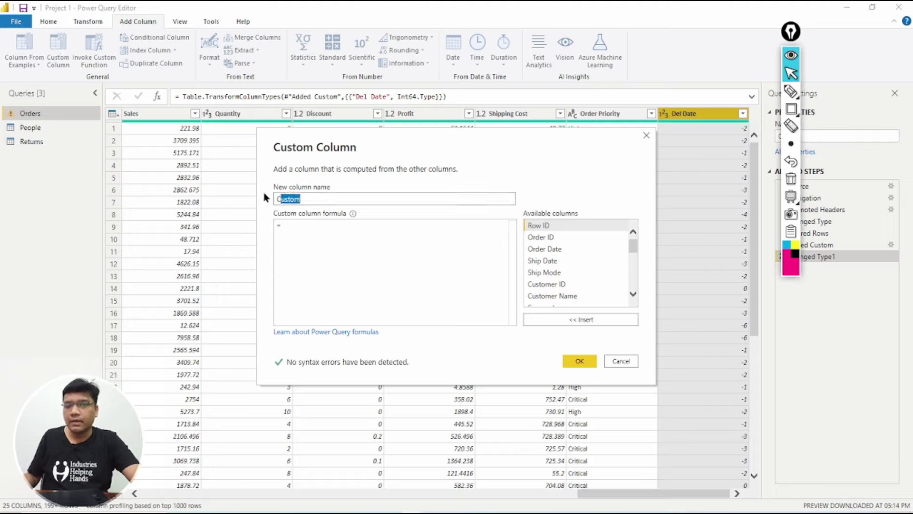
{"action": "key", "text": "BackSpace"}
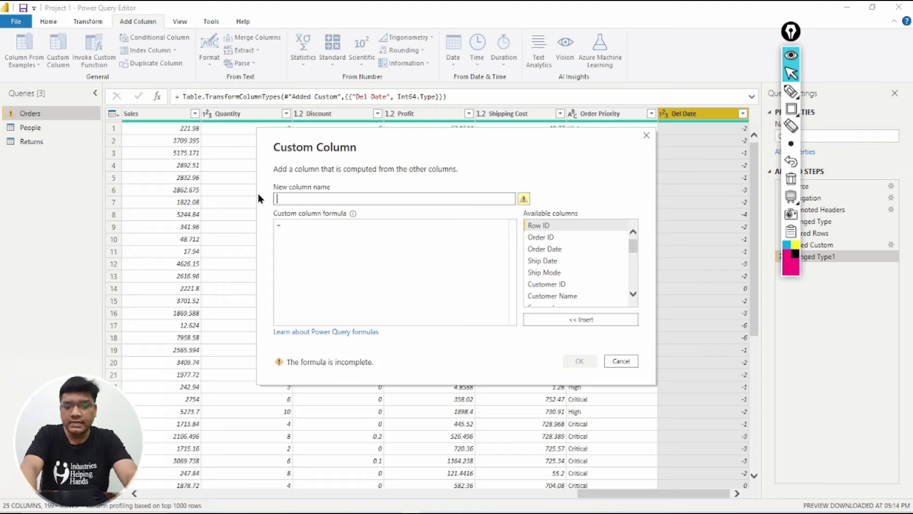
{"action": "type", "text": "Del2"}
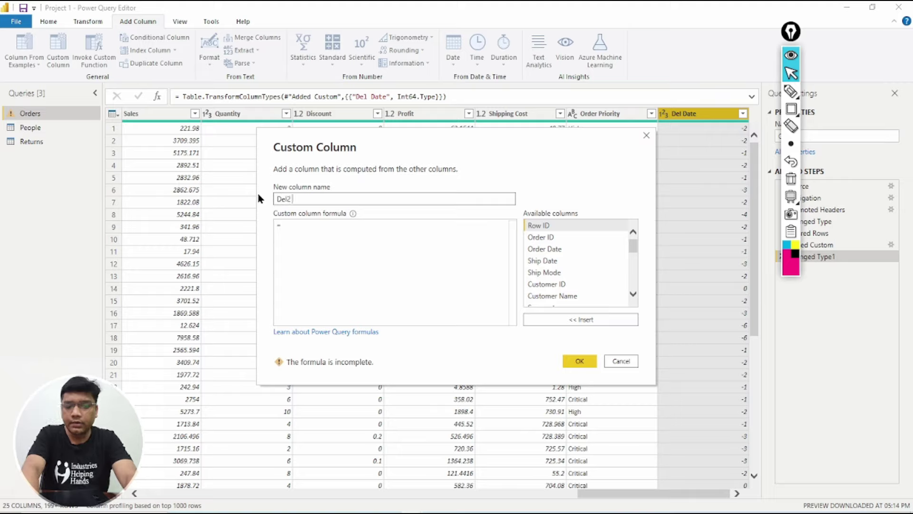
Set the Del2 Date formula to ([Ship Date]-[Order Date]) and add the custom column to the Orders query.
{"action": "left_click", "coordinate": [292, 224]}
{"action": "type", "text": "["}
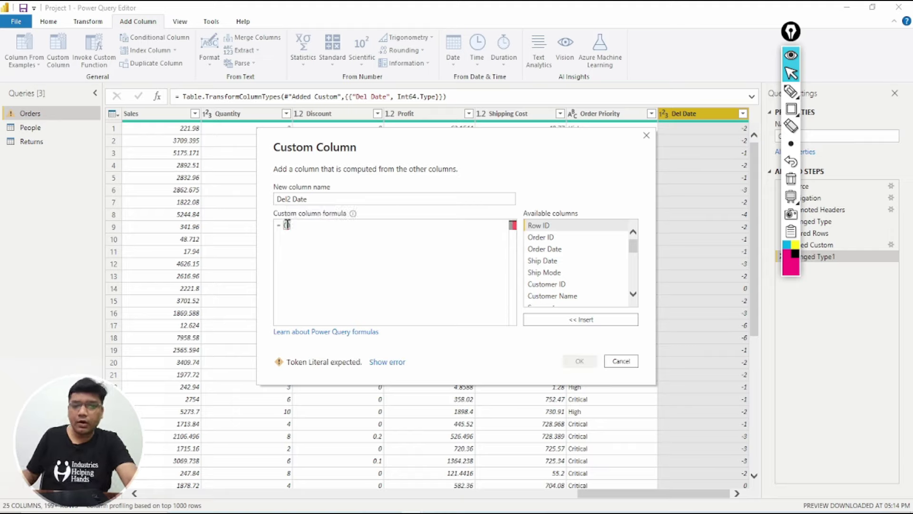
{"action": "left_click", "coordinate": [571, 266]}
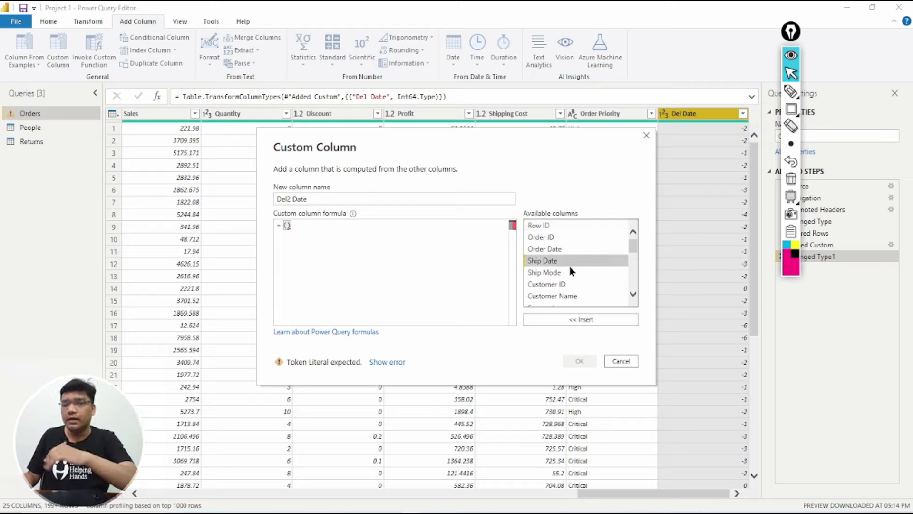
{"action": "left_click", "coordinate": [592, 321]}
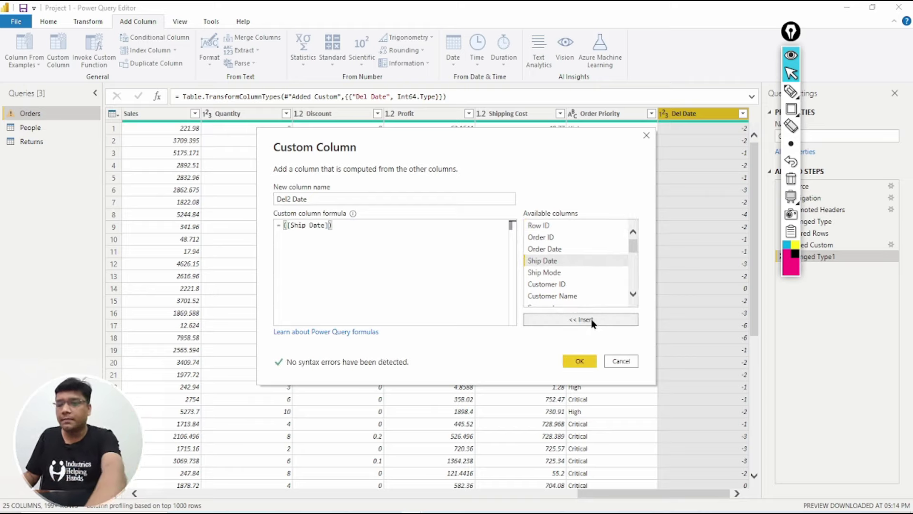
{"action": "type", "text": "-"}
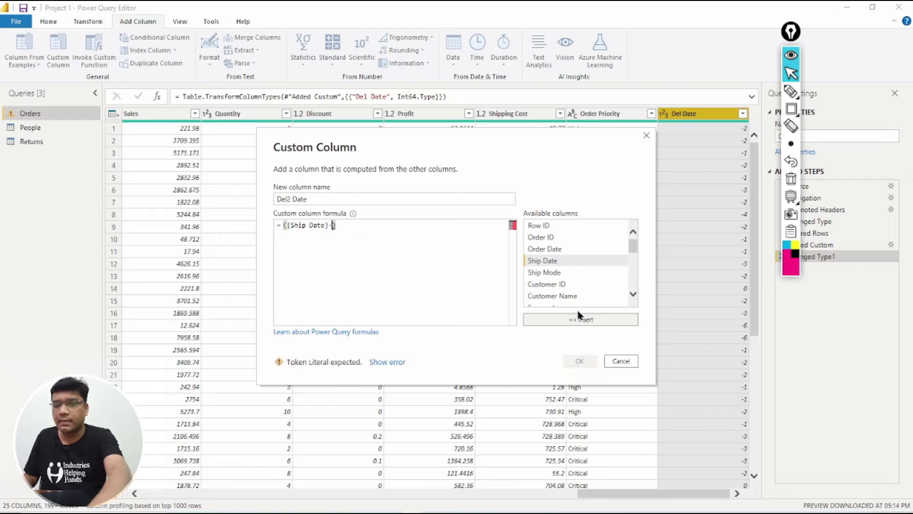
{"action": "left_click", "coordinate": [552, 252]}
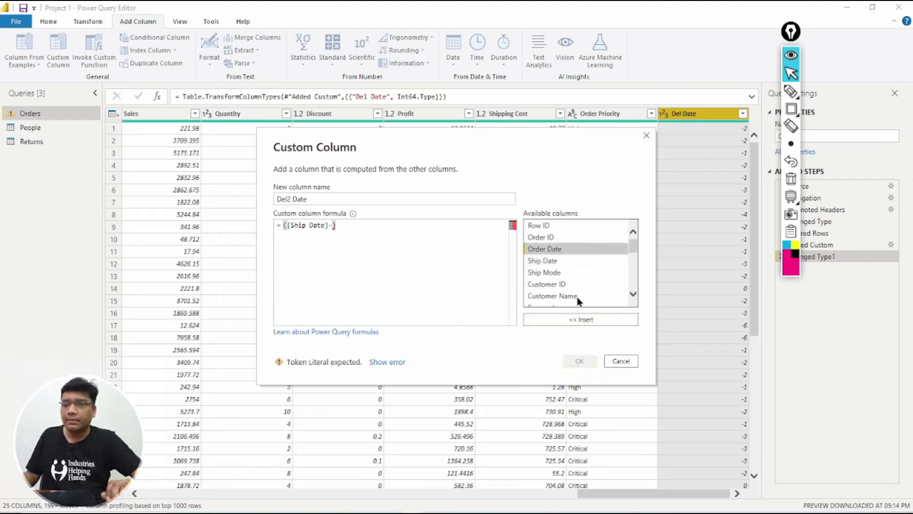
{"action": "left_click", "coordinate": [588, 322]}
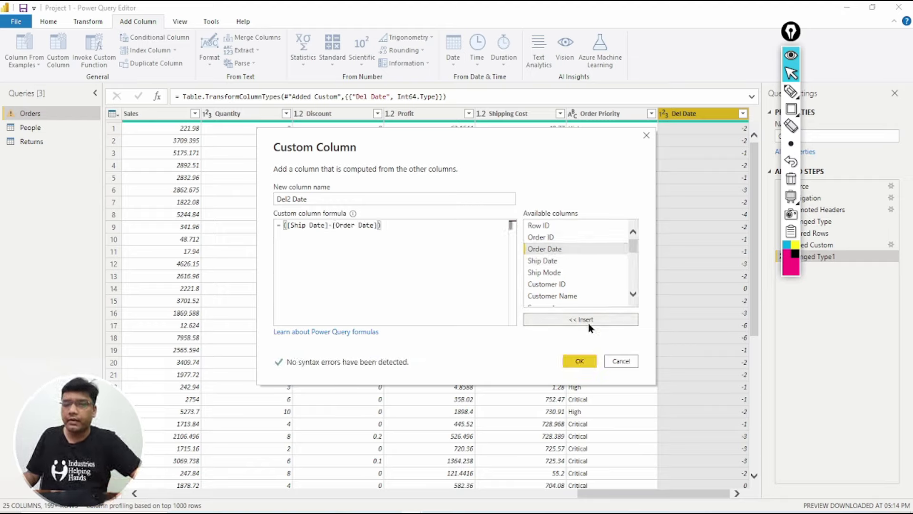
{"action": "left_click", "coordinate": [578, 360]}
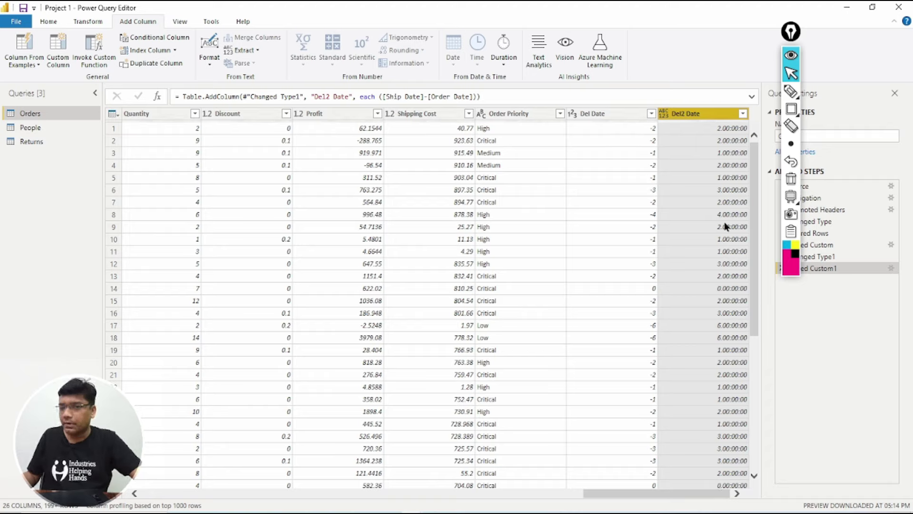
Change the data type of the Del2 Date column in the Orders query to Whole Number.
{"action": "left_click", "coordinate": [48, 21]}
{"action": "left_click", "coordinate": [561, 38]}
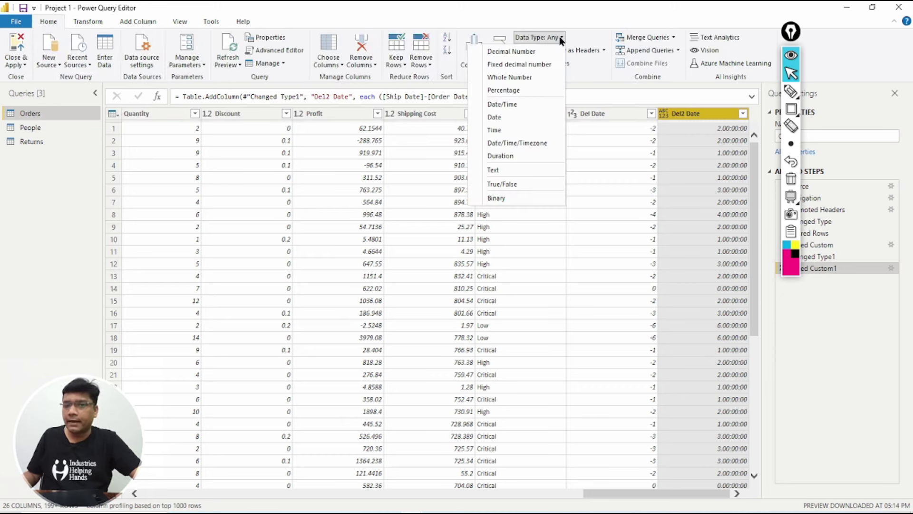
{"action": "left_click", "coordinate": [516, 78]}
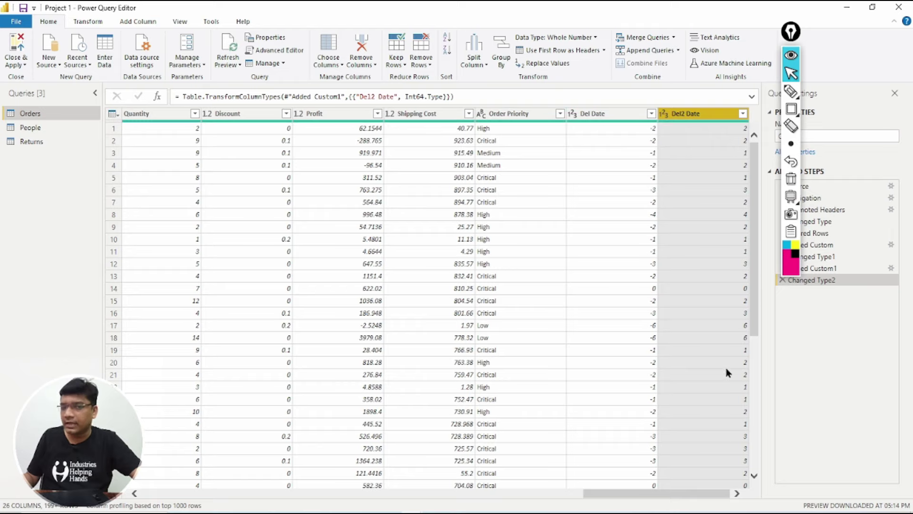
{"action": "left_click_drag", "start_coordinate": [632, 500], "coordinate": [588, 513]}
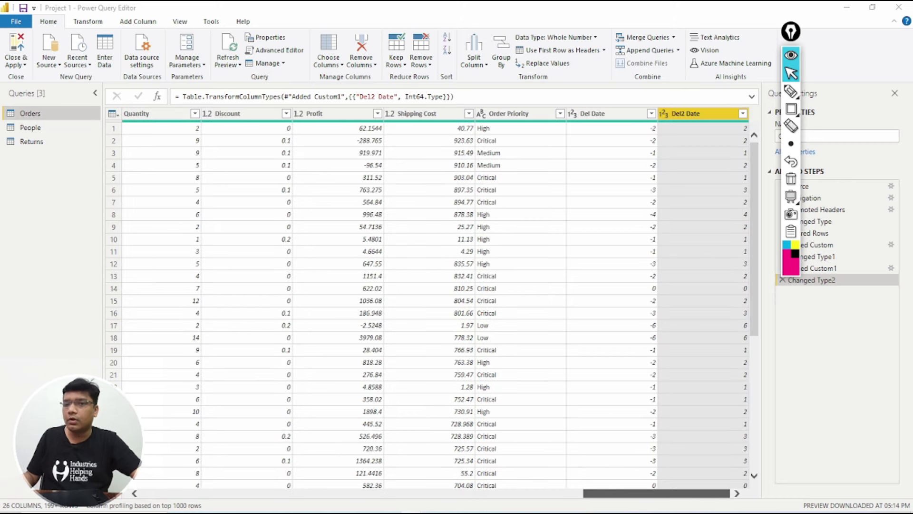
Remove the Del Date column from the Orders query.
{"action": "left_click", "coordinate": [597, 113]}
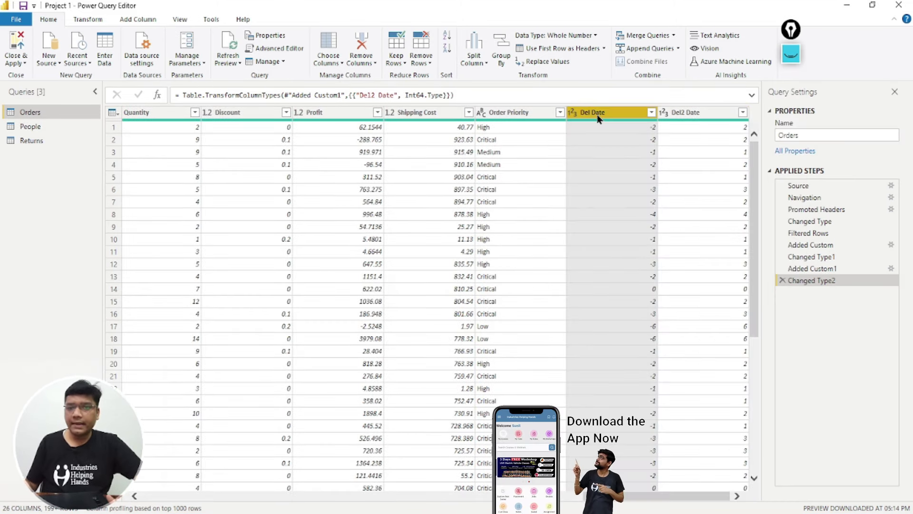
{"action": "right_click", "coordinate": [625, 115]}
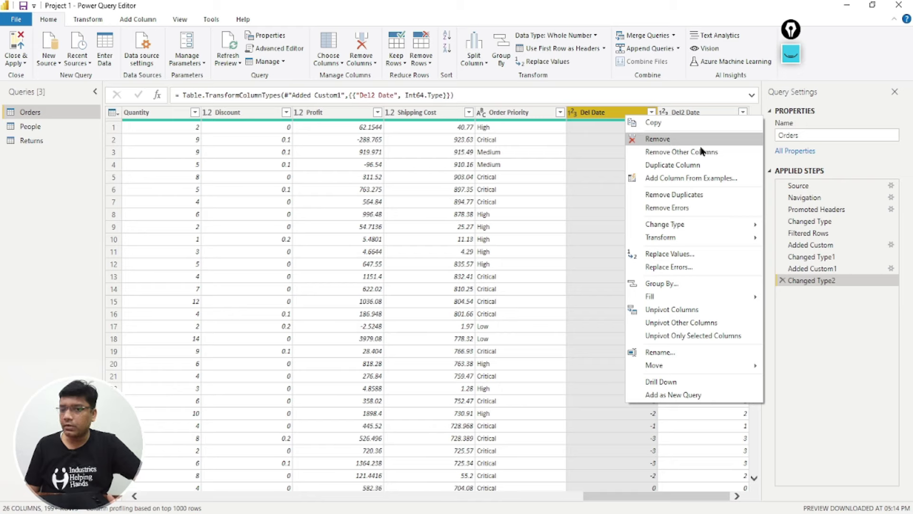
{"action": "left_click", "coordinate": [652, 142]}
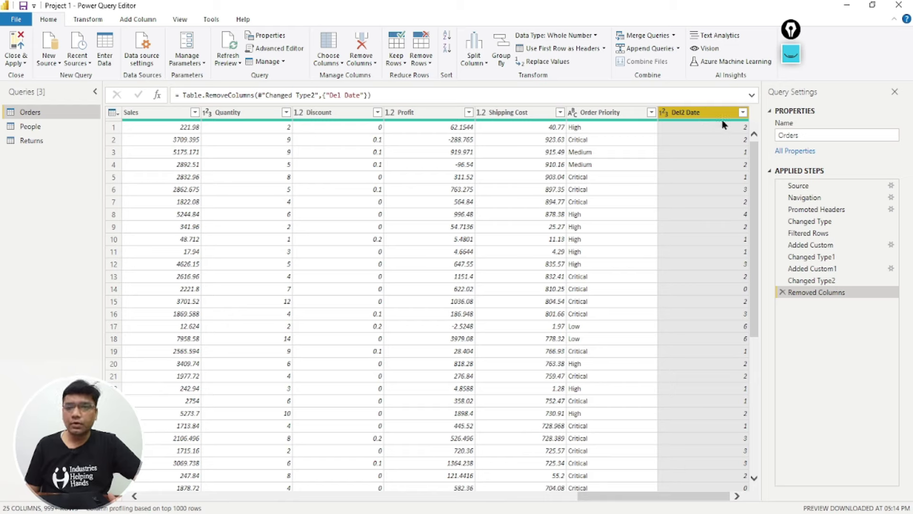
Close Power Query Editor with all changes applied, and expand the Orders table in the report to review its fields.
{"action": "left_click", "coordinate": [16, 63]}
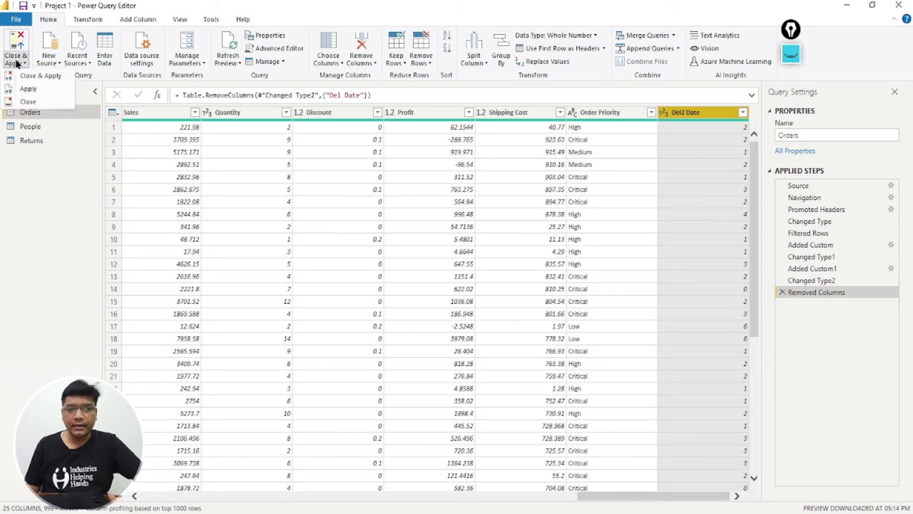
{"action": "left_click", "coordinate": [31, 78]}
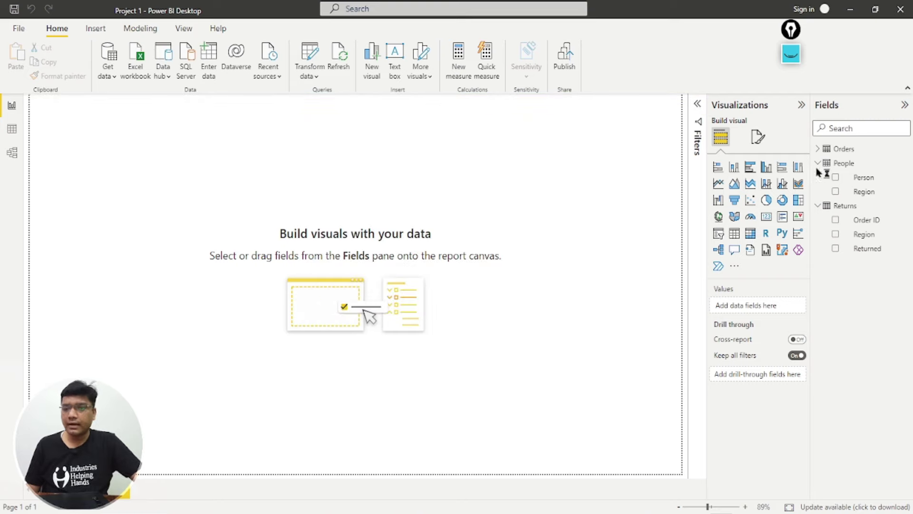
{"action": "left_click", "coordinate": [819, 150]}
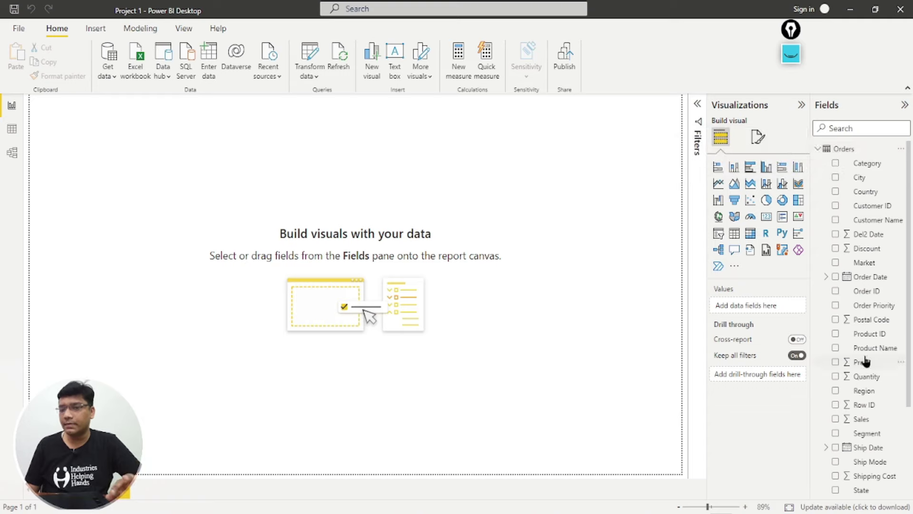
{"action": "scroll", "coordinate": [863, 360], "scroll_direction": "down", "scroll_amount": 3}
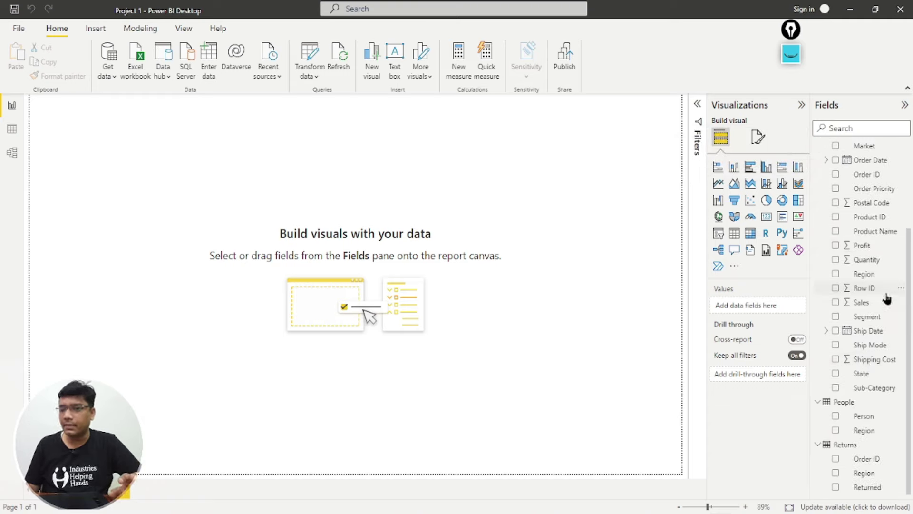
{"action": "scroll", "coordinate": [885, 299], "scroll_direction": "up", "scroll_amount": 3}
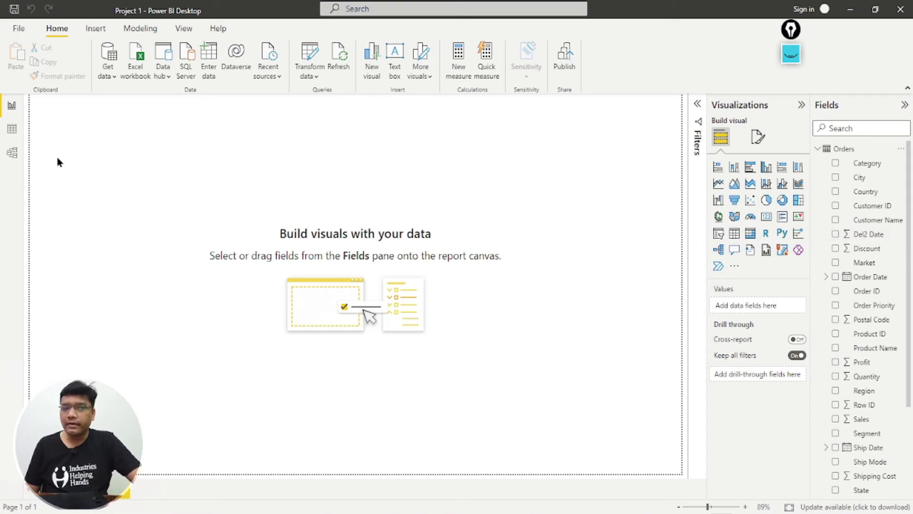
Show the loaded Orders table's data and examine its columns, comparing Order Date and Ship Date with Del2 Date.
{"action": "left_click", "coordinate": [12, 129]}
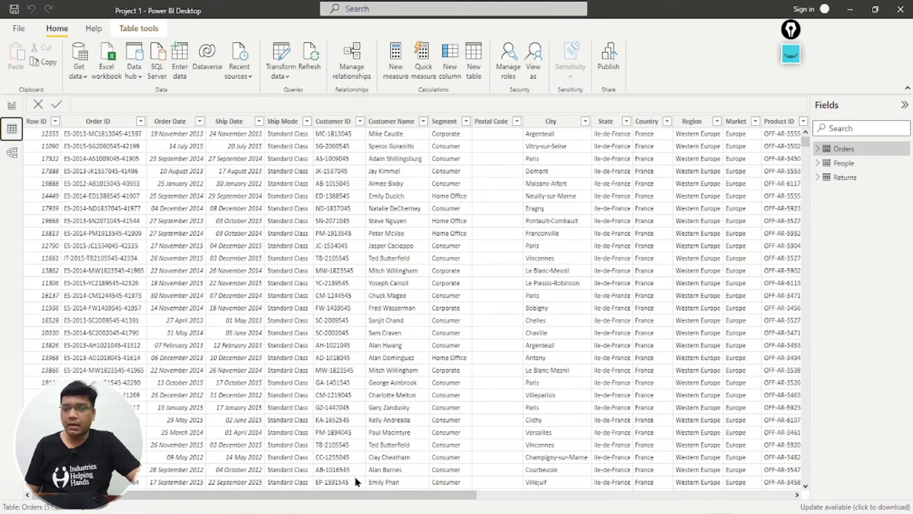
{"action": "left_click_drag", "start_coordinate": [340, 494], "coordinate": [609, 482]}
{"action": "scroll", "coordinate": [689, 487], "scroll_direction": "right", "scroll_amount": 3}
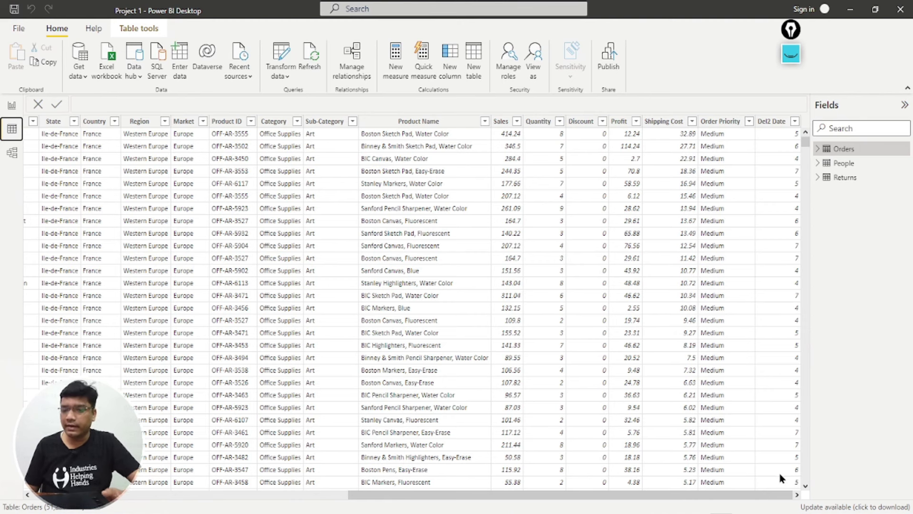
{"action": "left_click_drag", "start_coordinate": [780, 495], "coordinate": [471, 511]}
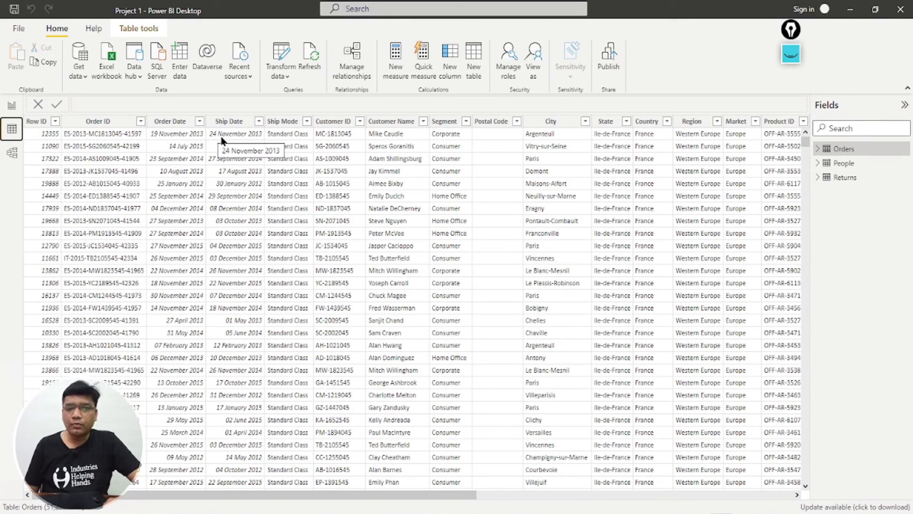
{"action": "left_click_drag", "start_coordinate": [326, 500], "coordinate": [685, 501]}
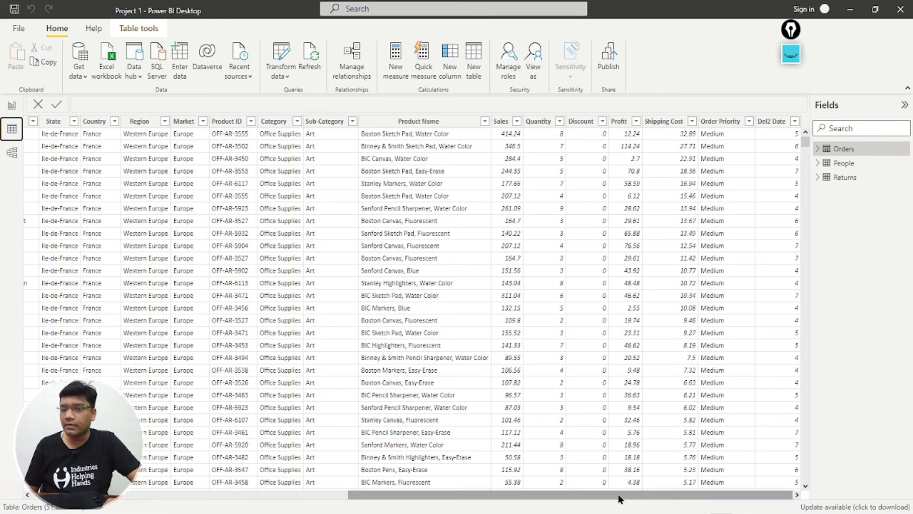
{"action": "left_click_drag", "start_coordinate": [618, 497], "coordinate": [401, 497]}
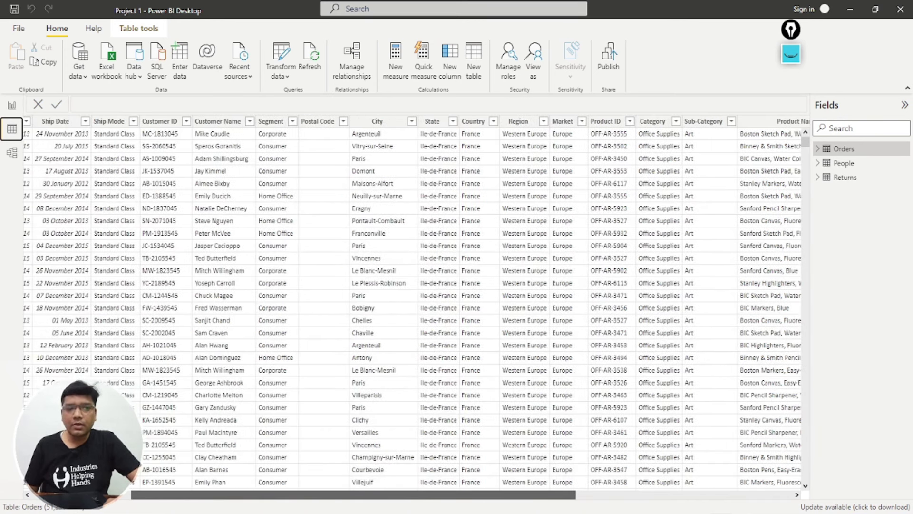
{"action": "left_click_drag", "start_coordinate": [344, 498], "coordinate": [248, 498]}
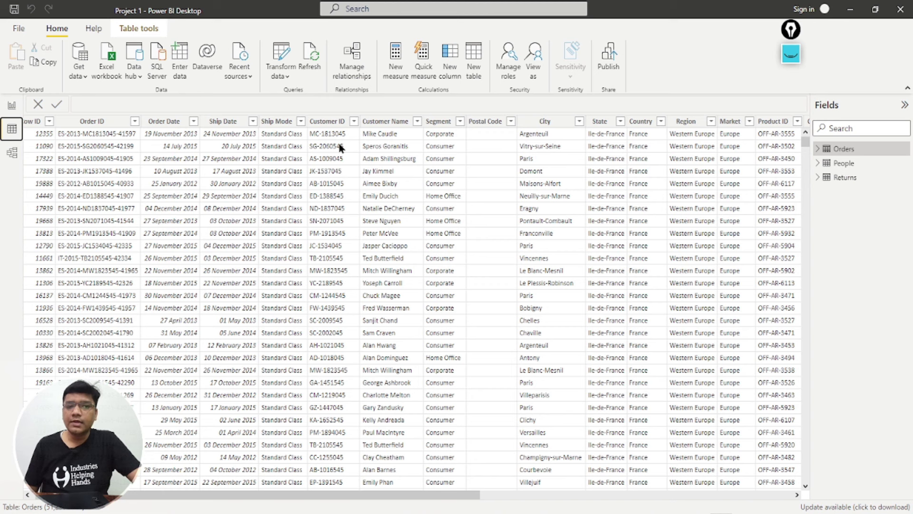
{"action": "left_click_drag", "start_coordinate": [373, 495], "coordinate": [698, 497]}
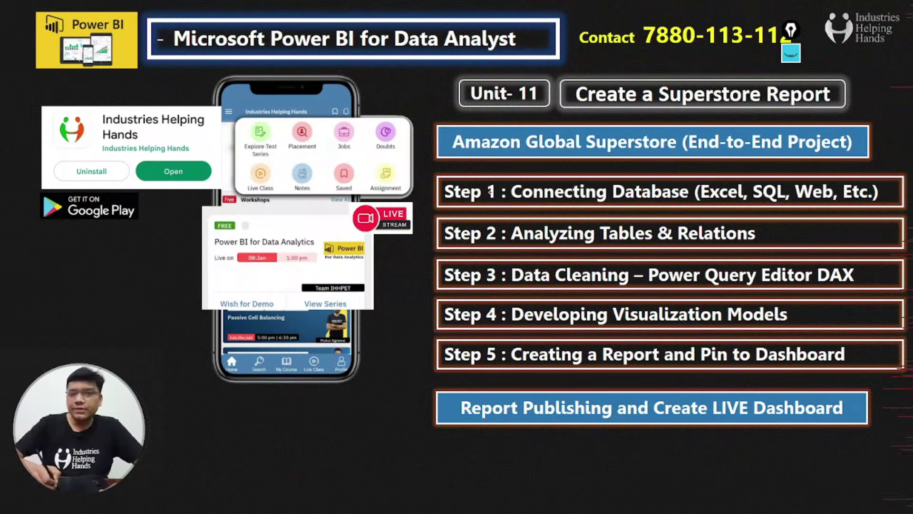
{"action": "left_click_drag", "start_coordinate": [468, 170], "coordinate": [442, 173]}
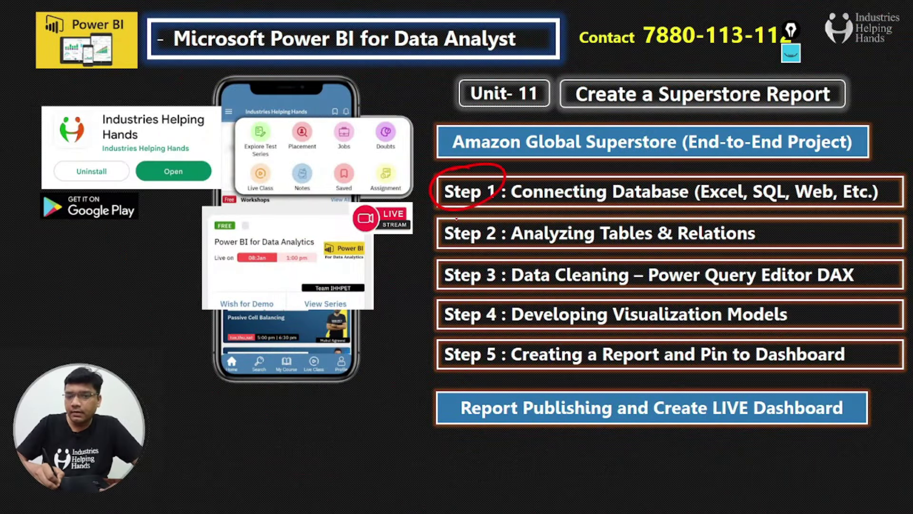
{"action": "mouse_move", "coordinate": [475, 215]}
{"action": "left_mouse_down"}
{"action": "mouse_move", "coordinate": [482, 255]}
{"action": "mouse_move", "coordinate": [500, 220]}
{"action": "left_mouse_up"}
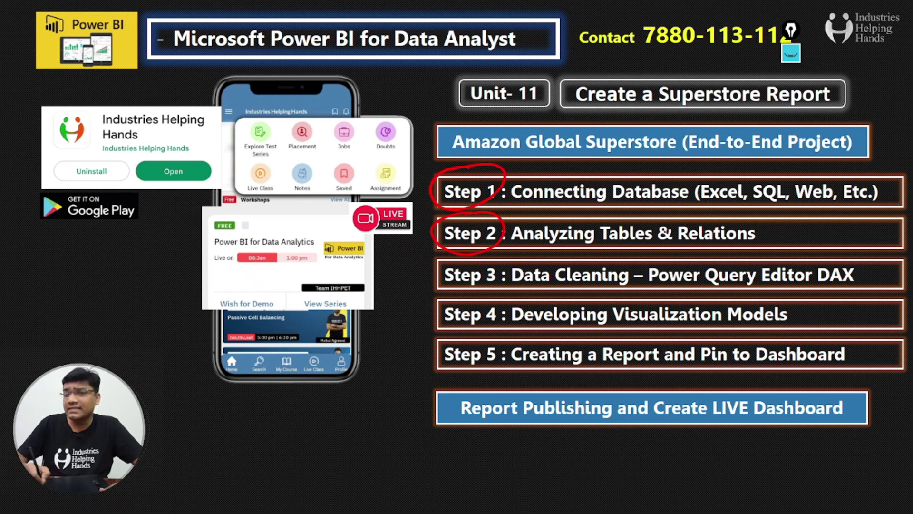
{"action": "key", "text": "Right"}
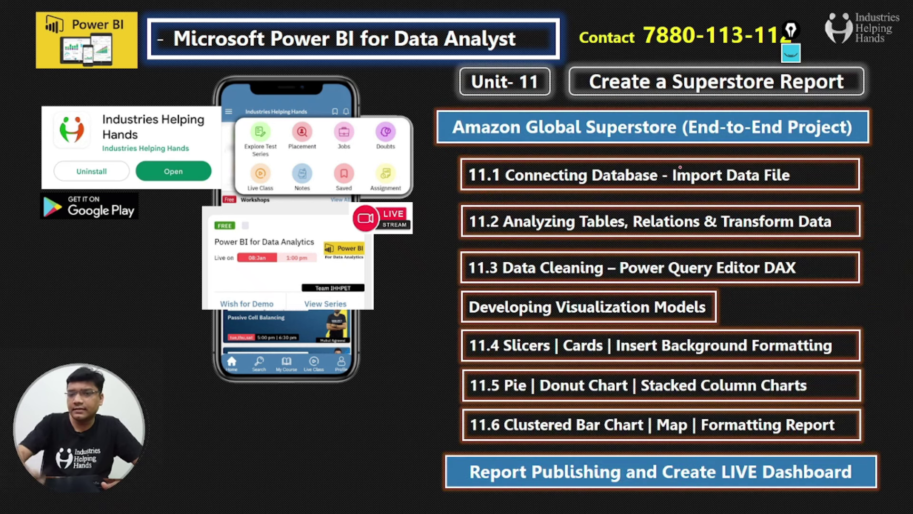
{"action": "mouse_move", "coordinate": [715, 219]}
{"action": "left_mouse_down"}
{"action": "mouse_move", "coordinate": [728, 236]}
{"action": "mouse_move", "coordinate": [816, 228]}
{"action": "left_mouse_up"}
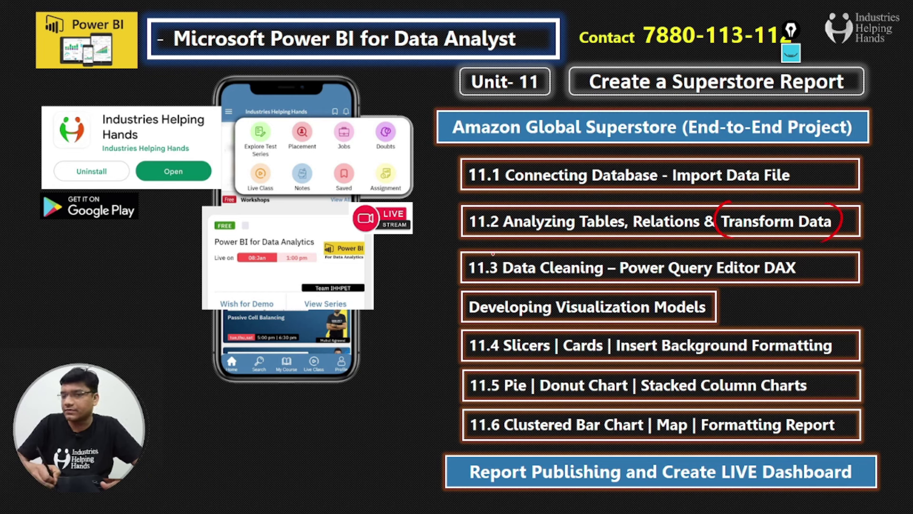
{"action": "left_click_drag", "start_coordinate": [628, 245], "coordinate": [621, 288]}
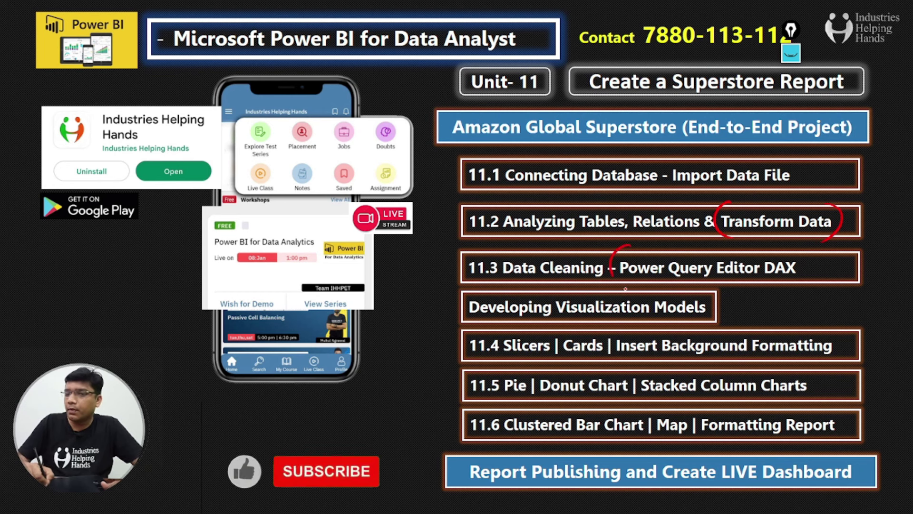
{"action": "left_click_drag", "start_coordinate": [795, 250], "coordinate": [792, 287]}
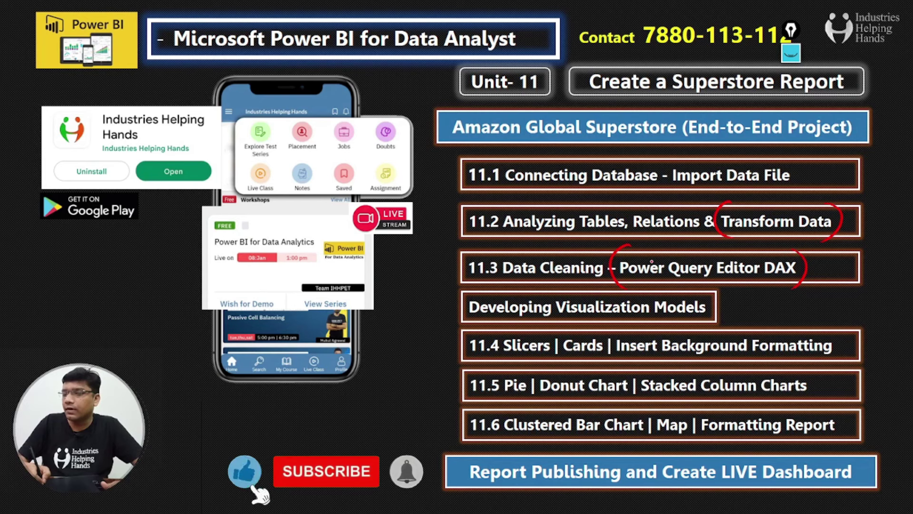
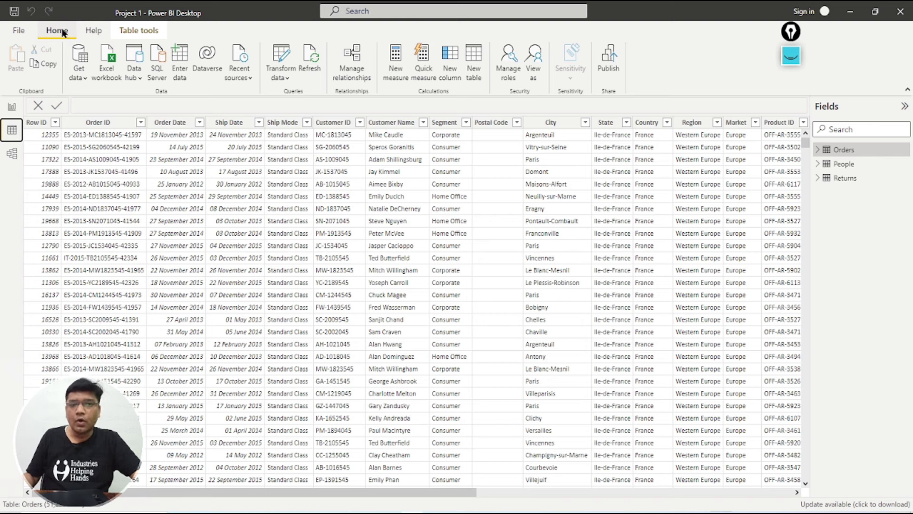
Reopen the queries in Power Query Editor and start a custom column named Year in the Orders query.
{"action": "left_click", "coordinate": [289, 80]}
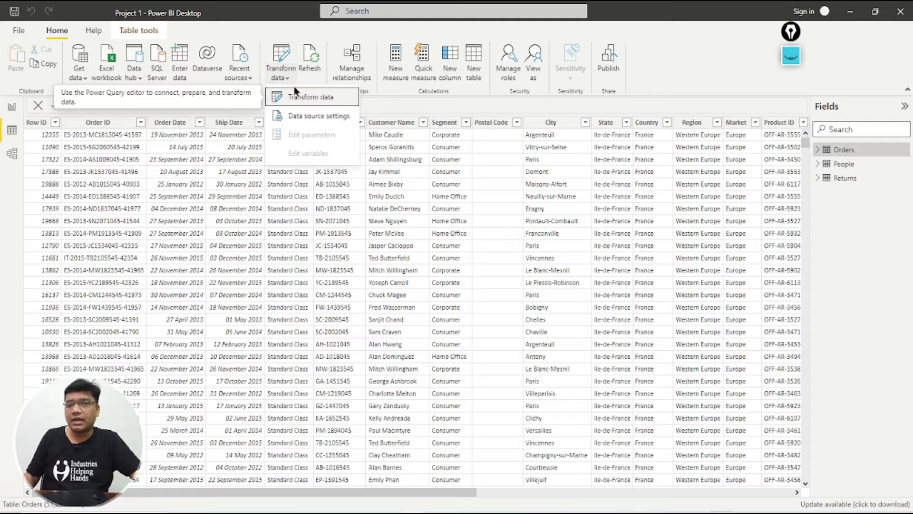
{"action": "left_click", "coordinate": [302, 99]}
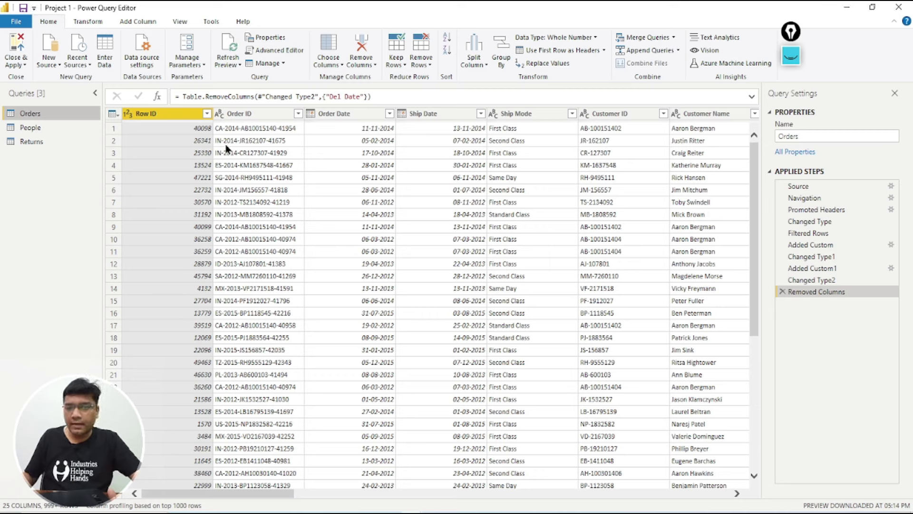
{"action": "left_click", "coordinate": [91, 22]}
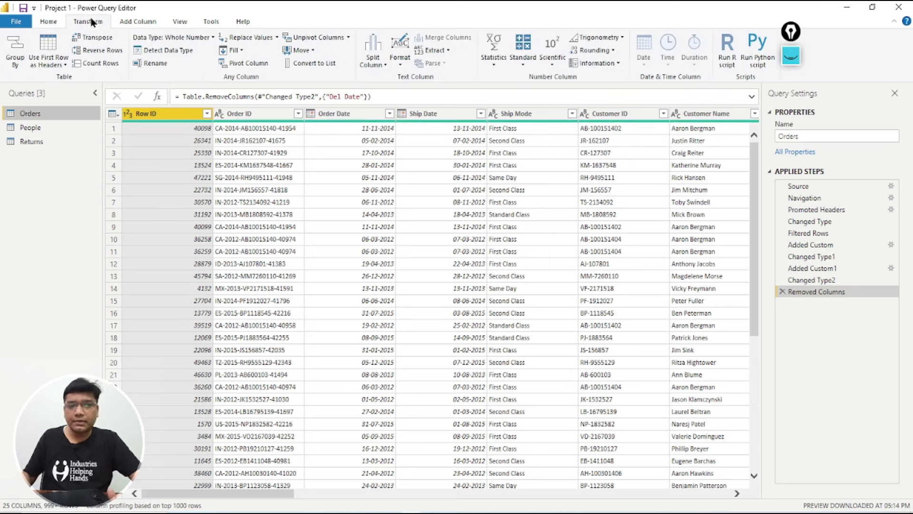
{"action": "left_click", "coordinate": [136, 22]}
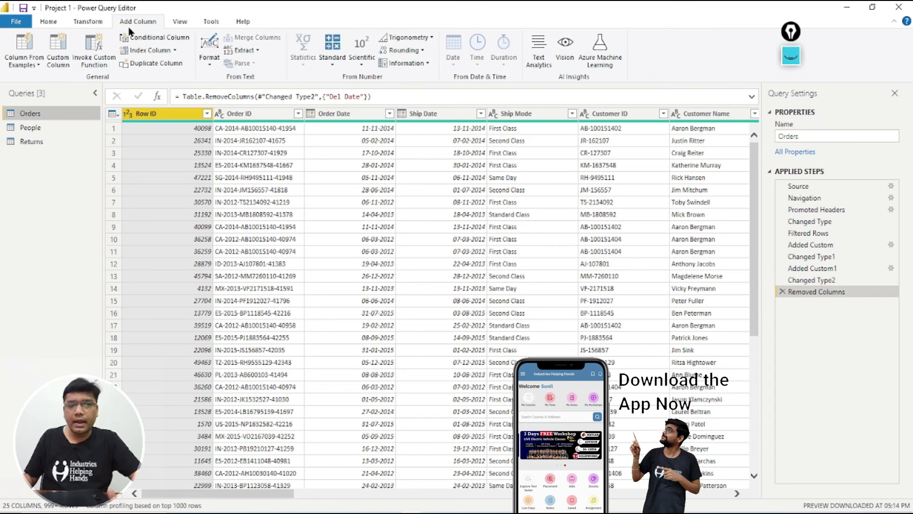
{"action": "left_click", "coordinate": [54, 59]}
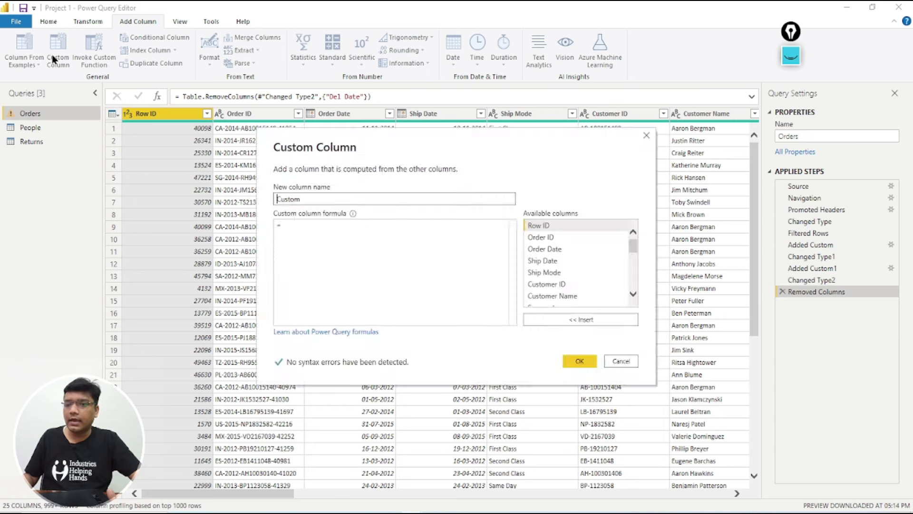
{"action": "double_click", "coordinate": [366, 204]}
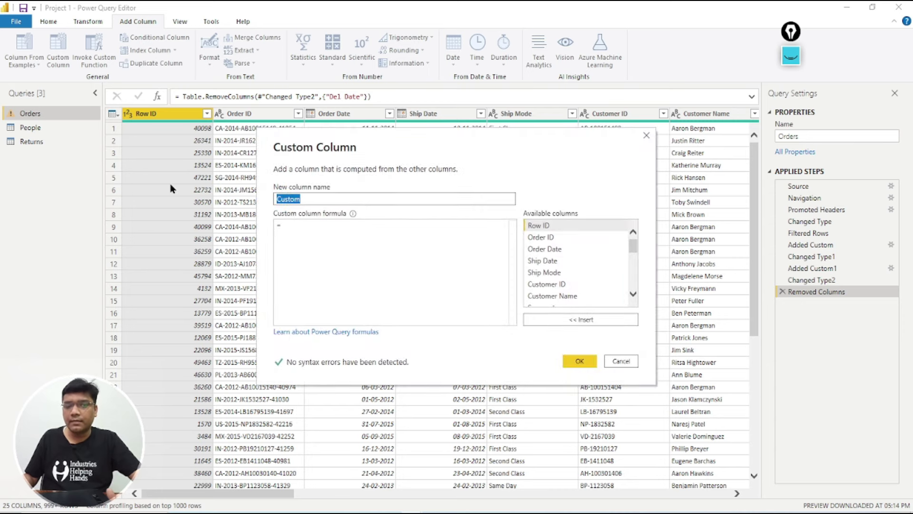
{"action": "type", "text": "Year"}
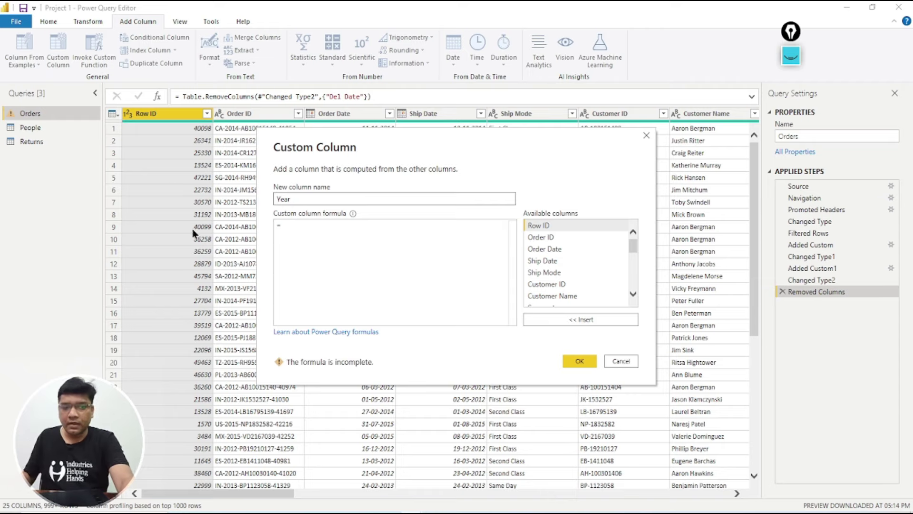
{"action": "left_click", "coordinate": [304, 229]}
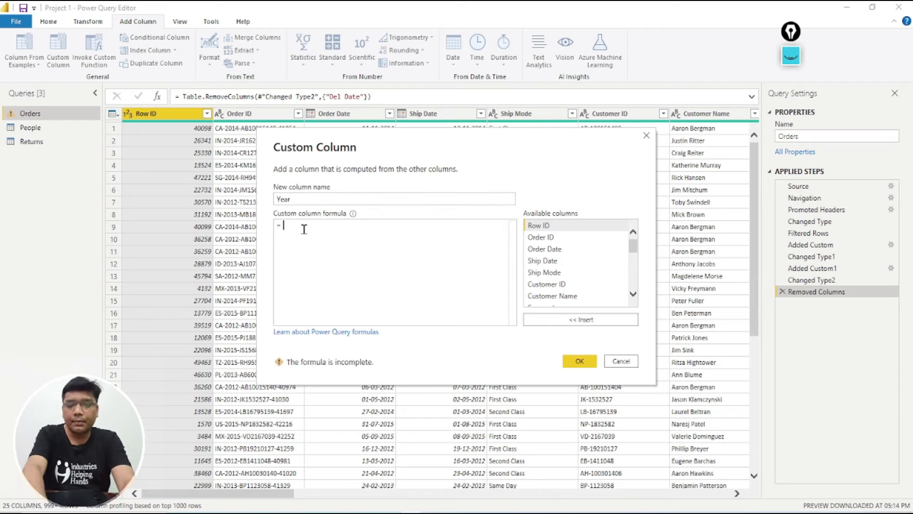
{"action": "type", "text": "Date"}
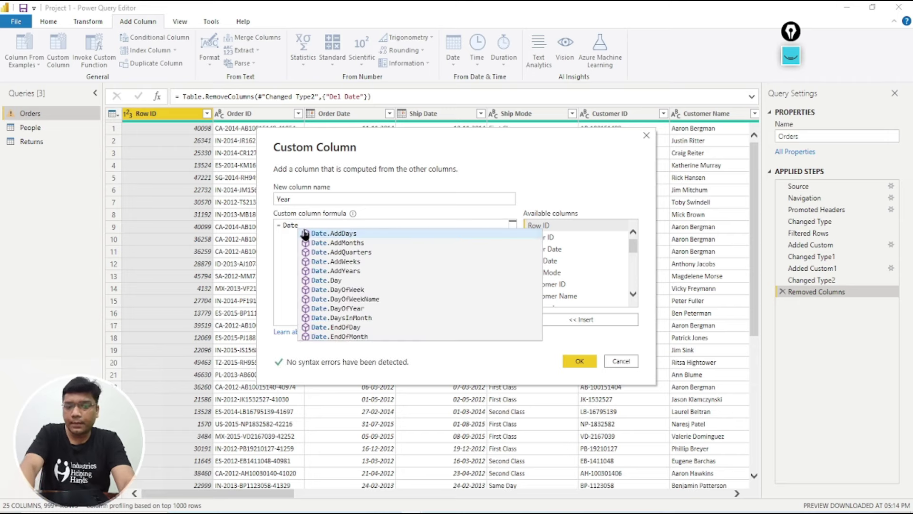
{"action": "type", "text": "."}
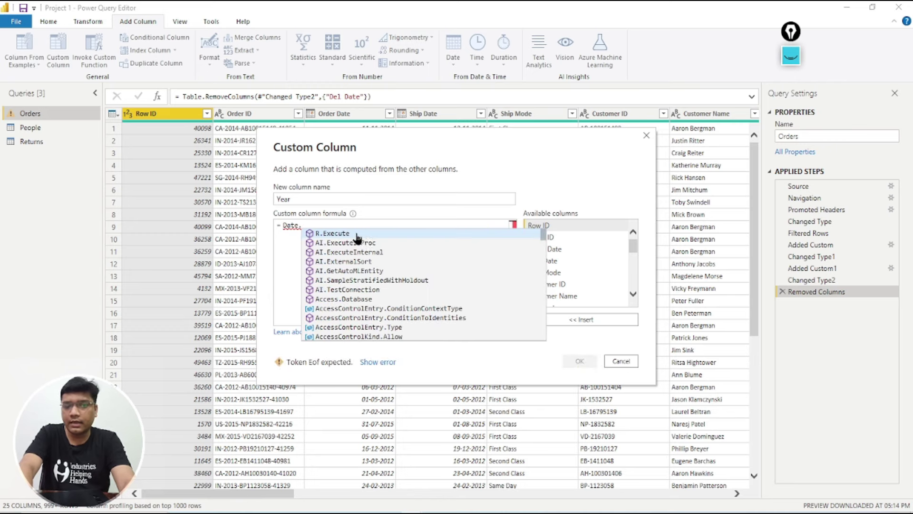
{"action": "key", "text": "BackSpace"}
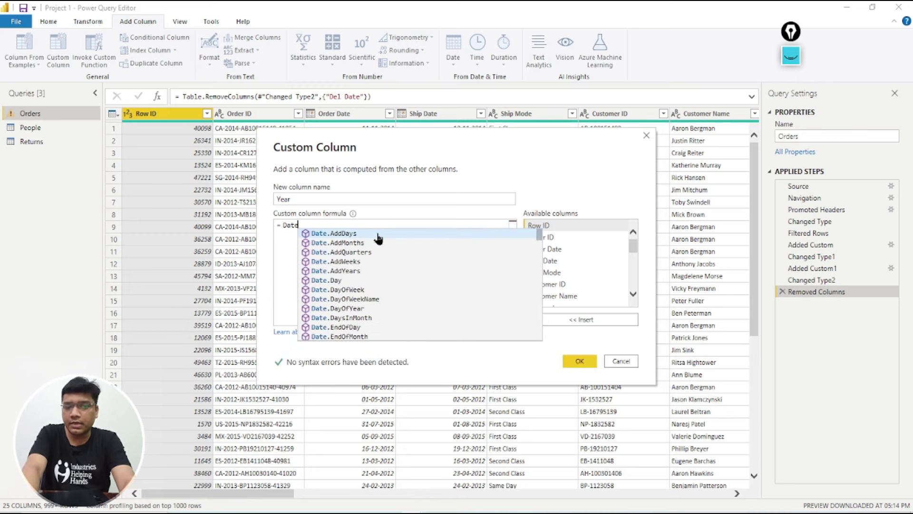
{"action": "key", "text": "BackSpace"}
{"action": "key", "text": "BackSpace"}
{"action": "key", "text": "BackSpace"}
{"action": "key", "text": "BackSpace"}
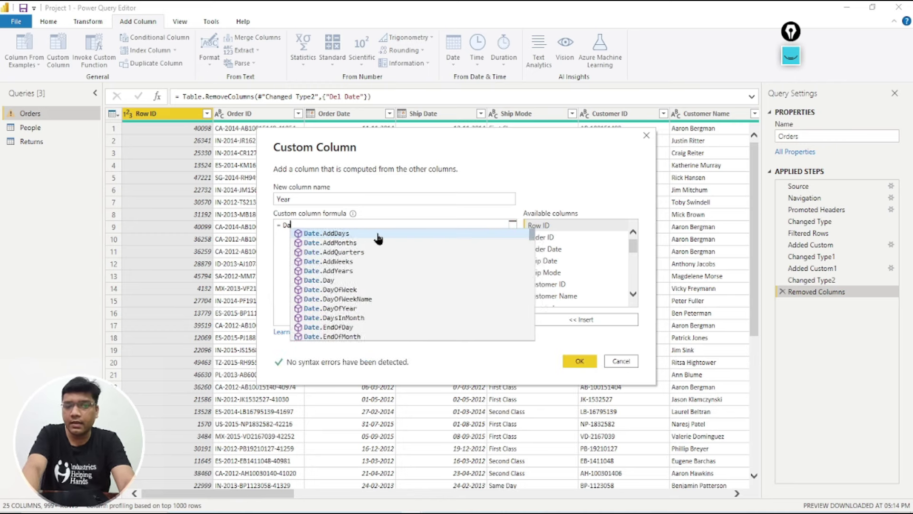
Define the Year column with the formula Date.Year([Order Date]) and add it to the Orders query.
{"action": "type", "text": "yera"}
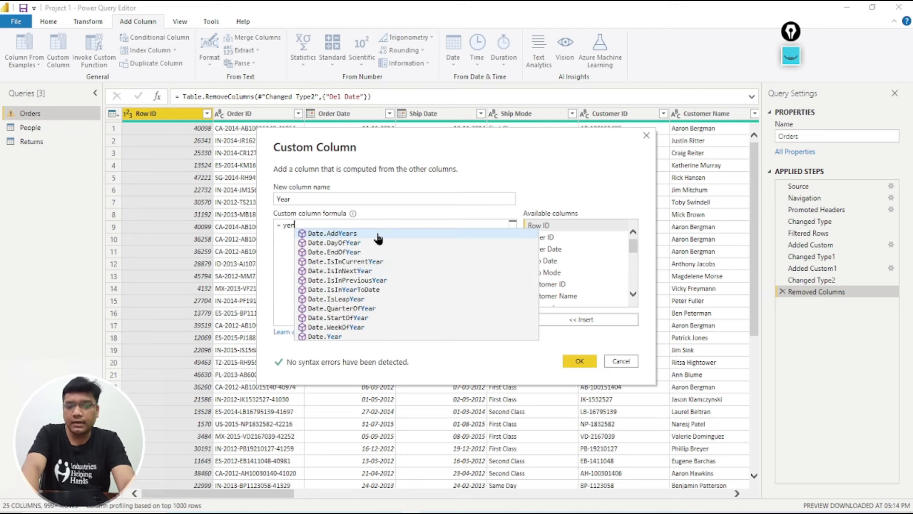
{"action": "key", "text": "BackSpace"}
{"action": "key", "text": "BackSpace"}
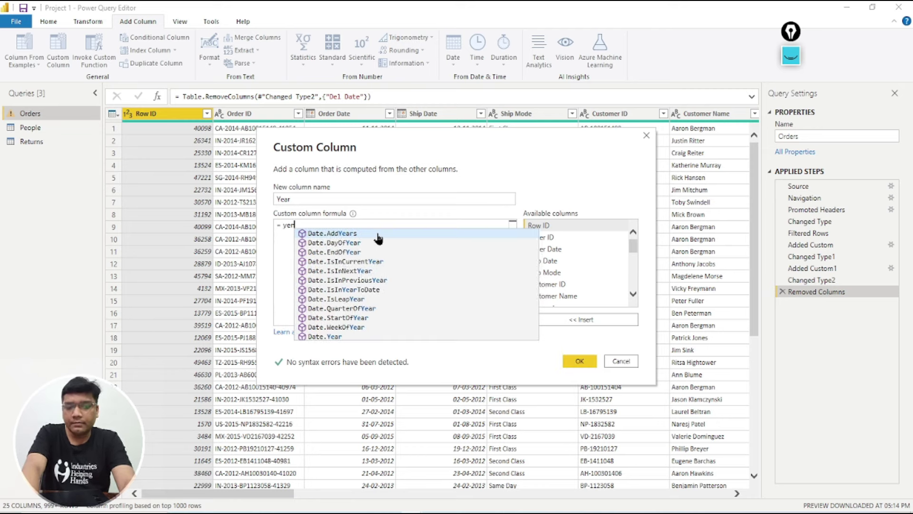
{"action": "type", "text": "ar"}
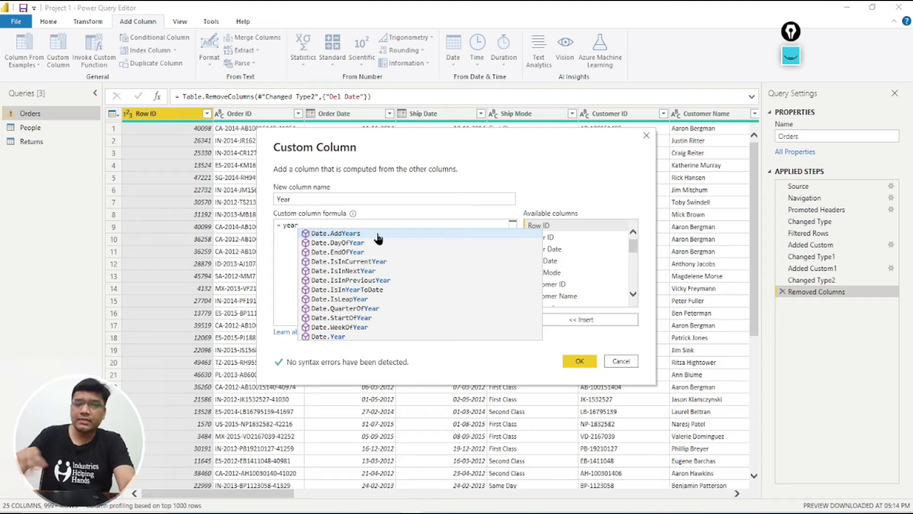
{"action": "left_click", "coordinate": [329, 338]}
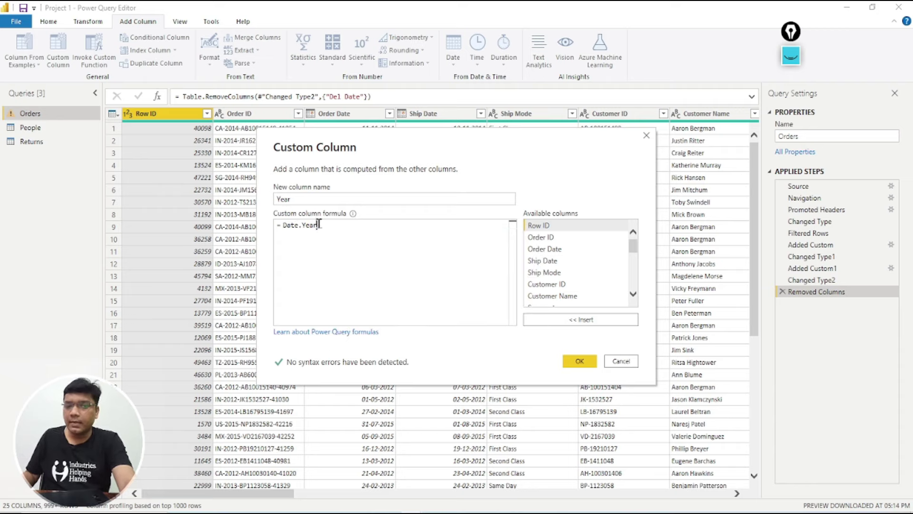
{"action": "type", "text": "()"}
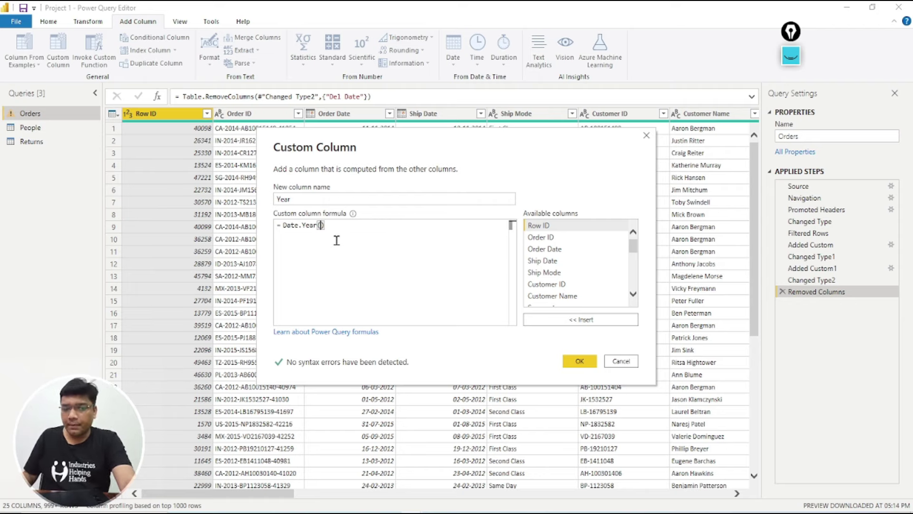
{"action": "left_click", "coordinate": [552, 249]}
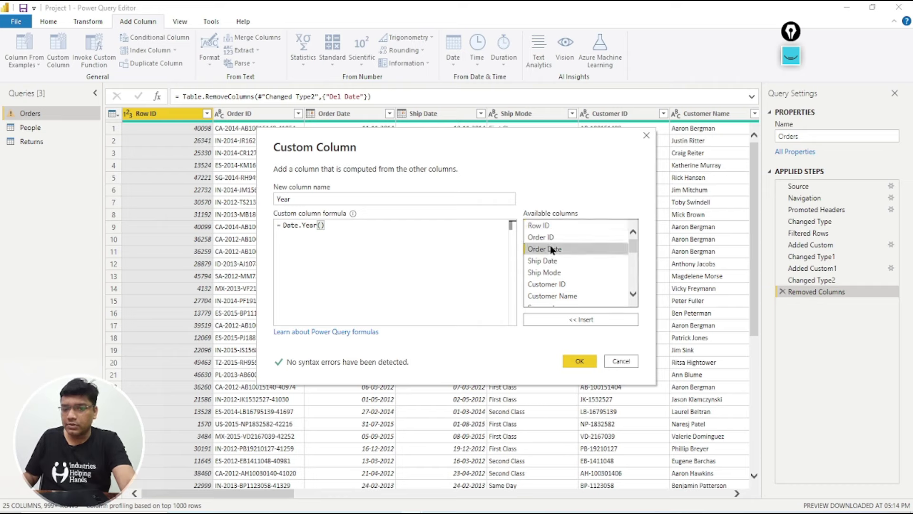
{"action": "left_click", "coordinate": [580, 321]}
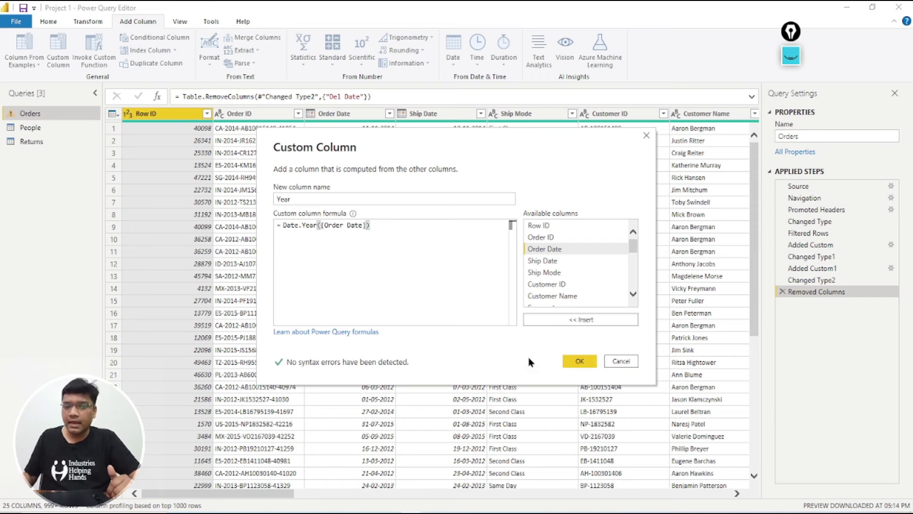
{"action": "left_click", "coordinate": [578, 363]}
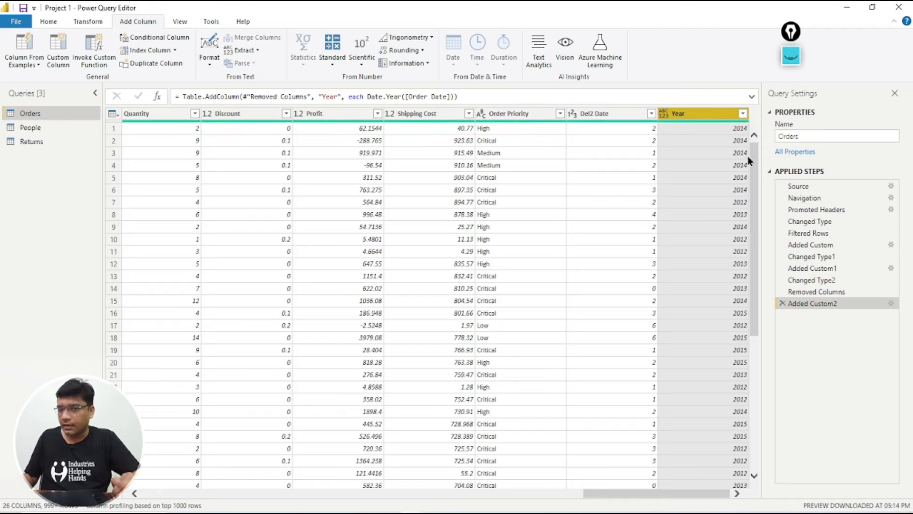
Check the Year column's filter values and apply the filter with all years selected.
{"action": "left_click", "coordinate": [743, 115]}
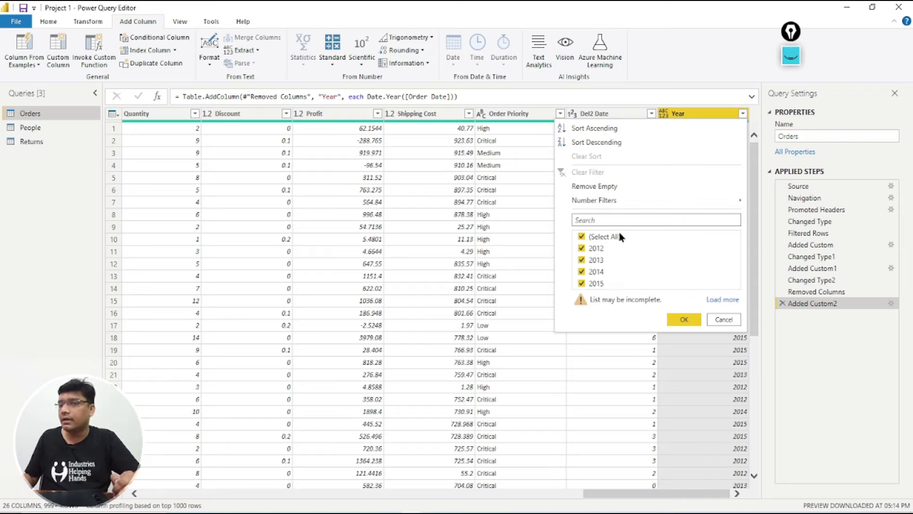
{"action": "left_click", "coordinate": [683, 319]}
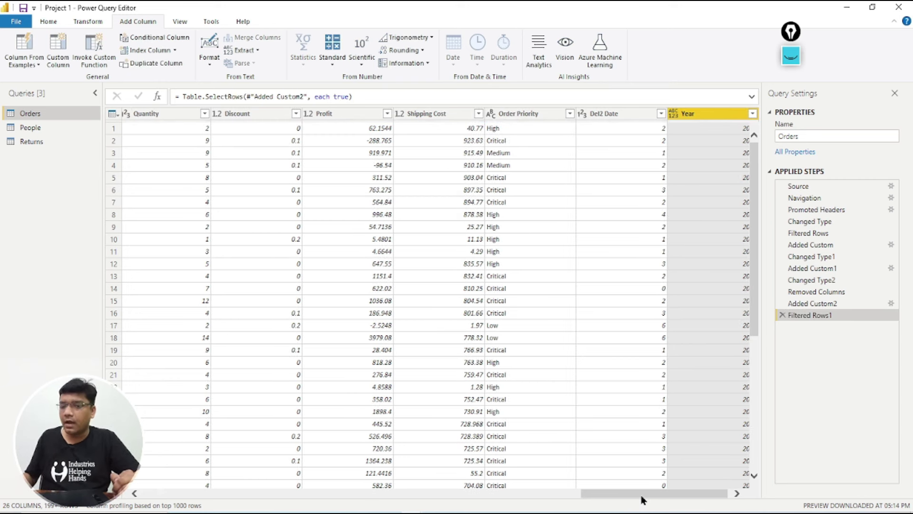
{"action": "left_click_drag", "start_coordinate": [642, 495], "coordinate": [683, 502]}
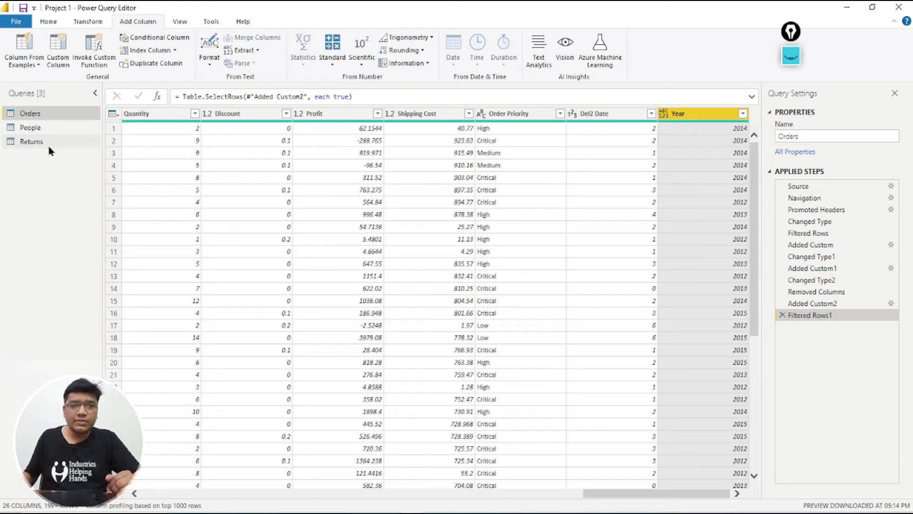
Open the Returns query and start a conditional column named Return 1.
{"action": "left_click", "coordinate": [17, 141]}
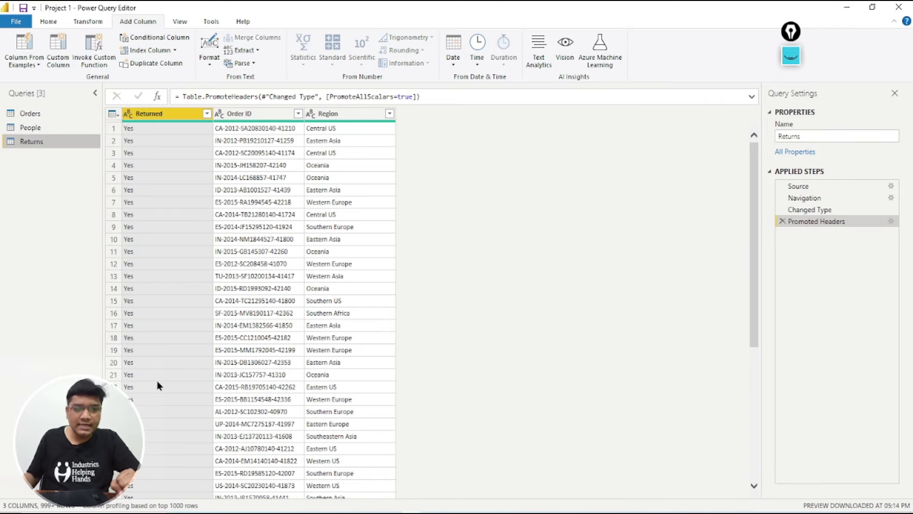
{"action": "left_click_drag", "start_coordinate": [753, 201], "coordinate": [744, 159]}
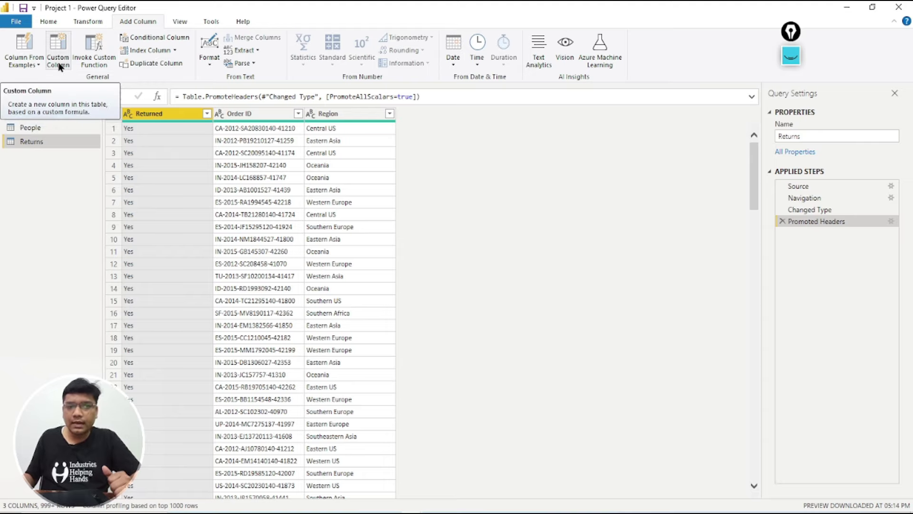
{"action": "left_click", "coordinate": [156, 42]}
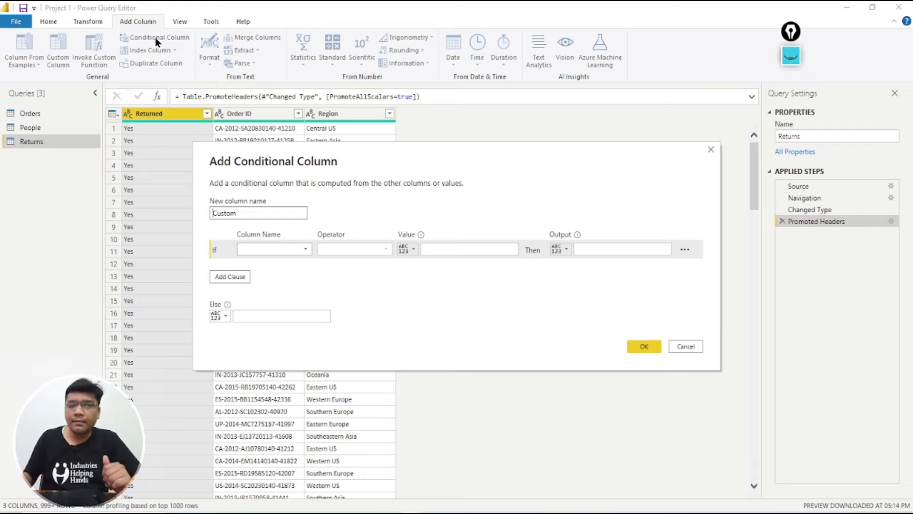
{"action": "double_click", "coordinate": [250, 213]}
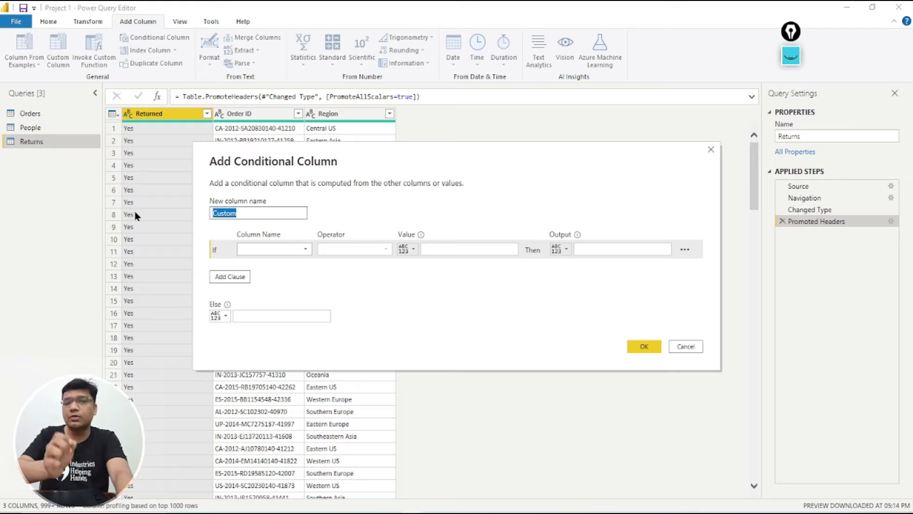
{"action": "type", "text": "RE"}
{"action": "key", "text": "BackSpace"}
{"action": "type", "text": "etu"}
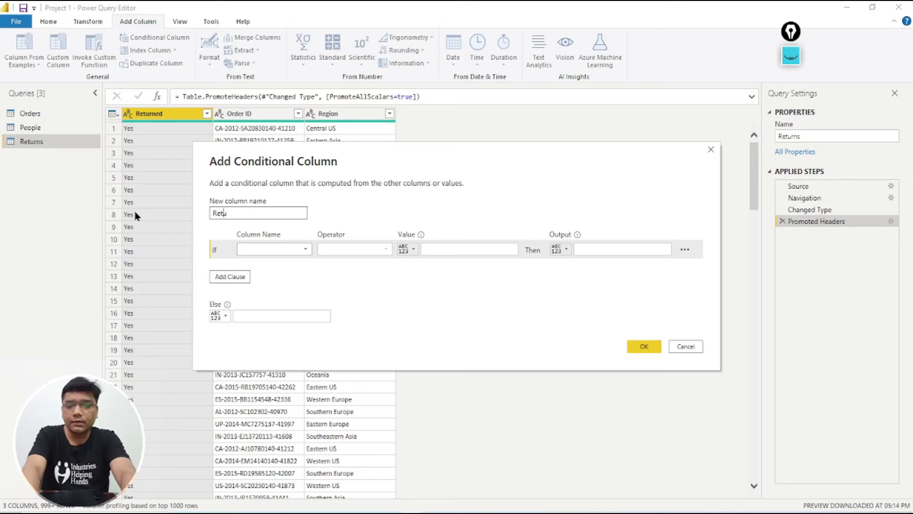
{"action": "type", "text": "rn 1"}
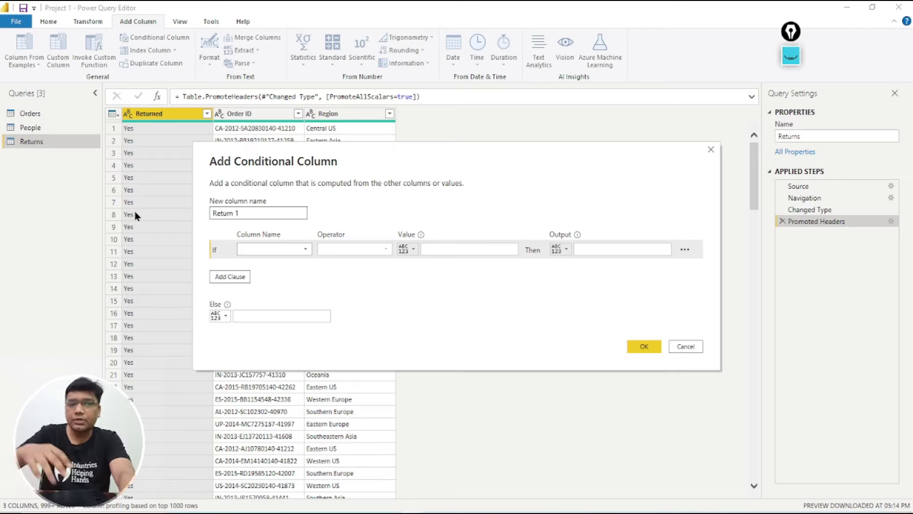
Set the conditional column's rule to check whether Returned equals Yes.
{"action": "left_click", "coordinate": [292, 251]}
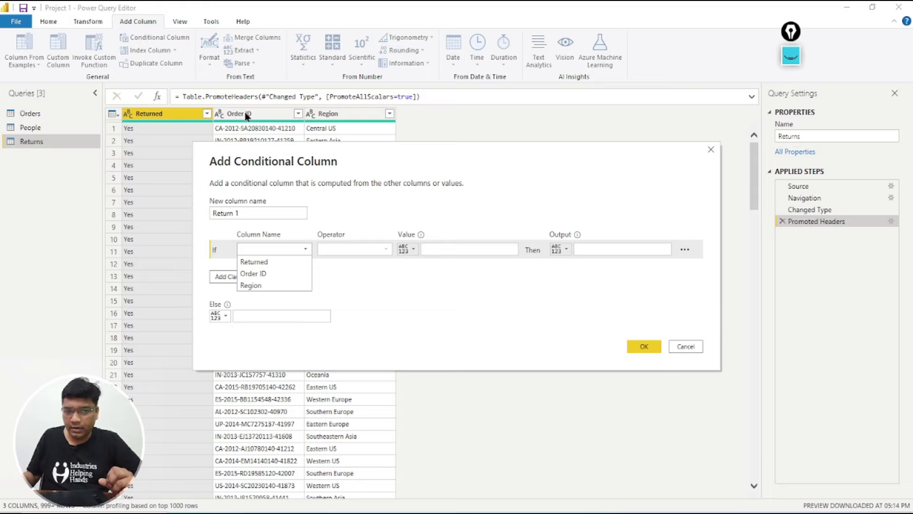
{"action": "left_click", "coordinate": [254, 261]}
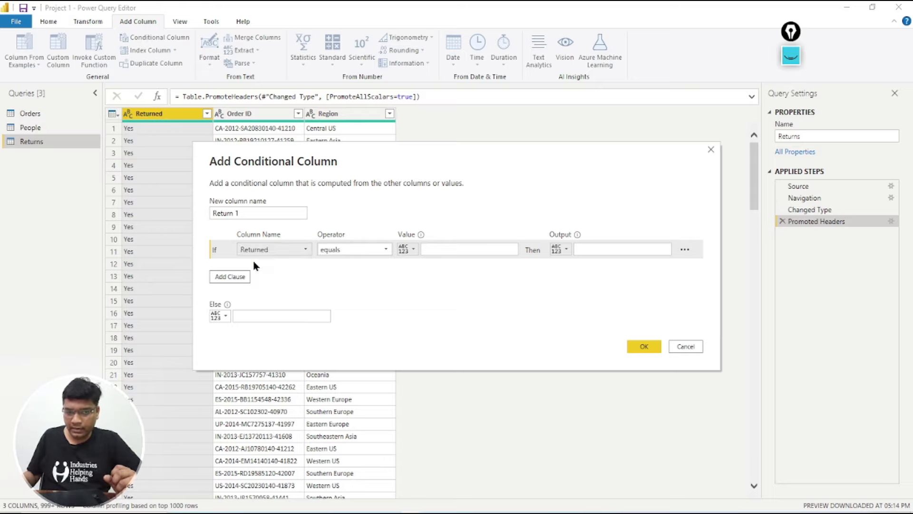
{"action": "left_click", "coordinate": [360, 257]}
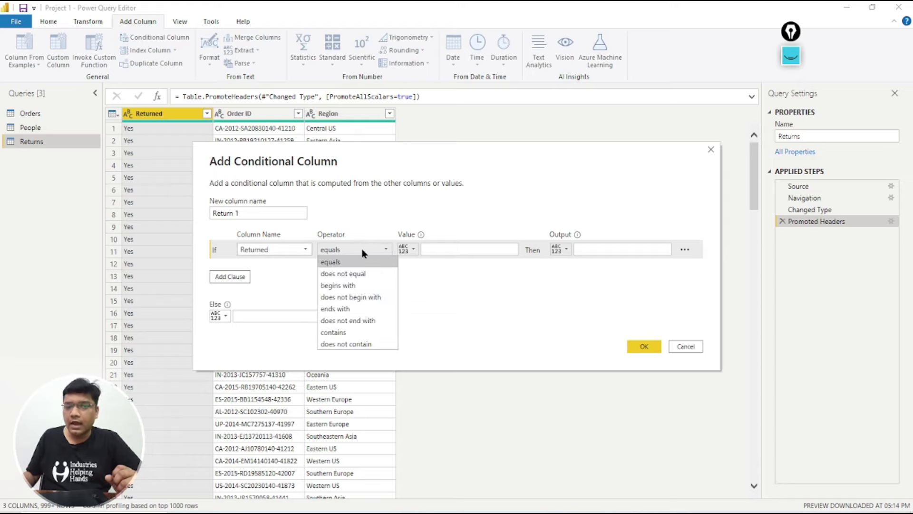
{"action": "left_click", "coordinate": [363, 253]}
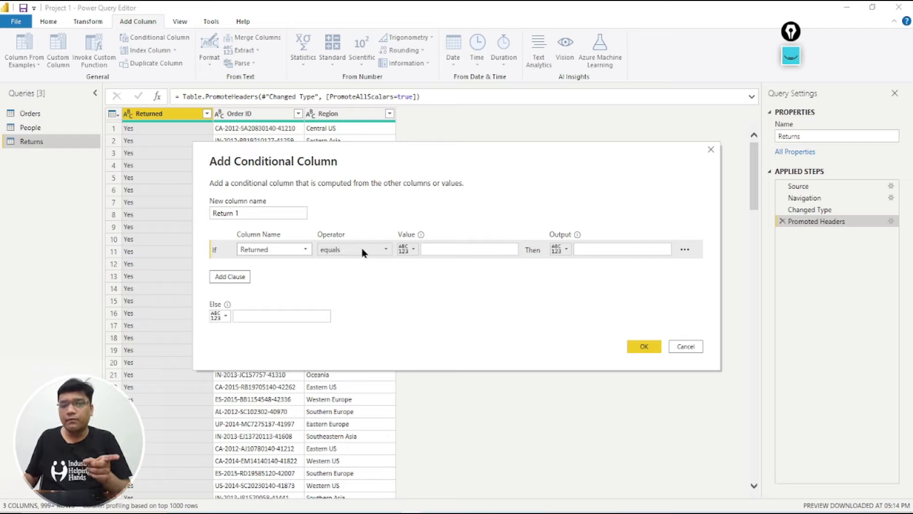
{"action": "left_click", "coordinate": [454, 249]}
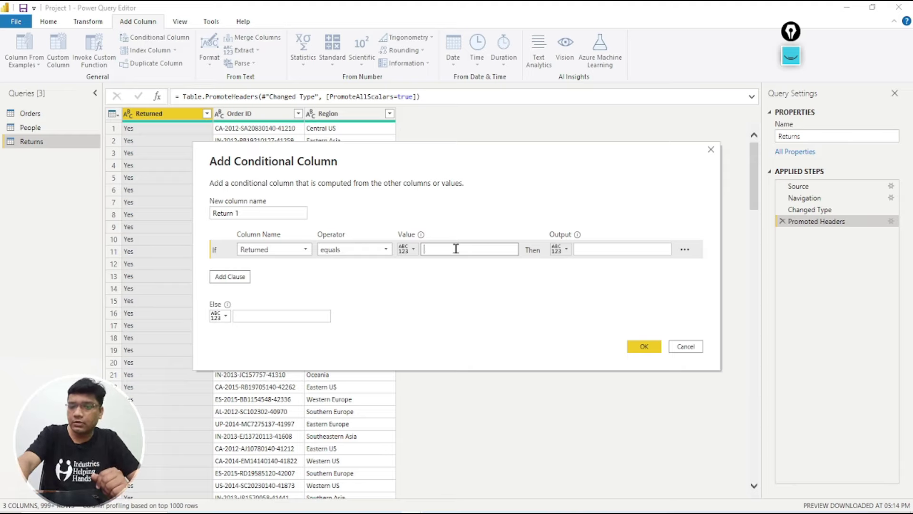
{"action": "type", "text": "Yes"}
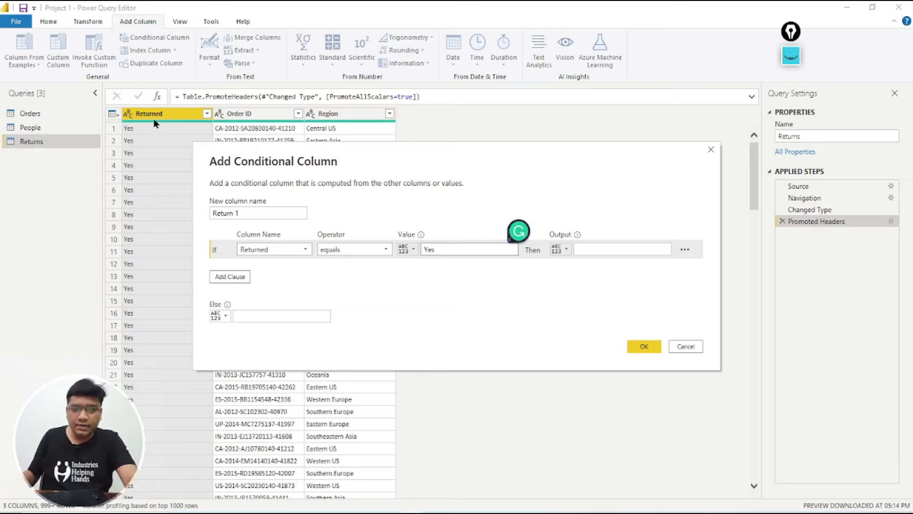
Set the rule's output to 1 with 0 as the else value, and add the conditional column to the Returns query.
{"action": "left_click", "coordinate": [627, 247]}
{"action": "type", "text": "1"}
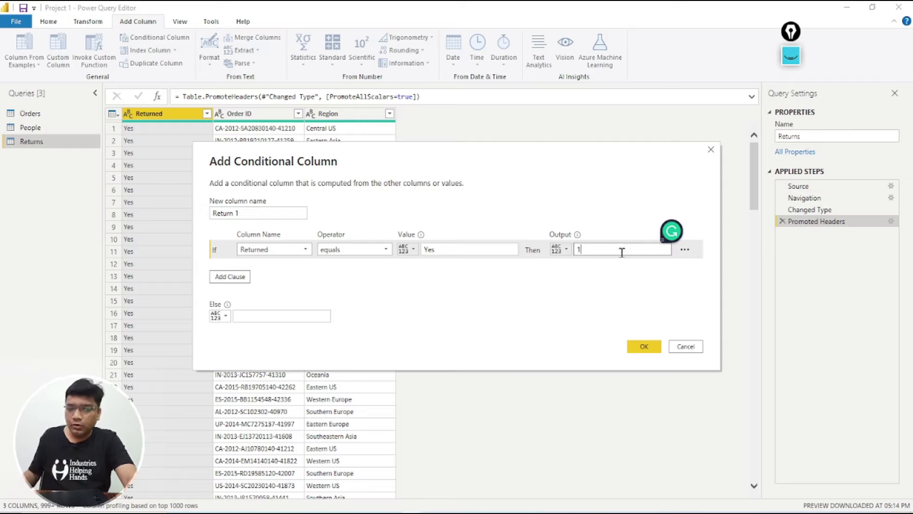
{"action": "left_click", "coordinate": [535, 281]}
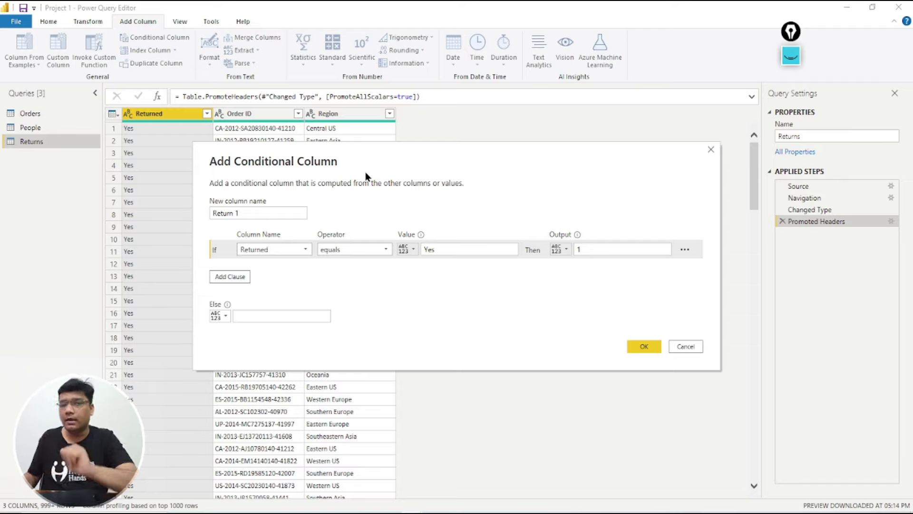
{"action": "left_click", "coordinate": [239, 317]}
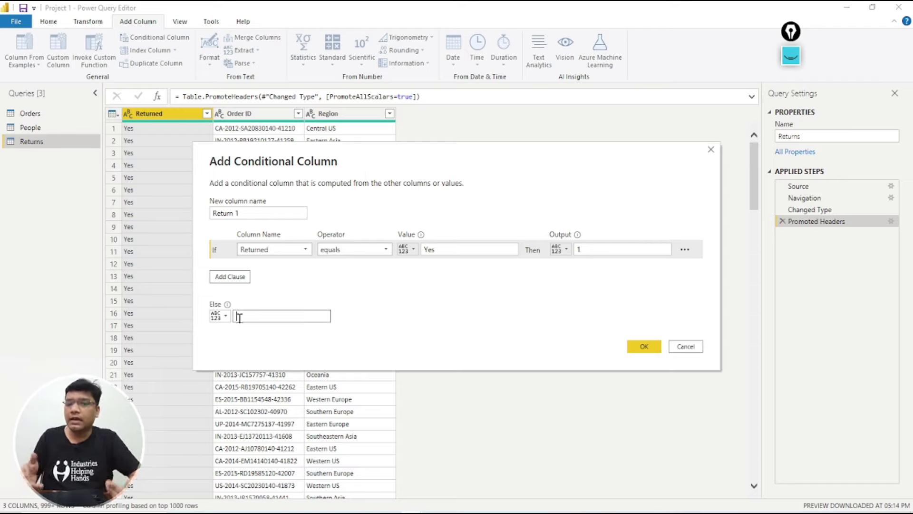
{"action": "type", "text": "0"}
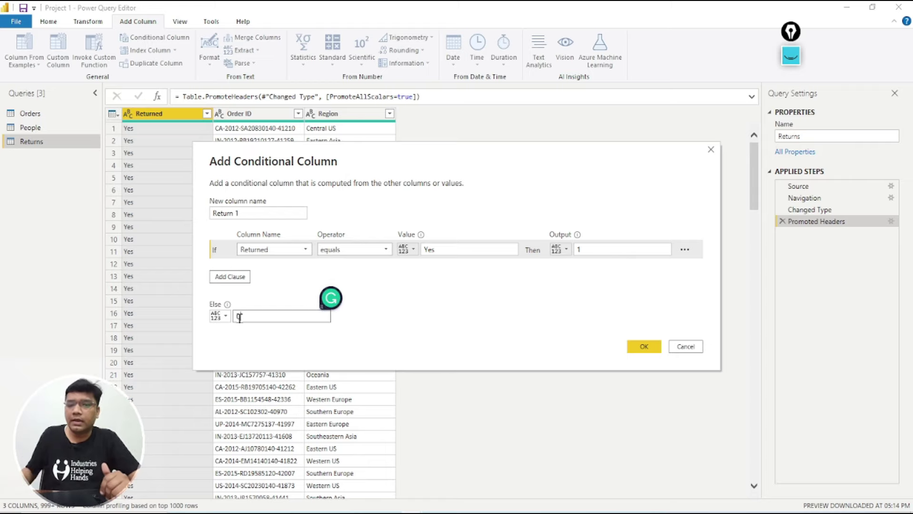
{"action": "left_click", "coordinate": [644, 346]}
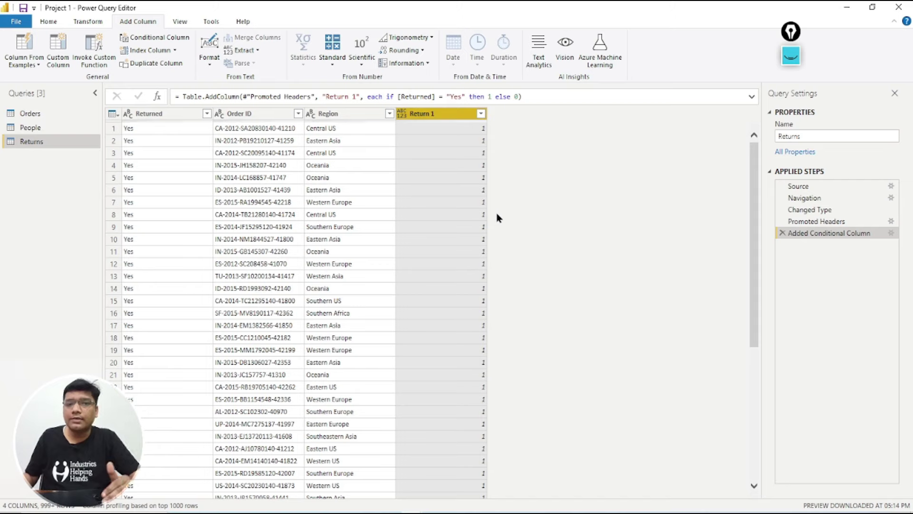
Expand the formula of the added conditional column and examine the Return 1 values against Returned down the rows.
{"action": "left_click", "coordinate": [327, 97]}
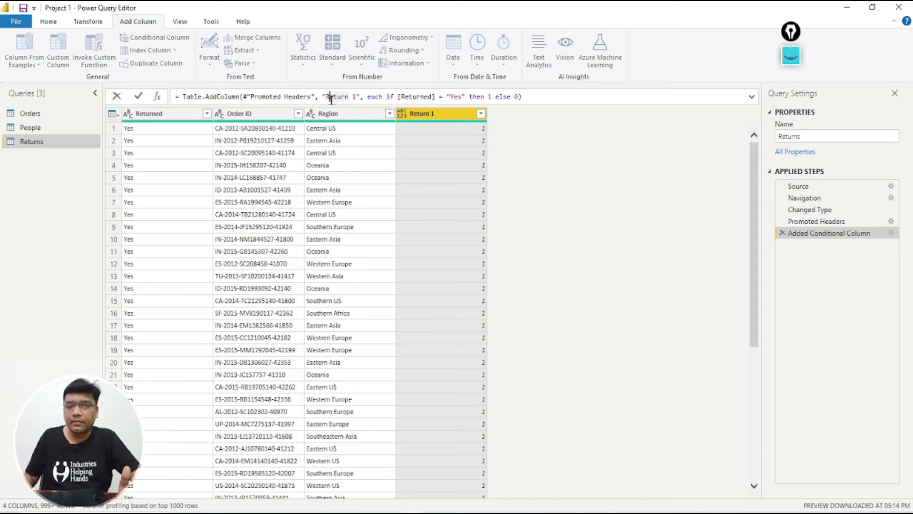
{"action": "left_click", "coordinate": [752, 97]}
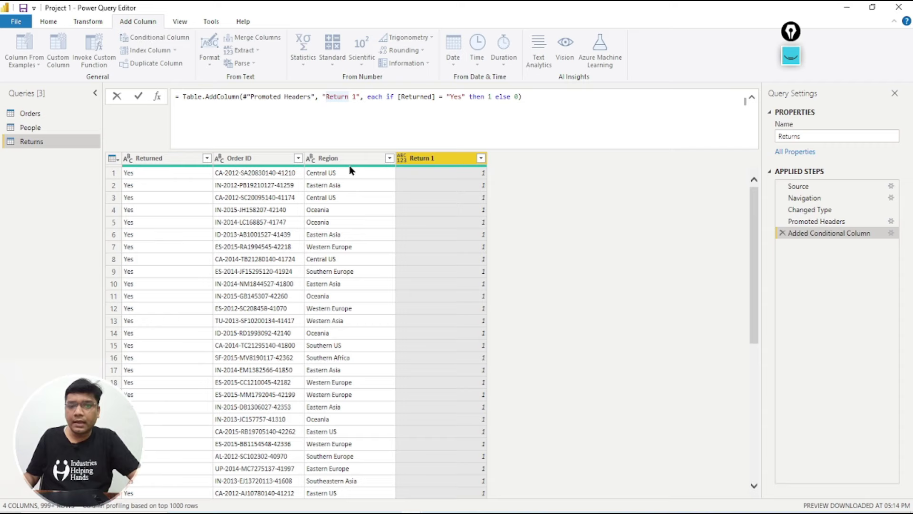
{"action": "left_click", "coordinate": [441, 168]}
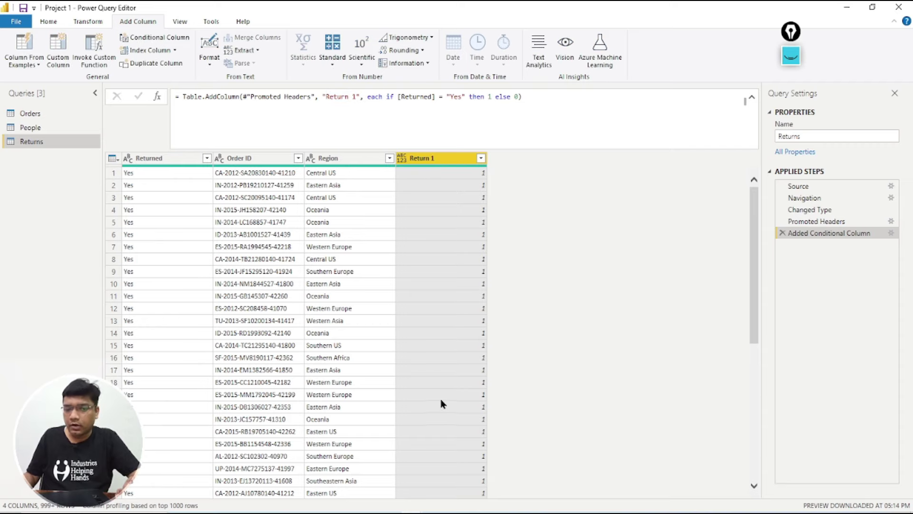
{"action": "scroll", "coordinate": [451, 357], "scroll_direction": "down", "scroll_amount": 5}
{"action": "scroll", "coordinate": [451, 354], "scroll_direction": "down", "scroll_amount": 20}
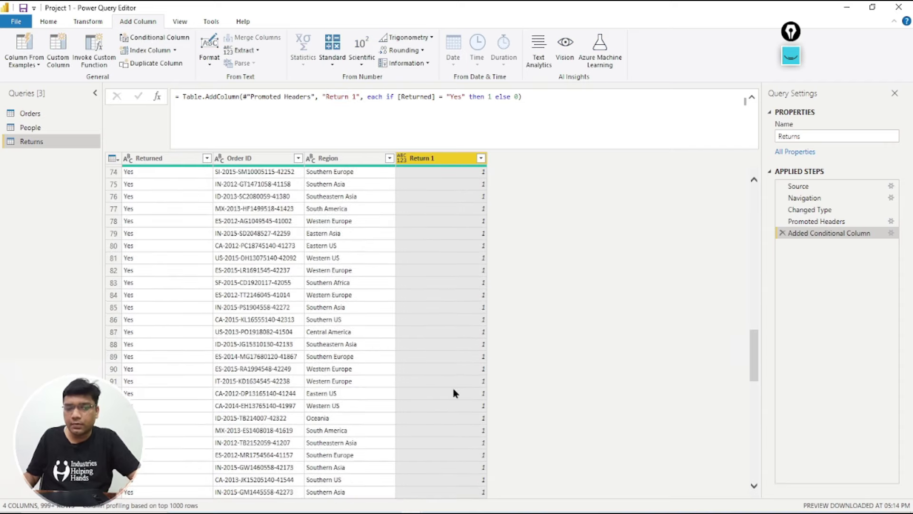
{"action": "scroll", "coordinate": [454, 393], "scroll_direction": "down", "scroll_amount": 6}
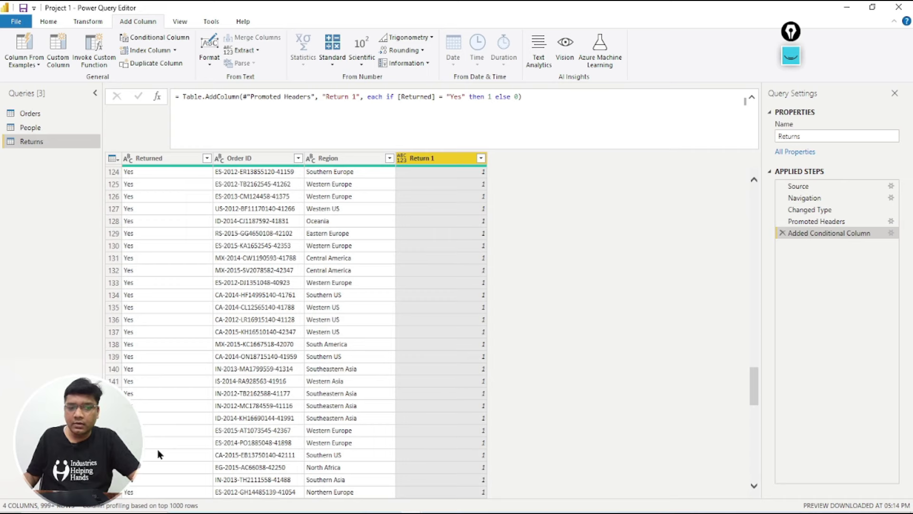
{"action": "scroll", "coordinate": [481, 360], "scroll_direction": "up", "scroll_amount": 20}
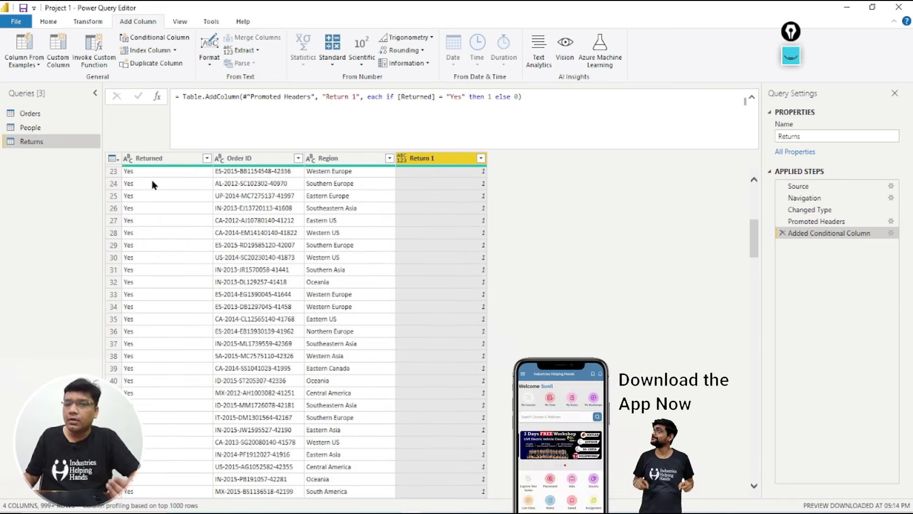
{"action": "left_click", "coordinate": [38, 116]}
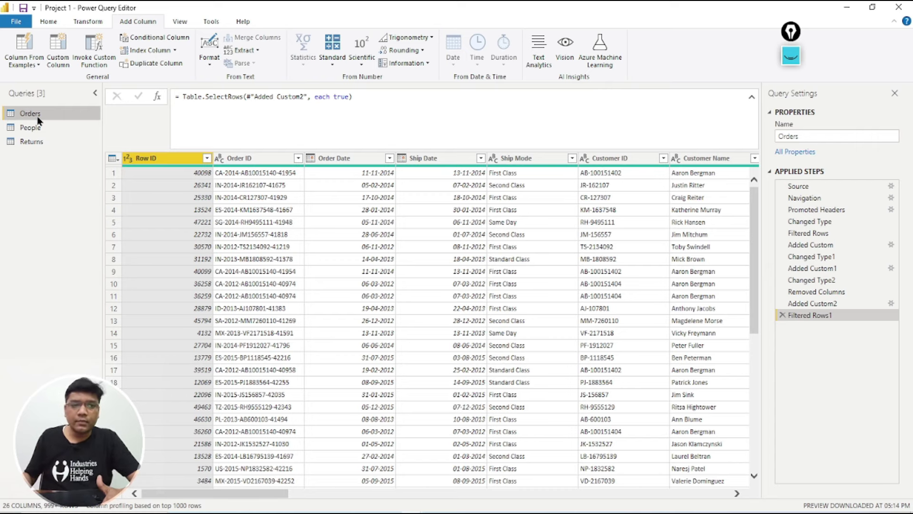
{"action": "left_click", "coordinate": [96, 20]}
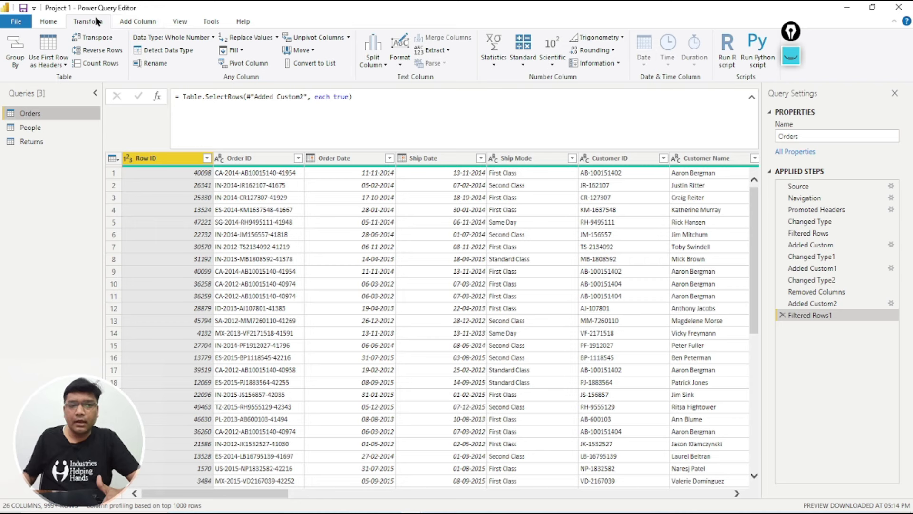
{"action": "left_click", "coordinate": [48, 21]}
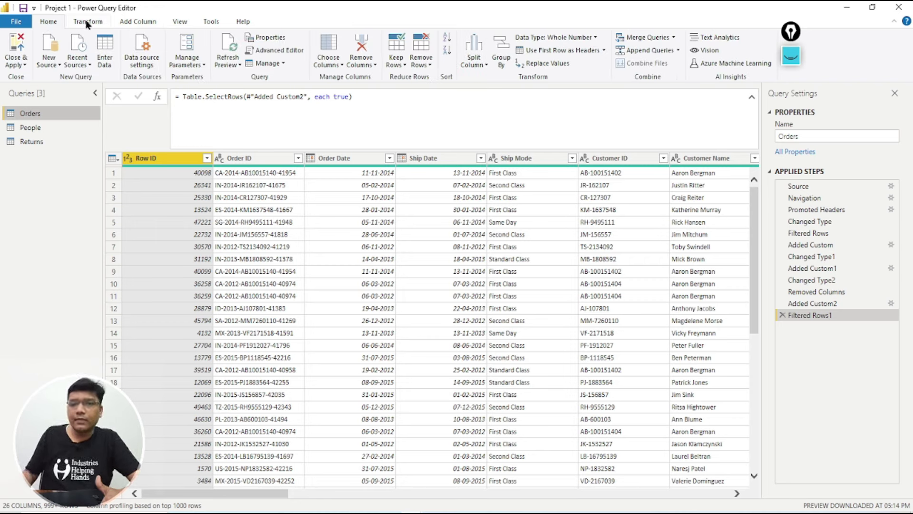
{"action": "left_click", "coordinate": [791, 65]}
{"action": "left_click", "coordinate": [791, 108]}
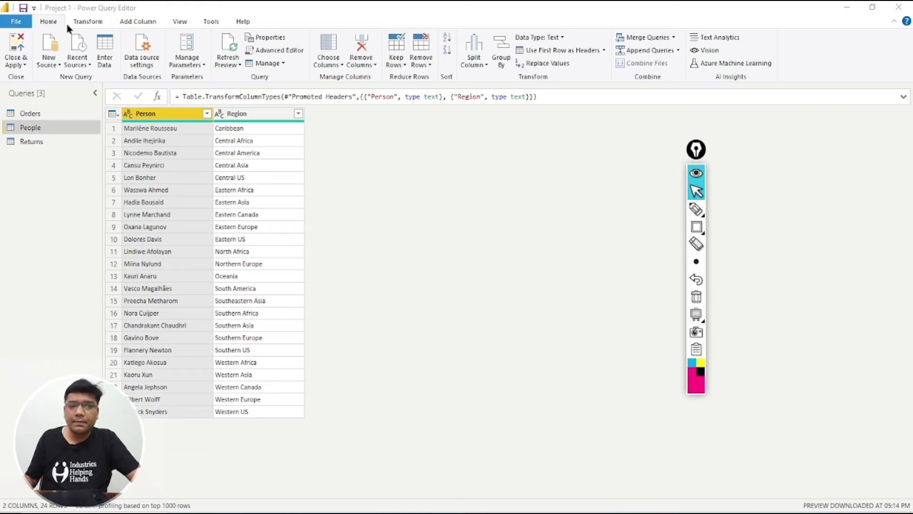
Apply all pending query changes to the data model and close Power Query Editor.
{"action": "left_click", "coordinate": [89, 24]}
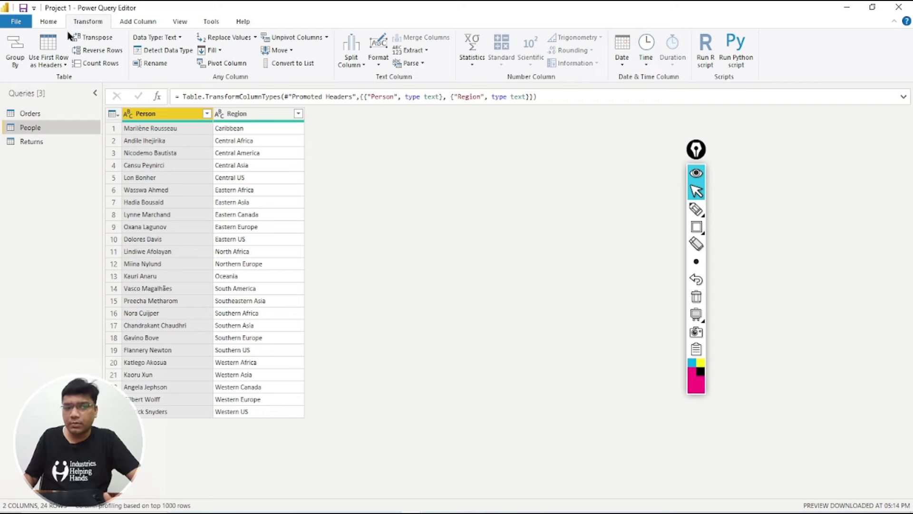
{"action": "left_click", "coordinate": [50, 22]}
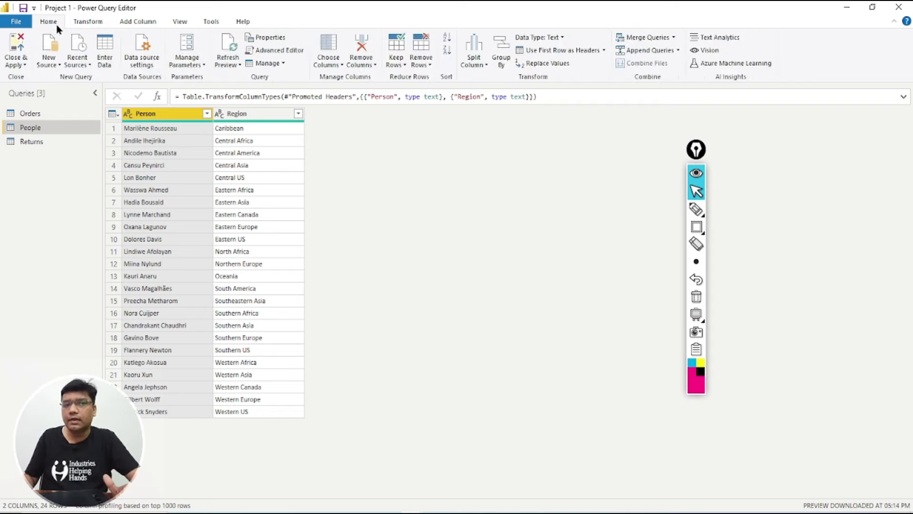
{"action": "left_click", "coordinate": [22, 65]}
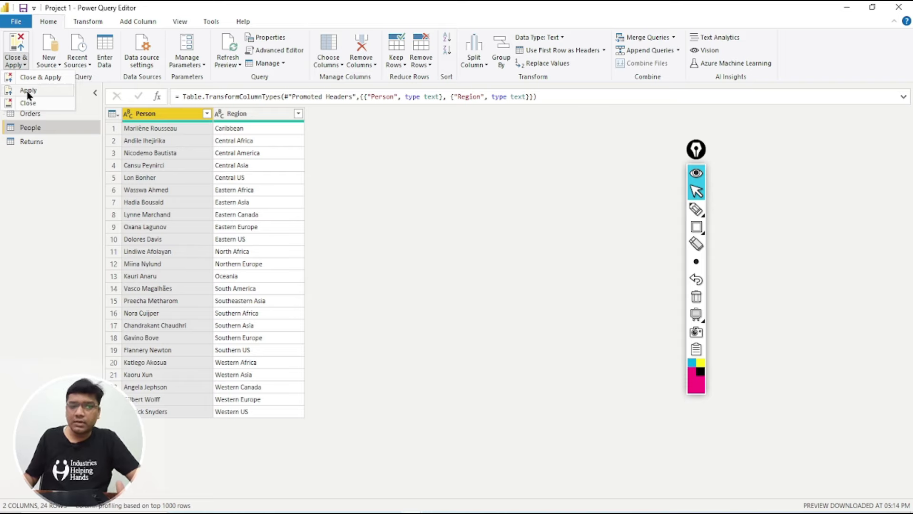
{"action": "left_click", "coordinate": [41, 79]}
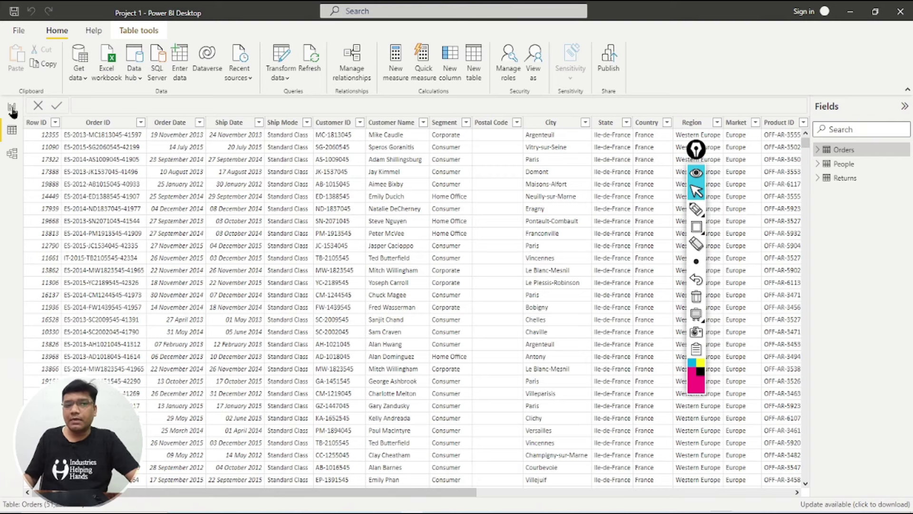
Show the blank report page and examine the Orders, People and Returns fields, checking Del2 Date, Year and Return 1.
{"action": "left_click", "coordinate": [11, 109]}
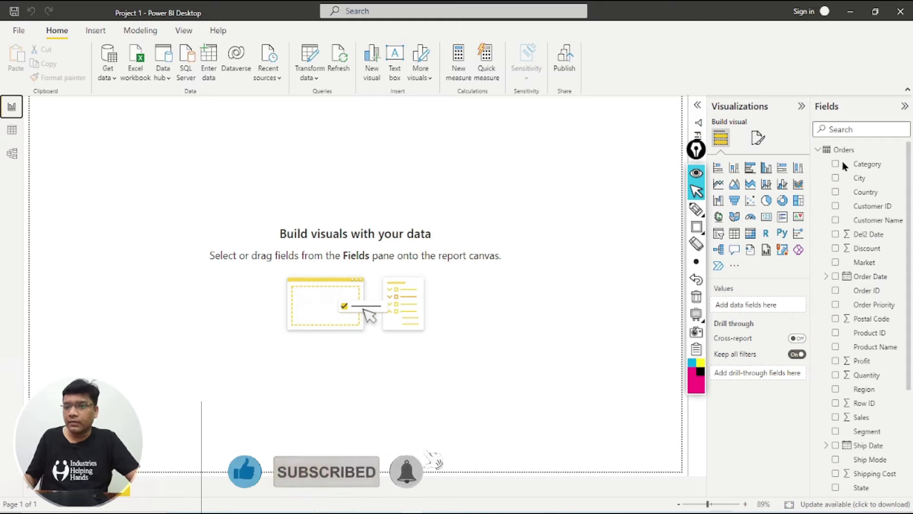
{"action": "scroll", "coordinate": [856, 247], "scroll_direction": "down", "scroll_amount": 3}
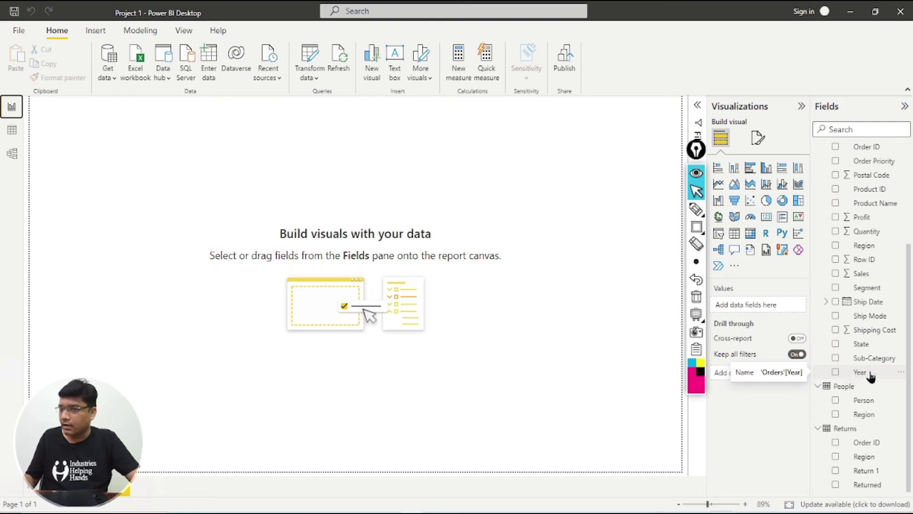
{"action": "scroll", "coordinate": [871, 377], "scroll_direction": "up", "scroll_amount": 3}
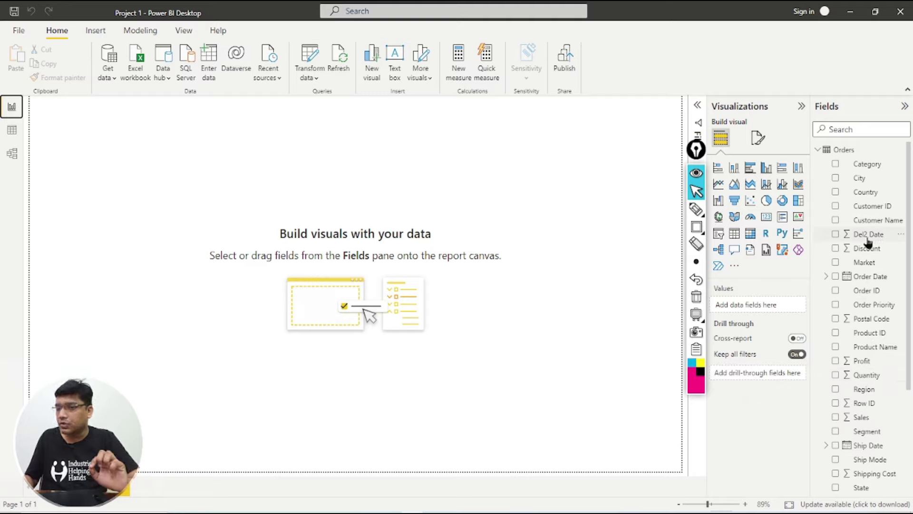
{"action": "scroll", "coordinate": [885, 285], "scroll_direction": "down", "scroll_amount": 3}
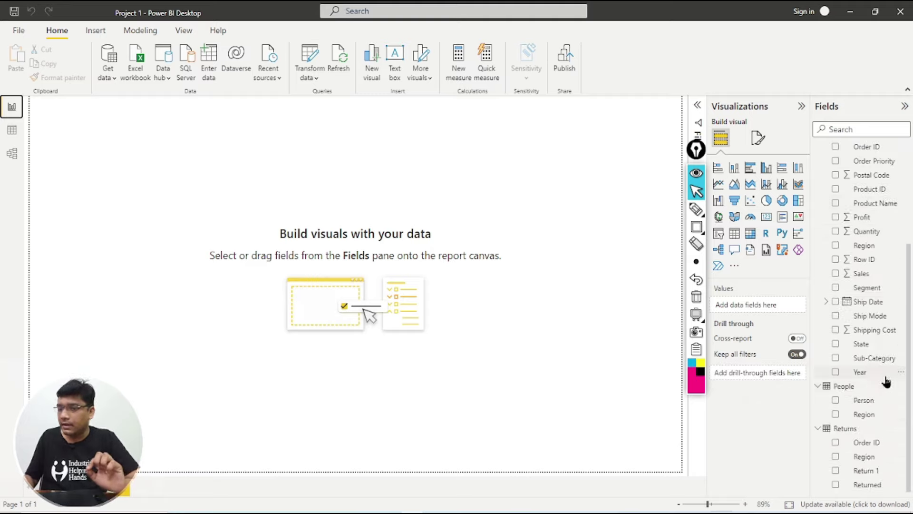
{"action": "scroll", "coordinate": [869, 380], "scroll_direction": "up", "scroll_amount": 3}
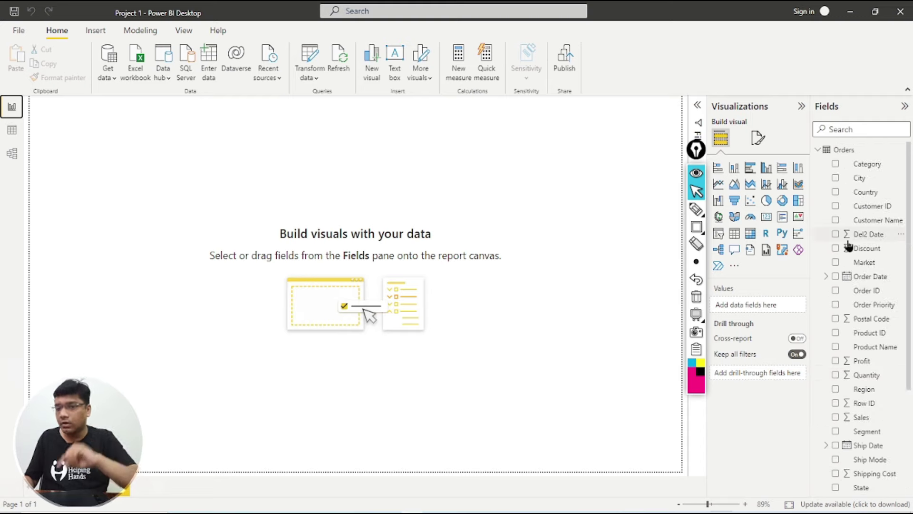
{"action": "scroll", "coordinate": [850, 244], "scroll_direction": "down", "scroll_amount": 3}
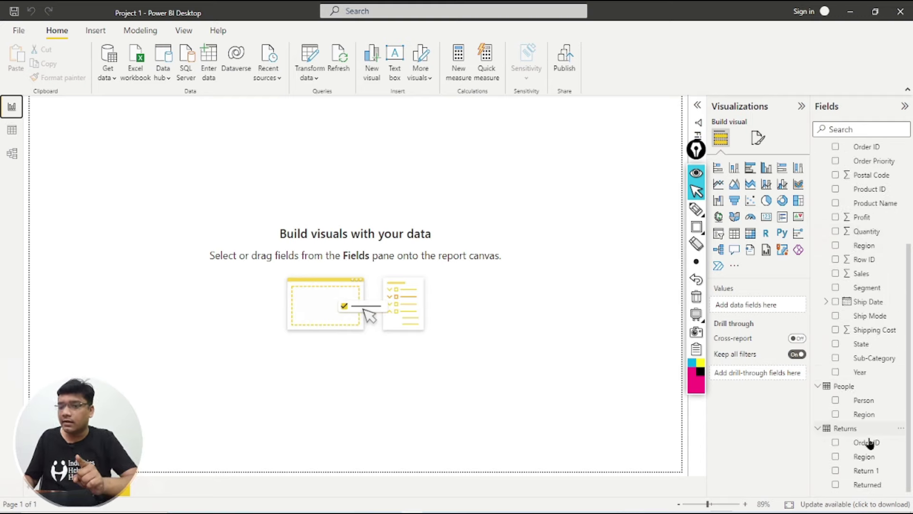
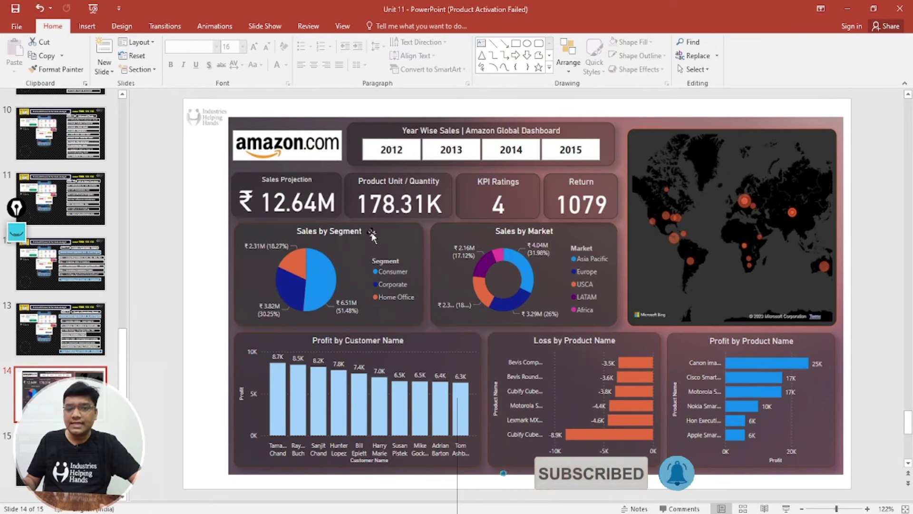
Switch to PowerPoint and present the Unit 11 outline slide full screen to review the pie, donut and stacked column chart topics.
{"action": "key", "text": "Page_Up"}
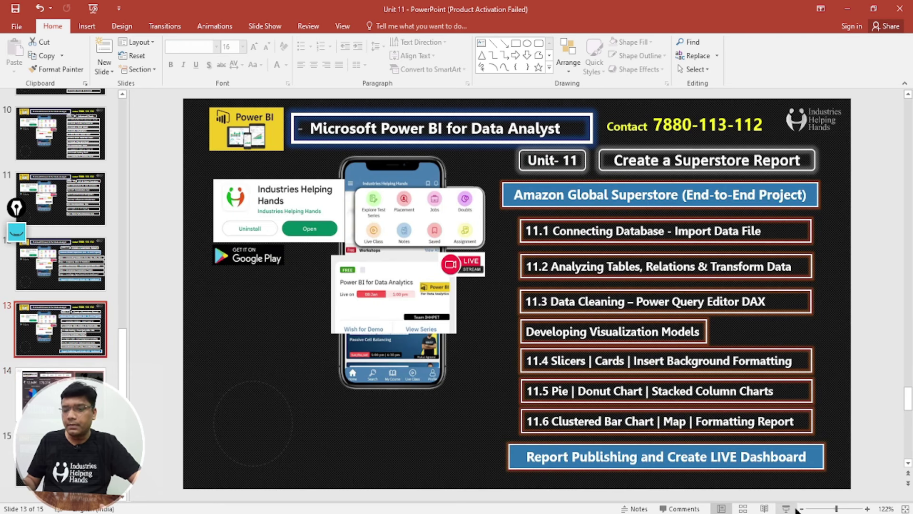
{"action": "left_click", "coordinate": [787, 509]}
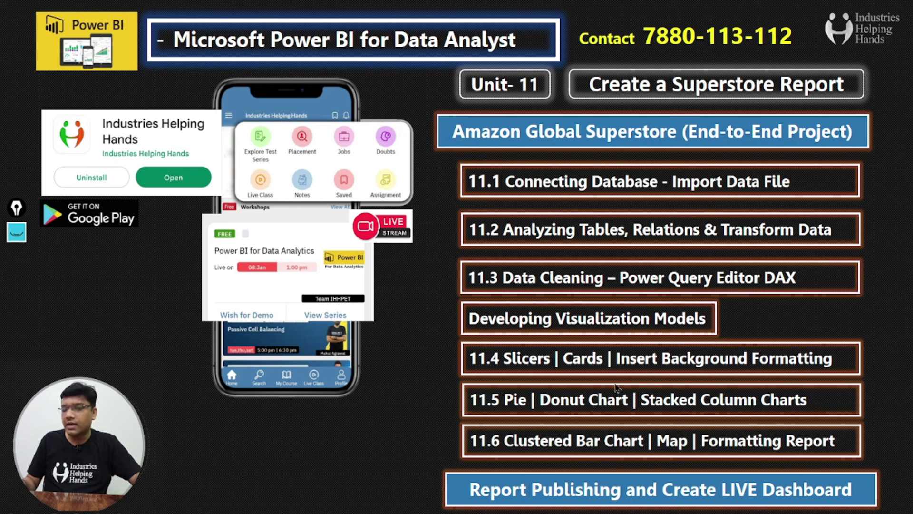
{"action": "left_click", "coordinate": [740, 412]}
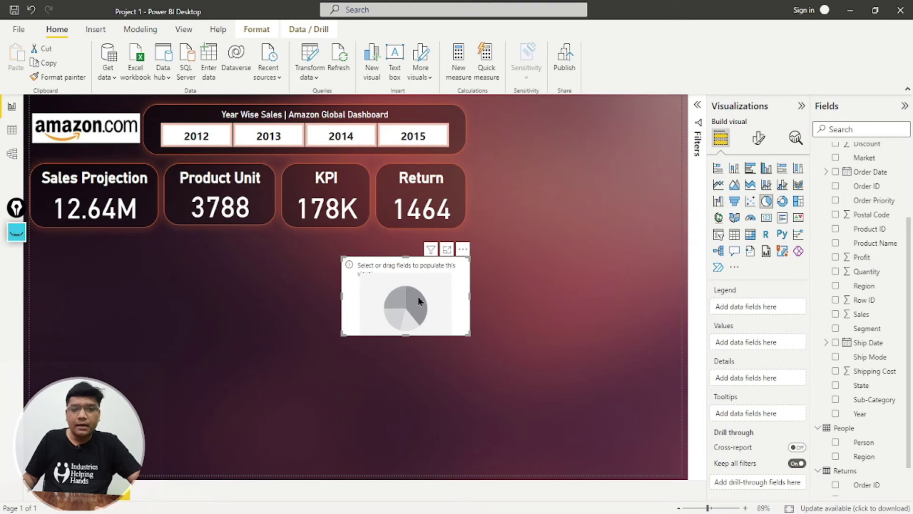
Switch to Power BI, place and enlarge the blank pie chart below the cards, and assign Segment as legend and Sales as values.
{"action": "left_click_drag", "start_coordinate": [431, 269], "coordinate": [451, 267]}
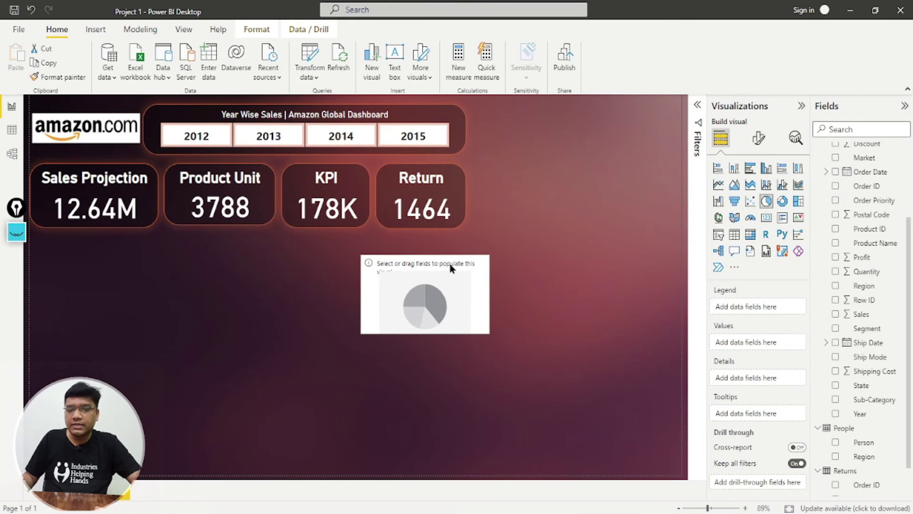
{"action": "left_click_drag", "start_coordinate": [490, 333], "coordinate": [534, 365]}
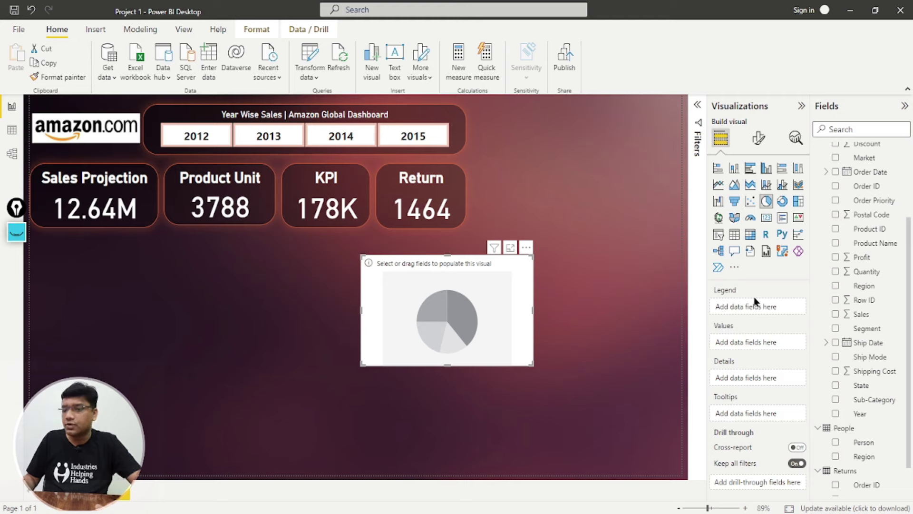
{"action": "left_click_drag", "start_coordinate": [864, 329], "coordinate": [764, 308]}
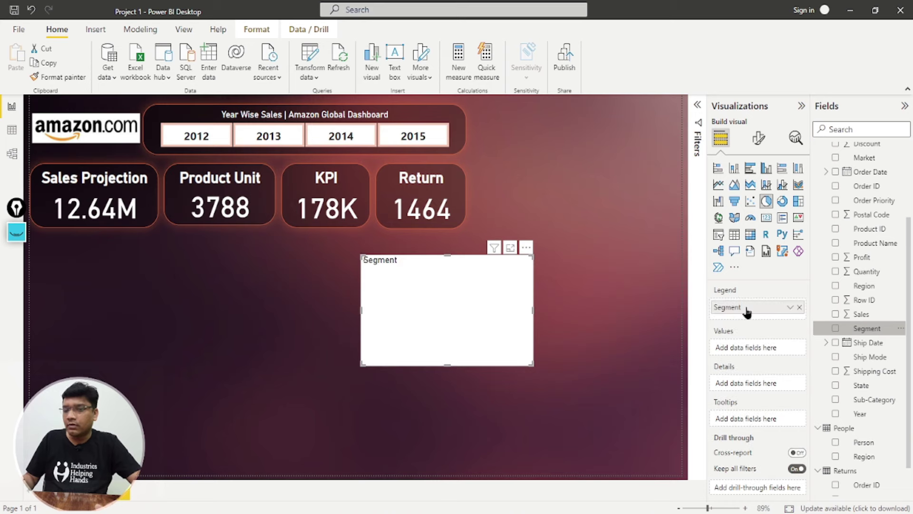
{"action": "left_click_drag", "start_coordinate": [875, 315], "coordinate": [775, 352]}
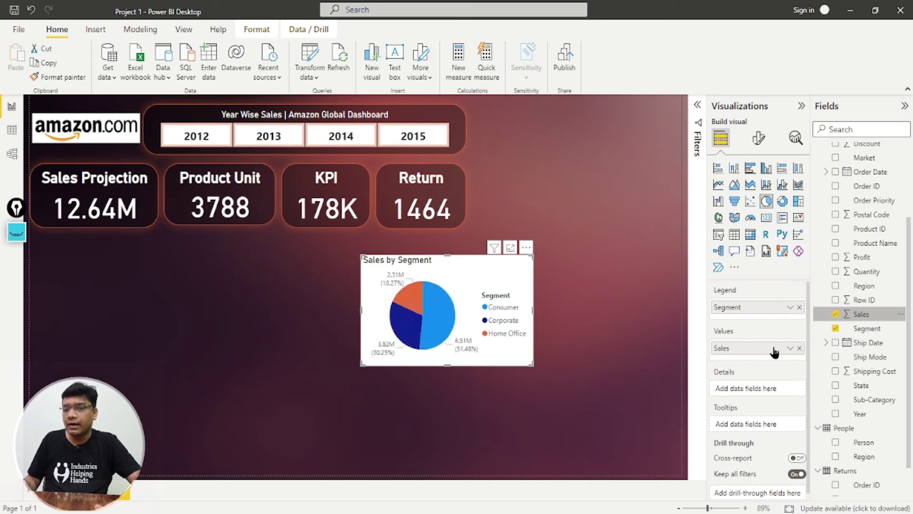
{"action": "left_click_drag", "start_coordinate": [533, 365], "coordinate": [628, 401]}
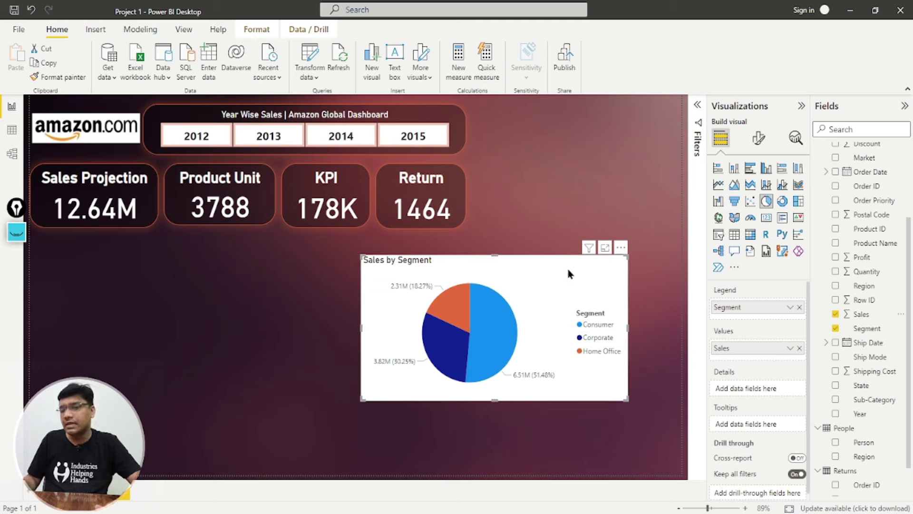
{"action": "left_click", "coordinate": [219, 346]}
Duplicate the Return card, then move and enlarge the copy to sit beside the white pie chart at a similar size.
{"action": "left_click", "coordinate": [456, 194]}
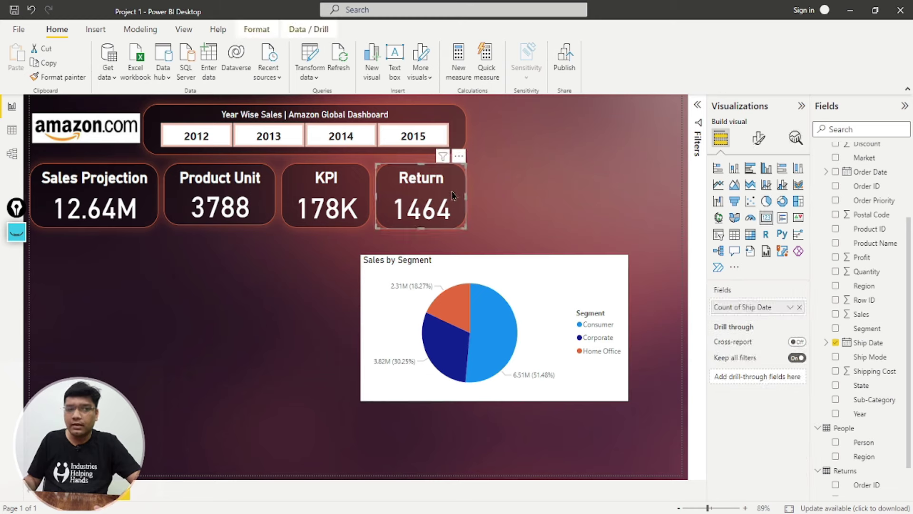
{"action": "left_click", "coordinate": [49, 63]}
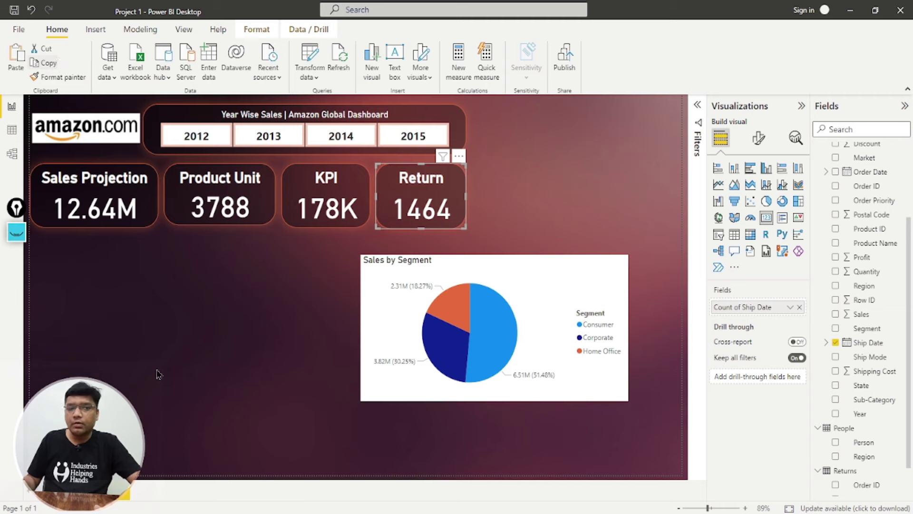
{"action": "left_click", "coordinate": [105, 278]}
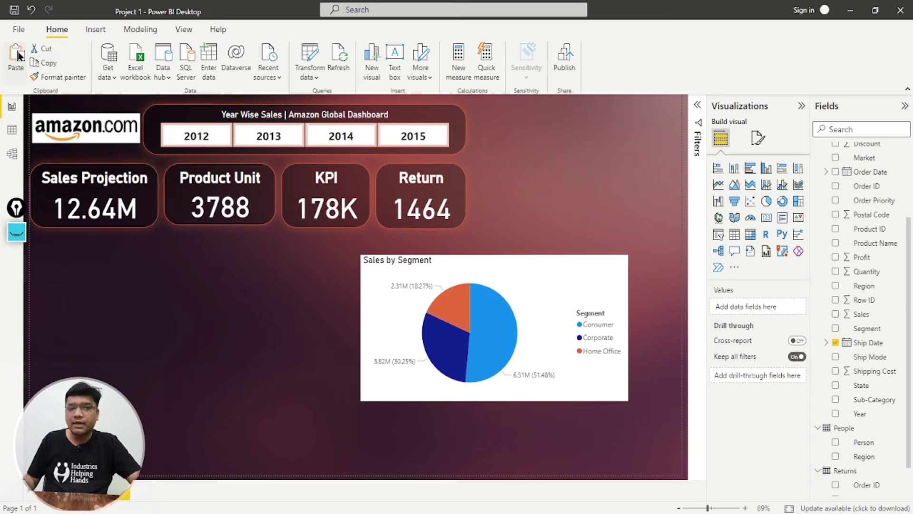
{"action": "left_click", "coordinate": [18, 56]}
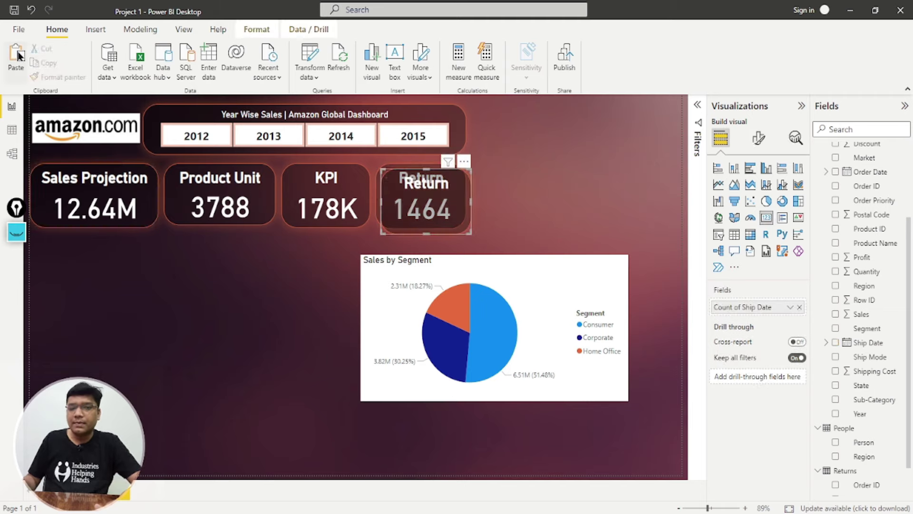
{"action": "left_click_drag", "start_coordinate": [426, 189], "coordinate": [168, 302]}
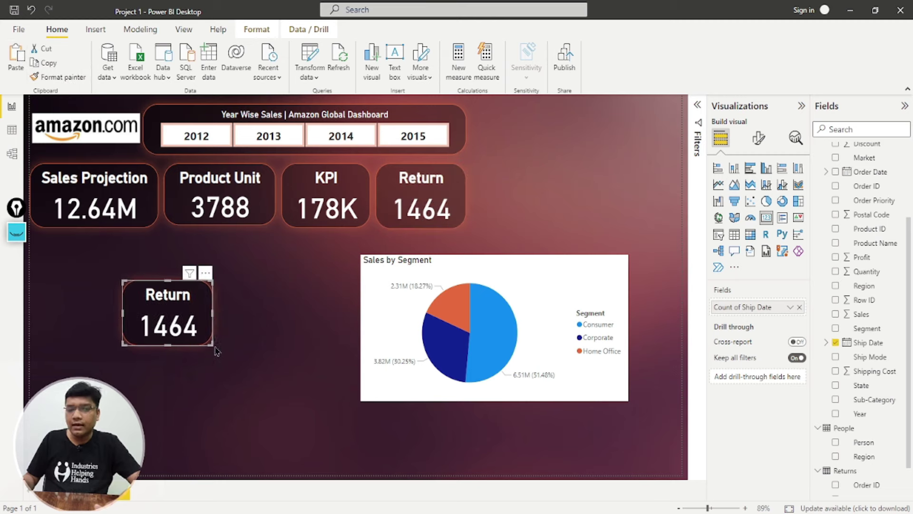
{"action": "left_click_drag", "start_coordinate": [211, 342], "coordinate": [330, 425]}
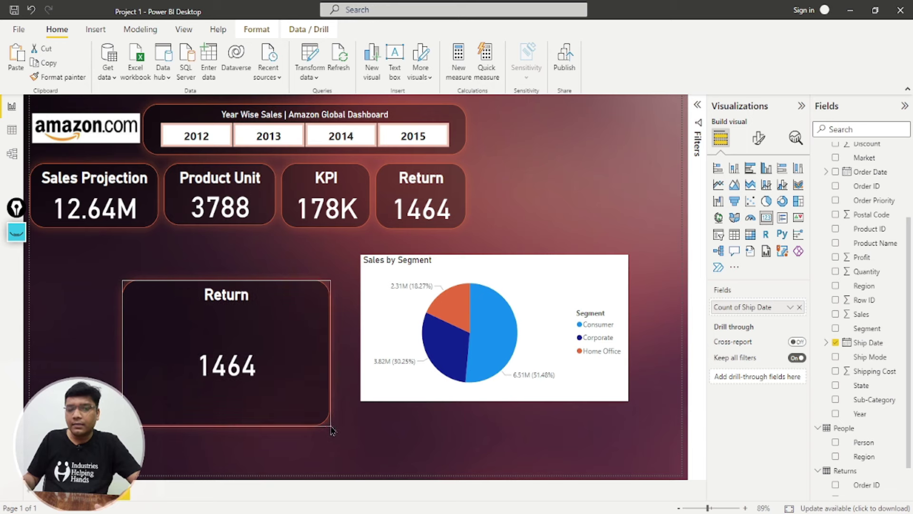
{"action": "left_click_drag", "start_coordinate": [277, 346], "coordinate": [278, 343]}
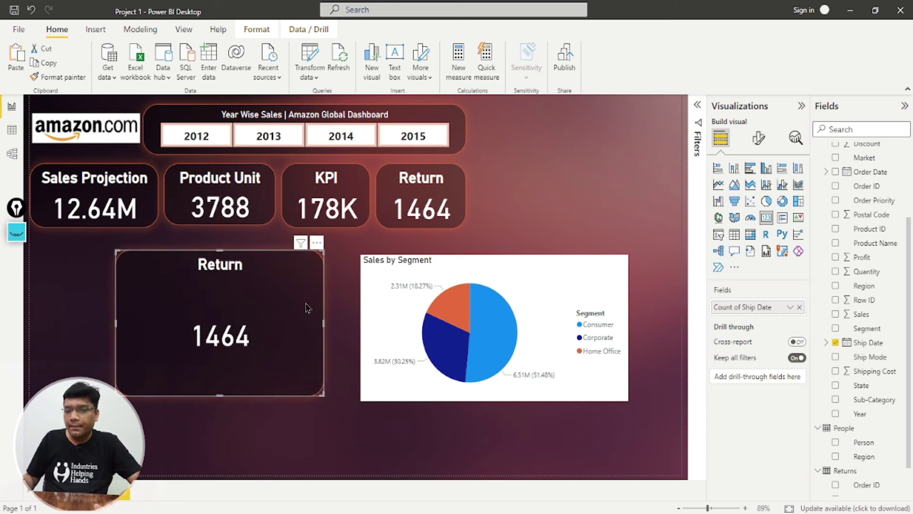
Convert the copied Return card to a slightly wider pie chart, replacing Count of Ship Date with Sales as values and Segment as legend.
{"action": "left_click", "coordinate": [767, 202]}
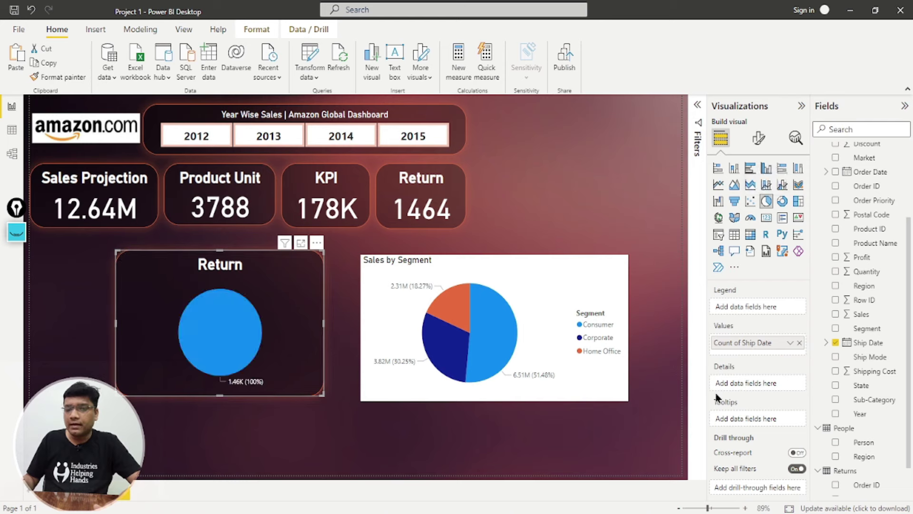
{"action": "left_click_drag", "start_coordinate": [803, 345], "coordinate": [121, 371]}
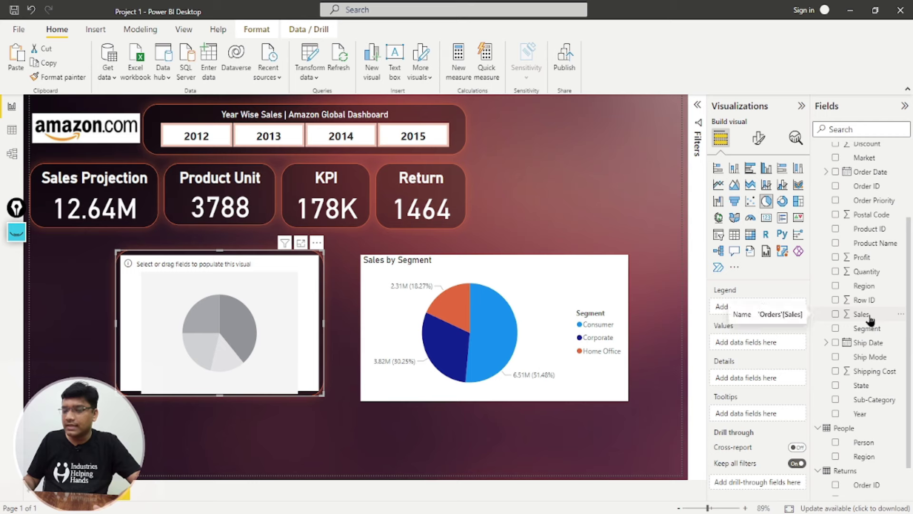
{"action": "left_click_drag", "start_coordinate": [870, 321], "coordinate": [764, 346]}
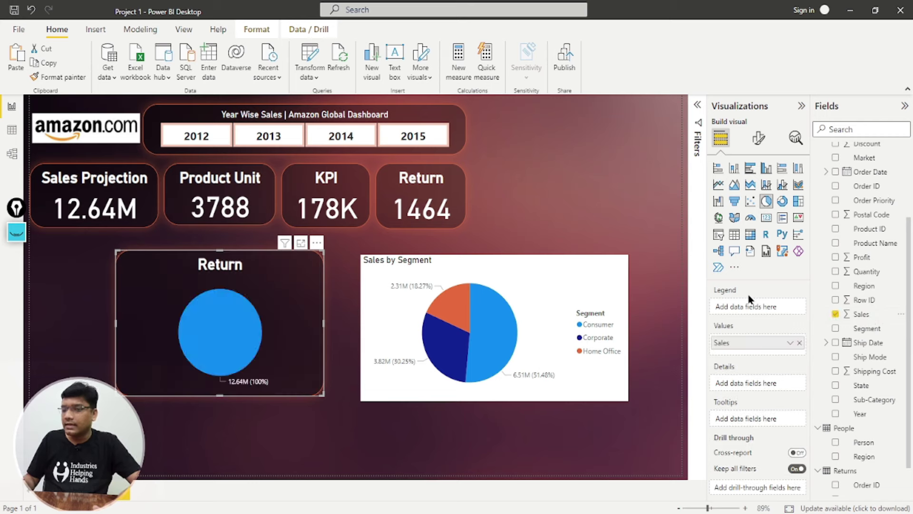
{"action": "left_click_drag", "start_coordinate": [855, 333], "coordinate": [745, 311]}
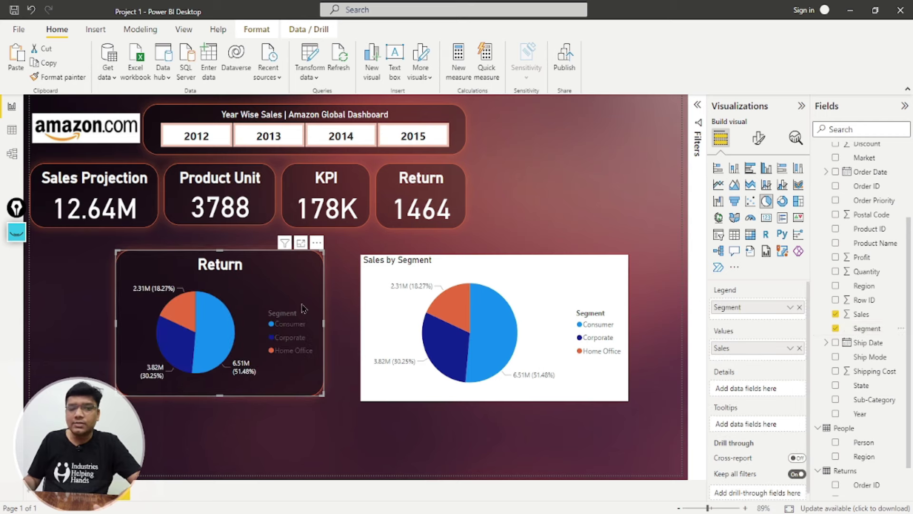
{"action": "left_click_drag", "start_coordinate": [328, 400], "coordinate": [342, 402]}
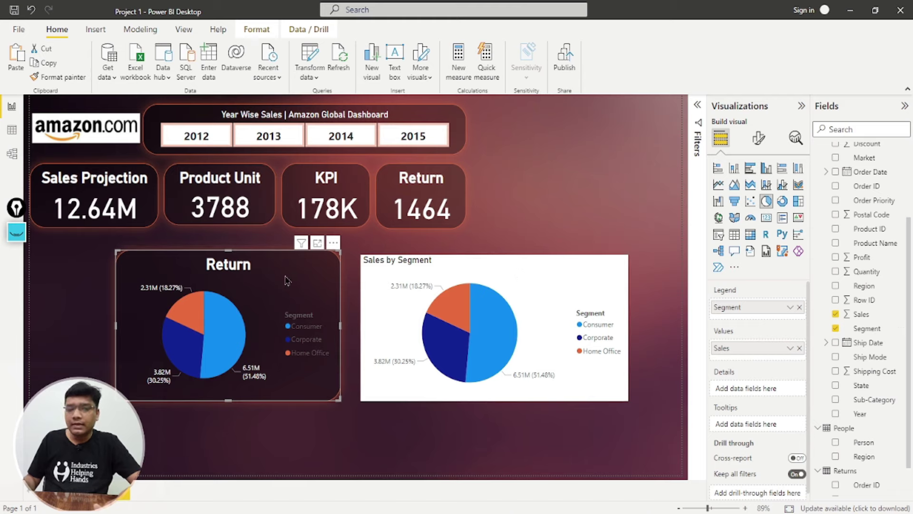
Change the title of the converted dark pie chart to Sales By Segment.
{"action": "left_click", "coordinate": [759, 139]}
{"action": "left_click", "coordinate": [758, 191]}
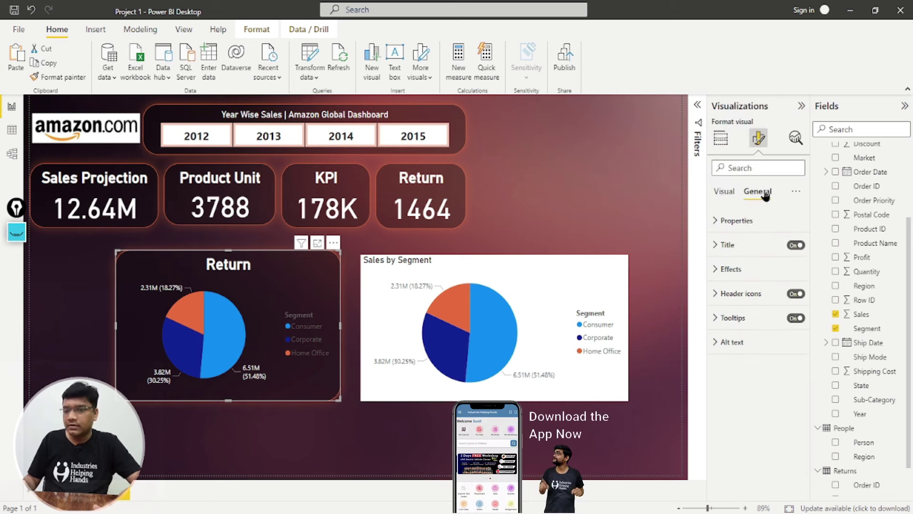
{"action": "left_click", "coordinate": [748, 245]}
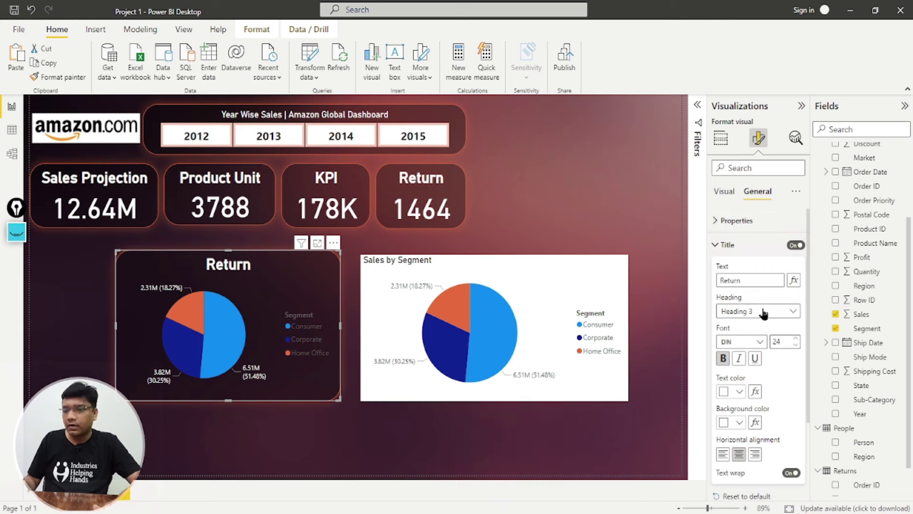
{"action": "double_click", "coordinate": [749, 276]}
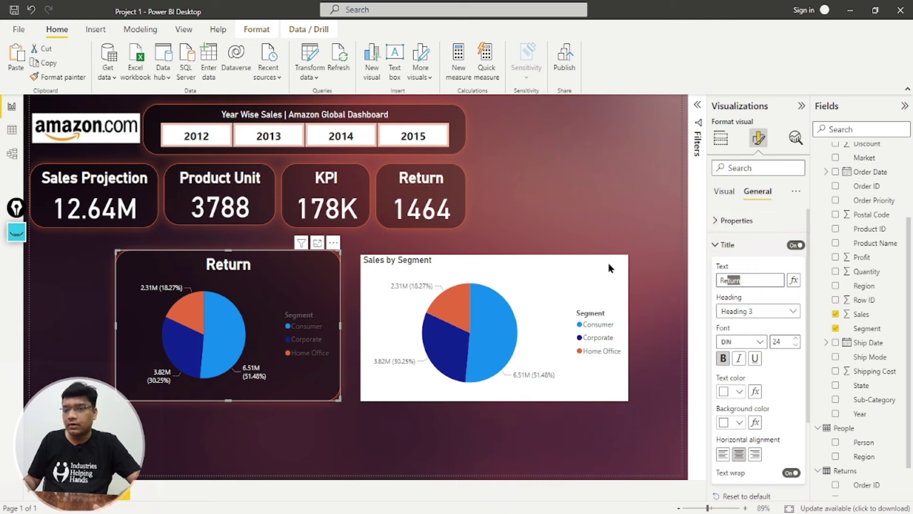
{"action": "type", "text": "Sales By Segment"}
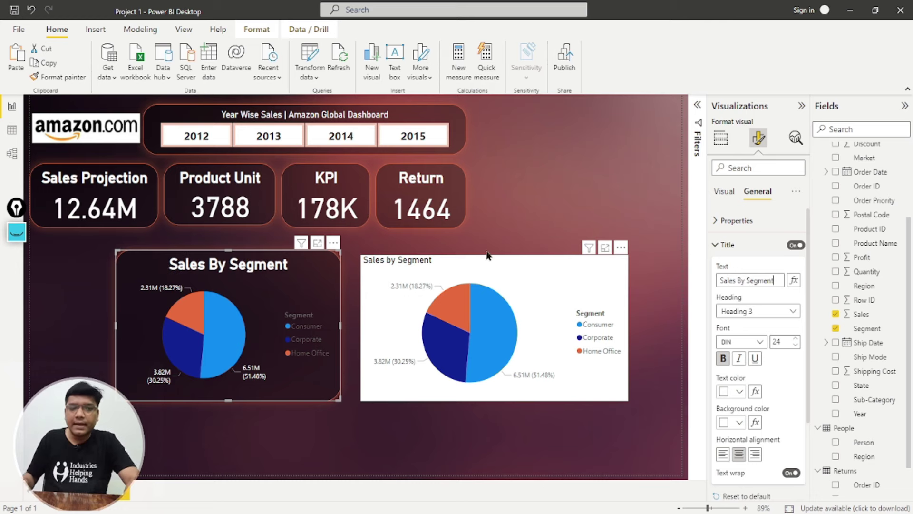
{"action": "left_click", "coordinate": [728, 245]}
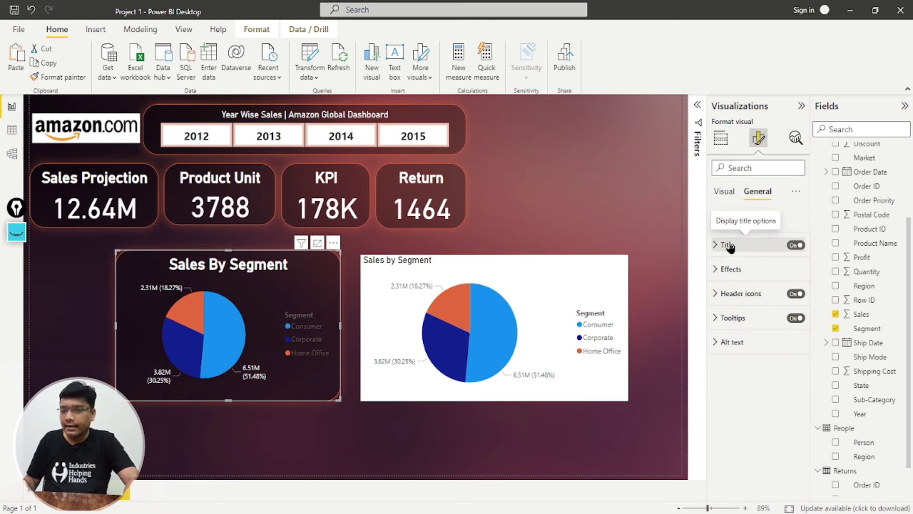
Toggle the dark pie chart's detail labels off and back on, and set their value font size to 10.
{"action": "left_click", "coordinate": [725, 195]}
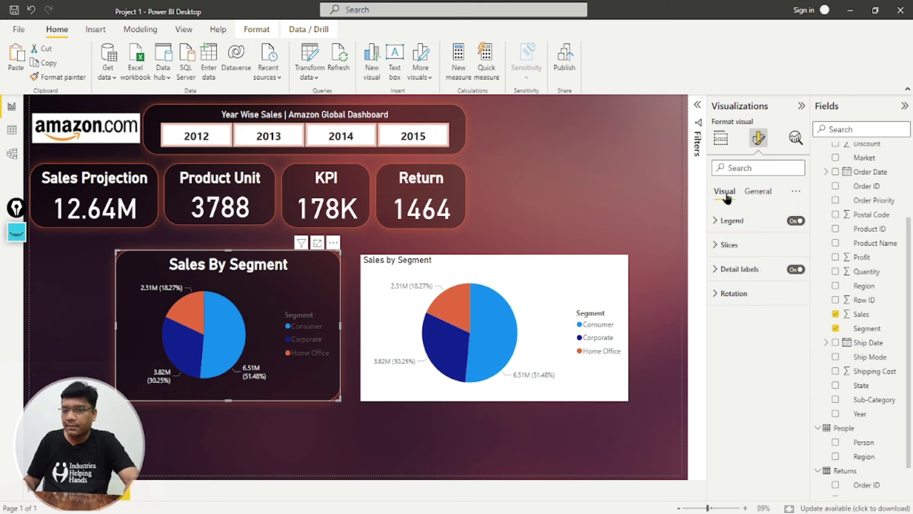
{"action": "left_click", "coordinate": [719, 275]}
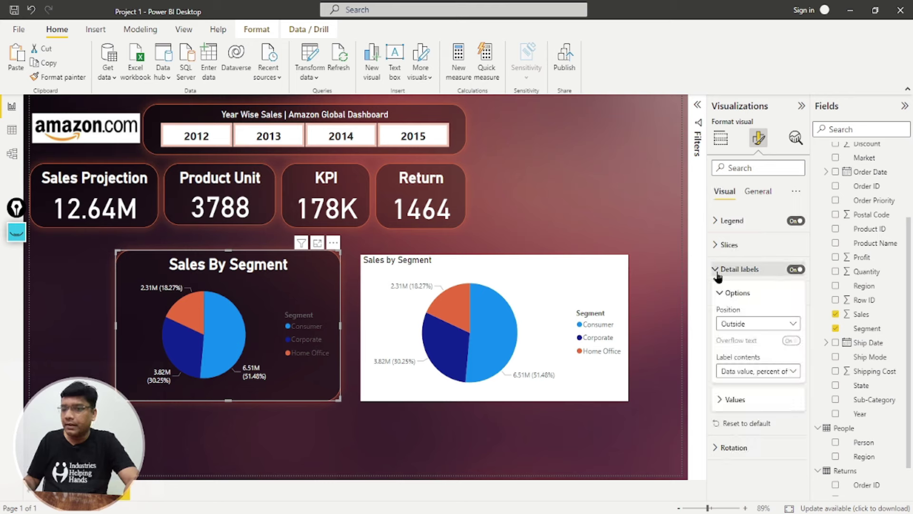
{"action": "left_click", "coordinate": [796, 270]}
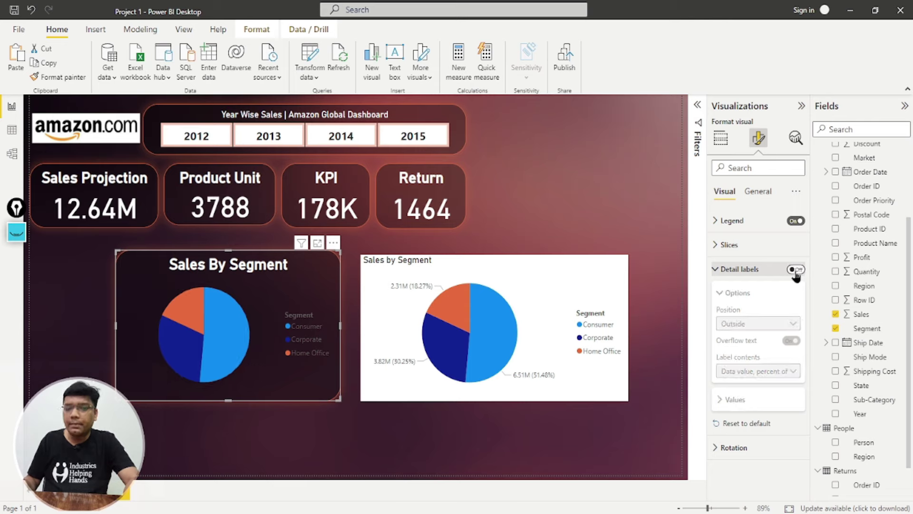
{"action": "left_click", "coordinate": [796, 270]}
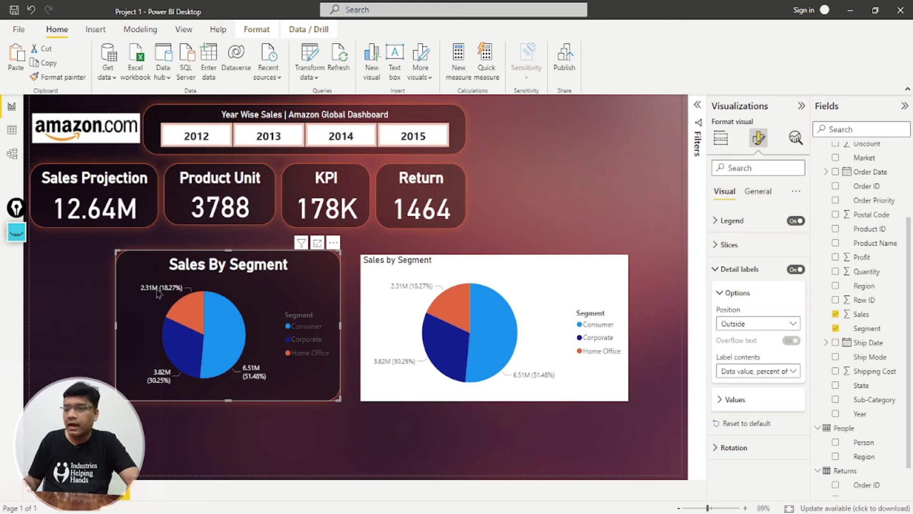
{"action": "left_click", "coordinate": [734, 400]}
{"action": "scroll", "coordinate": [772, 435], "scroll_direction": "down", "scroll_amount": 1}
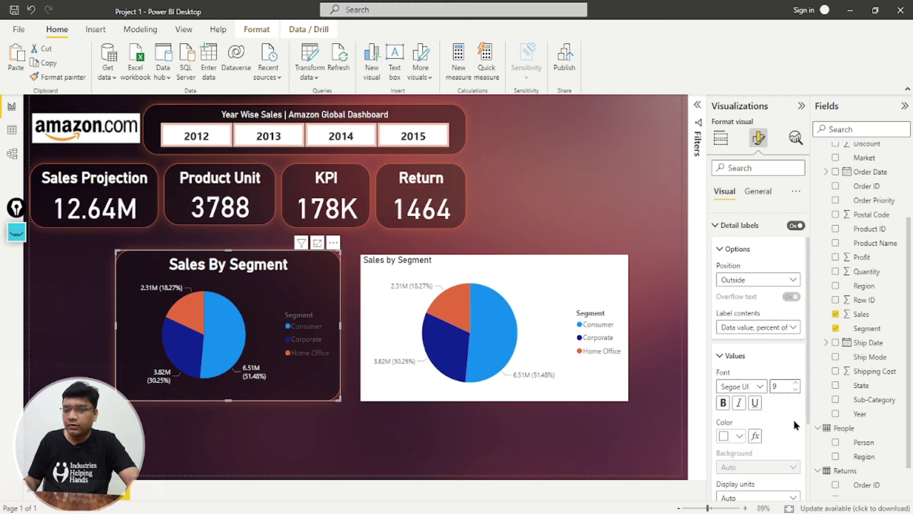
{"action": "left_click", "coordinate": [796, 385]}
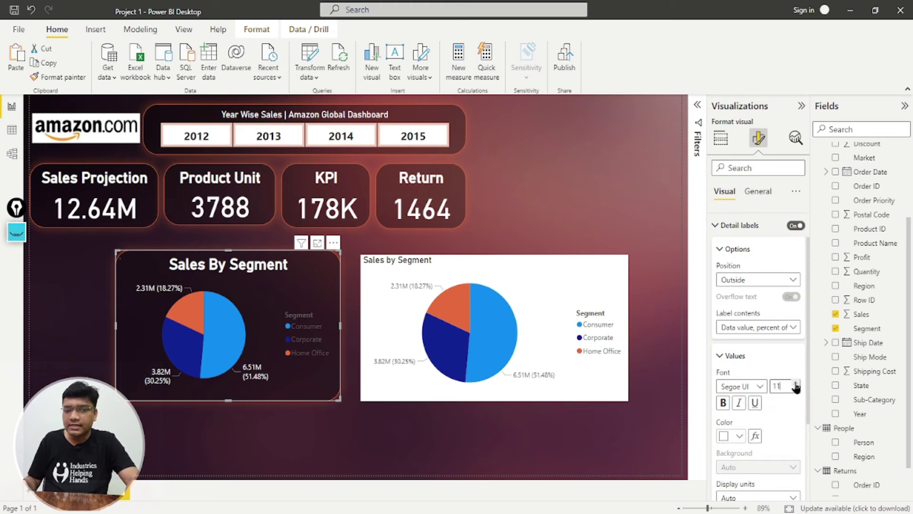
{"action": "left_click", "coordinate": [796, 390]}
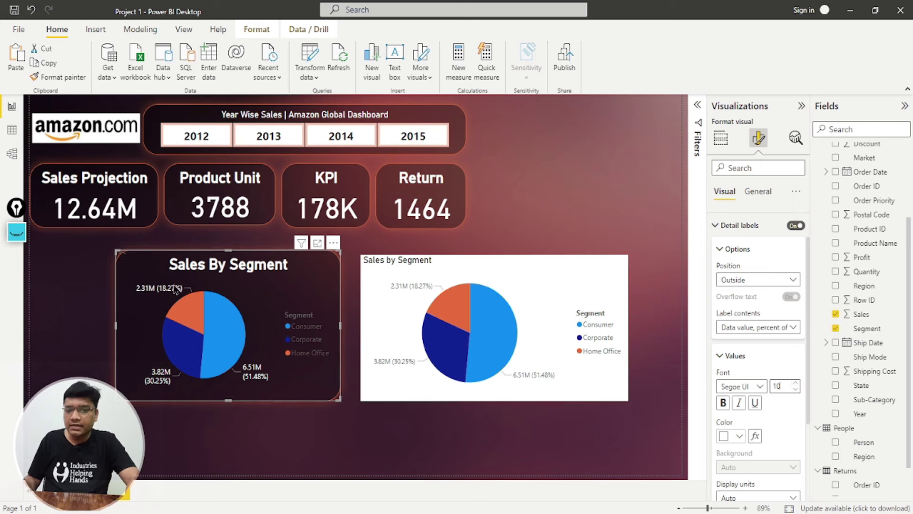
Set the legend position of the dark Sales By Segment pie chart to Bottom center.
{"action": "left_click", "coordinate": [735, 225]}
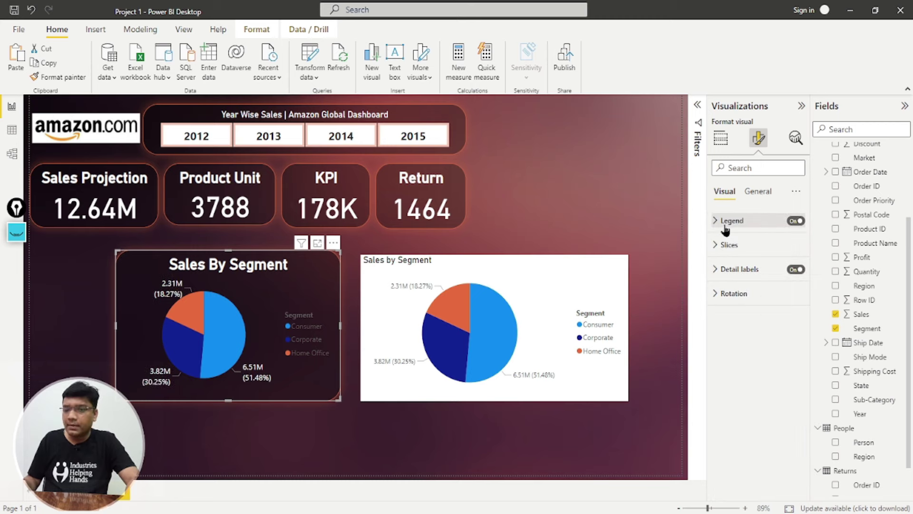
{"action": "left_click", "coordinate": [733, 245]}
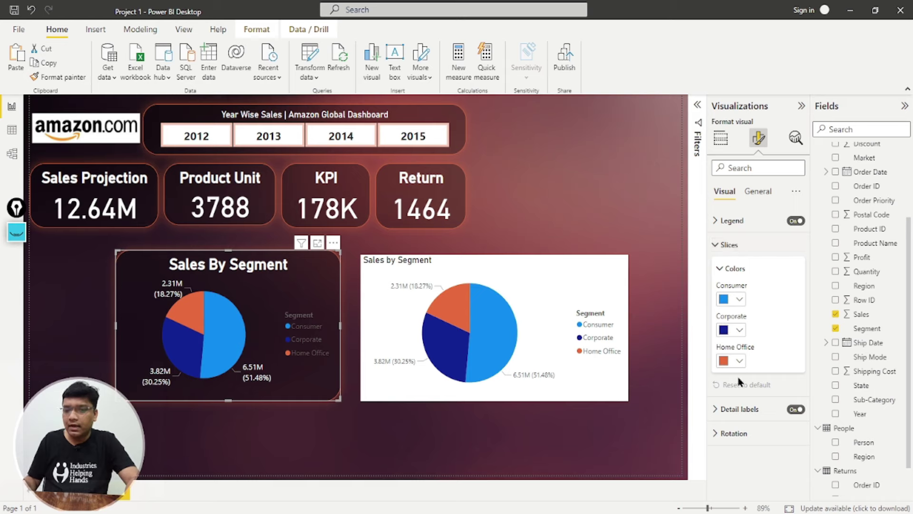
{"action": "left_click", "coordinate": [731, 222]}
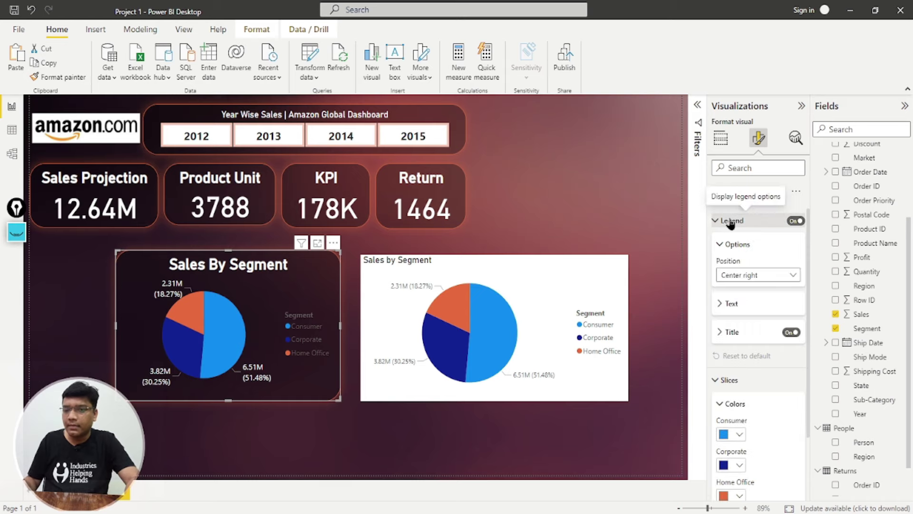
{"action": "left_click", "coordinate": [774, 278]}
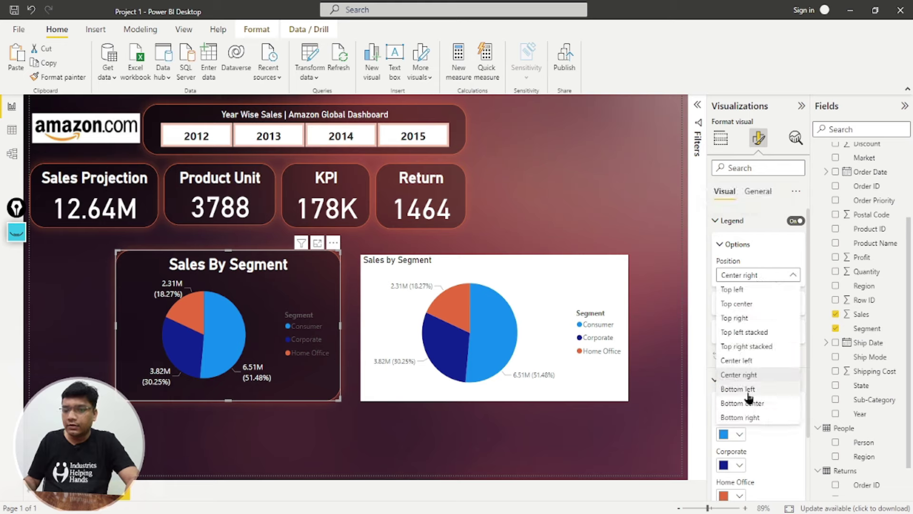
{"action": "left_click", "coordinate": [758, 403]}
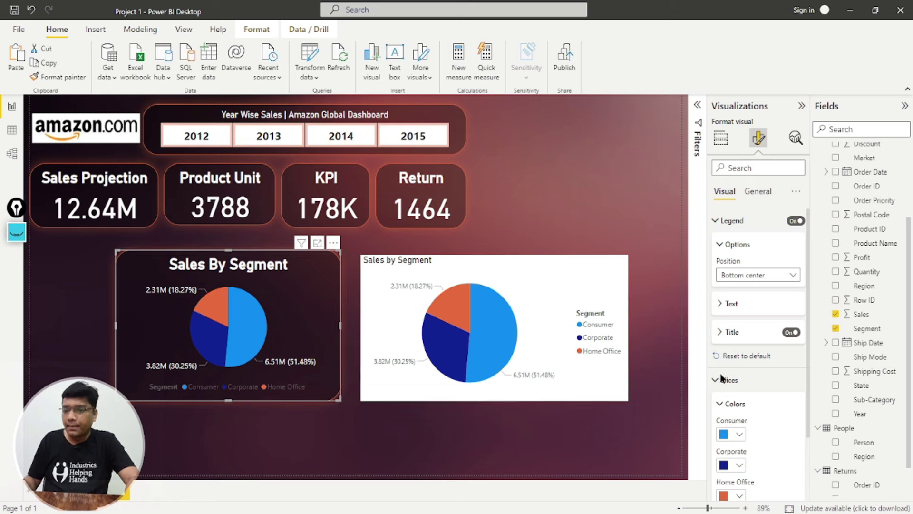
Make the dark pie chart's legend text white and set its font size to 12.
{"action": "scroll", "coordinate": [772, 375], "scroll_direction": "down", "scroll_amount": 3}
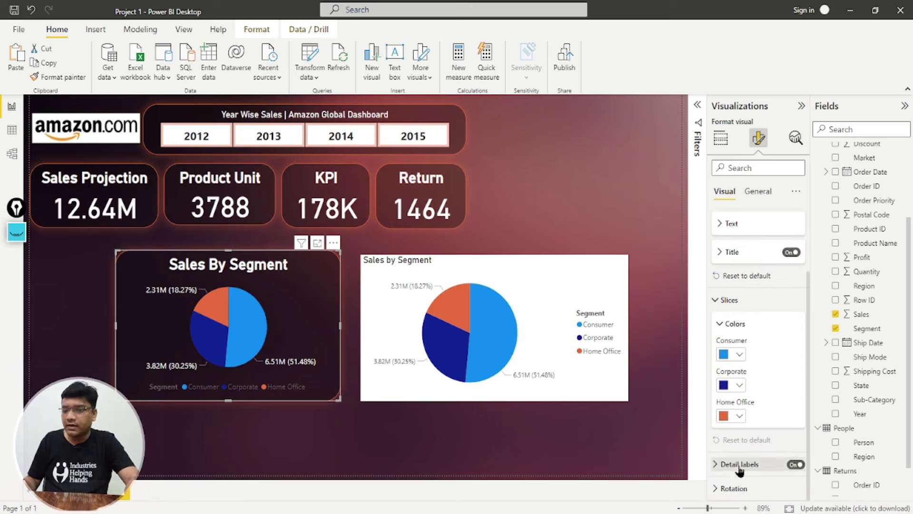
{"action": "left_click", "coordinate": [744, 300]}
{"action": "left_click", "coordinate": [728, 304]}
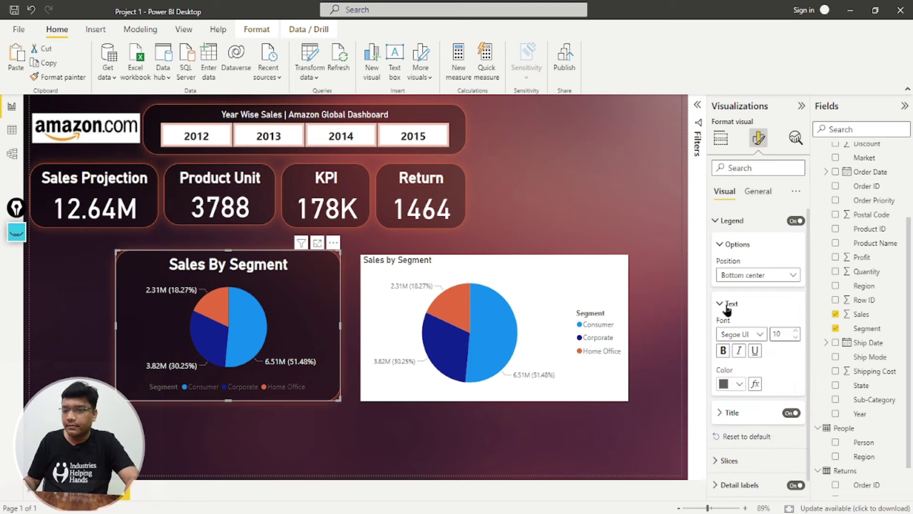
{"action": "left_click", "coordinate": [739, 387]}
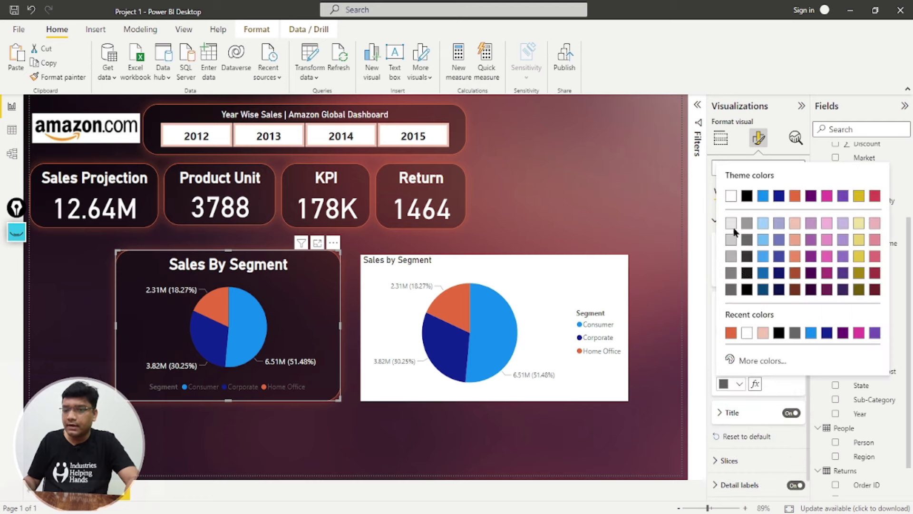
{"action": "left_click", "coordinate": [731, 196]}
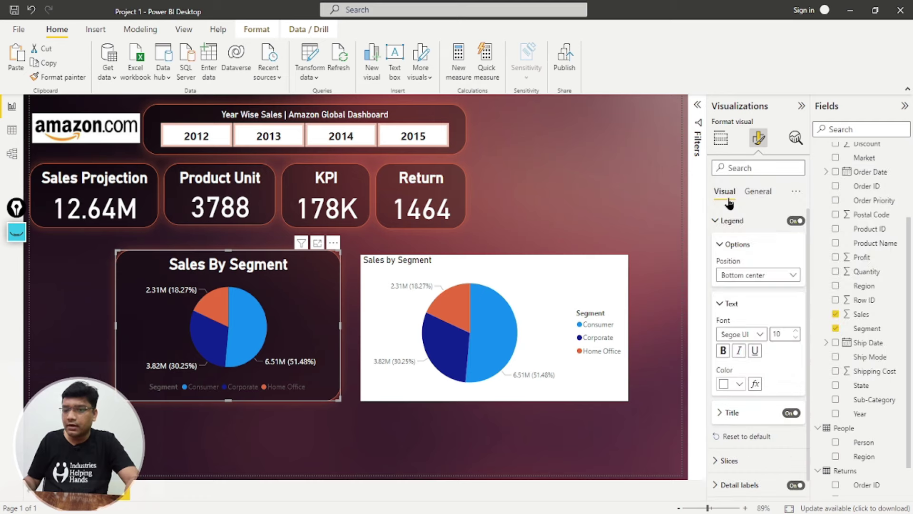
{"action": "left_click", "coordinate": [793, 334]}
{"action": "left_click", "coordinate": [794, 332]}
{"action": "left_click", "coordinate": [794, 332]}
{"action": "left_click", "coordinate": [796, 337]}
Move the dark pie chart directly below the Sales Projection and Product Unit cards and shrink it slightly to fit.
{"action": "left_click_drag", "start_coordinate": [332, 312], "coordinate": [252, 300]}
{"action": "left_click_drag", "start_coordinate": [260, 388], "coordinate": [246, 379]}
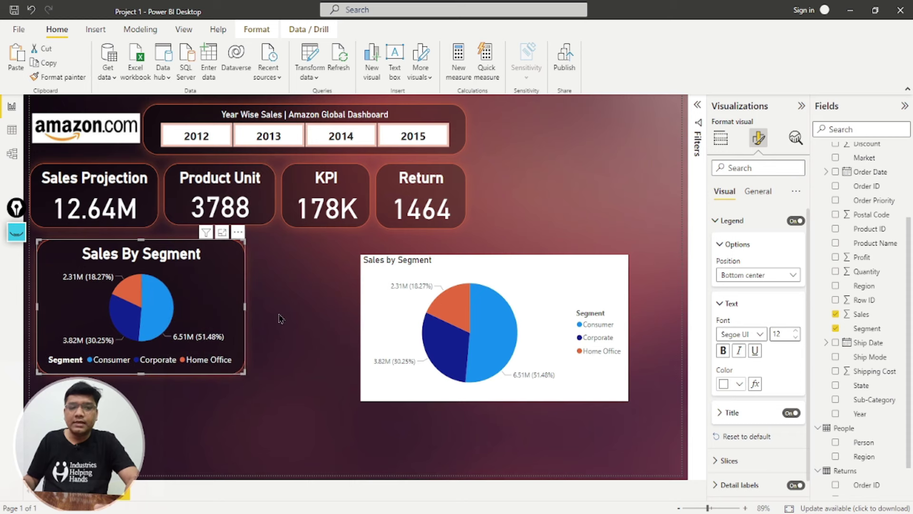
{"action": "left_click", "coordinate": [417, 170]}
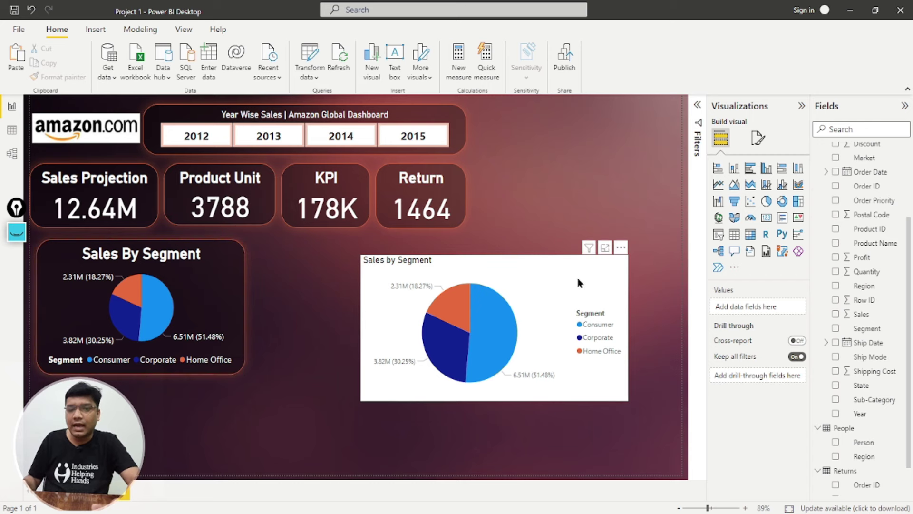
Remove the white Sales by Segment pie chart from the report page.
{"action": "left_click", "coordinate": [527, 280]}
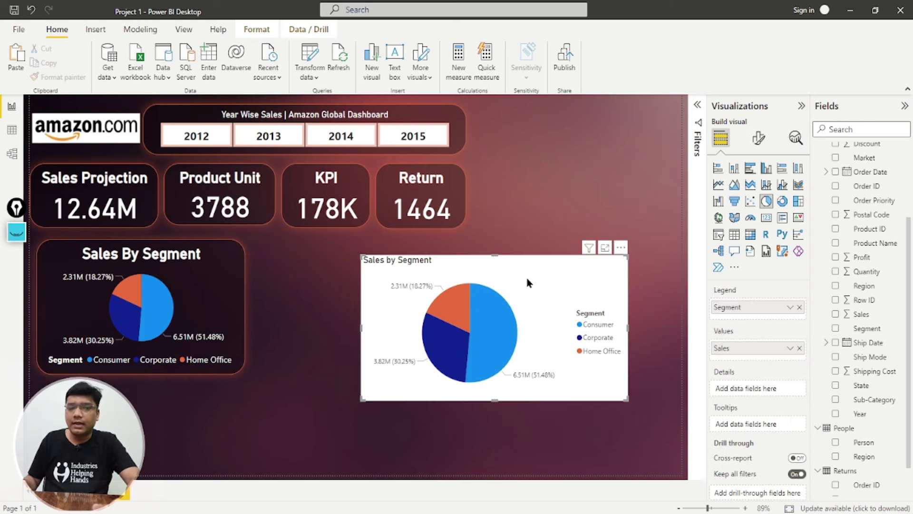
{"action": "left_click", "coordinate": [622, 248]}
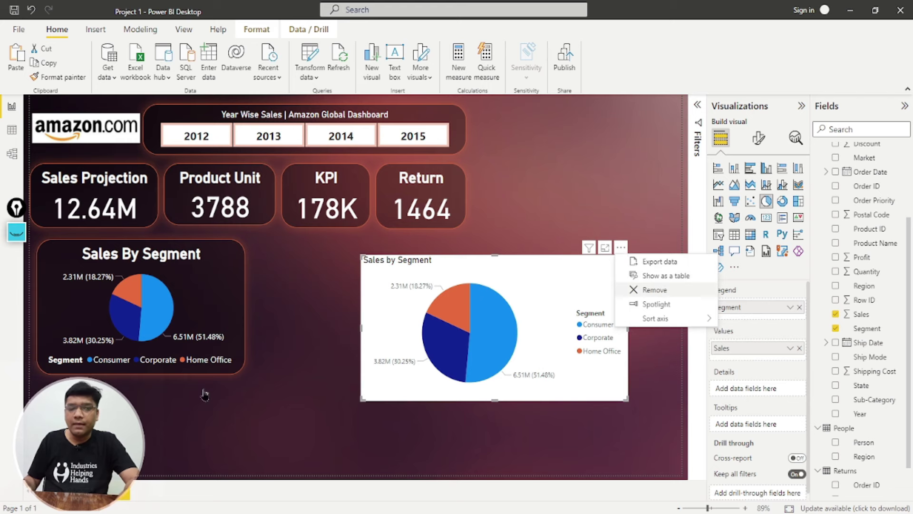
{"action": "key", "text": "Return"}
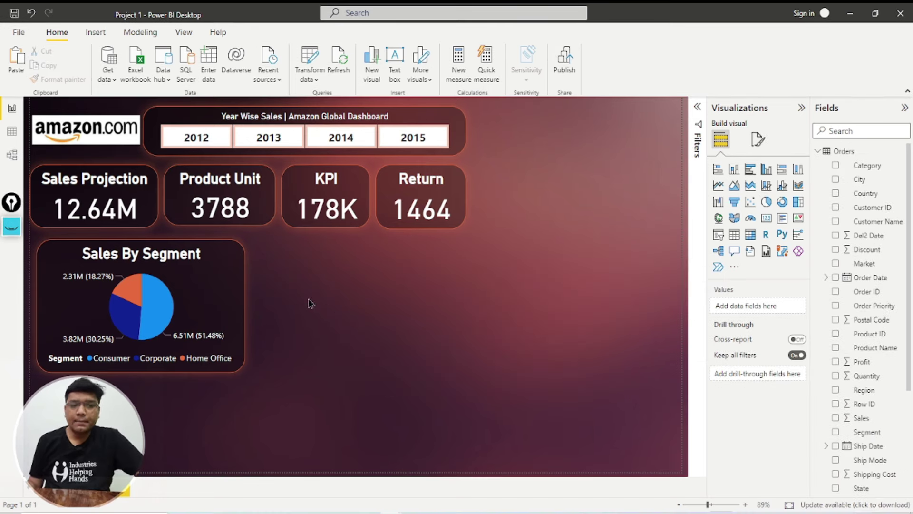
Switch to the PowerPoint deck, examine the unit outline and reference dashboard in the slide show, and return to Power BI.
{"action": "key", "text": "alt+Tab"}
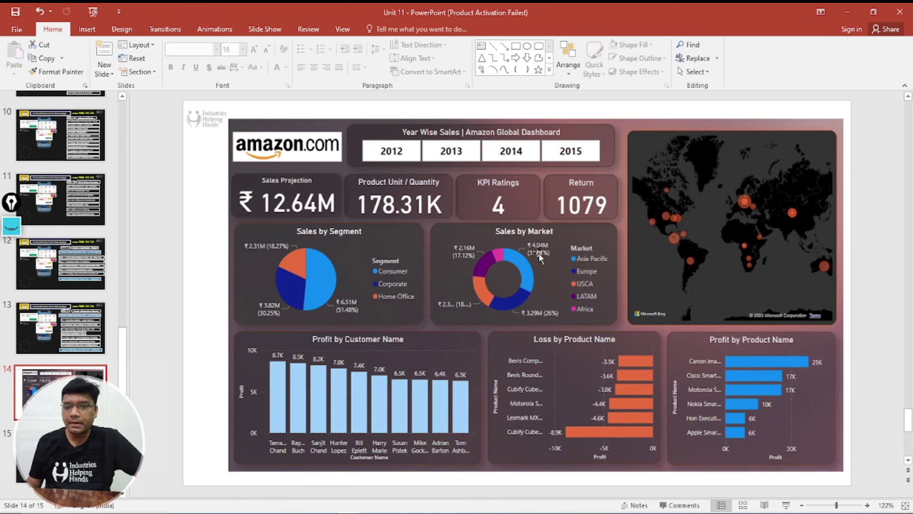
{"action": "scroll", "coordinate": [154, 381], "scroll_direction": "up", "scroll_amount": 1}
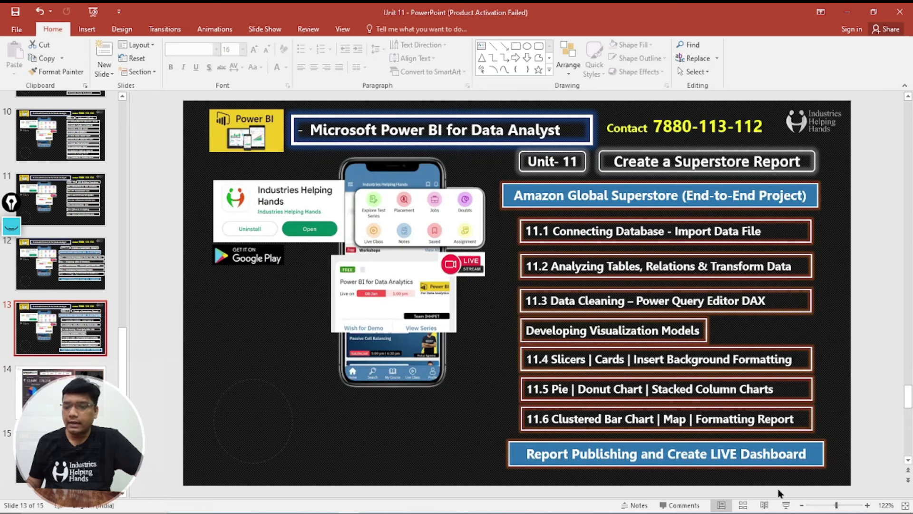
{"action": "left_click", "coordinate": [787, 506]}
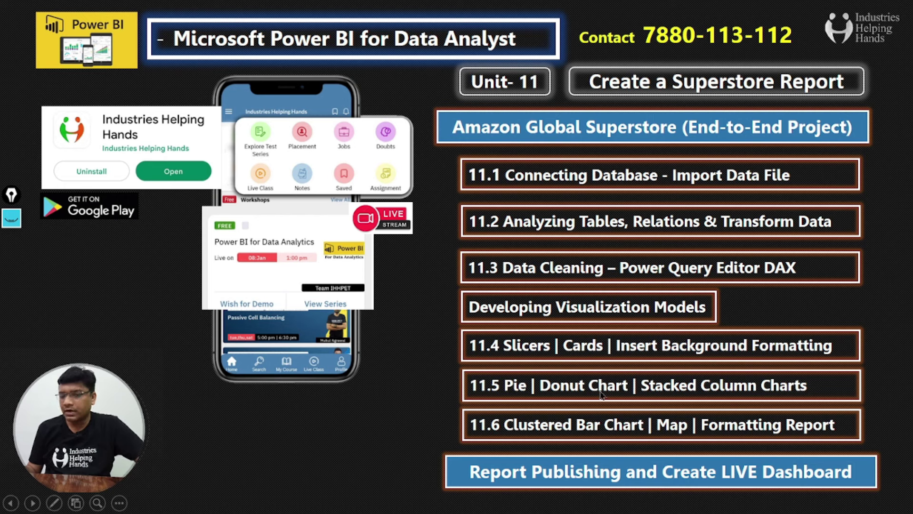
{"action": "key", "text": "Right"}
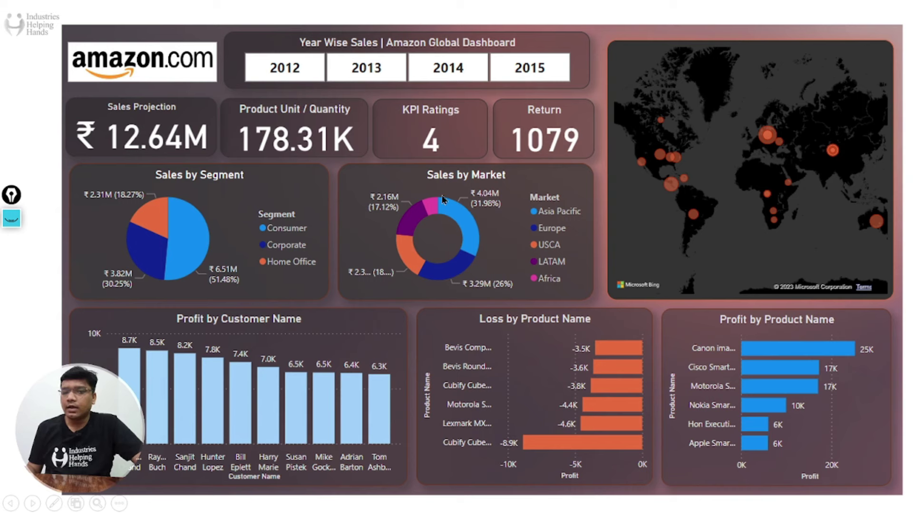
{"action": "key", "text": "Escape"}
{"action": "key", "text": "alt+Tab"}
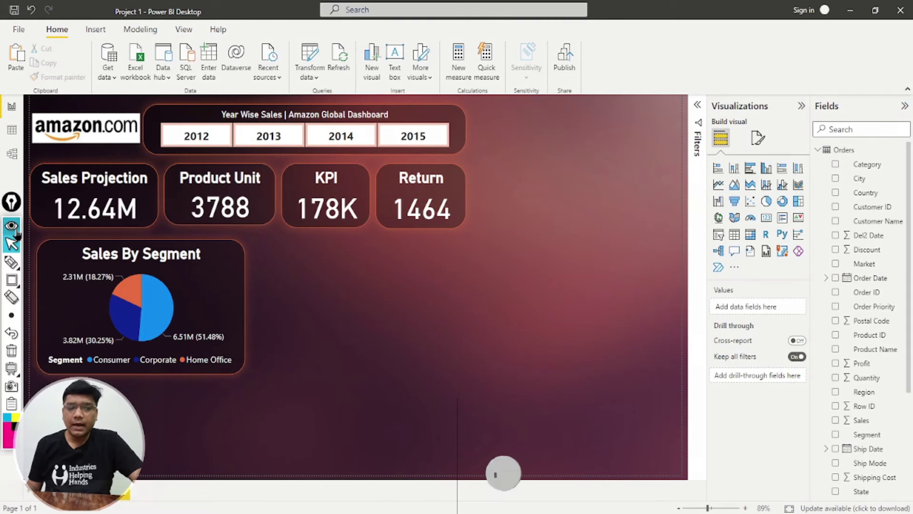
{"action": "left_click", "coordinate": [12, 279]}
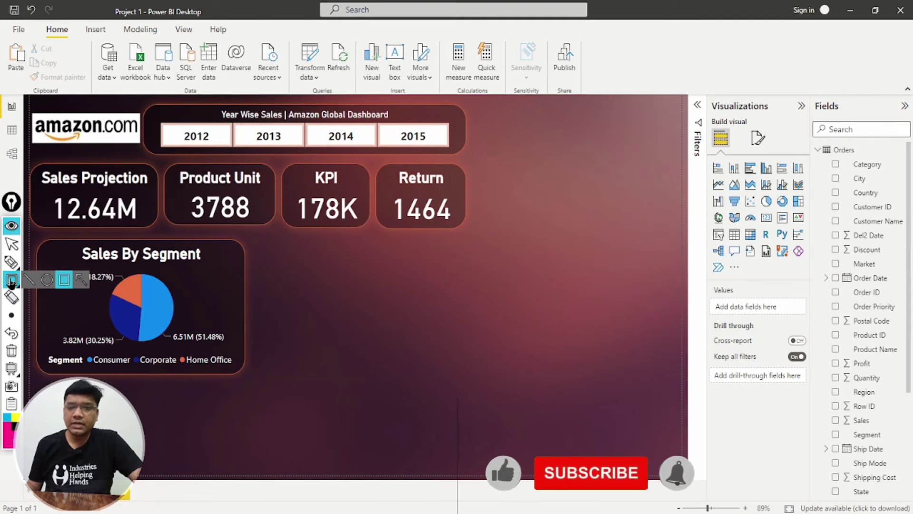
{"action": "left_click_drag", "start_coordinate": [772, 191], "coordinate": [793, 212]}
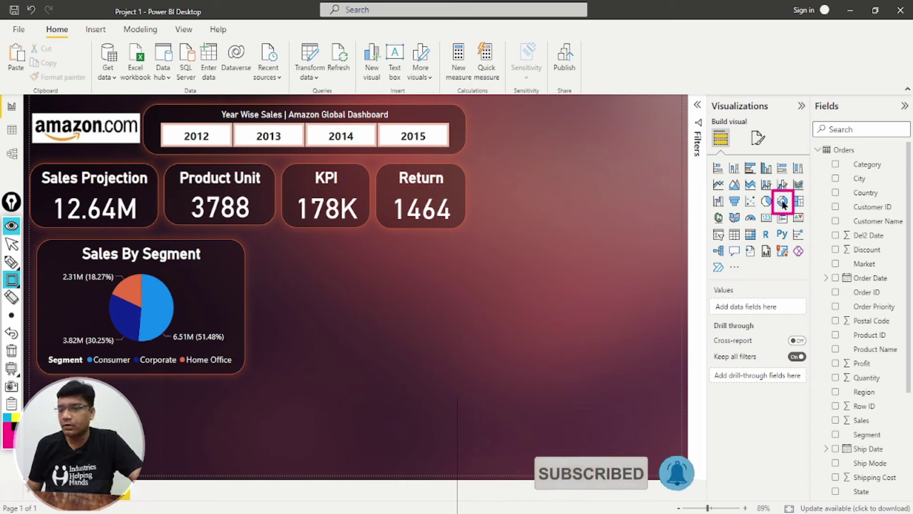
{"action": "left_click", "coordinate": [12, 333]}
{"action": "left_click", "coordinate": [11, 244]}
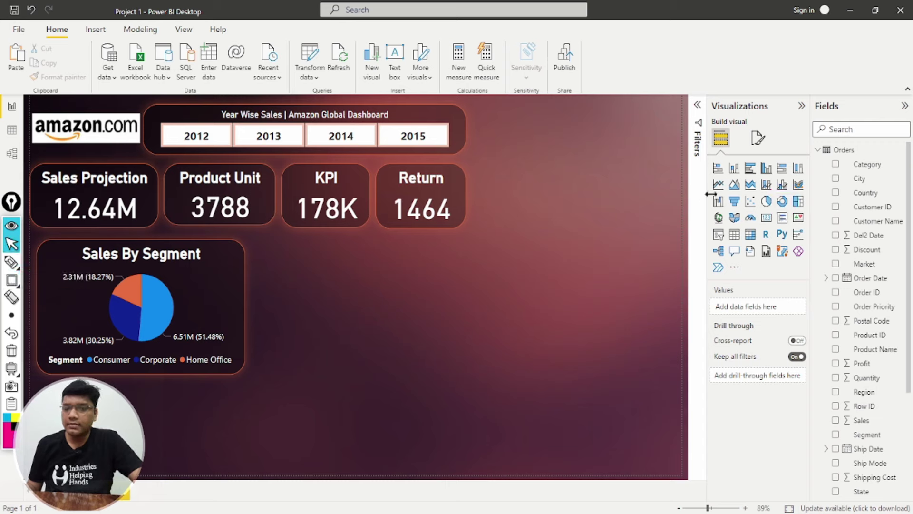
{"action": "left_click", "coordinate": [783, 203]}
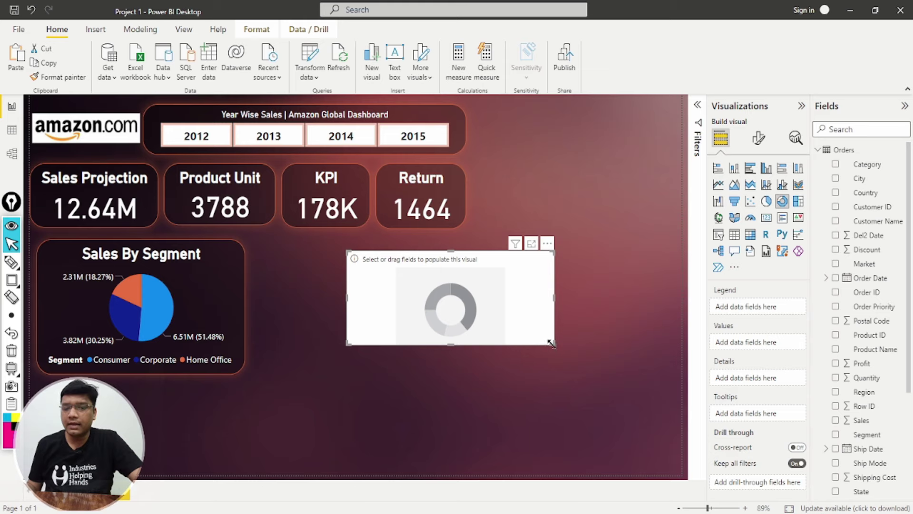
{"action": "left_click_drag", "start_coordinate": [550, 348], "coordinate": [566, 374]}
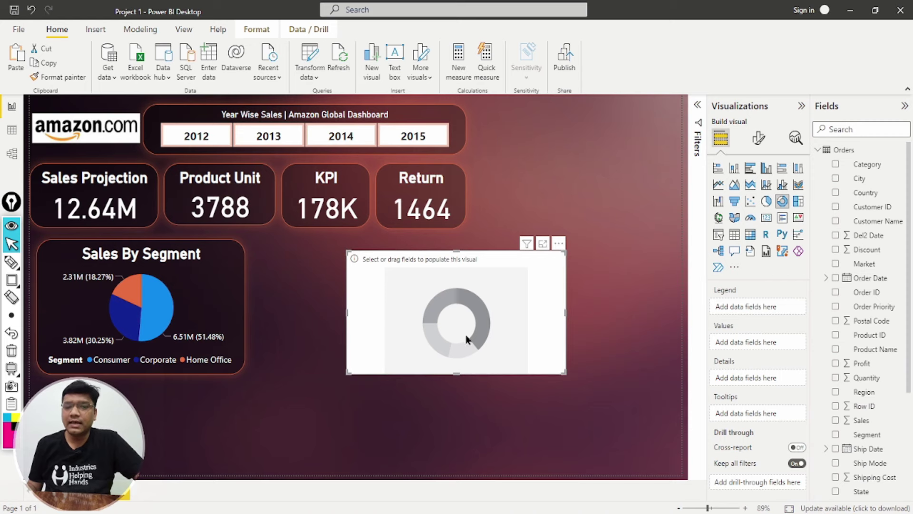
{"action": "left_click", "coordinate": [559, 244]}
{"action": "left_click", "coordinate": [587, 260]}
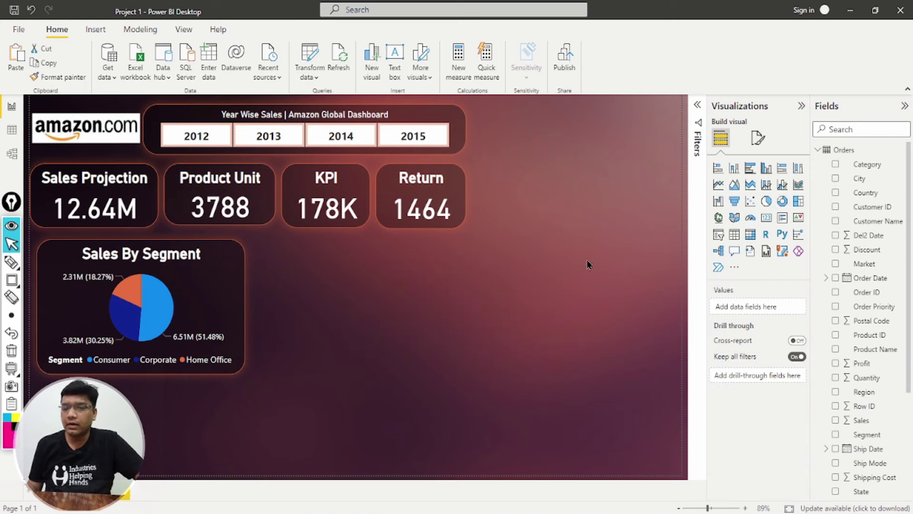
Duplicate the Sales By Segment pie chart and place the copy beside it, below the KPI and Return cards.
{"action": "left_click", "coordinate": [236, 293]}
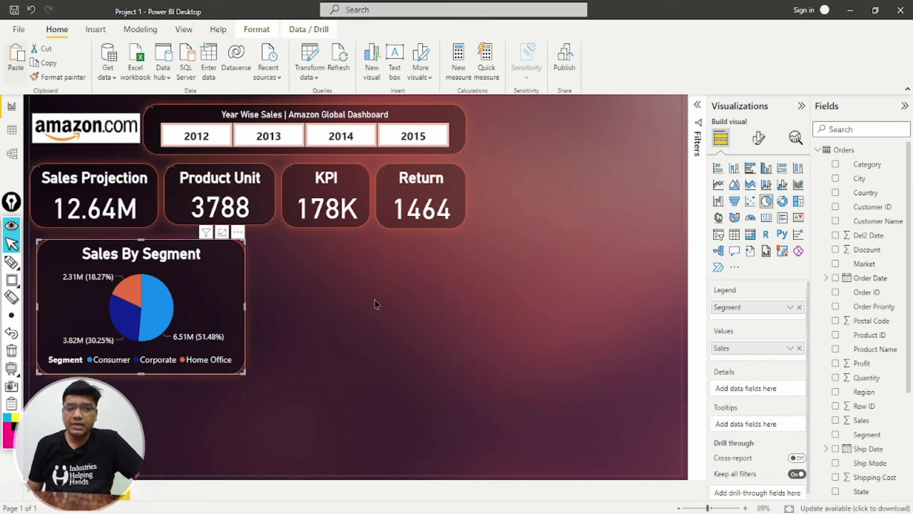
{"action": "left_click", "coordinate": [16, 59]}
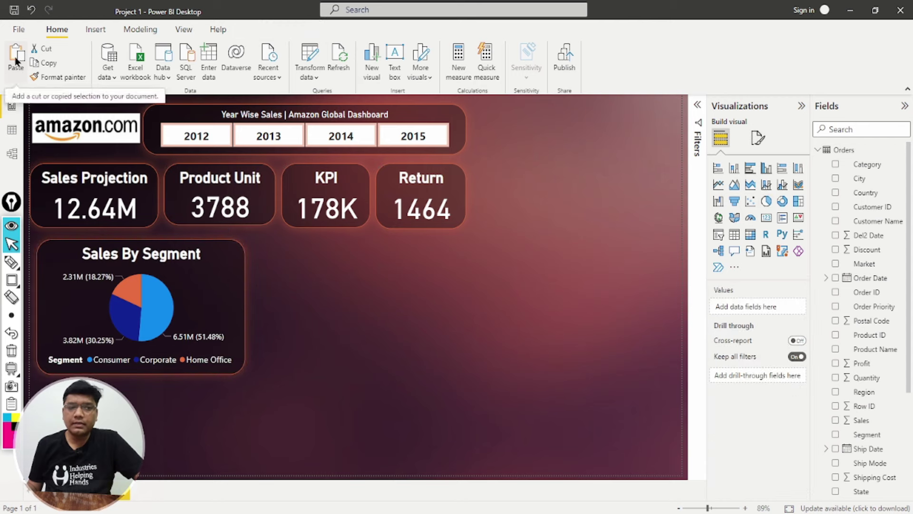
{"action": "left_click", "coordinate": [16, 59]}
{"action": "mouse_move", "coordinate": [225, 293]}
{"action": "left_mouse_down"}
{"action": "mouse_move", "coordinate": [466, 287]}
{"action": "mouse_move", "coordinate": [438, 288]}
{"action": "left_mouse_up"}
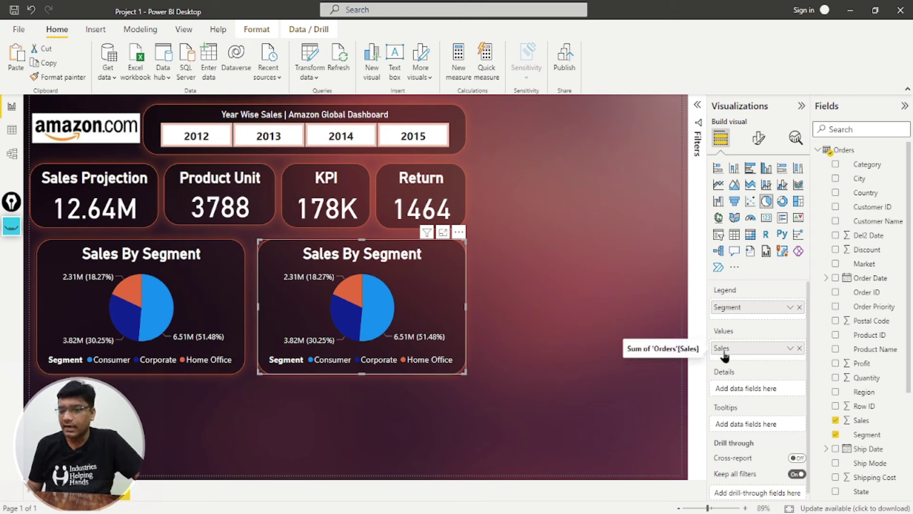
Replace Segment with Market as the copied chart's legend field and convert it to a donut chart.
{"action": "left_click", "coordinate": [800, 307]}
{"action": "left_click_drag", "start_coordinate": [870, 266], "coordinate": [773, 308]}
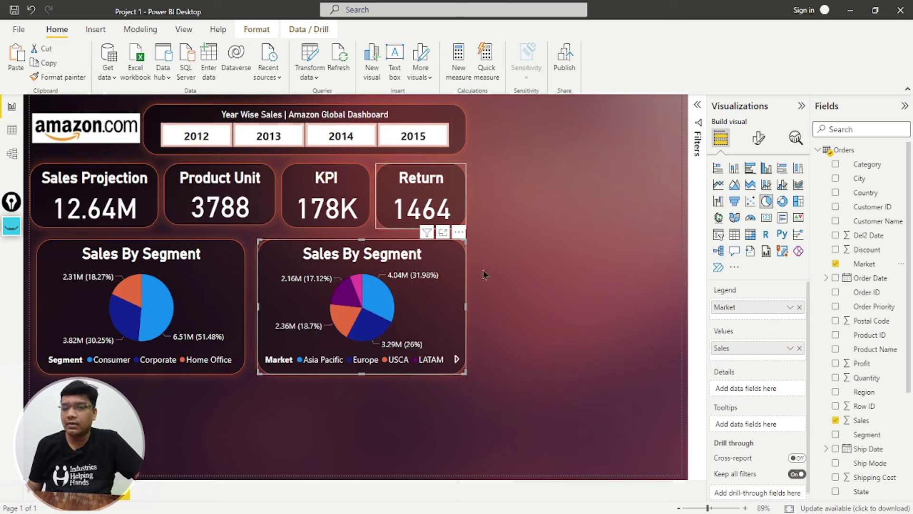
{"action": "left_click", "coordinate": [783, 202]}
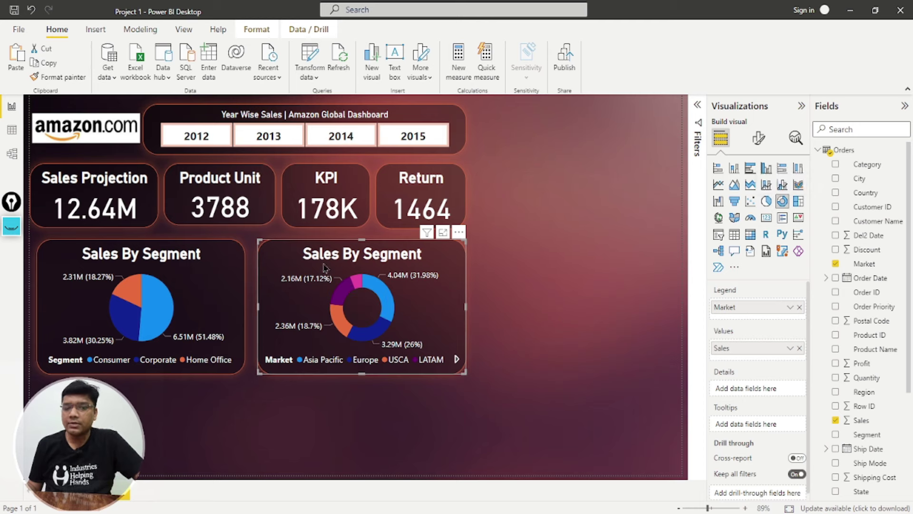
Change the donut chart's title to Sales By Market.
{"action": "left_click", "coordinate": [759, 138]}
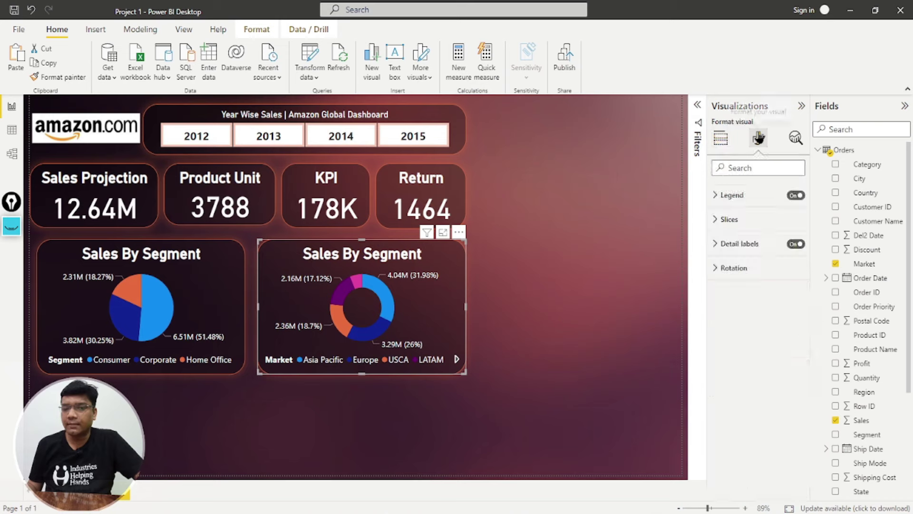
{"action": "left_click", "coordinate": [757, 191]}
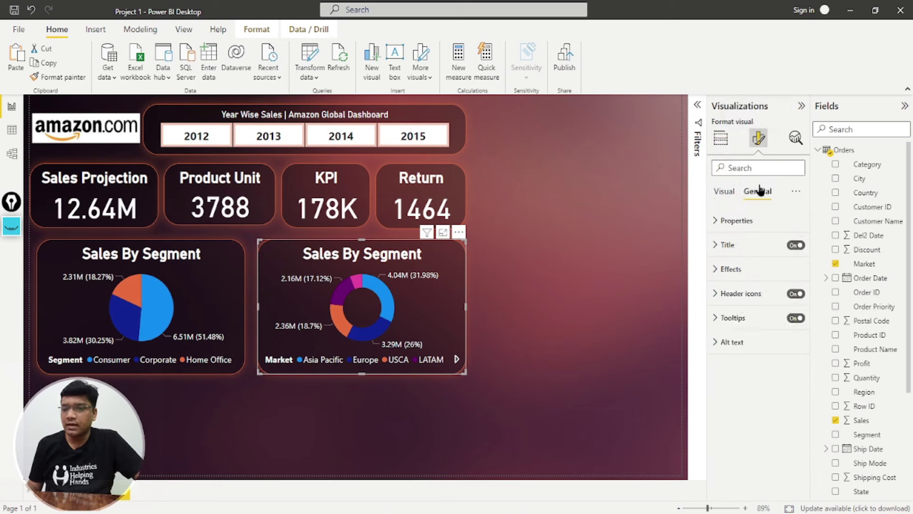
{"action": "left_click", "coordinate": [734, 246]}
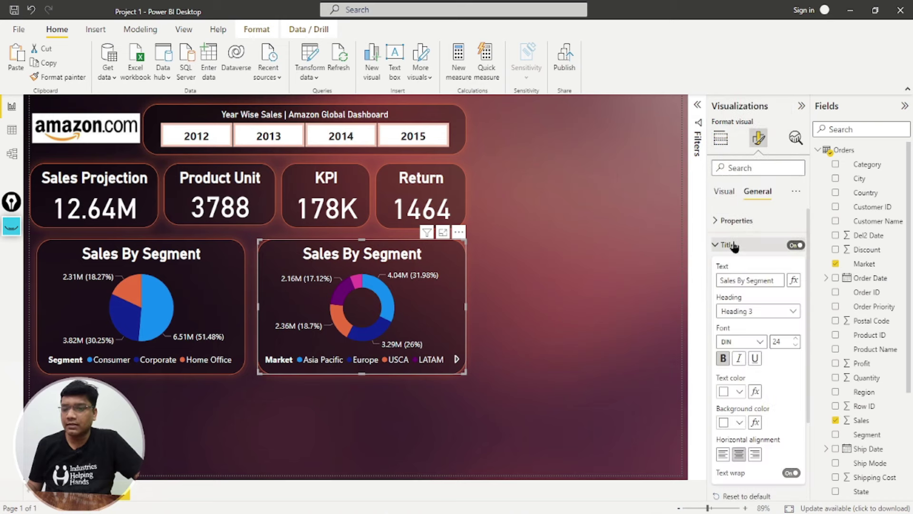
{"action": "double_click", "coordinate": [747, 280]}
{"action": "type", "text": "MAr"}
{"action": "key", "text": "BackSpace"}
{"action": "key", "text": "BackSpace"}
{"action": "type", "text": "arket"}
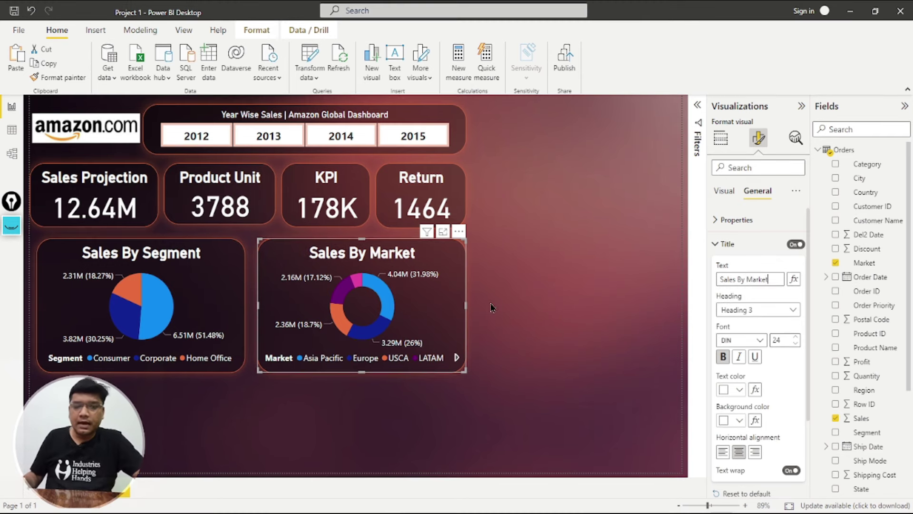
{"action": "left_click", "coordinate": [471, 320]}
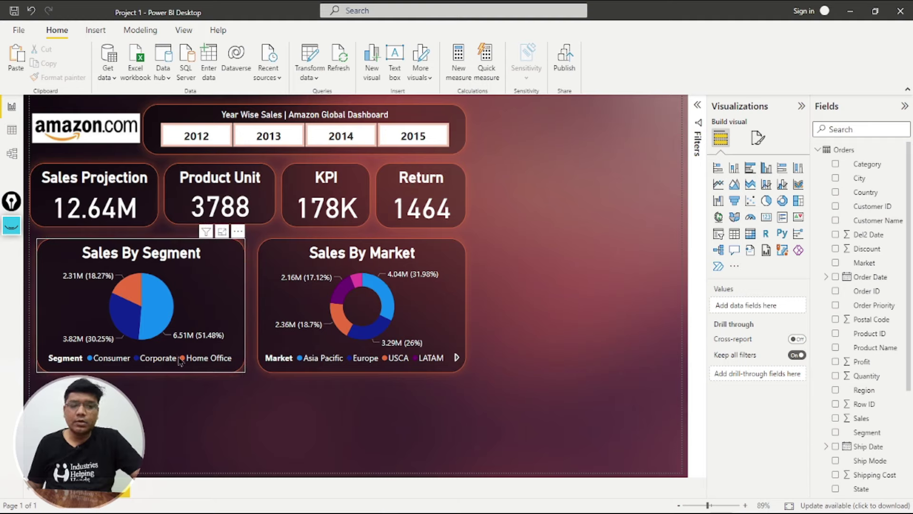
Test the dashboard's cross-filtering with the year 2013 and the Asia Pacific slice of Sales By Market, and clear both filters.
{"action": "left_click", "coordinate": [269, 137]}
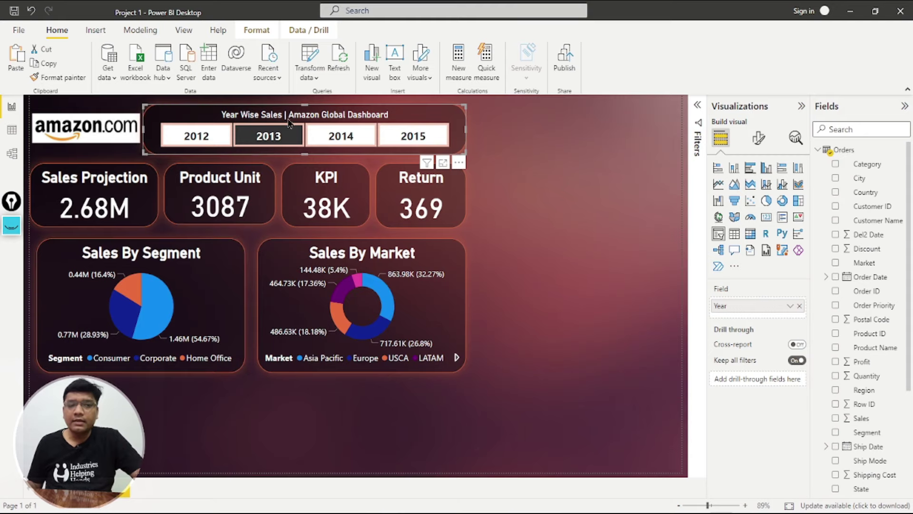
{"action": "left_click", "coordinate": [275, 134]}
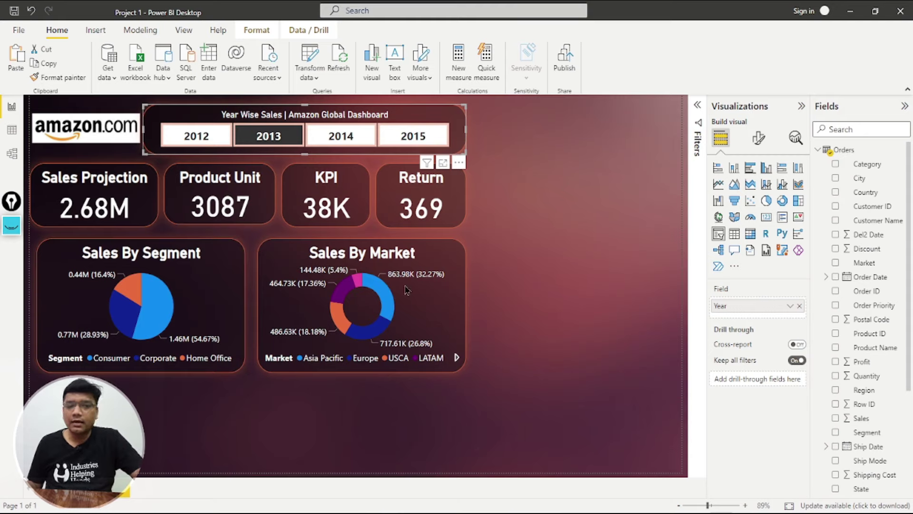
{"action": "left_click", "coordinate": [387, 303]}
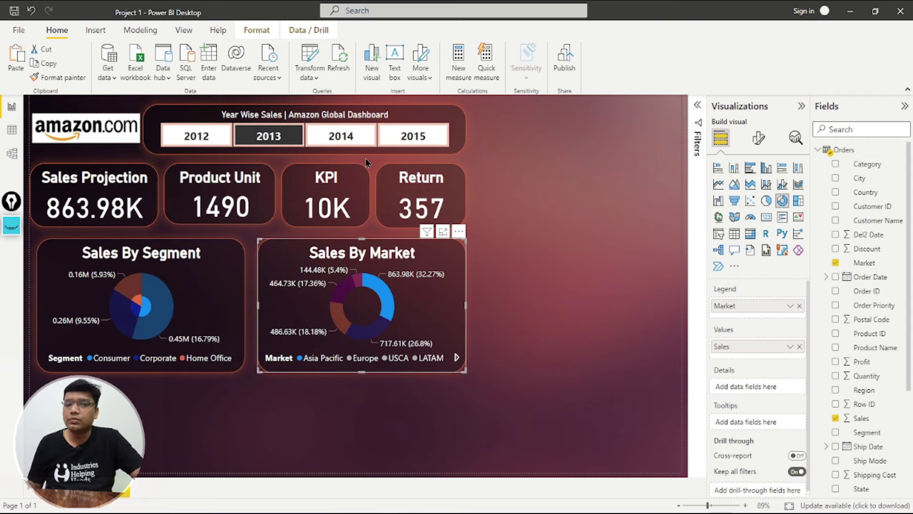
{"action": "left_click", "coordinate": [267, 141]}
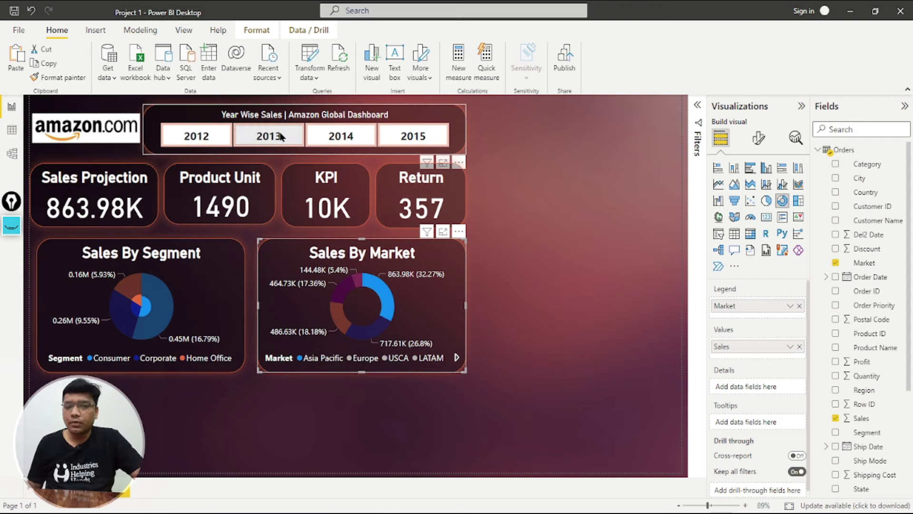
{"action": "left_click", "coordinate": [281, 137]}
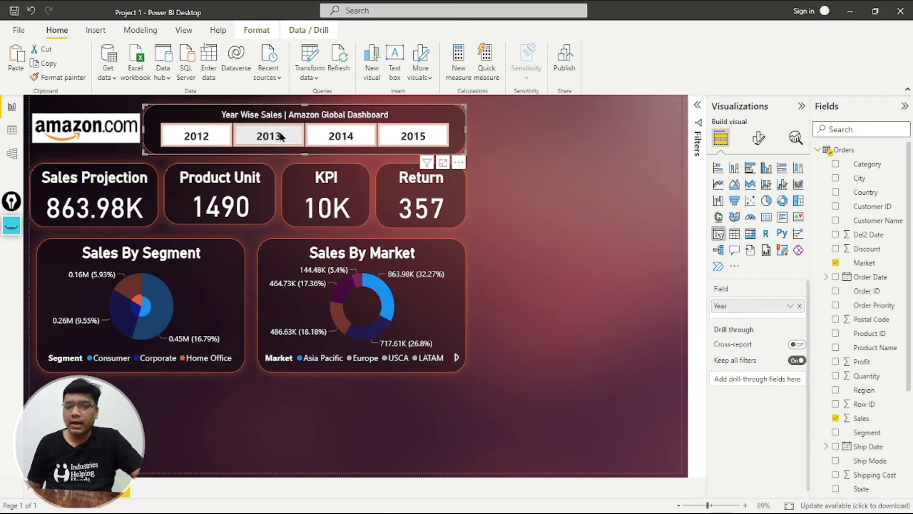
{"action": "left_click", "coordinate": [381, 282]}
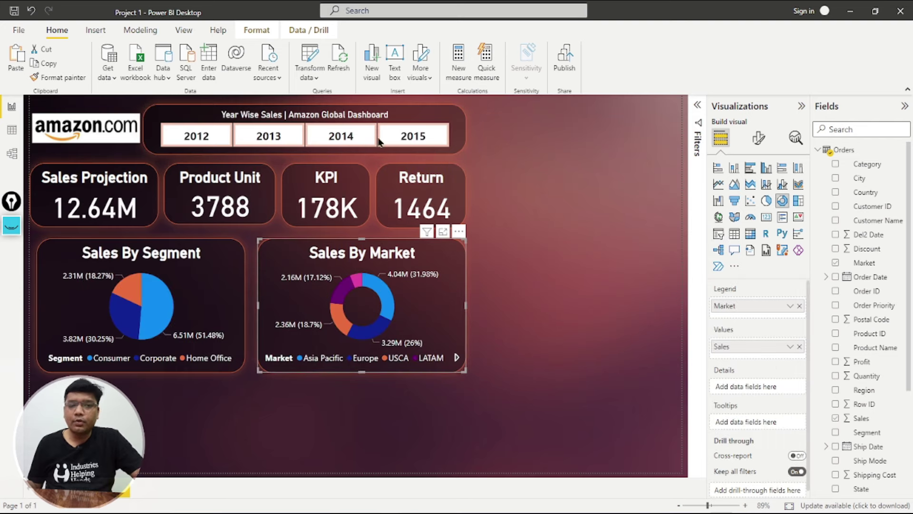
{"action": "left_click", "coordinate": [143, 259]}
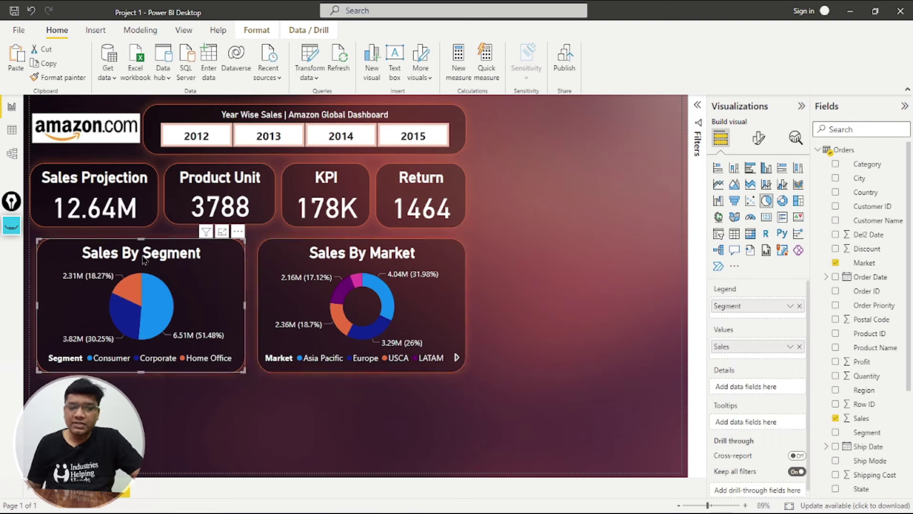
{"action": "left_click", "coordinate": [425, 268]}
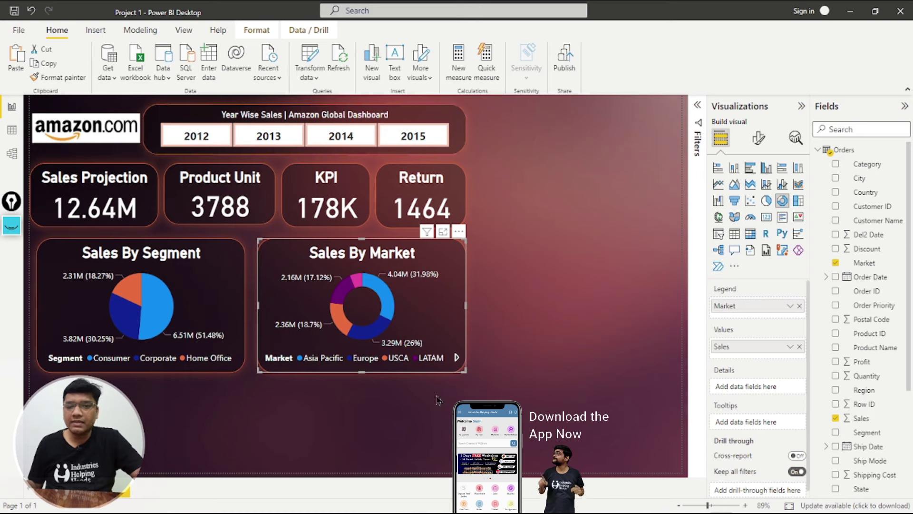
Reduce the height of the Sales By Segment pie chart and the Sales By Market donut chart to match each other.
{"action": "left_click", "coordinate": [237, 365]}
{"action": "left_click_drag", "start_coordinate": [242, 379], "coordinate": [241, 350]}
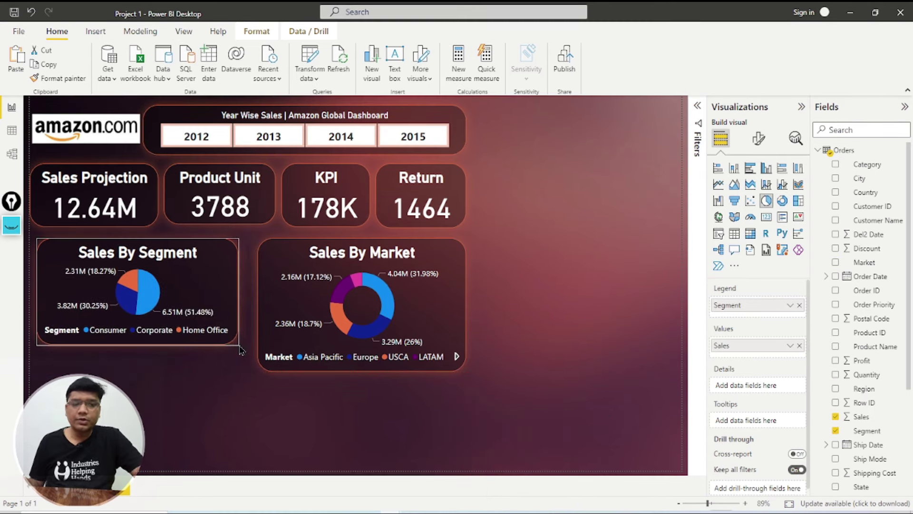
{"action": "left_click", "coordinate": [296, 342]}
{"action": "left_click_drag", "start_coordinate": [466, 371], "coordinate": [470, 351]}
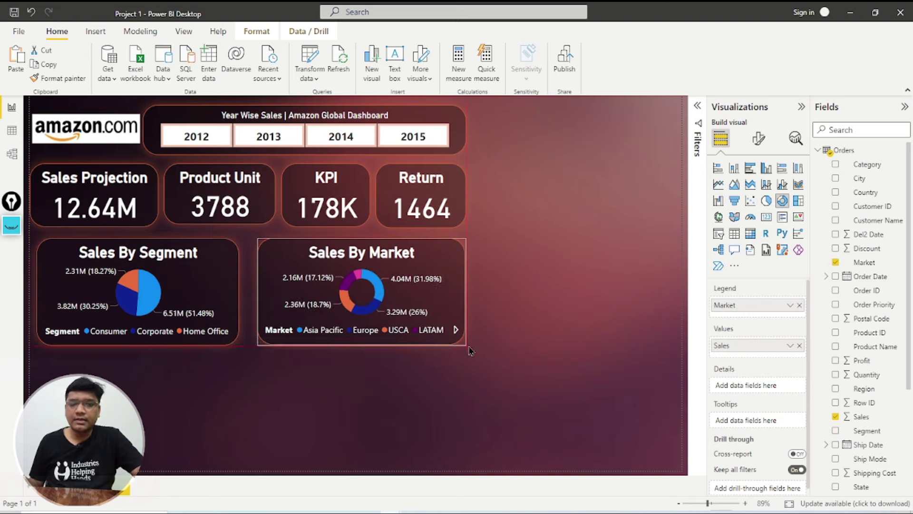
Move both sales charts up close beneath the cards and widen Sales By Market towards Sales By Segment.
{"action": "mouse_move", "coordinate": [449, 320]}
{"action": "left_mouse_down"}
{"action": "mouse_move", "coordinate": [441, 305]}
{"action": "mouse_move", "coordinate": [448, 310]}
{"action": "left_mouse_up"}
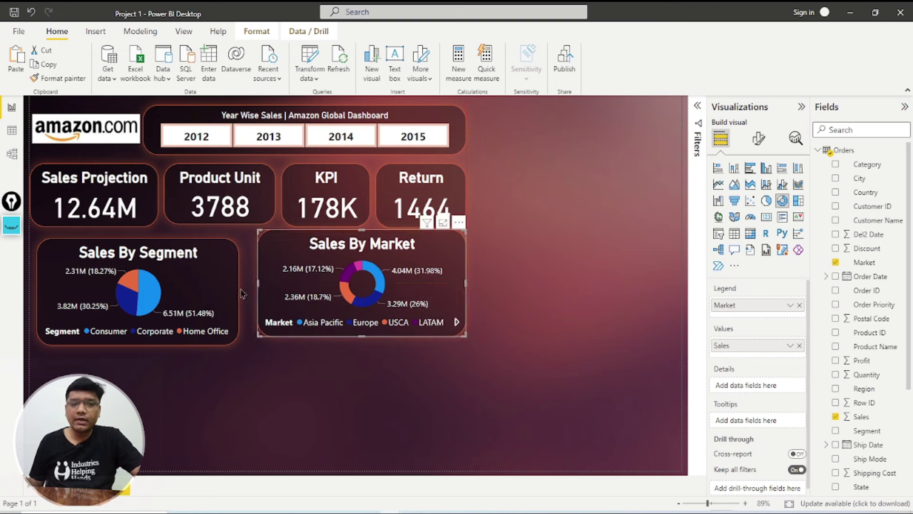
{"action": "left_click_drag", "start_coordinate": [222, 271], "coordinate": [222, 265]}
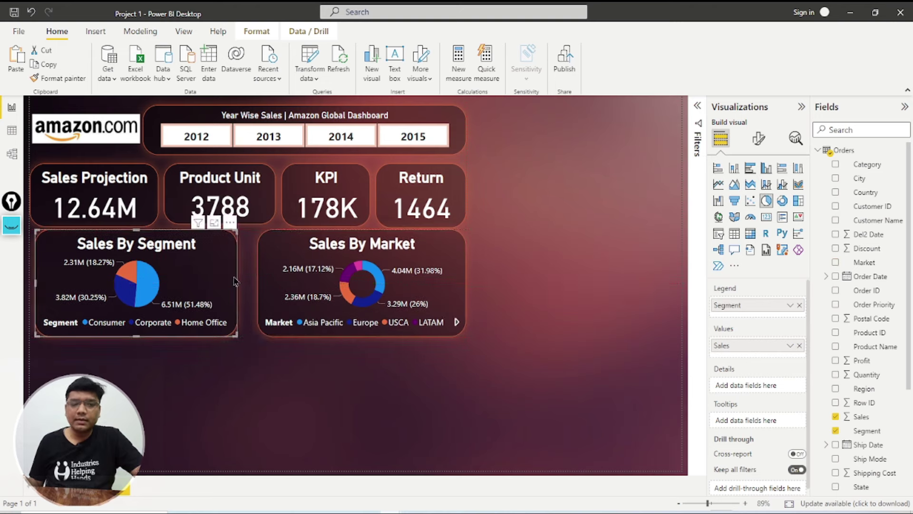
{"action": "left_click", "coordinate": [263, 287]}
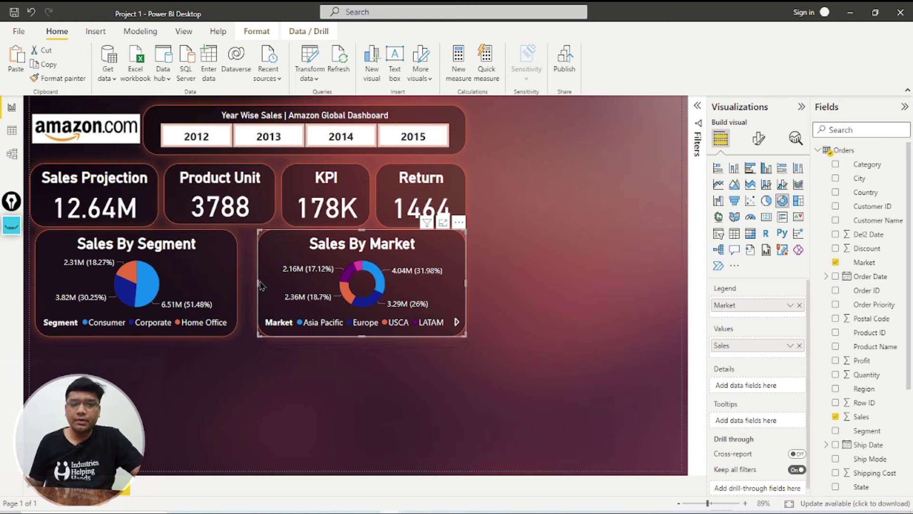
{"action": "left_click_drag", "start_coordinate": [255, 289], "coordinate": [242, 287]}
{"action": "left_click", "coordinate": [520, 271]}
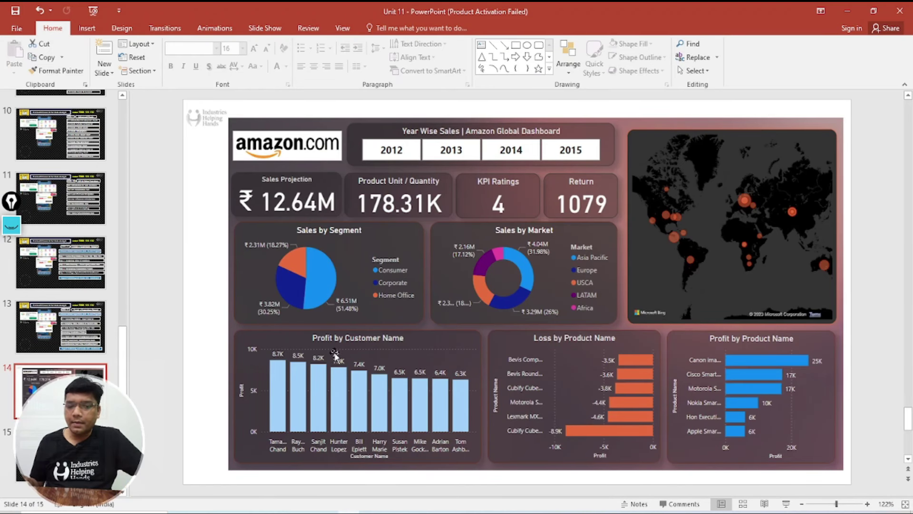
Examine the unit outline and the reference dashboard slide in the PowerPoint deck, and return to Power BI.
{"action": "left_click", "coordinate": [64, 327]}
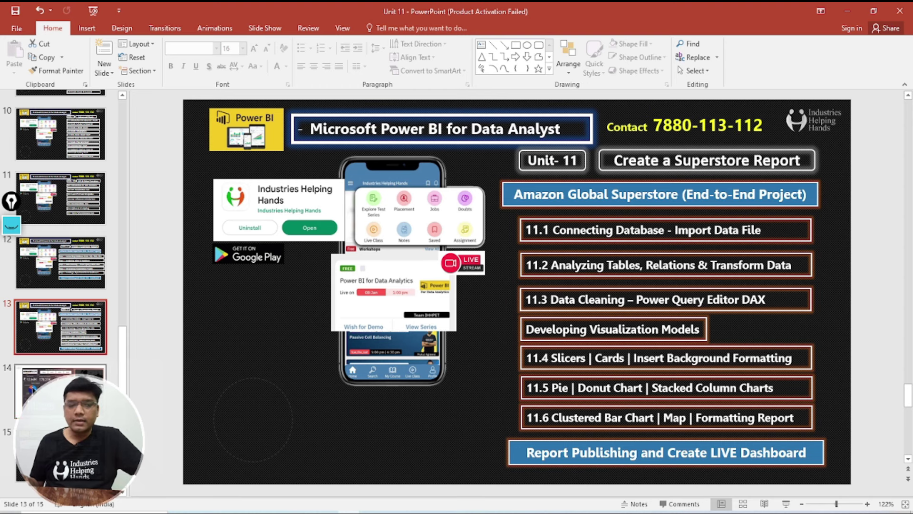
{"action": "key", "text": "Down"}
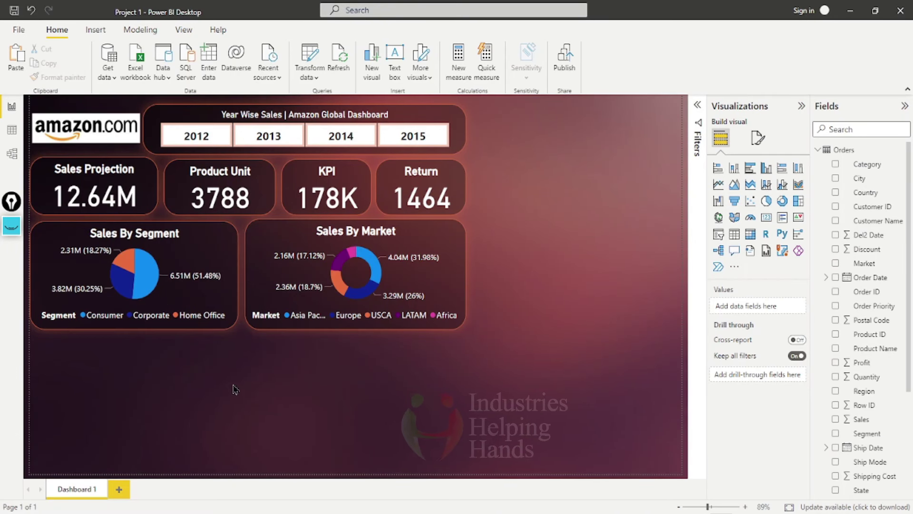
Add a blank stacked column chart to the empty area beside the cards and enlarge it.
{"action": "left_click", "coordinate": [735, 169]}
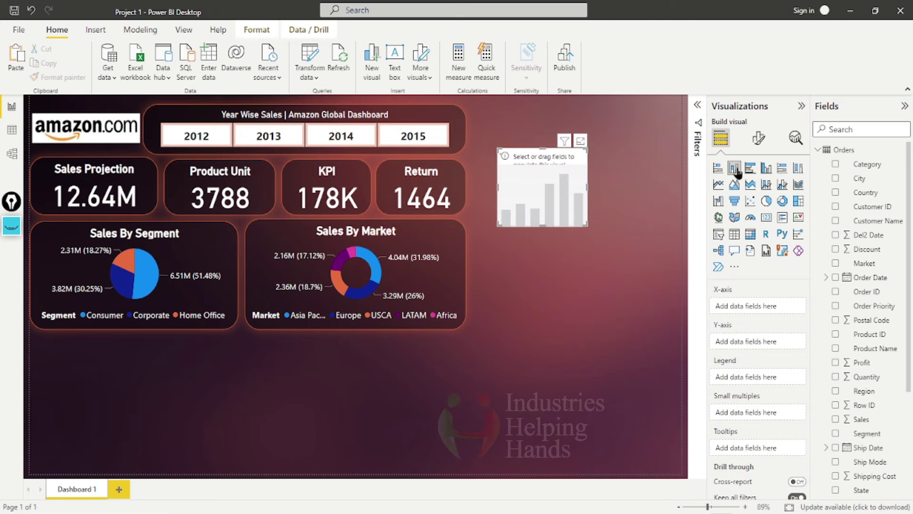
{"action": "left_click", "coordinate": [588, 230]}
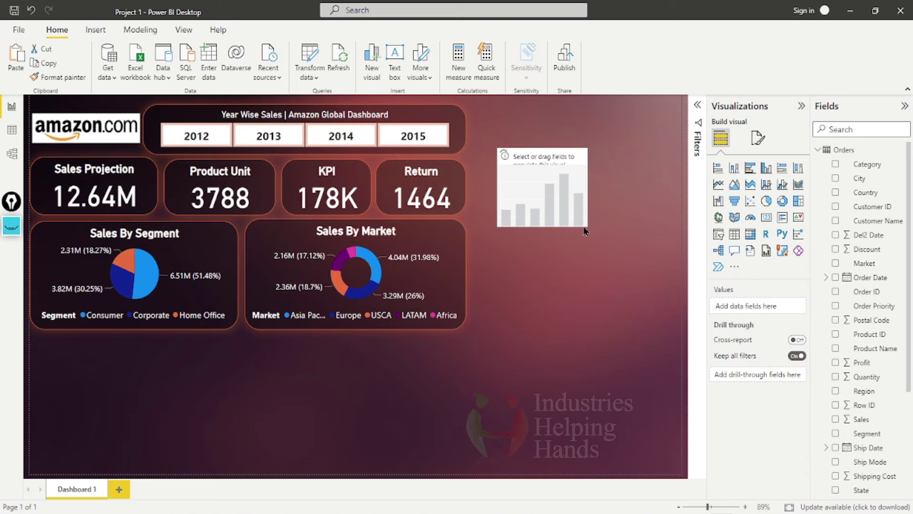
{"action": "left_click", "coordinate": [574, 201]}
{"action": "left_click_drag", "start_coordinate": [587, 225], "coordinate": [669, 263]}
Outline the Stacked column chart visual type with a pink rectangle annotation, and hide the annotation.
{"action": "left_click", "coordinate": [11, 226]}
{"action": "left_click", "coordinate": [10, 280]}
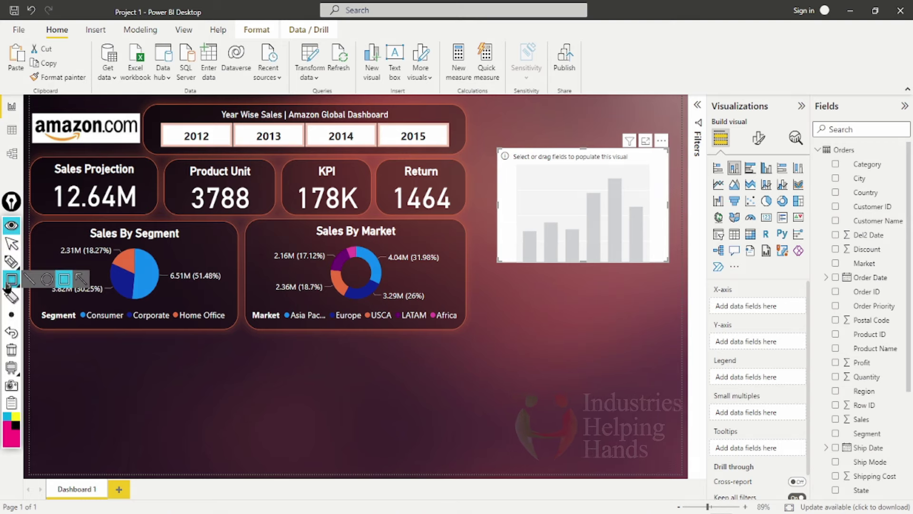
{"action": "left_click_drag", "start_coordinate": [720, 153], "coordinate": [752, 190]}
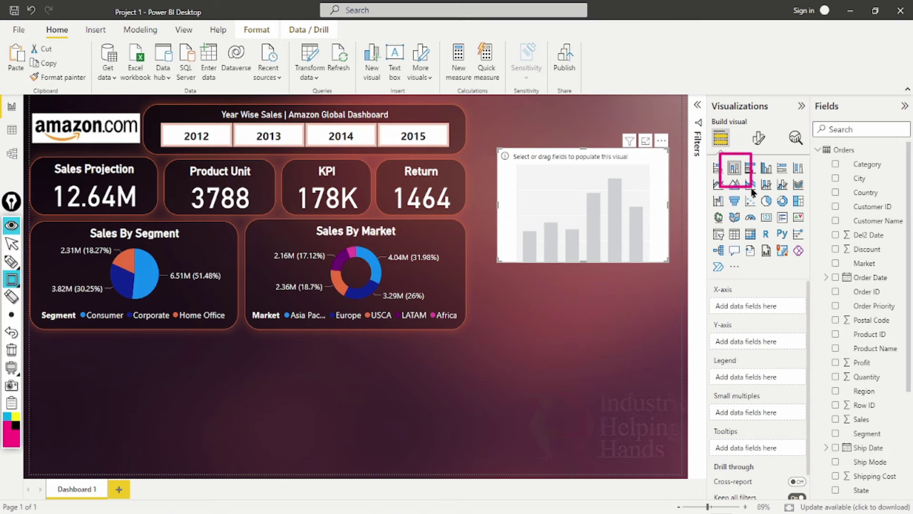
{"action": "left_click", "coordinate": [11, 243]}
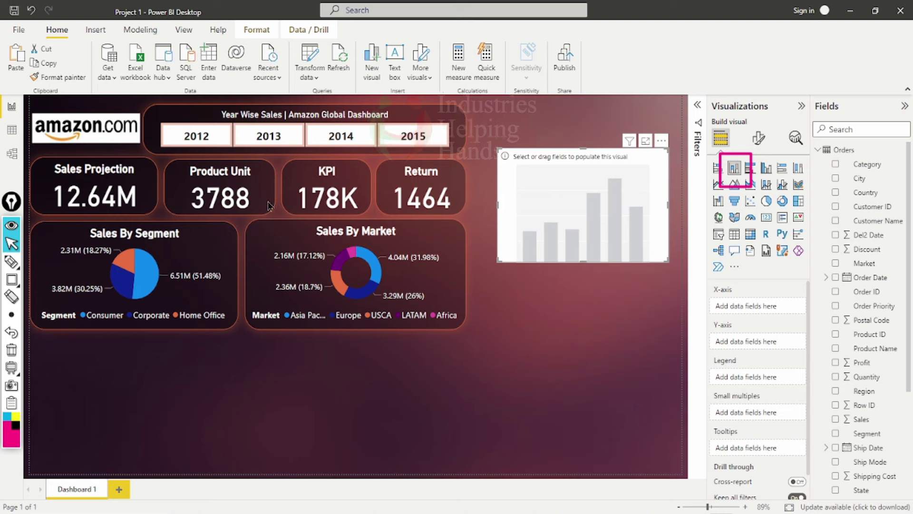
{"action": "left_click", "coordinate": [12, 225]}
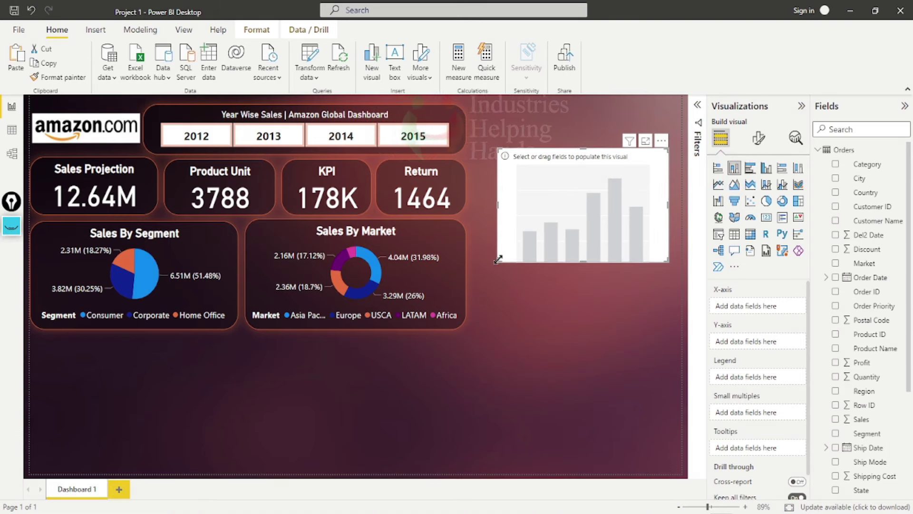
Resize the Profit by Customer Name column chart to a compact size and place it in the empty area beside the slicer and cards.
{"action": "left_click_drag", "start_coordinate": [484, 289], "coordinate": [413, 334]}
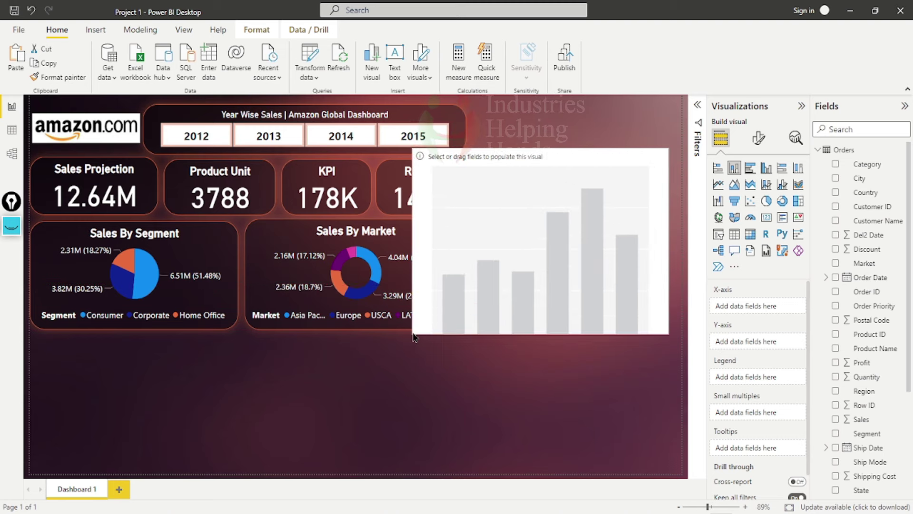
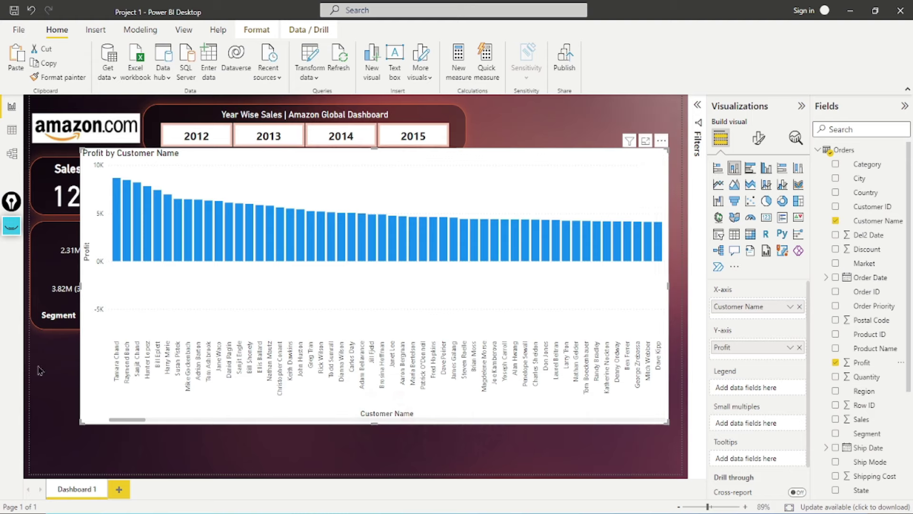
{"action": "left_click_drag", "start_coordinate": [81, 422], "coordinate": [362, 334]}
{"action": "left_click_drag", "start_coordinate": [420, 329], "coordinate": [487, 309]}
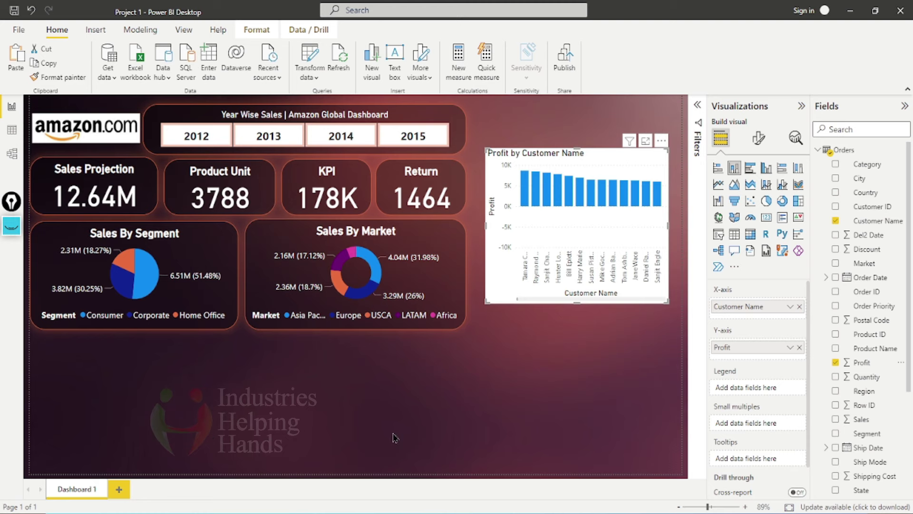
{"action": "left_click", "coordinate": [408, 448]}
{"action": "left_click", "coordinate": [578, 235]}
{"action": "left_click_drag", "start_coordinate": [552, 238], "coordinate": [469, 269]}
{"action": "left_click_drag", "start_coordinate": [594, 188], "coordinate": [611, 144]}
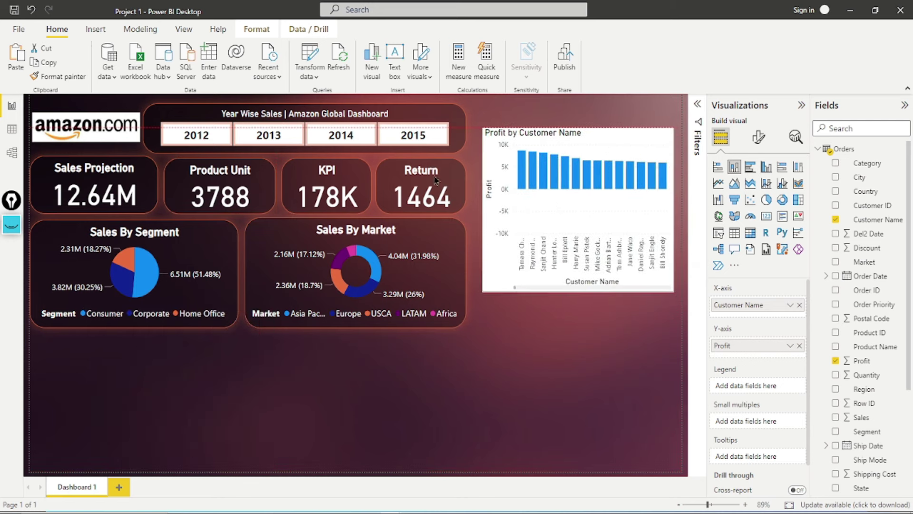
Duplicate the Sales By Market donut chart and place the copy in the empty area below it.
{"action": "left_click", "coordinate": [453, 250]}
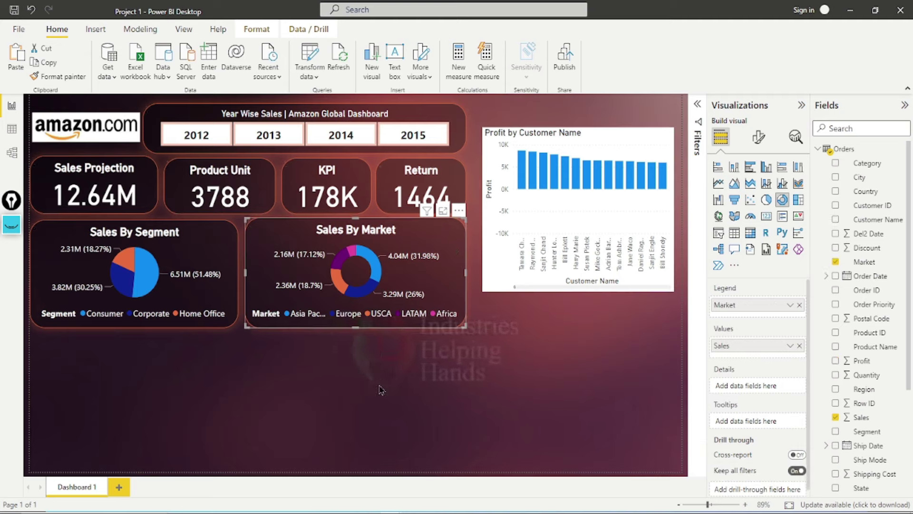
{"action": "left_click", "coordinate": [14, 55]}
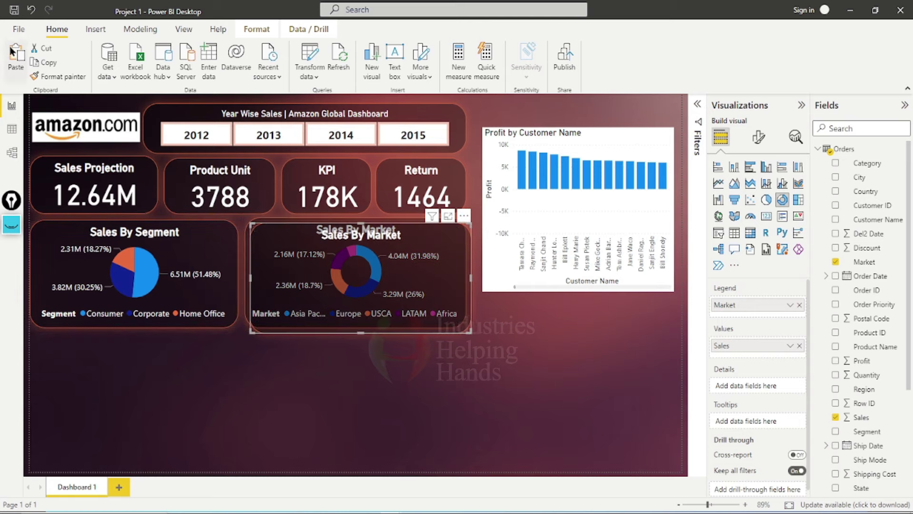
{"action": "left_click_drag", "start_coordinate": [375, 241], "coordinate": [386, 360]}
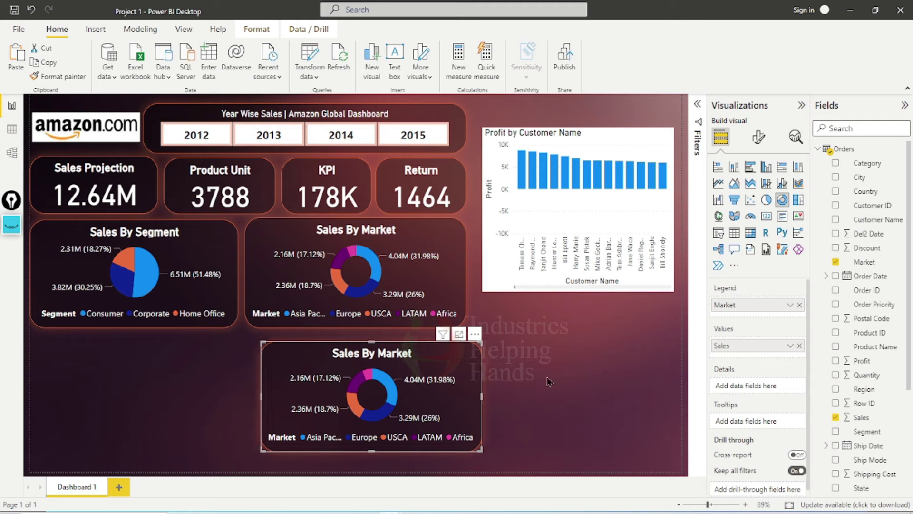
Convert the copied donut chart to a stacked column chart and stretch it across the space beneath both sales charts.
{"action": "left_click", "coordinate": [735, 175]}
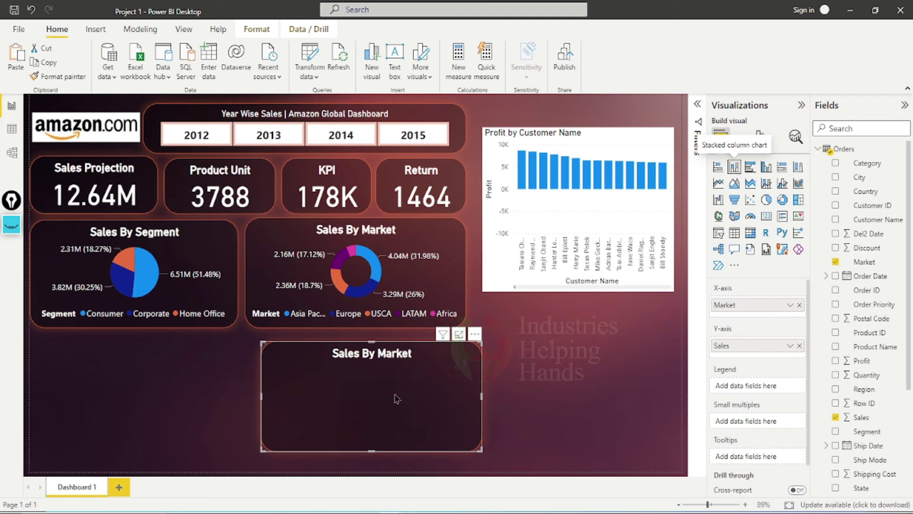
{"action": "left_click_drag", "start_coordinate": [481, 447], "coordinate": [585, 443]}
{"action": "left_click_drag", "start_coordinate": [553, 405], "coordinate": [331, 400]}
{"action": "left_click_drag", "start_coordinate": [355, 456], "coordinate": [447, 464]}
{"action": "left_click", "coordinate": [212, 369]}
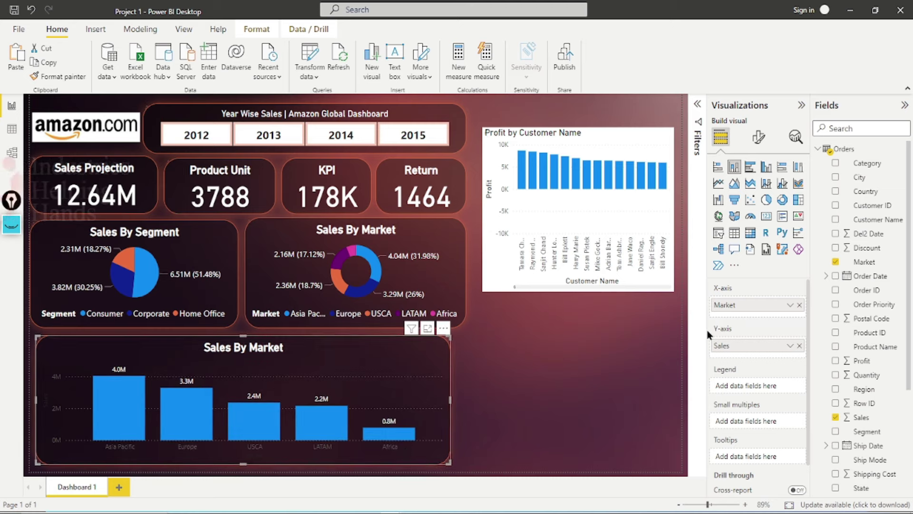
Replace the copied column chart's fields with Customer Name on the X-axis and Profit on the Y-axis.
{"action": "left_click", "coordinate": [800, 304]}
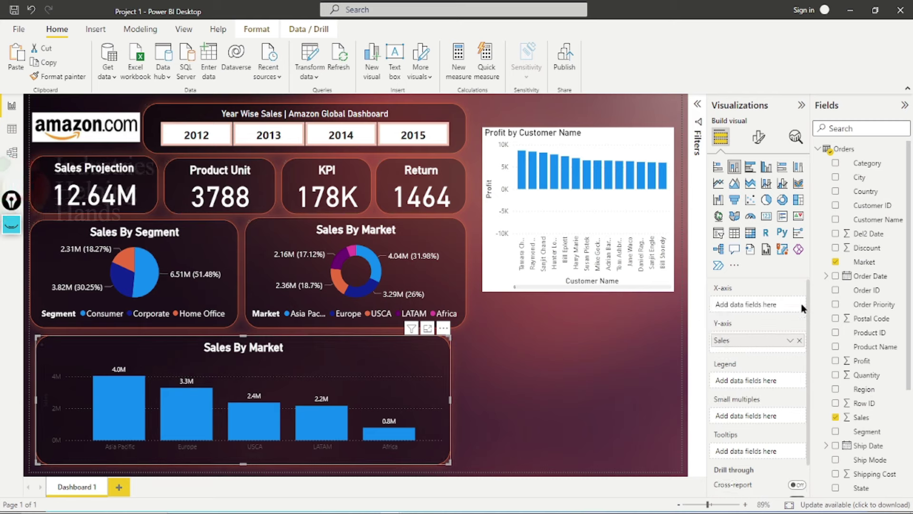
{"action": "left_click", "coordinate": [797, 340]}
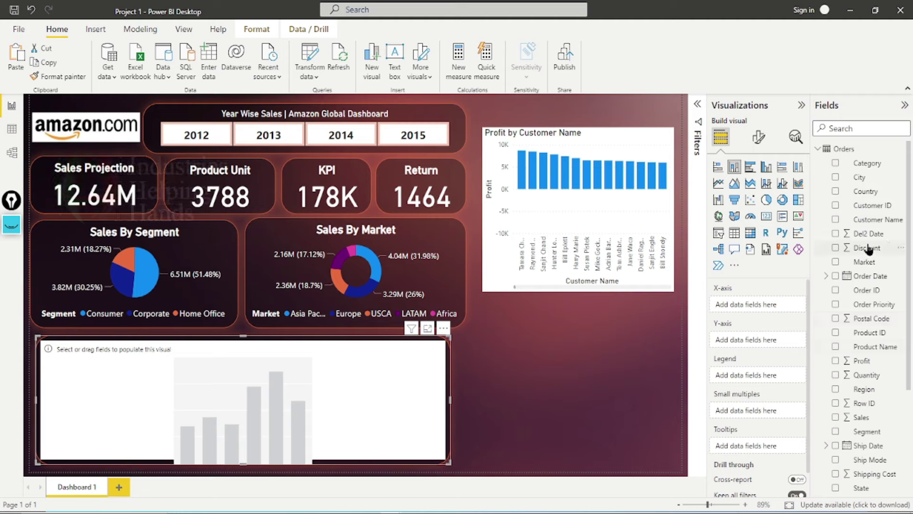
{"action": "left_click_drag", "start_coordinate": [850, 244], "coordinate": [742, 318]}
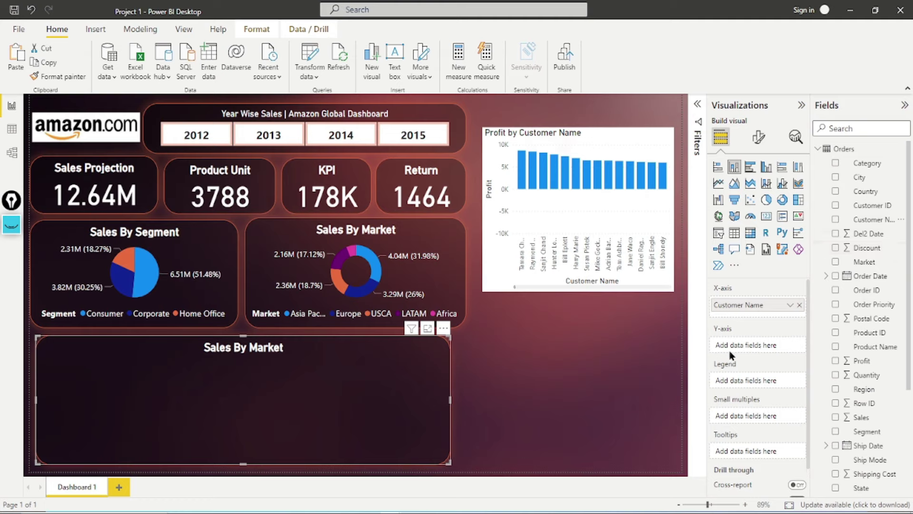
{"action": "left_click_drag", "start_coordinate": [865, 361], "coordinate": [752, 350]}
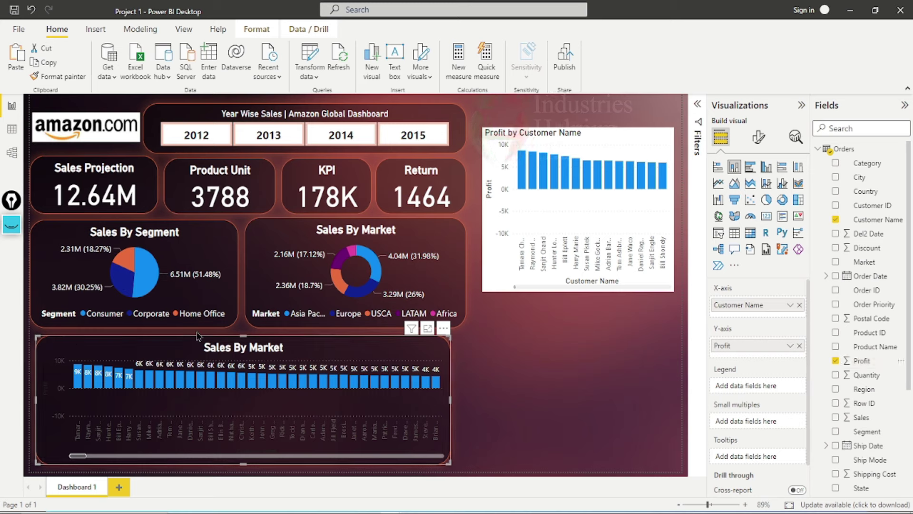
Set the lower column chart's Customer Name filter to Top N, showing the top 10 items by Profit.
{"action": "mouse_move", "coordinate": [380, 380]}
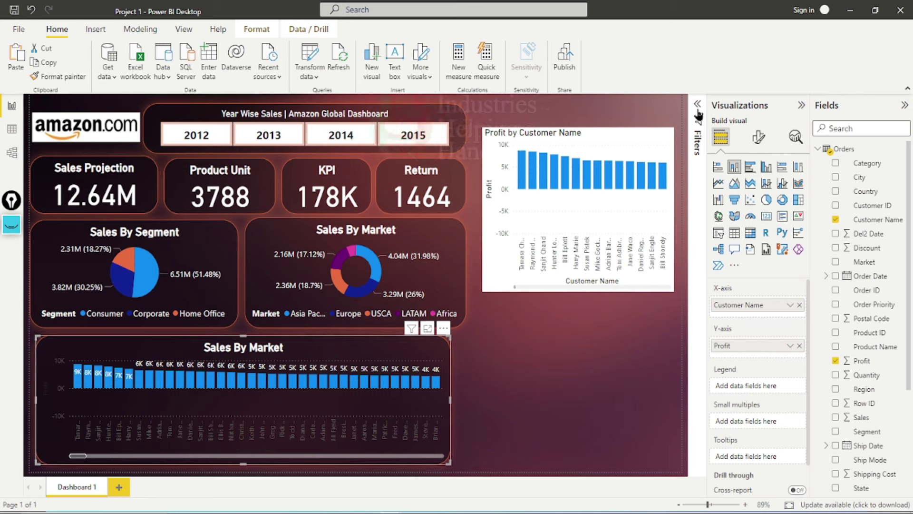
{"action": "left_click", "coordinate": [698, 107]}
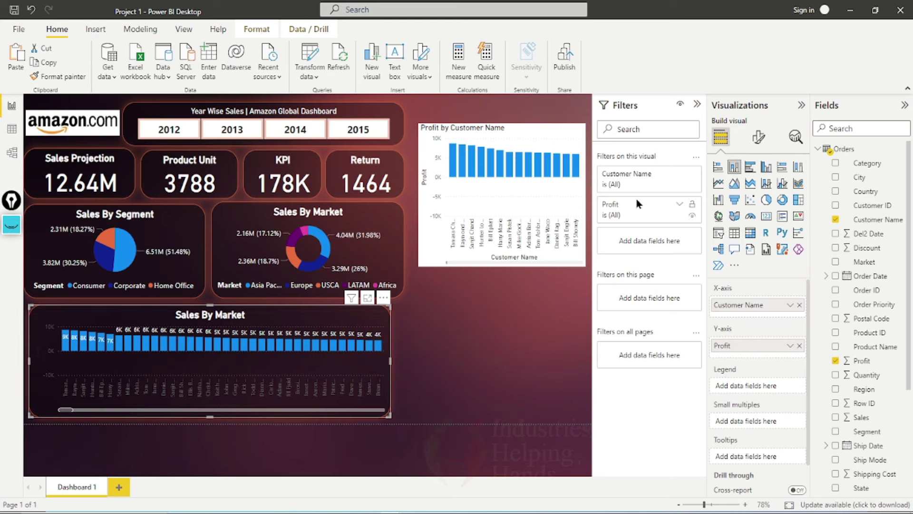
{"action": "left_click", "coordinate": [646, 181]}
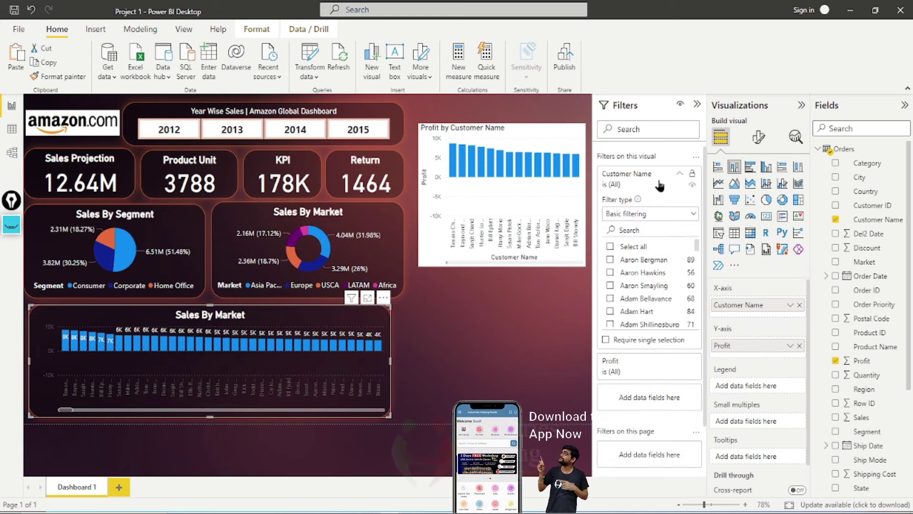
{"action": "left_click", "coordinate": [665, 214]}
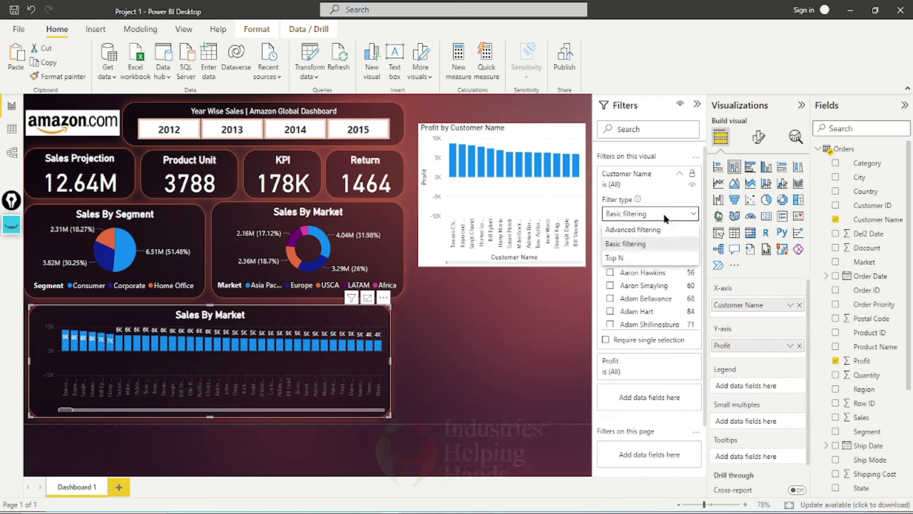
{"action": "left_click", "coordinate": [618, 258]}
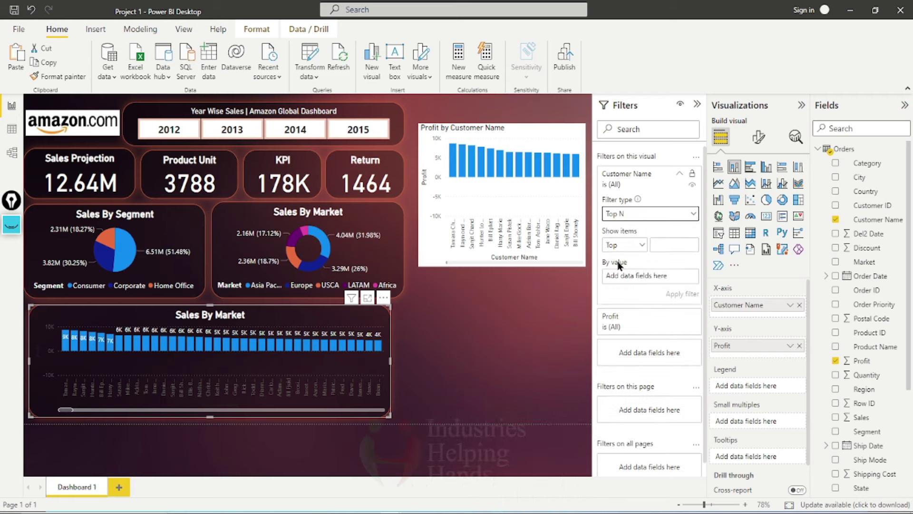
{"action": "left_click", "coordinate": [682, 246]}
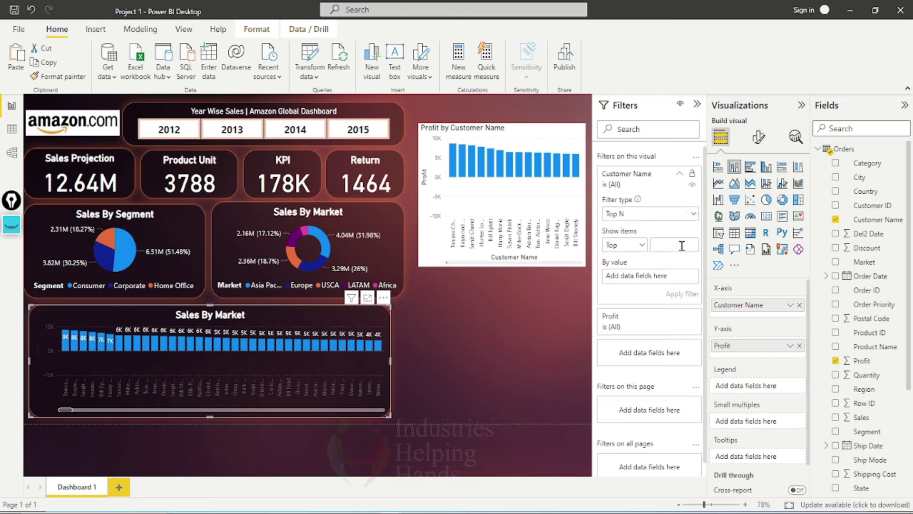
{"action": "type", "text": "10"}
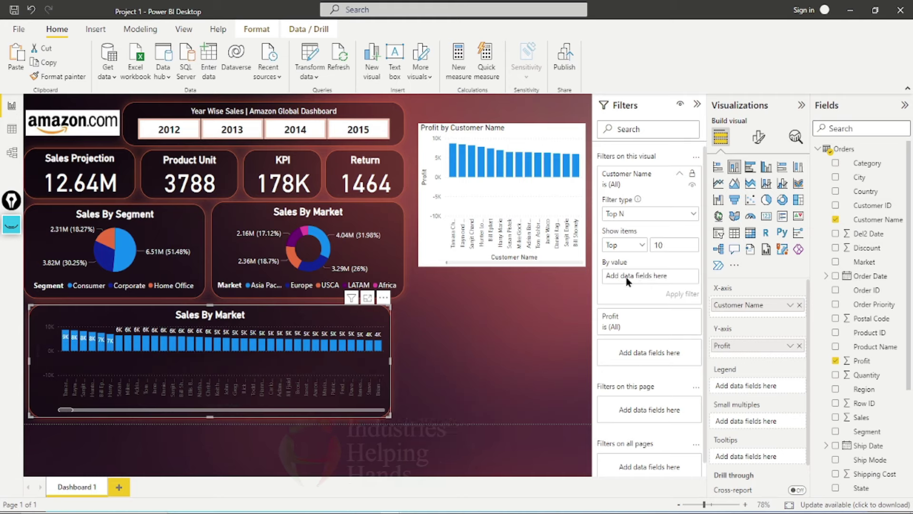
{"action": "left_click_drag", "start_coordinate": [858, 367], "coordinate": [654, 282]}
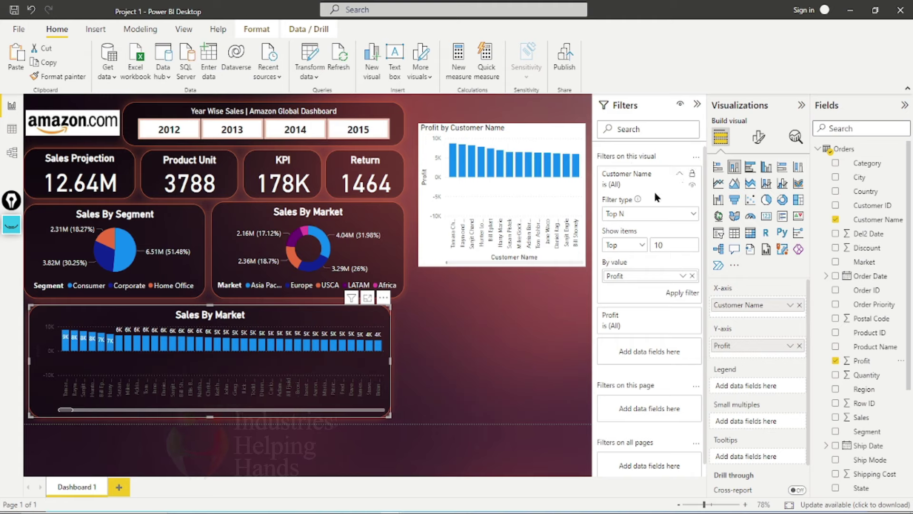
Reselect Top N with 10 items for the Customer Name filter and apply it to the lower column chart.
{"action": "left_click", "coordinate": [658, 218]}
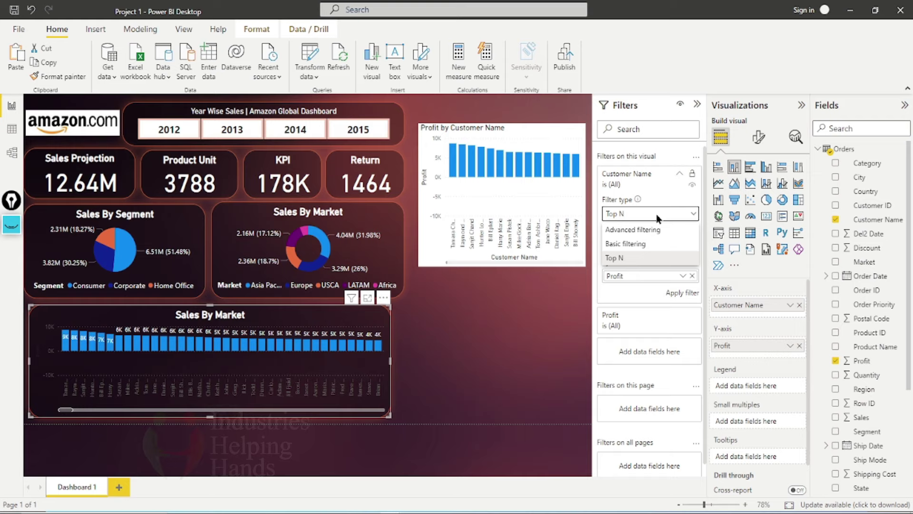
{"action": "left_click", "coordinate": [626, 257]}
{"action": "left_click", "coordinate": [662, 246]}
{"action": "type", "text": "10"}
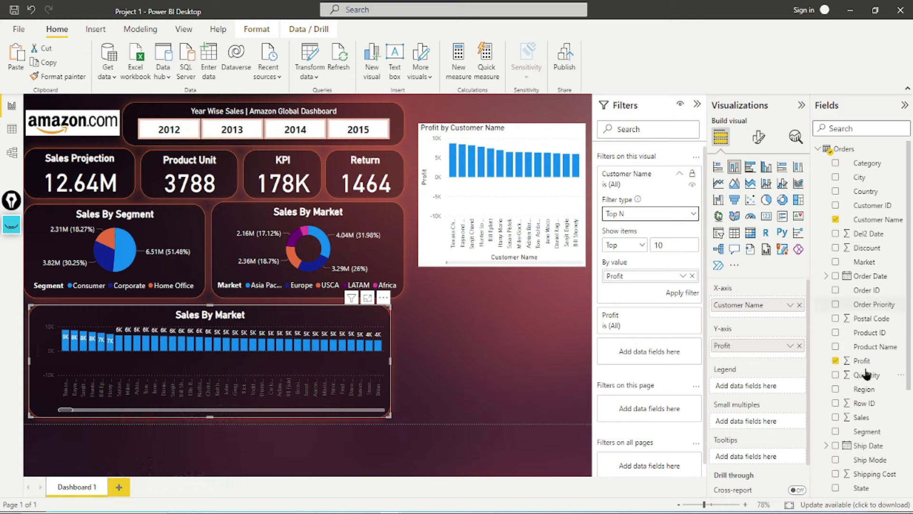
{"action": "left_click", "coordinate": [683, 298]}
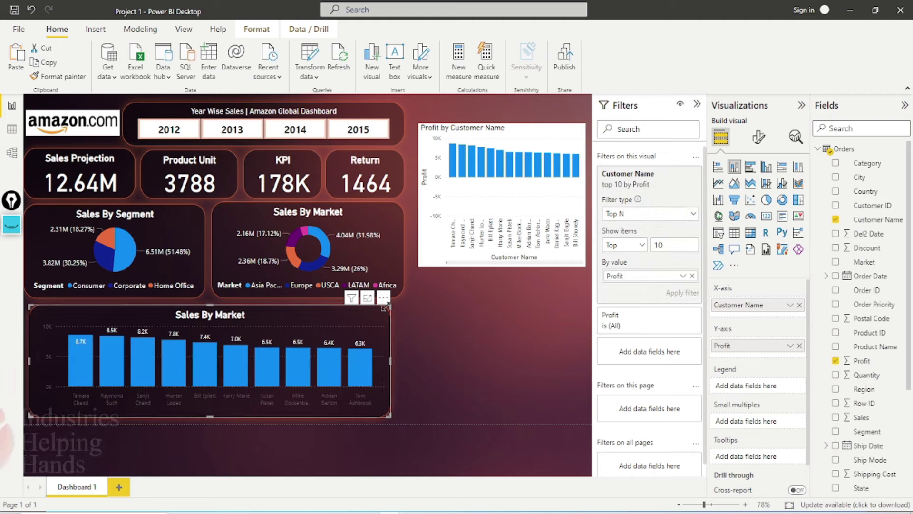
Delete the original white Profit by Customer Name column chart and reselect the styled column chart.
{"action": "left_click_drag", "start_coordinate": [388, 305], "coordinate": [389, 309]}
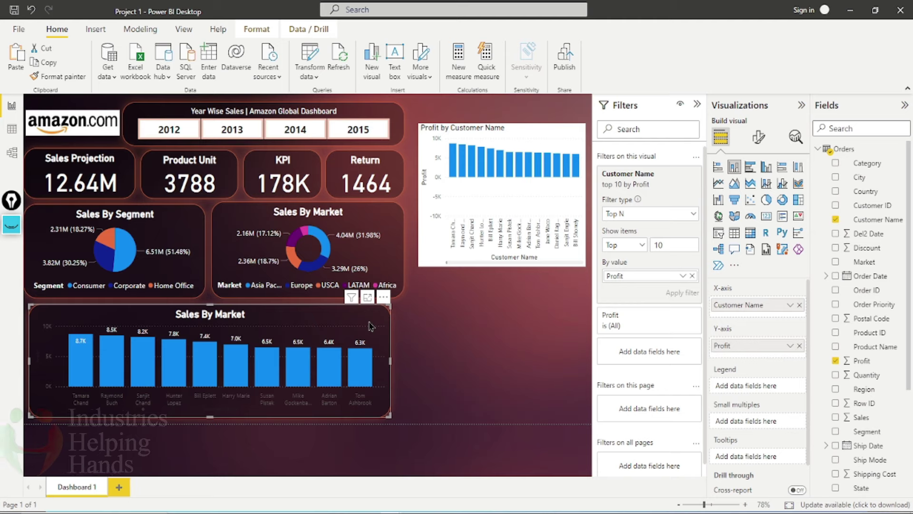
{"action": "left_click", "coordinate": [424, 268]}
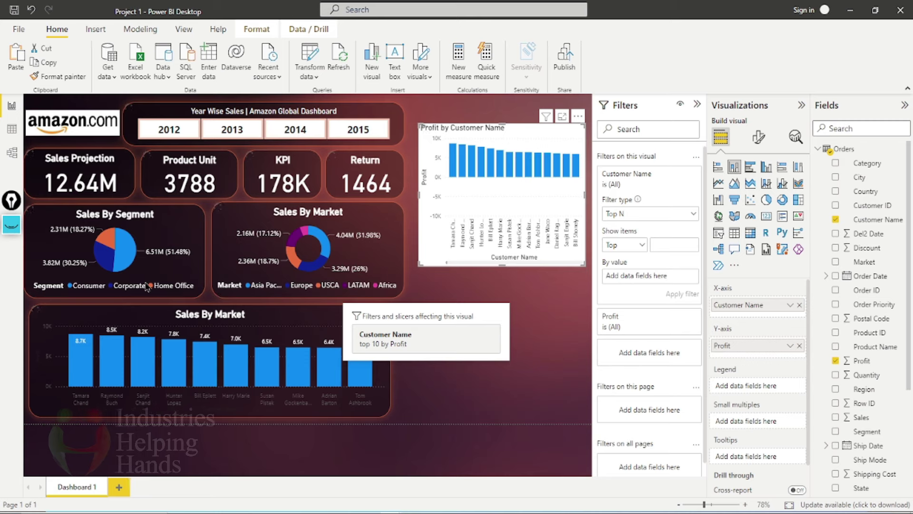
{"action": "left_click_drag", "start_coordinate": [147, 287], "coordinate": [147, 284]}
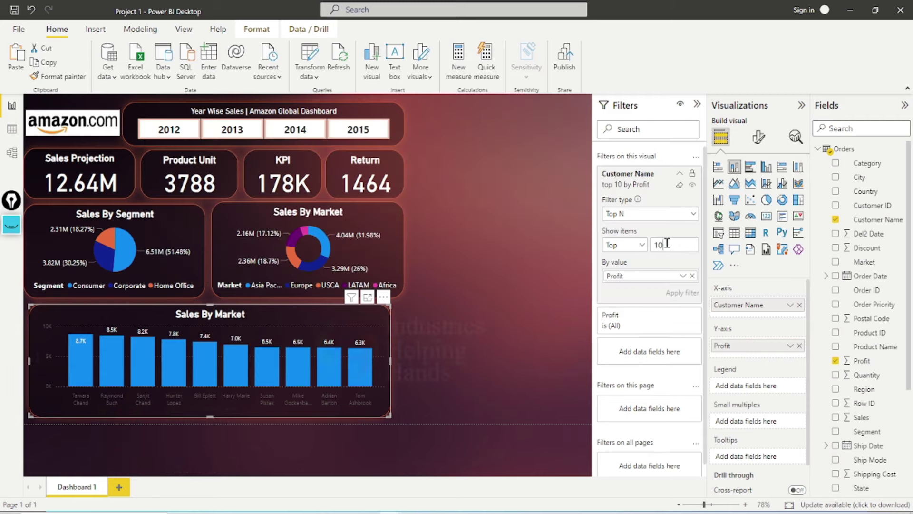
Change the styled column chart's Customer Name filter to the top 5 by Profit, apply it and deselect the chart.
{"action": "type", "text": "5"}
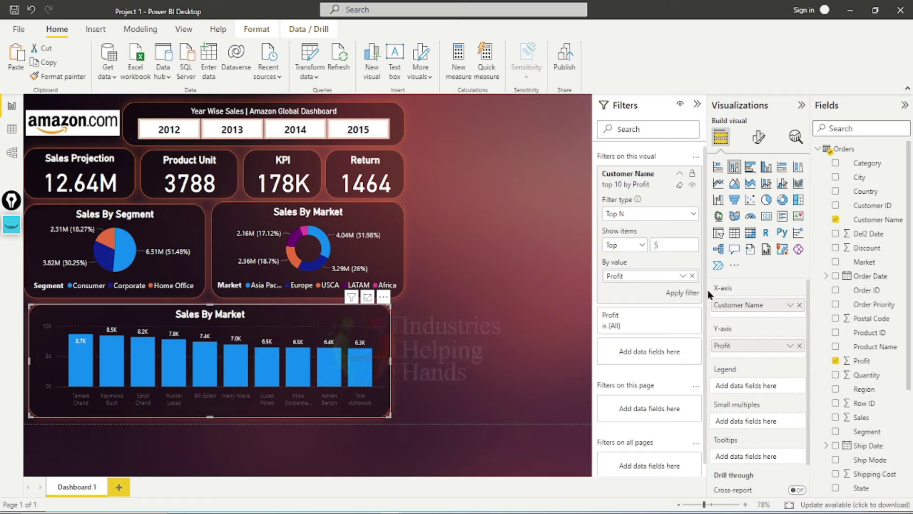
{"action": "left_click", "coordinate": [689, 297]}
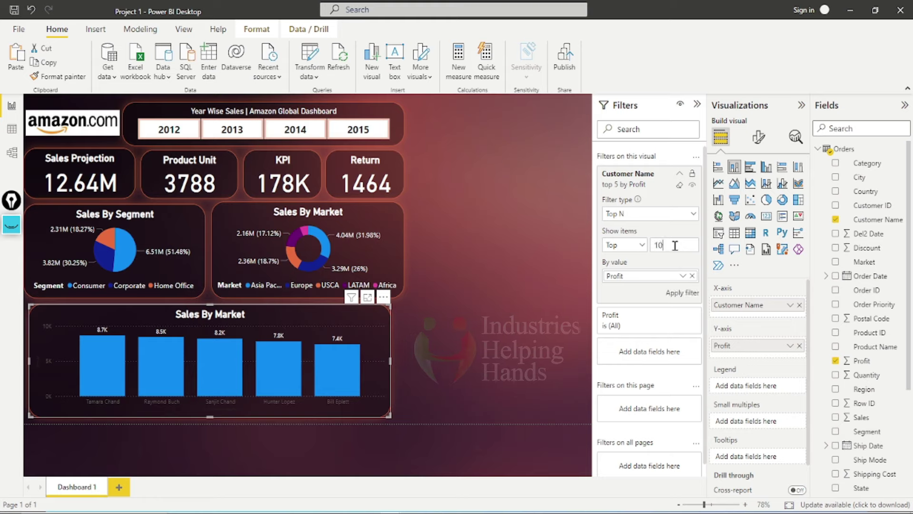
{"action": "left_click", "coordinate": [510, 285]}
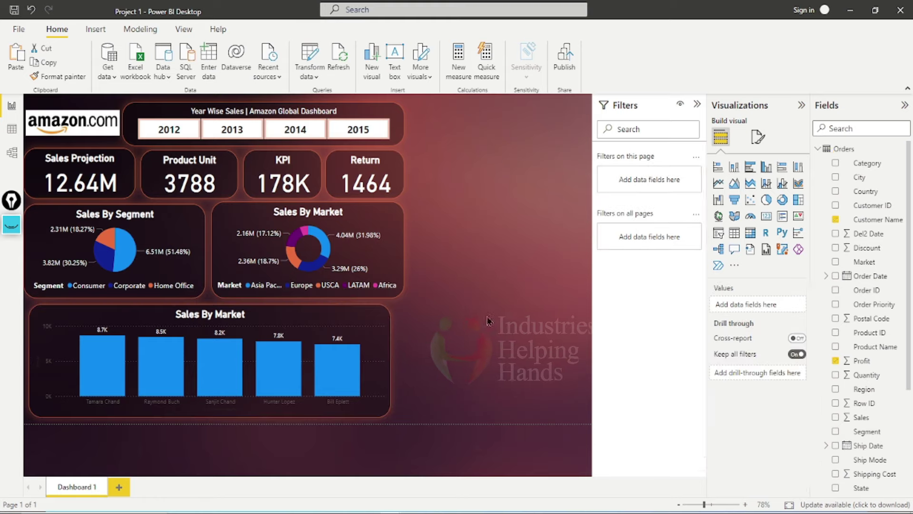
Set the customer bar chart's Customer Name filter to show the top 10 by Profit.
{"action": "left_click", "coordinate": [364, 326]}
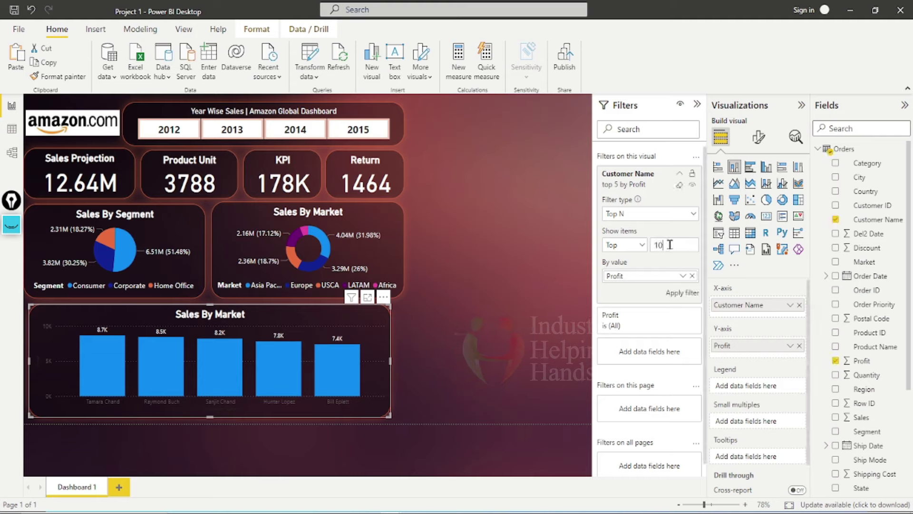
{"action": "left_click", "coordinate": [684, 293]}
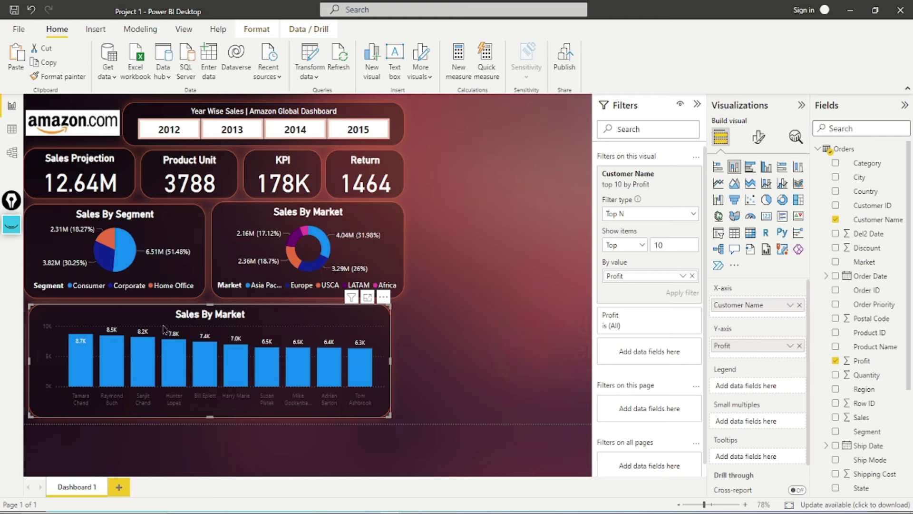
Change the customer bar chart's title to "Profit By Customer Name".
{"action": "left_click", "coordinate": [760, 137]}
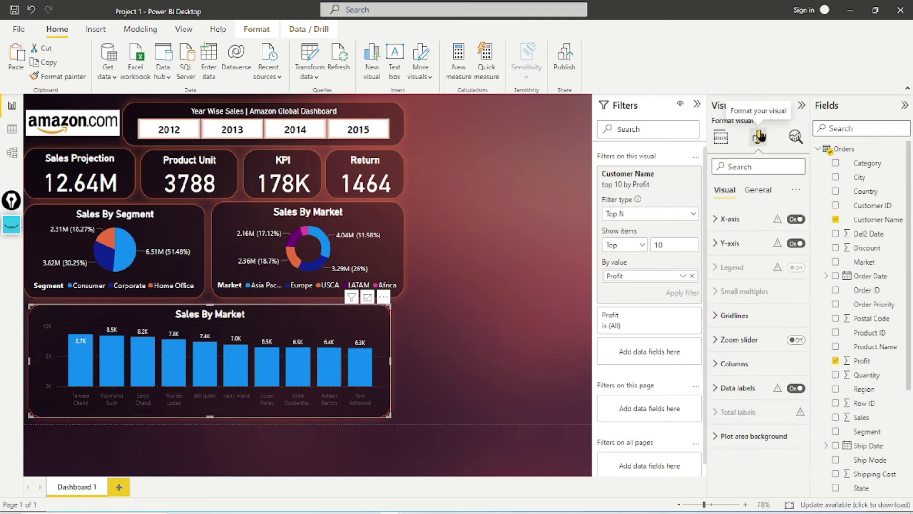
{"action": "left_click", "coordinate": [763, 190]}
{"action": "left_click", "coordinate": [745, 245]}
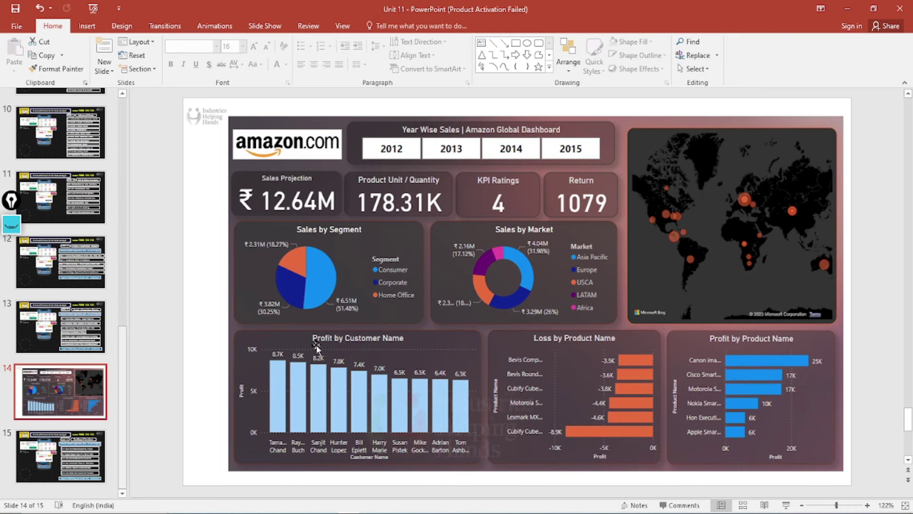
{"action": "left_click", "coordinate": [848, 6]}
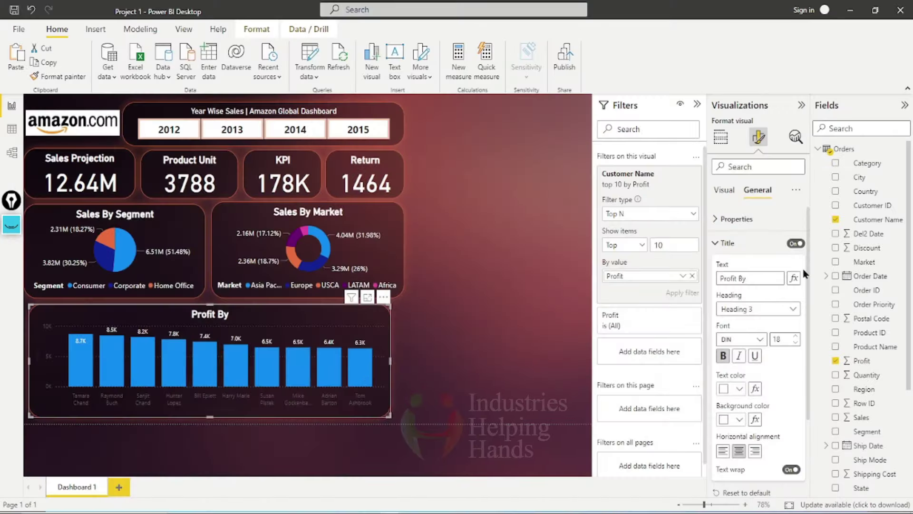
{"action": "left_click", "coordinate": [761, 276]}
{"action": "type", "text": "Customer NAme"}
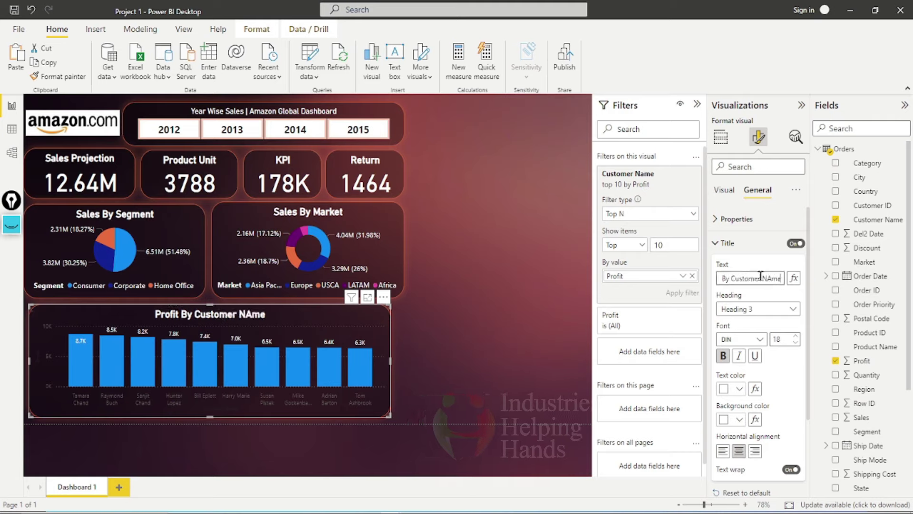
{"action": "key", "text": "BackSpace"}
{"action": "key", "text": "BackSpace"}
{"action": "key", "text": "BackSpace"}
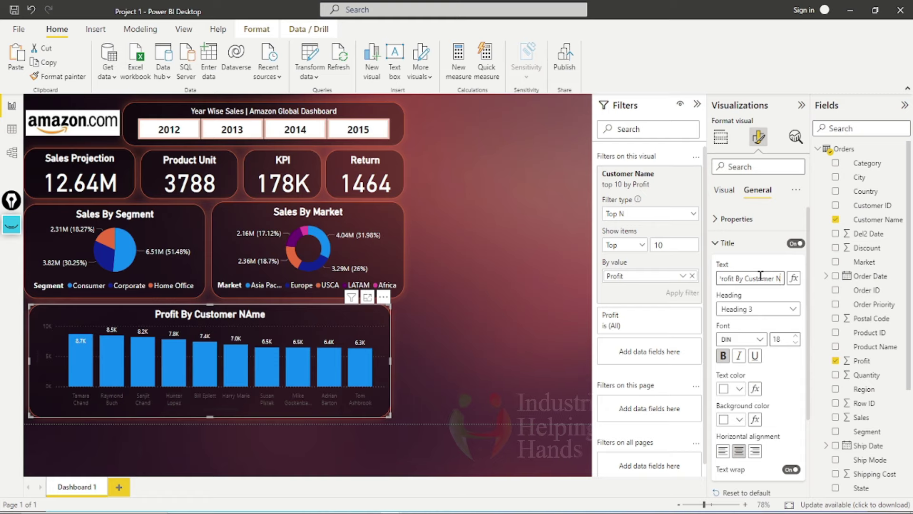
{"action": "type", "text": "ame"}
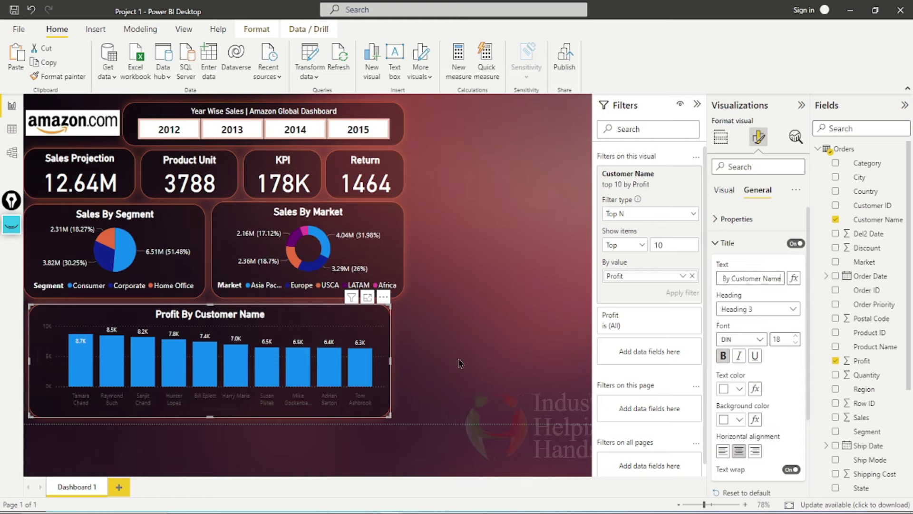
{"action": "left_click", "coordinate": [465, 363]}
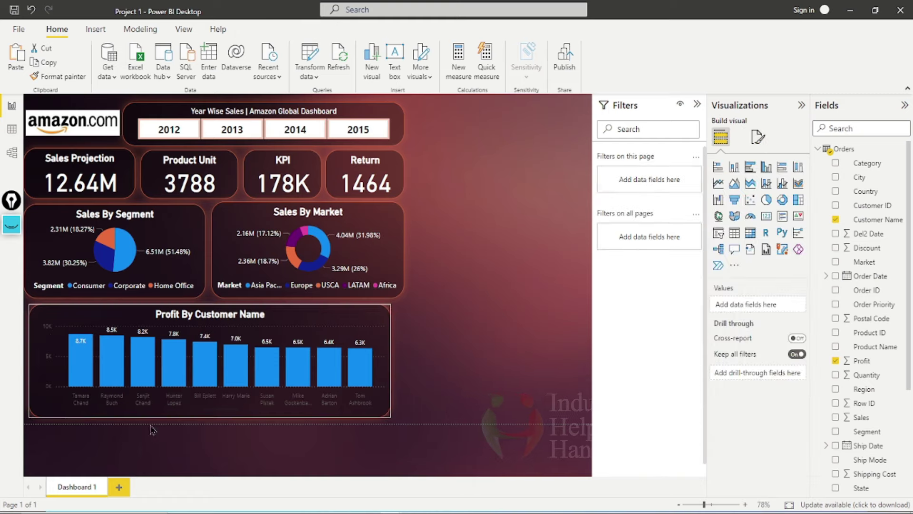
Bring up the visual formatting options for the Profit By Customer Name chart and collapse the Filters pane.
{"action": "left_click", "coordinate": [385, 339]}
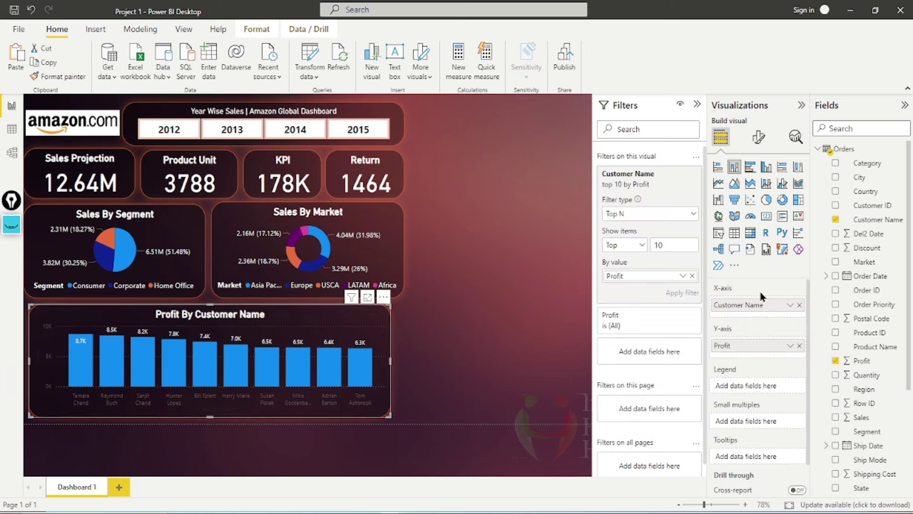
{"action": "scroll", "coordinate": [773, 436], "scroll_direction": "down", "scroll_amount": 1}
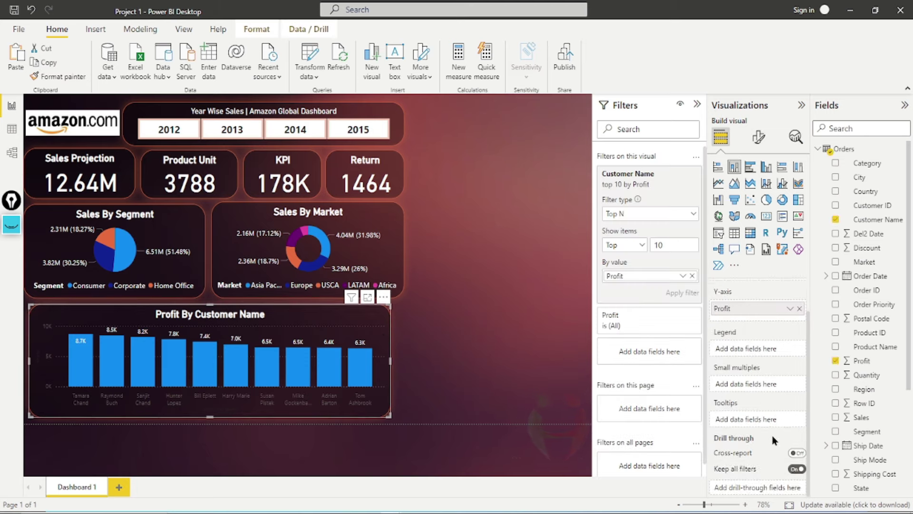
{"action": "left_click", "coordinate": [759, 138]}
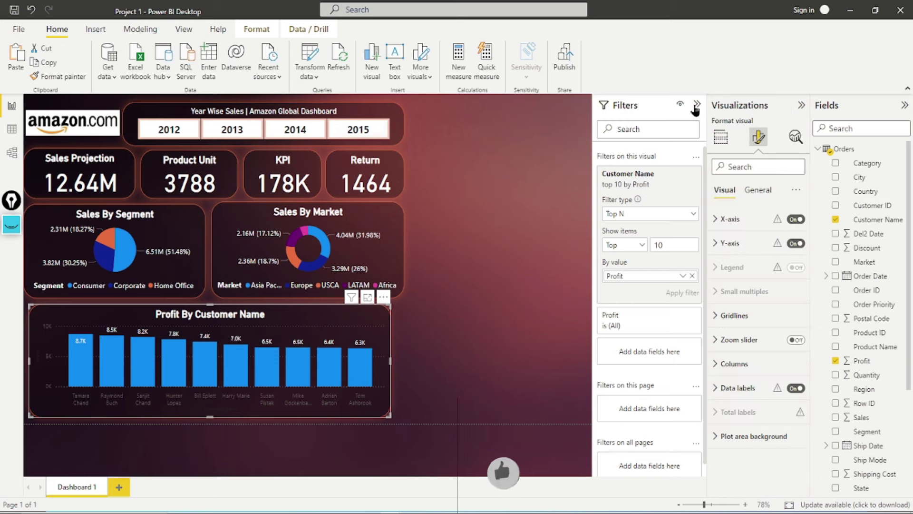
{"action": "left_click", "coordinate": [697, 105]}
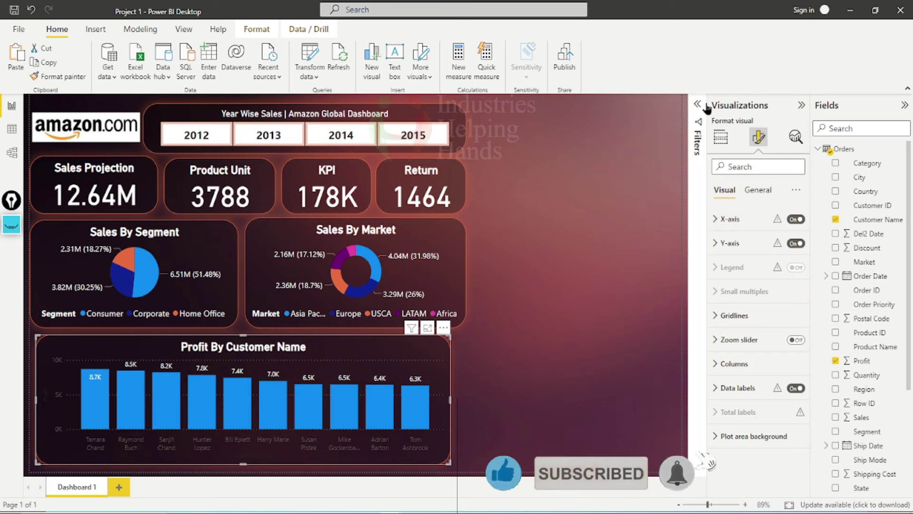
{"action": "left_click", "coordinate": [698, 106]}
{"action": "left_click", "coordinate": [699, 105]}
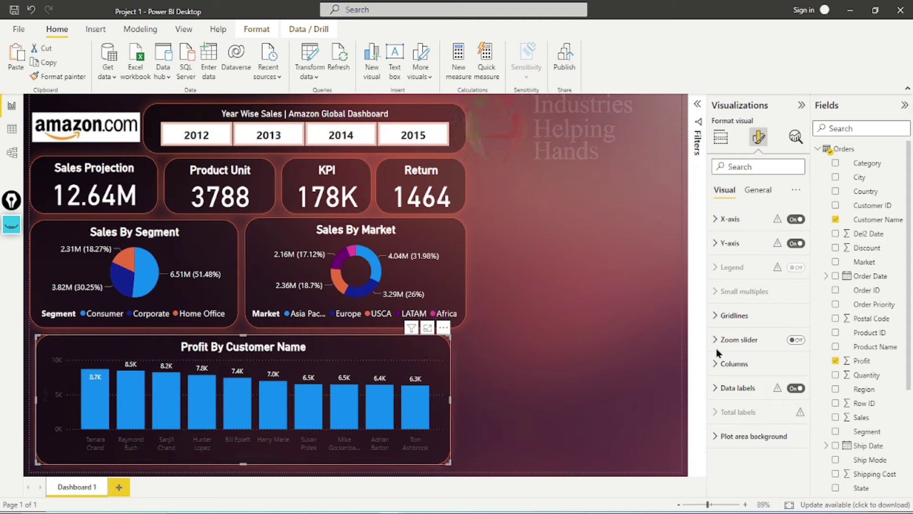
Try out the zoom slider on the Profit By Customer Name chart and switch it off again.
{"action": "left_click", "coordinate": [798, 341]}
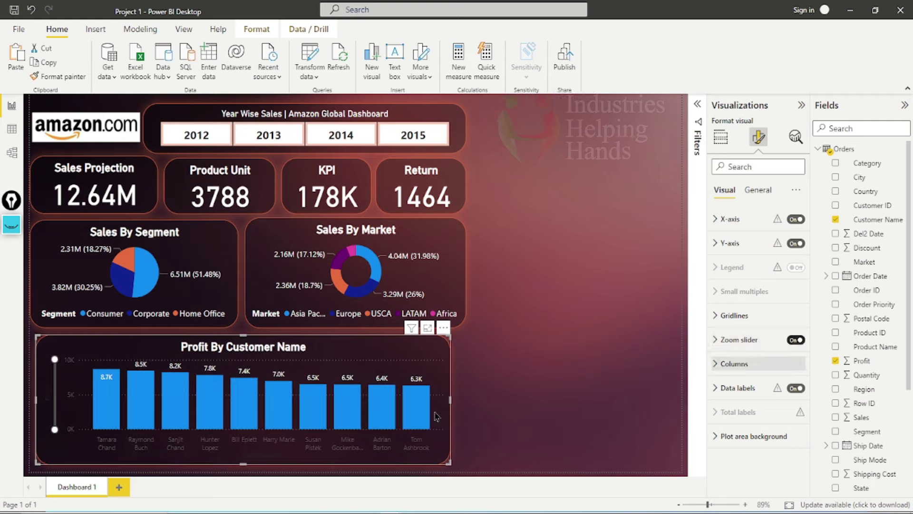
{"action": "left_click_drag", "start_coordinate": [52, 421], "coordinate": [56, 359]}
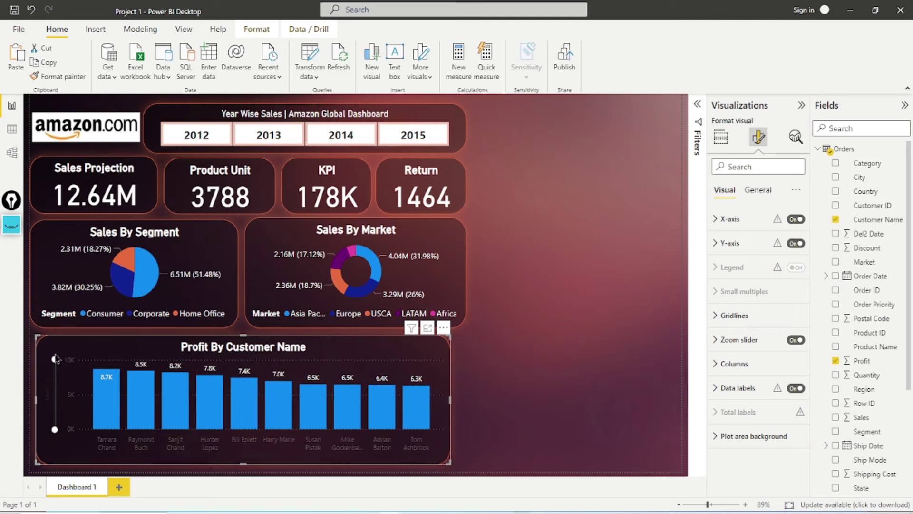
{"action": "left_click", "coordinate": [795, 341]}
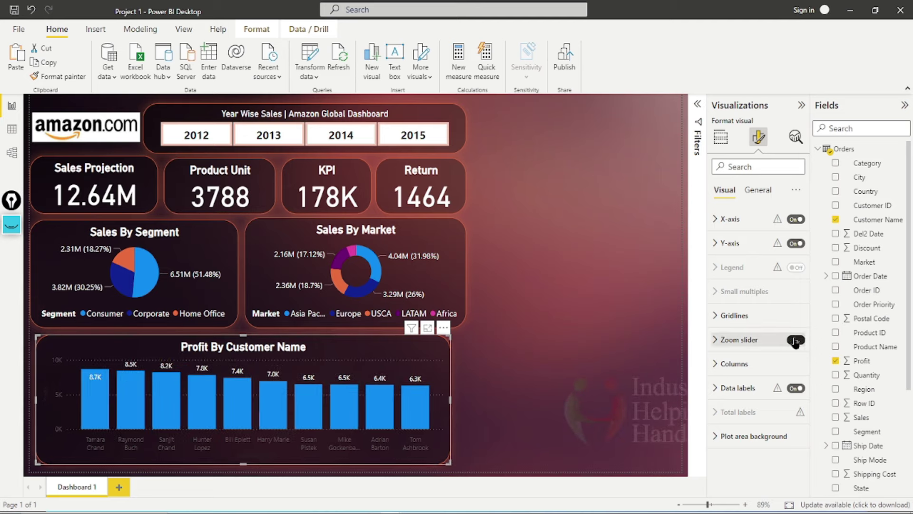
Format the Y-axis values of the Profit By Customer Name chart as white, bold, size 12 text.
{"action": "left_click", "coordinate": [725, 244]}
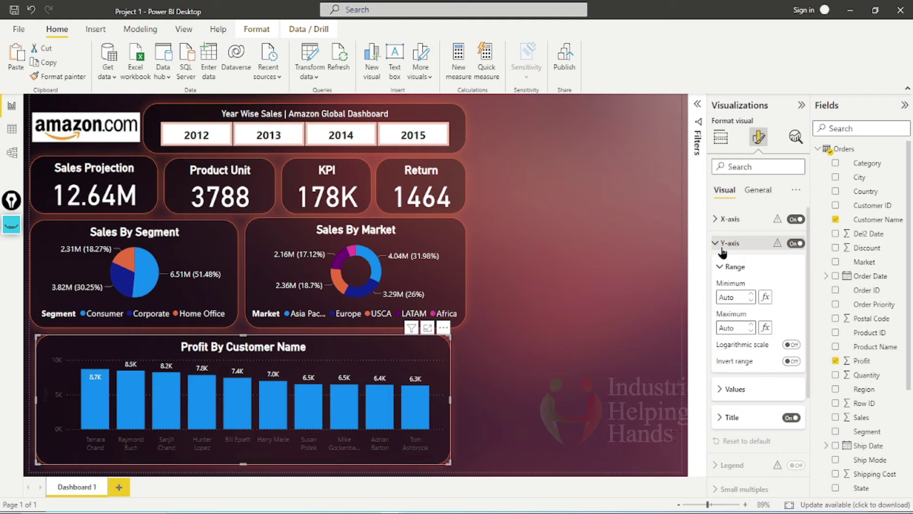
{"action": "left_click", "coordinate": [725, 389]}
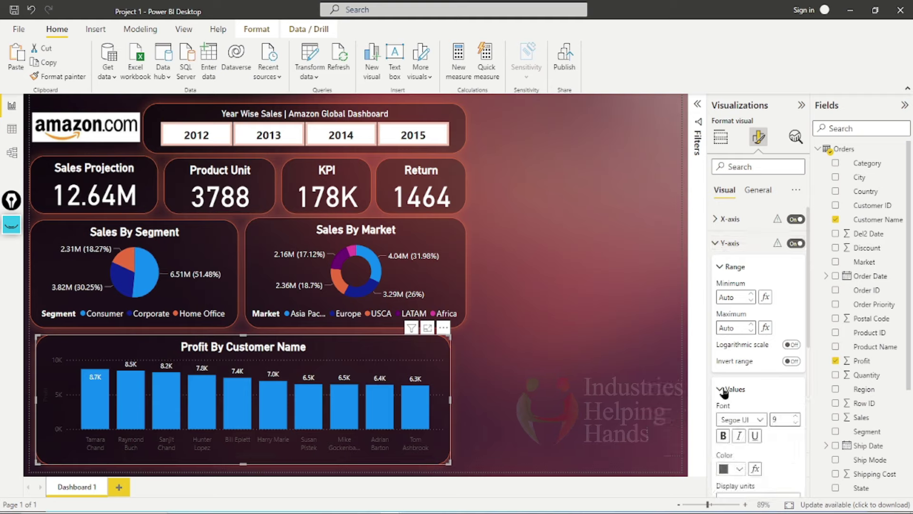
{"action": "left_click", "coordinate": [739, 470]}
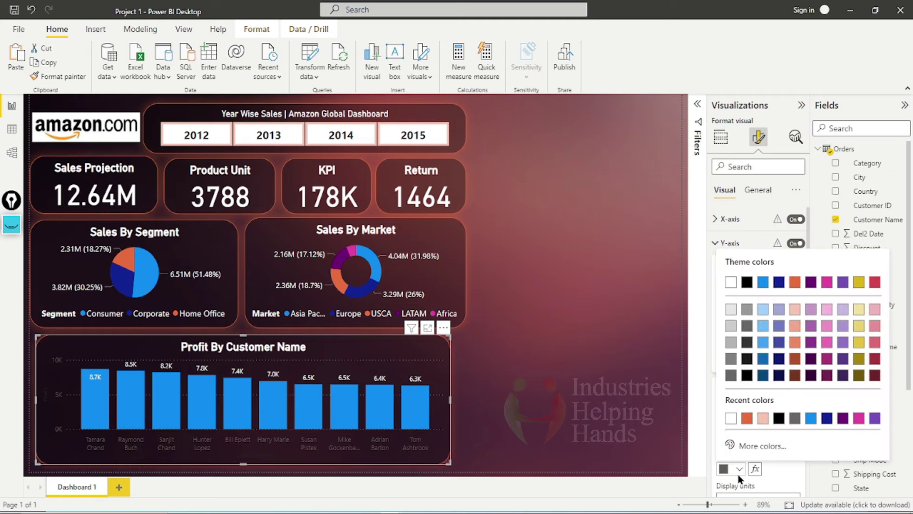
{"action": "left_click", "coordinate": [731, 283]}
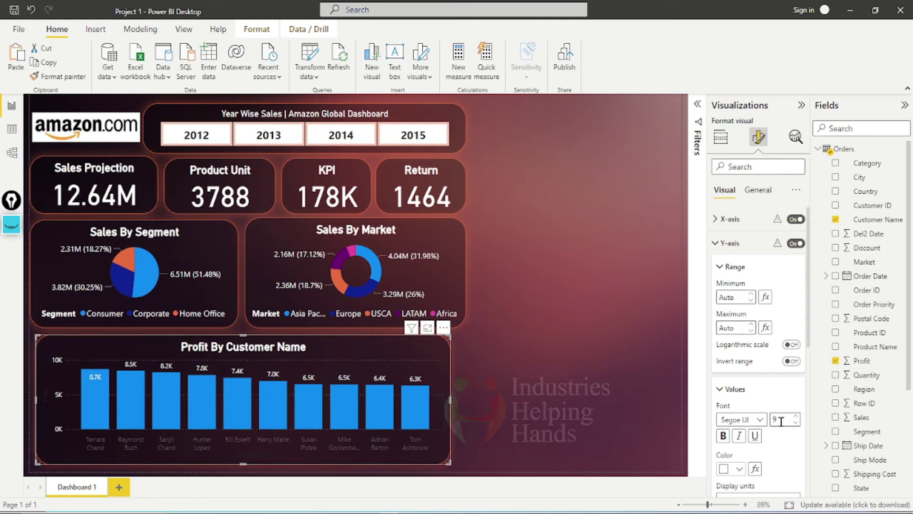
{"action": "left_click", "coordinate": [796, 418]}
{"action": "left_click", "coordinate": [796, 417]}
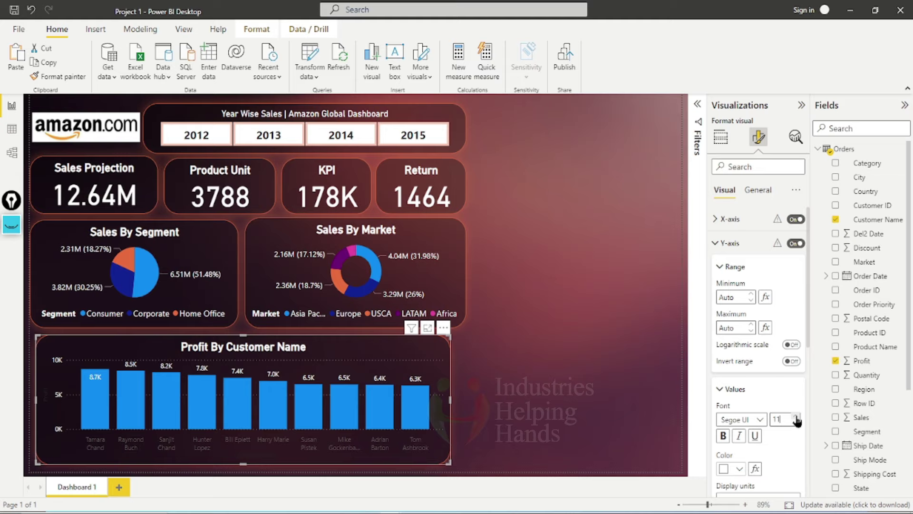
{"action": "left_click", "coordinate": [797, 418]}
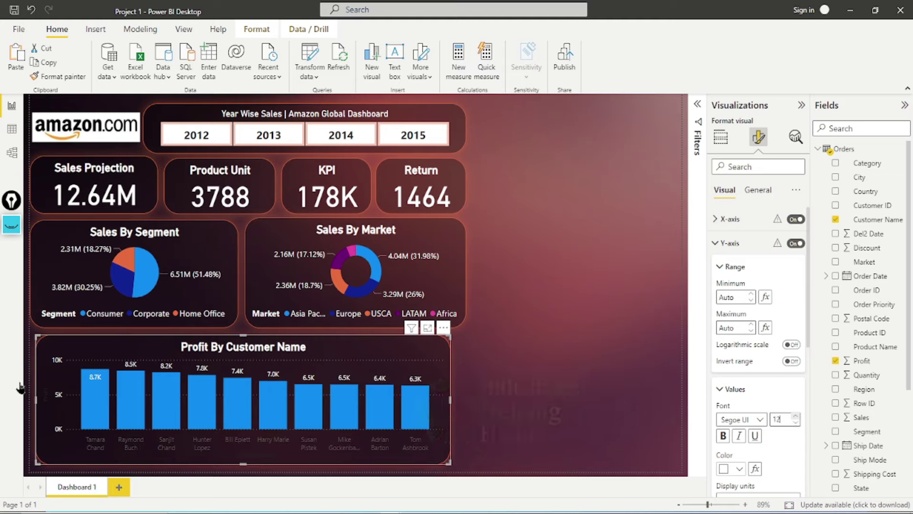
{"action": "left_click", "coordinate": [722, 437]}
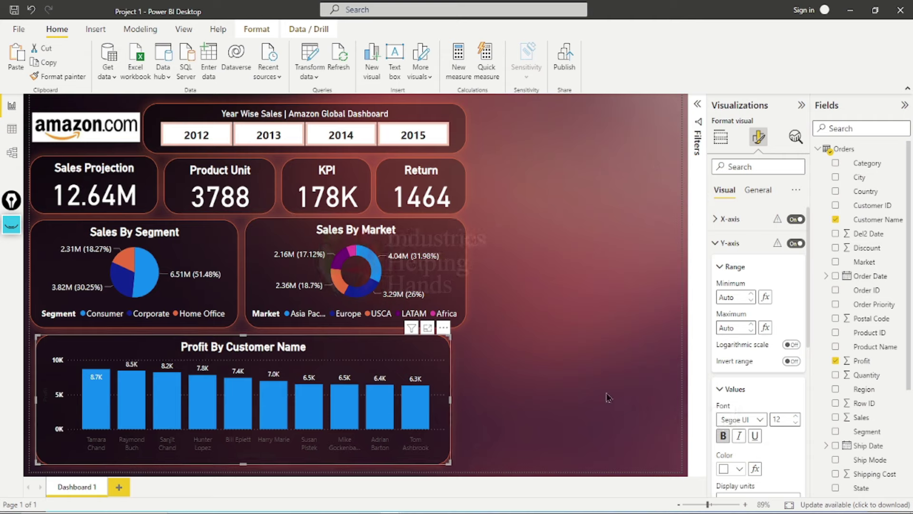
{"action": "left_click", "coordinate": [735, 389]}
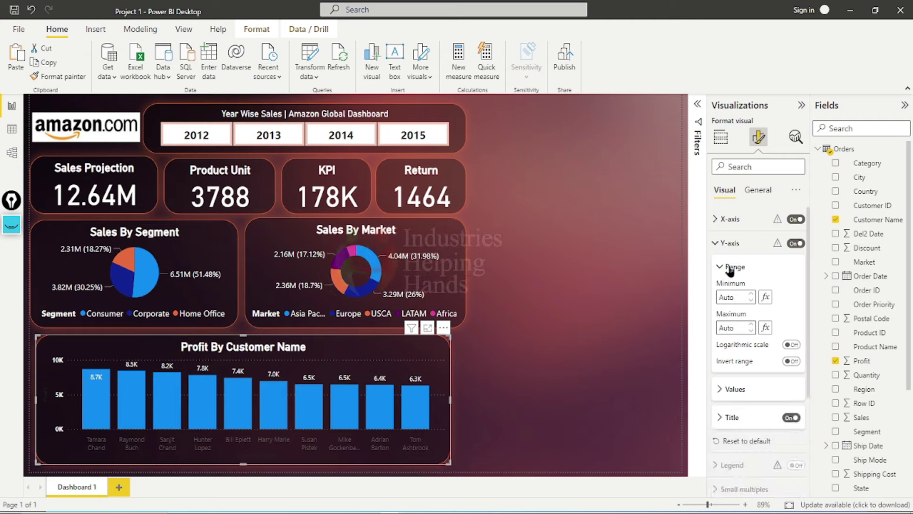
{"action": "left_click", "coordinate": [730, 267]}
Set the X-axis value color of the Profit By Customer Name chart to white.
{"action": "left_click", "coordinate": [730, 220]}
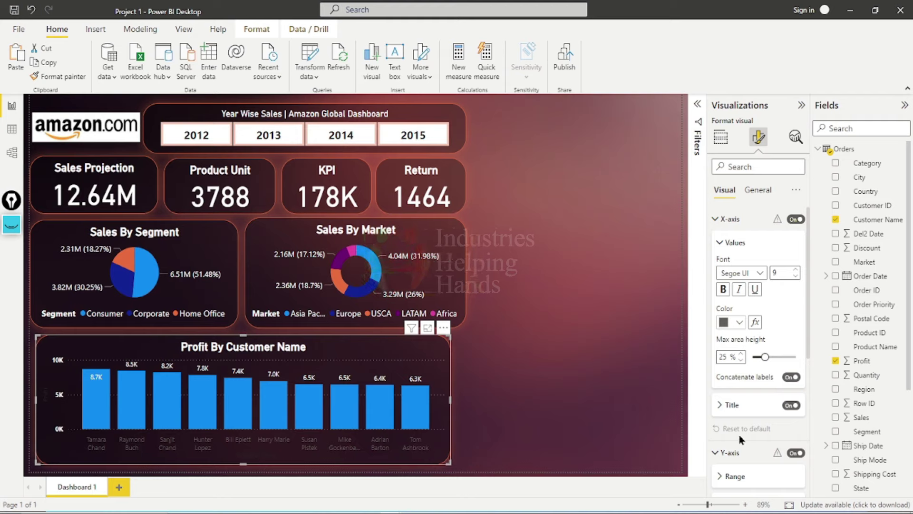
{"action": "scroll", "coordinate": [754, 362], "scroll_direction": "down", "scroll_amount": 1}
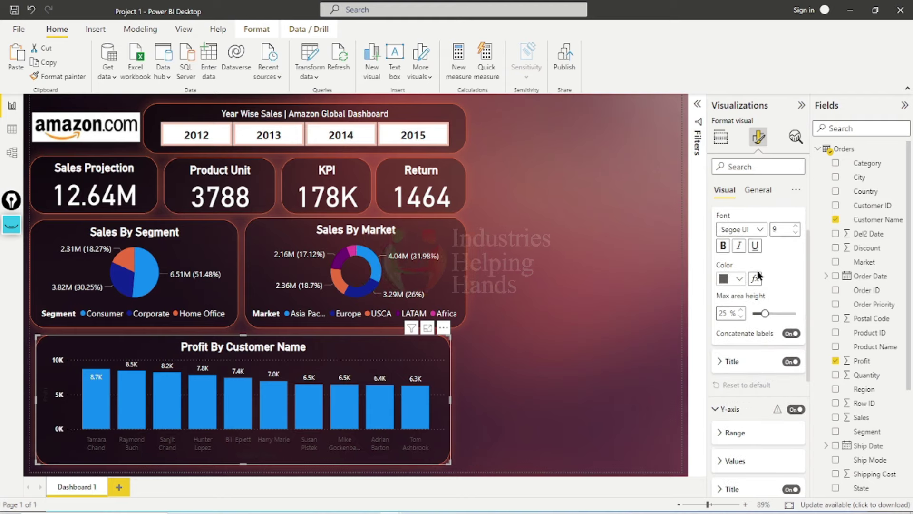
{"action": "left_click", "coordinate": [732, 279]}
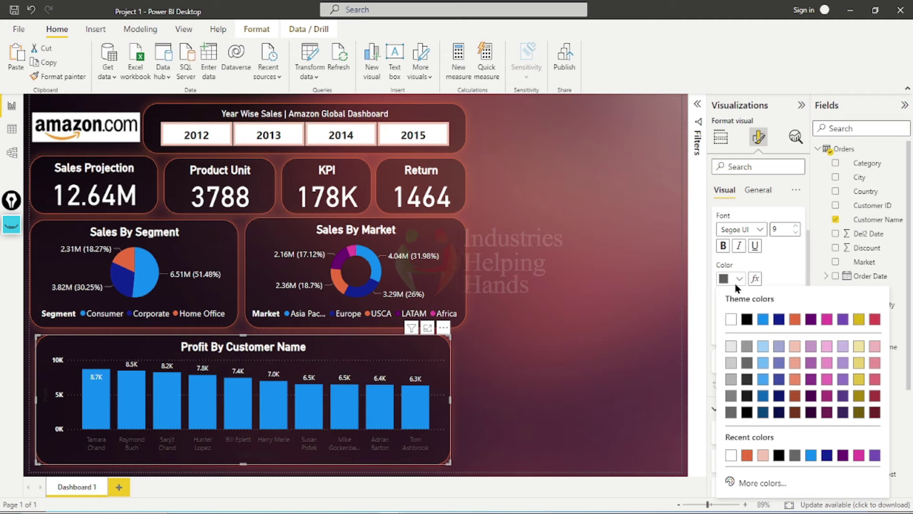
{"action": "left_click", "coordinate": [732, 319]}
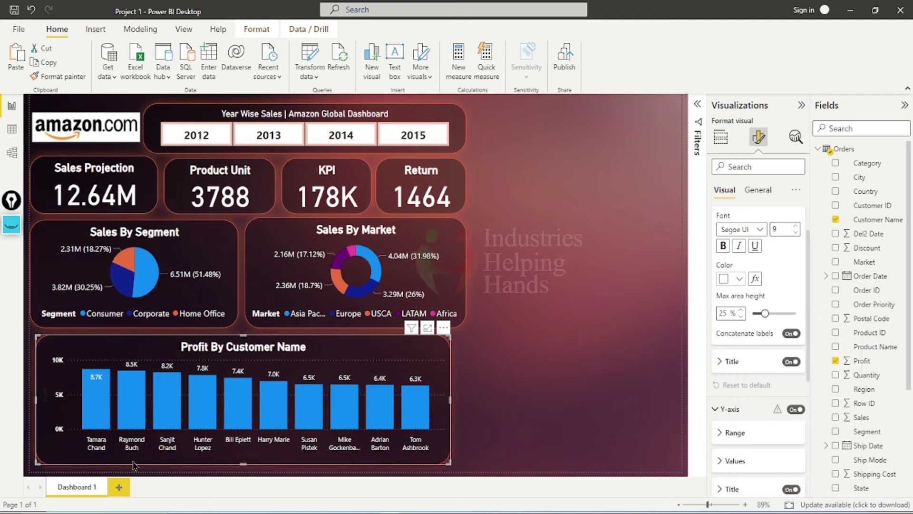
{"action": "left_click", "coordinate": [474, 404]}
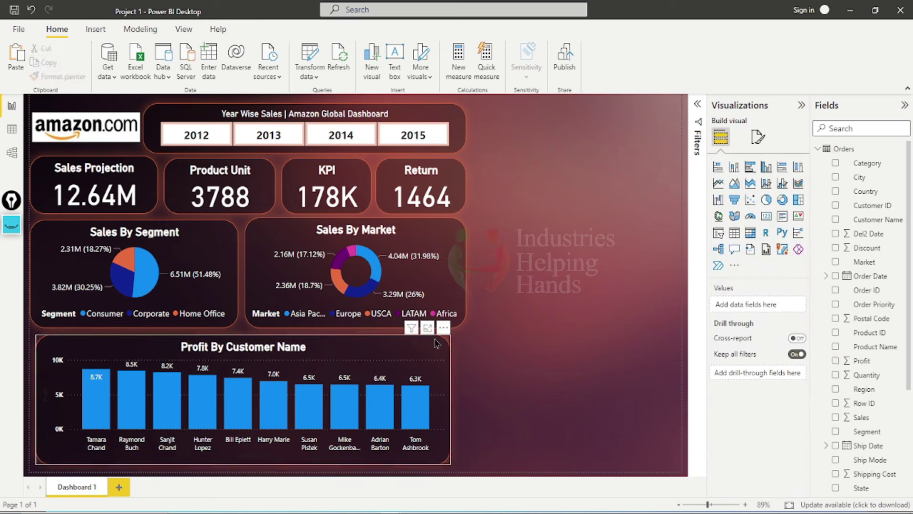
Narrow the Profit By Customer Name chart from its right edge so it ends short of the Sales By Market visual's right edge.
{"action": "left_click", "coordinate": [447, 391]}
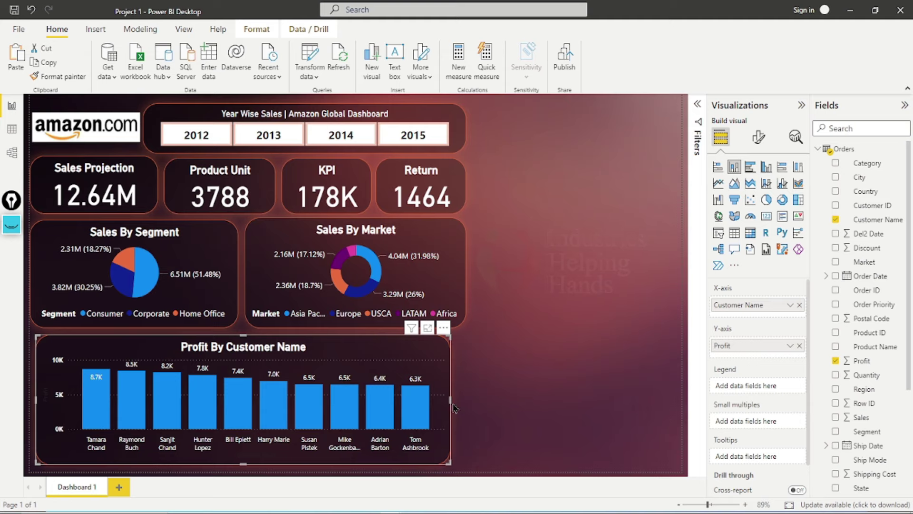
{"action": "left_click_drag", "start_coordinate": [447, 405], "coordinate": [397, 405]}
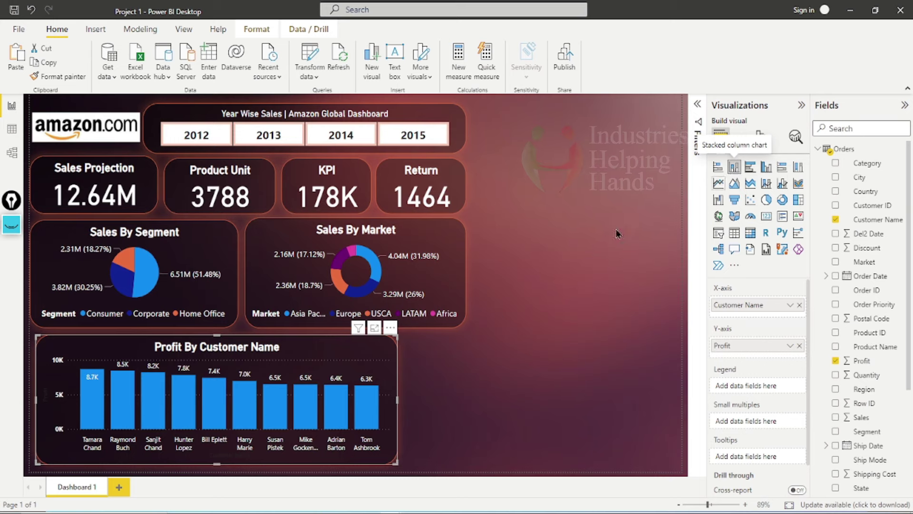
{"action": "left_click", "coordinate": [410, 250]}
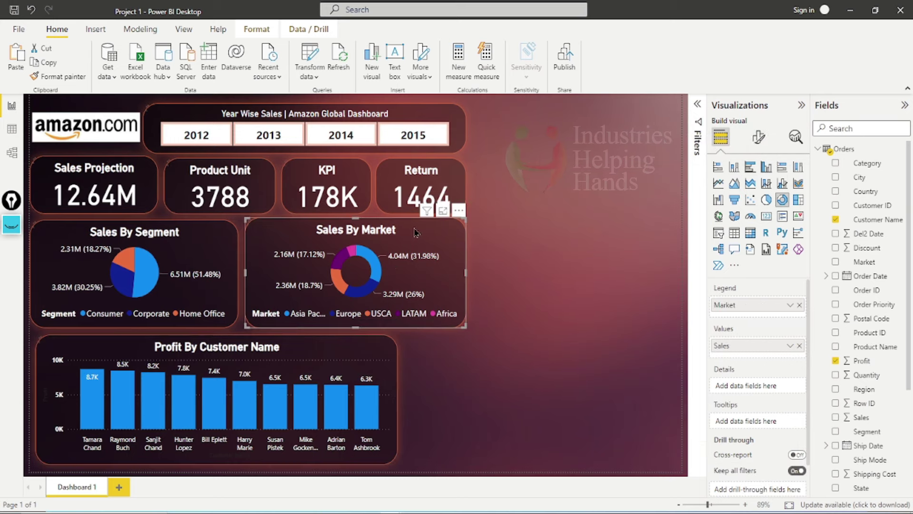
{"action": "left_click", "coordinate": [185, 245]}
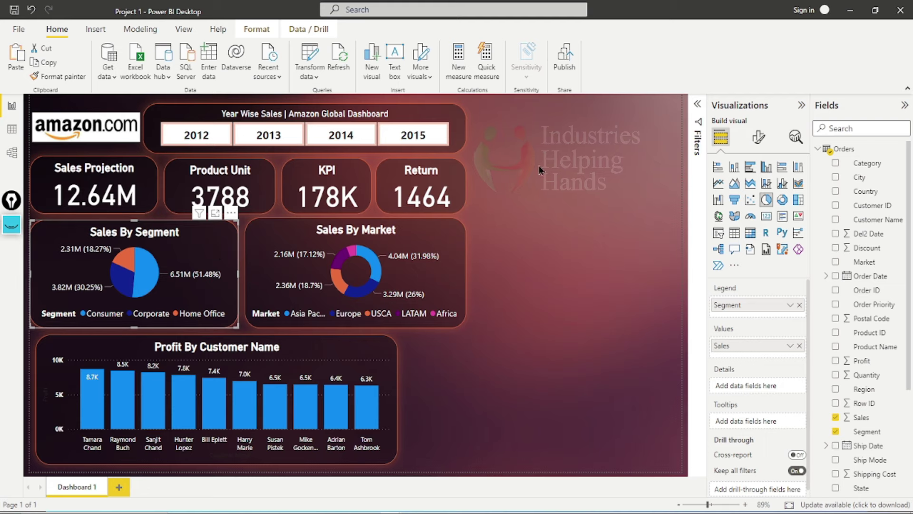
{"action": "left_click", "coordinate": [49, 216]}
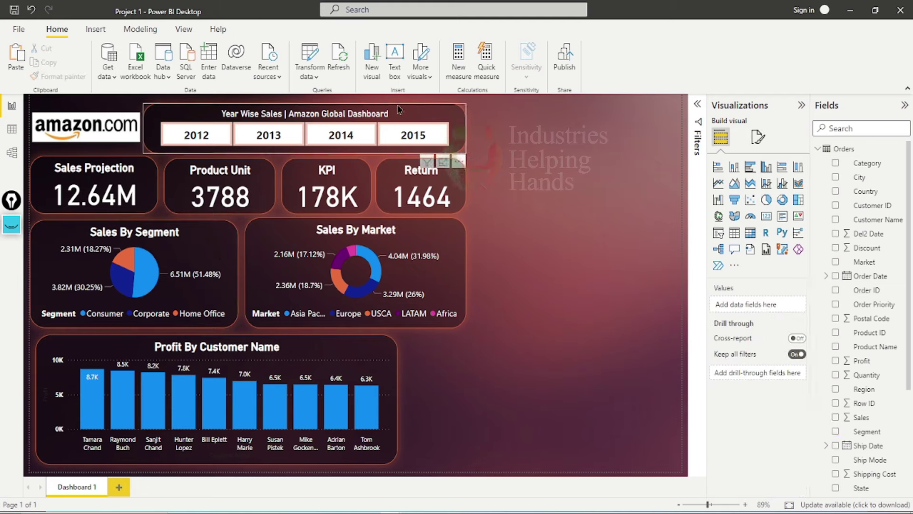
Test the dashboard's cross-filtering by choosing 2013 in the year slicer and the Asia Pacific slice in Sales By Market.
{"action": "left_click", "coordinate": [273, 137]}
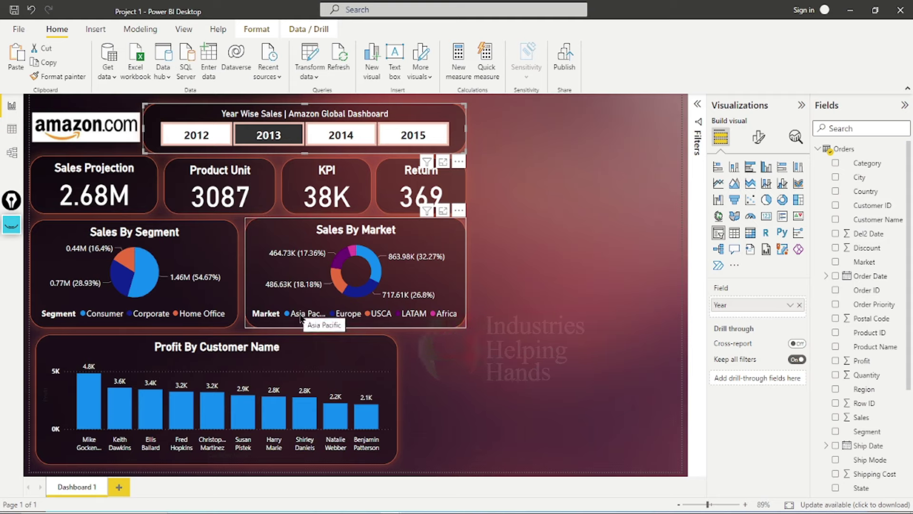
{"action": "left_click", "coordinate": [373, 263]}
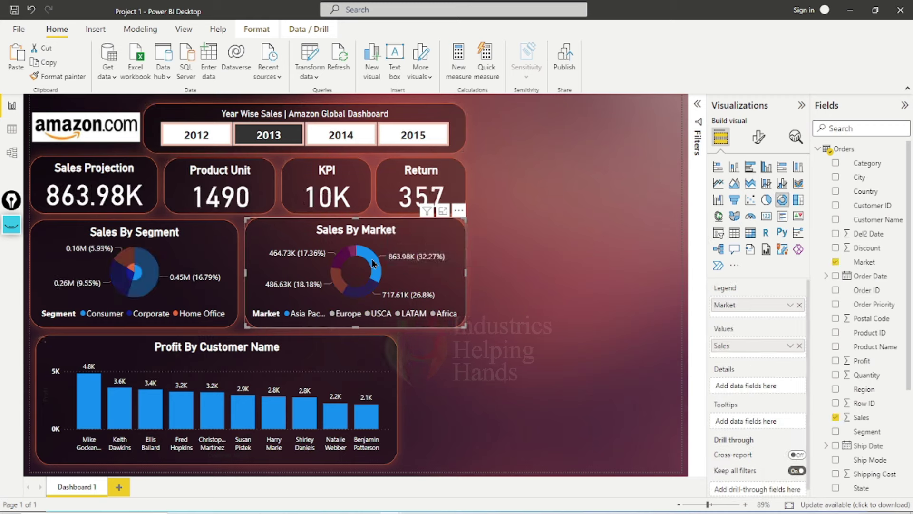
{"action": "left_click", "coordinate": [281, 132]}
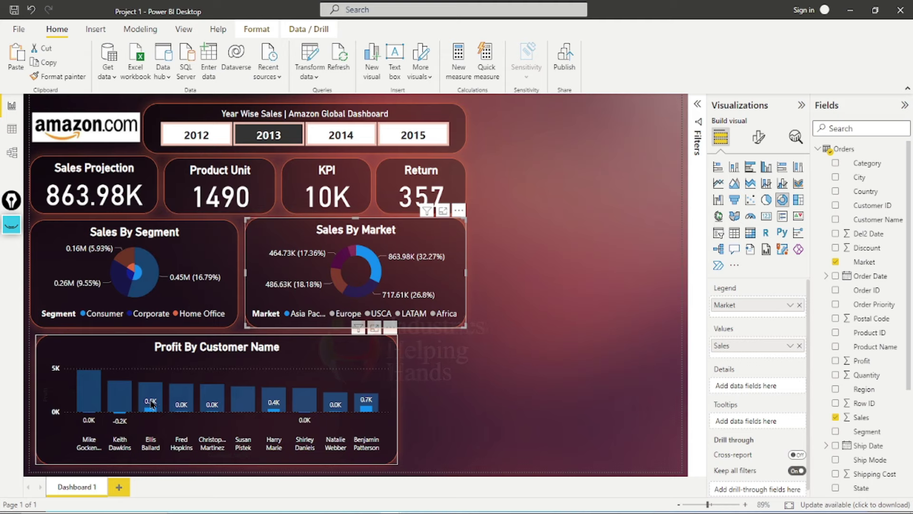
{"action": "mouse_move", "coordinate": [152, 404]}
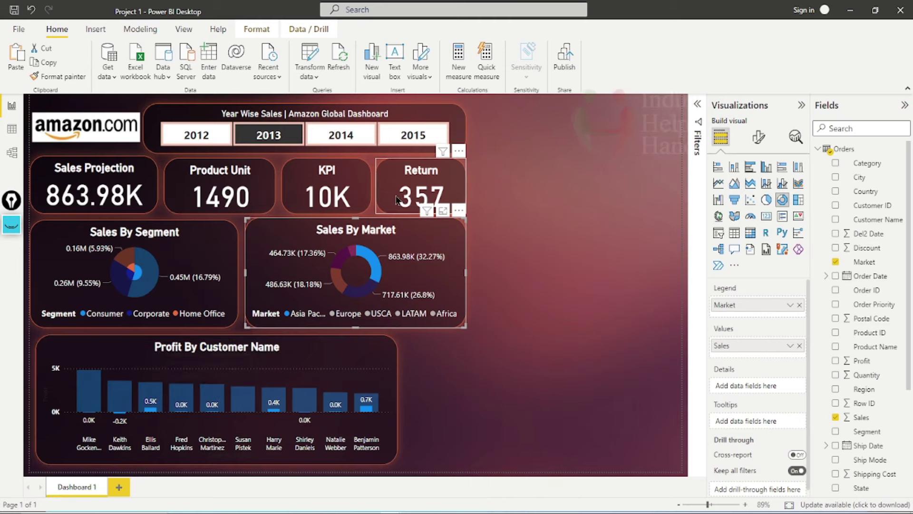
{"action": "left_click", "coordinate": [349, 146]}
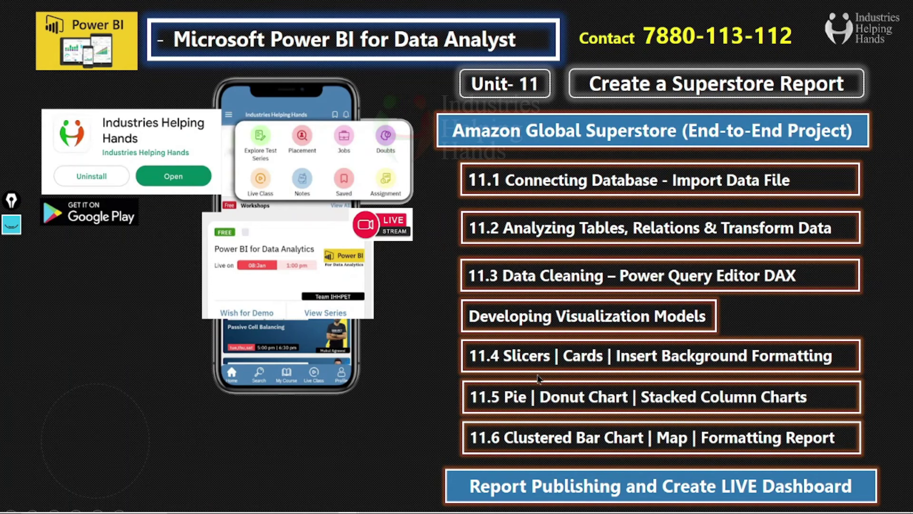
{"action": "left_click", "coordinate": [11, 227]}
{"action": "mouse_move", "coordinate": [14, 280]}
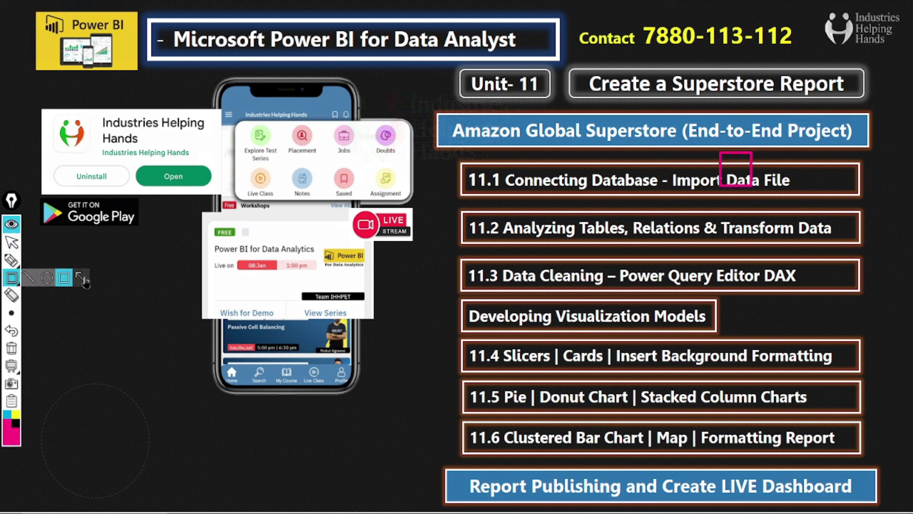
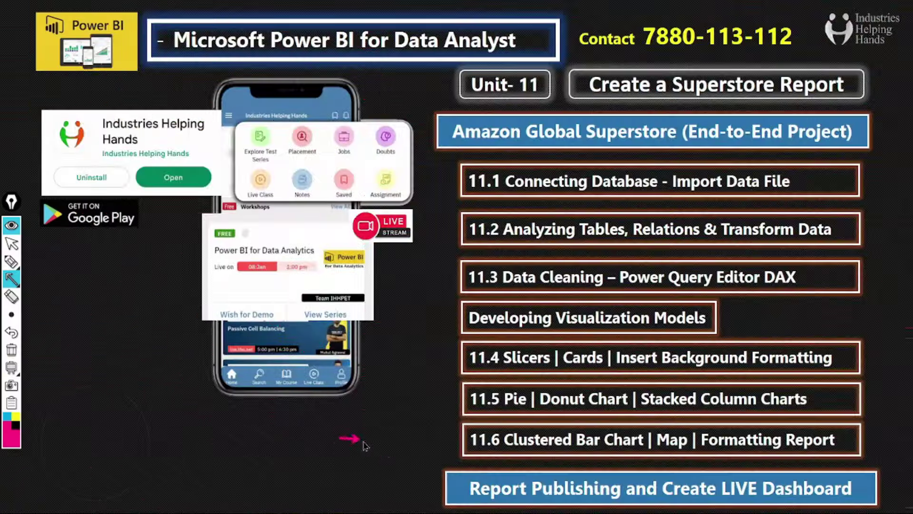
{"action": "left_click_drag", "start_coordinate": [426, 446], "coordinate": [456, 445]}
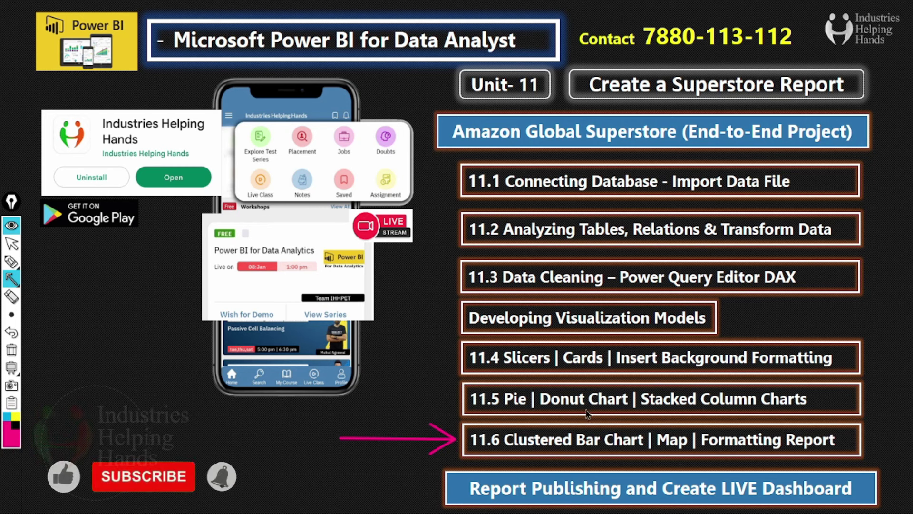
{"action": "mouse_move", "coordinate": [16, 269]}
{"action": "left_click", "coordinate": [11, 243]}
{"action": "key", "text": "alt+Tab"}
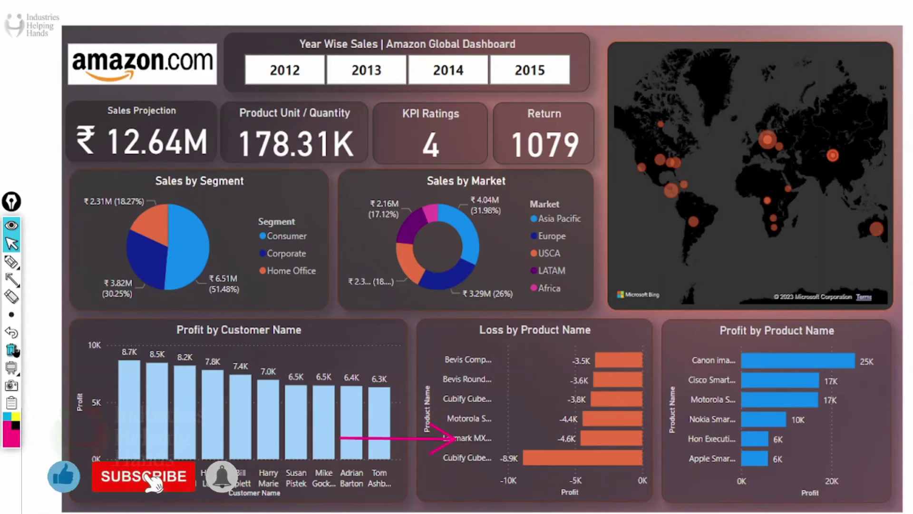
{"action": "left_click", "coordinate": [11, 350]}
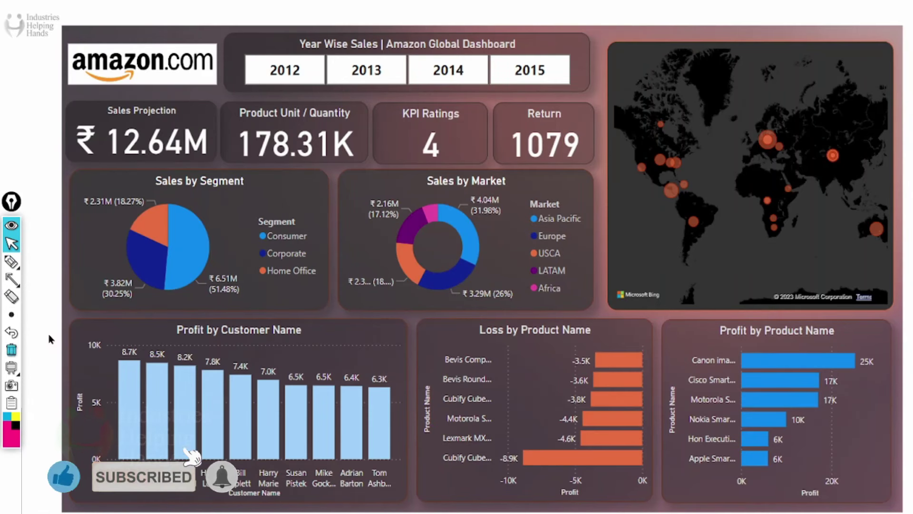
{"action": "left_click", "coordinate": [8, 280]}
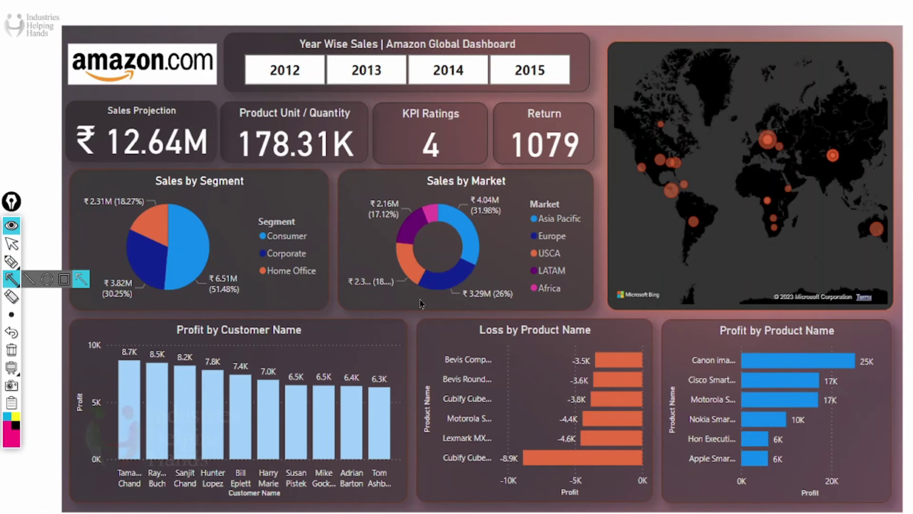
{"action": "left_click_drag", "start_coordinate": [413, 301], "coordinate": [464, 341]}
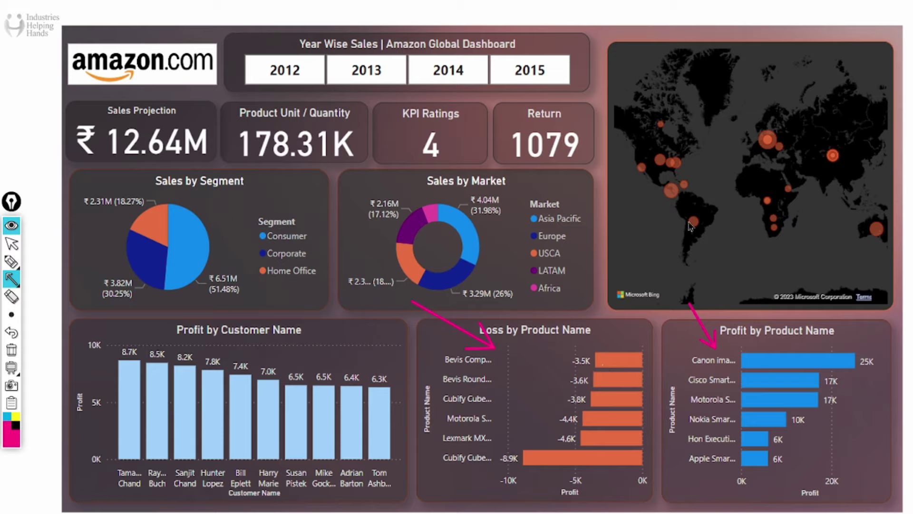
{"action": "left_click_drag", "start_coordinate": [740, 139], "coordinate": [744, 148]}
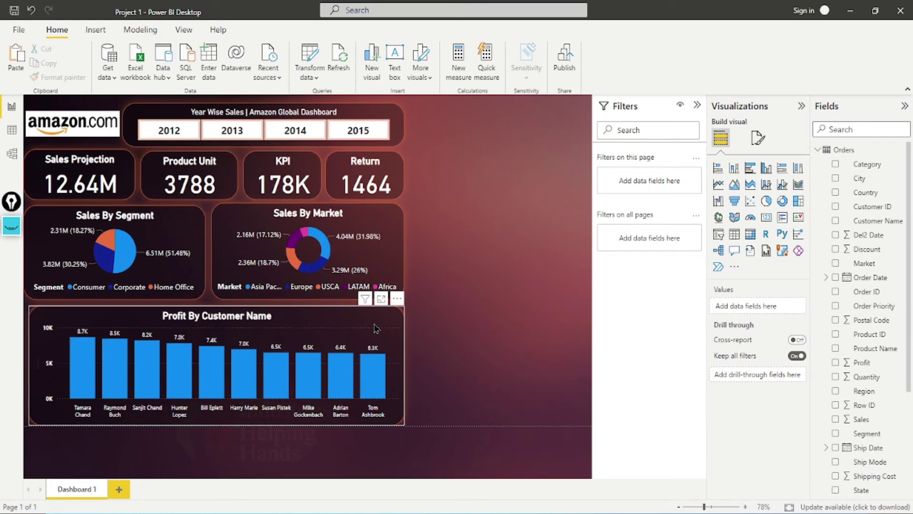
Narrow the Profit By Customer Name column chart from its right edge so it ends below the middle of Sales By Market.
{"action": "left_click", "coordinate": [406, 370]}
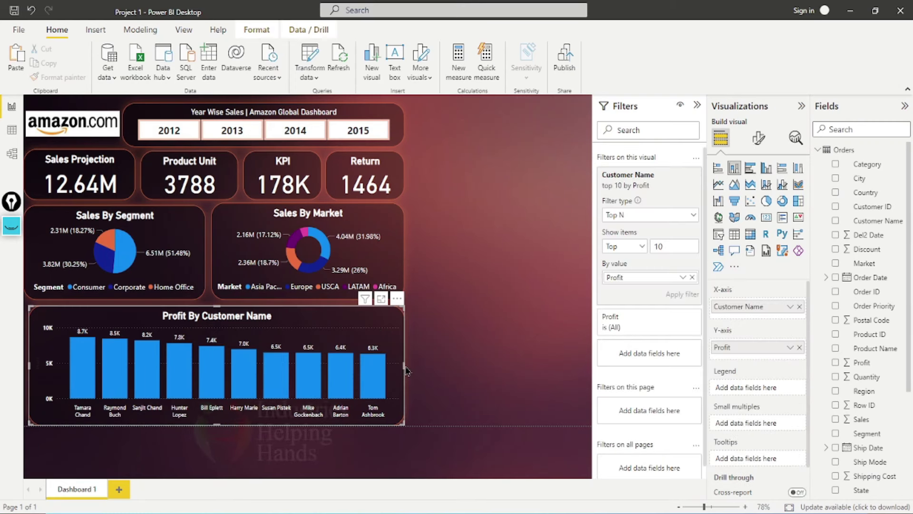
{"action": "left_click_drag", "start_coordinate": [405, 366], "coordinate": [287, 348]}
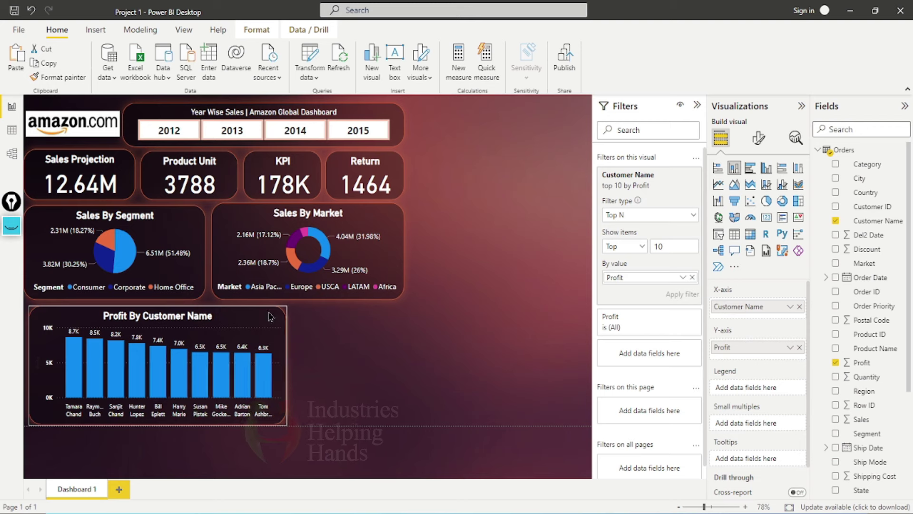
{"action": "left_click", "coordinate": [281, 300]}
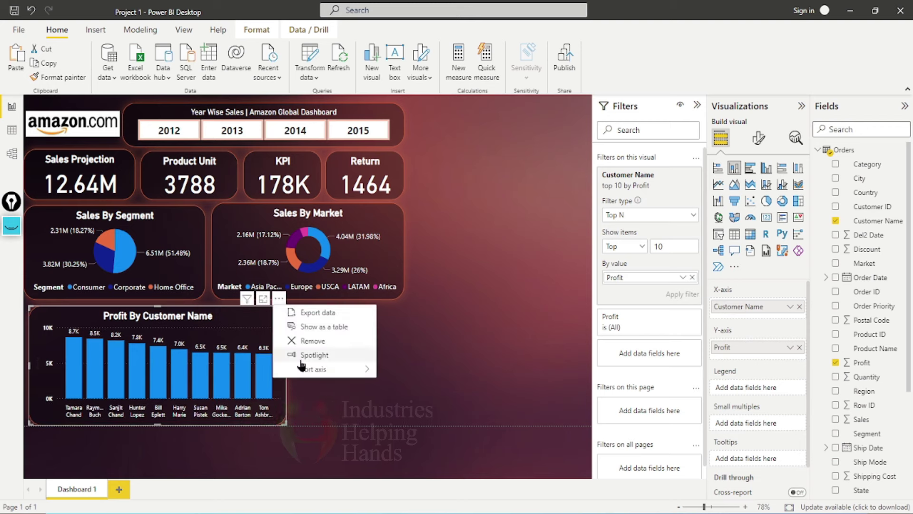
{"action": "left_click", "coordinate": [248, 327]}
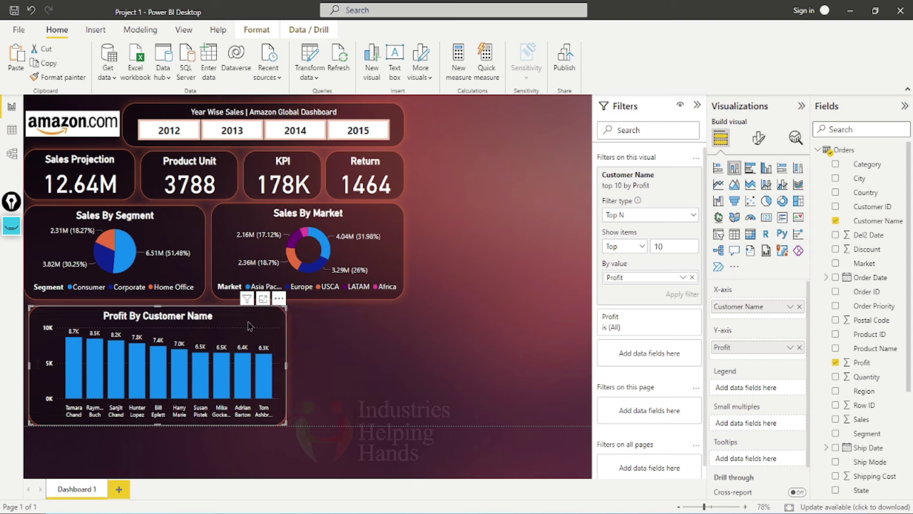
Copy the Profit By Customer Name chart and paste a duplicate onto the same report page.
{"action": "right_click", "coordinate": [249, 320]}
{"action": "mouse_move", "coordinate": [284, 375]}
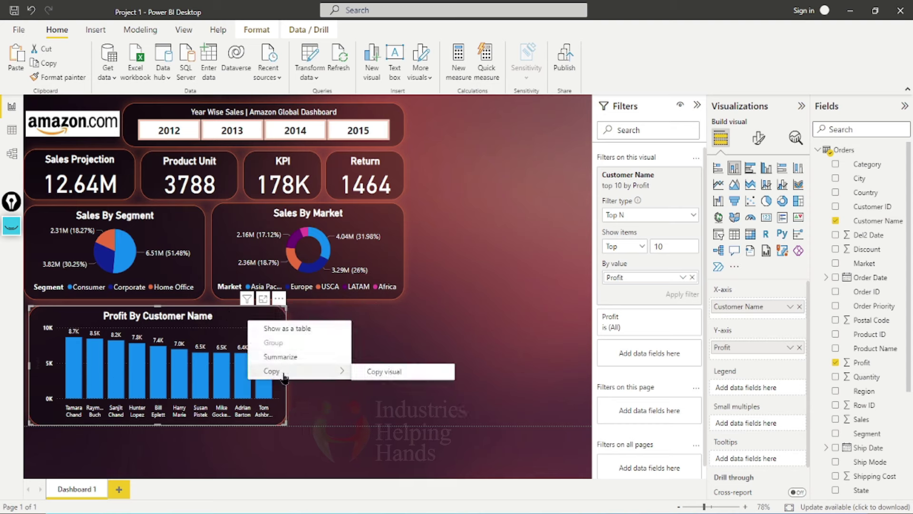
{"action": "left_click", "coordinate": [386, 370]}
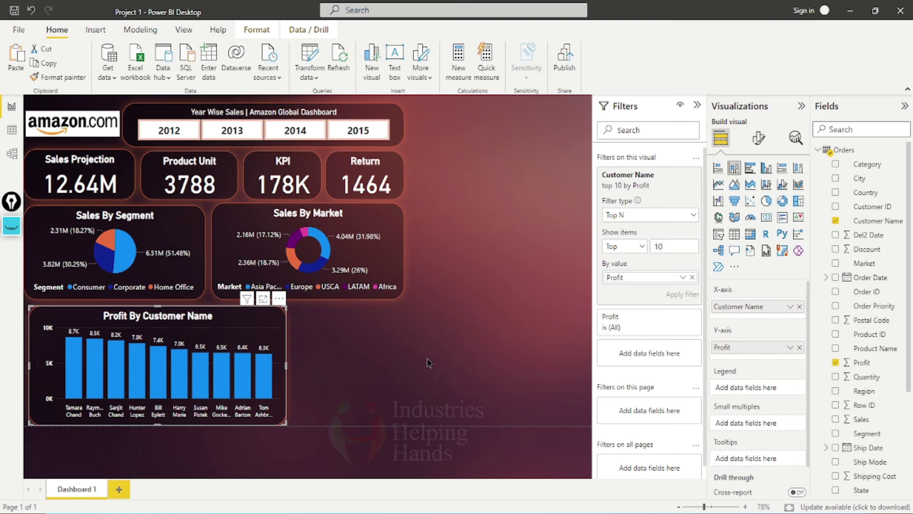
{"action": "left_click", "coordinate": [350, 341]}
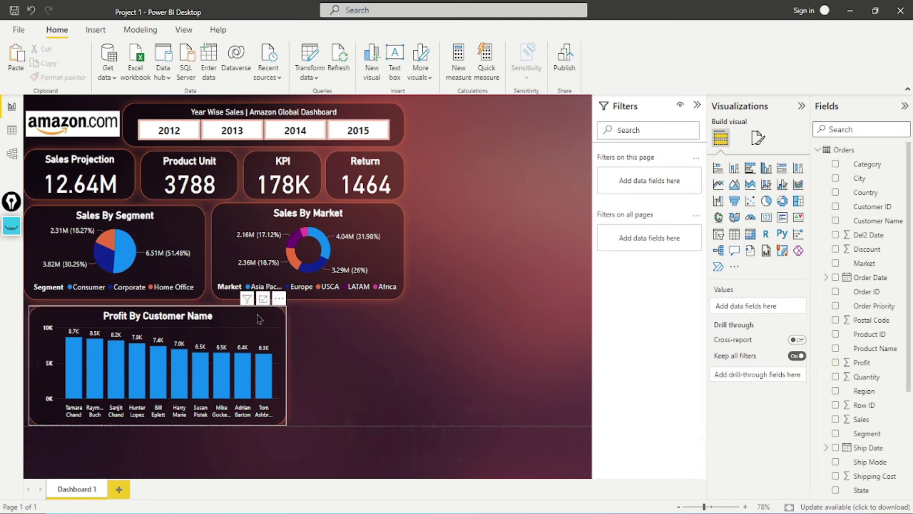
{"action": "left_click", "coordinate": [239, 331]}
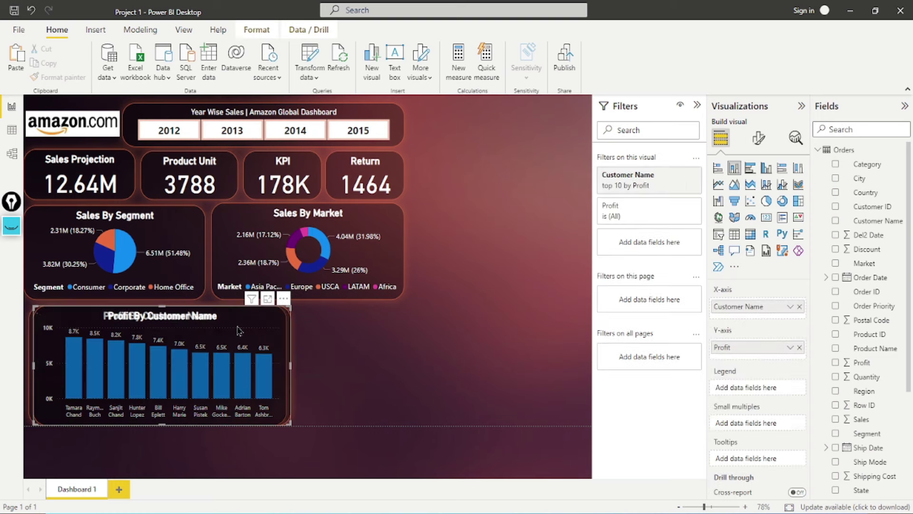
{"action": "key", "text": "ctrl+c"}
{"action": "key", "text": "ctrl+v"}
Shrink the duplicate chart and place it in the page's lower right corner, level with the original chart.
{"action": "left_click_drag", "start_coordinate": [313, 425], "coordinate": [409, 420]}
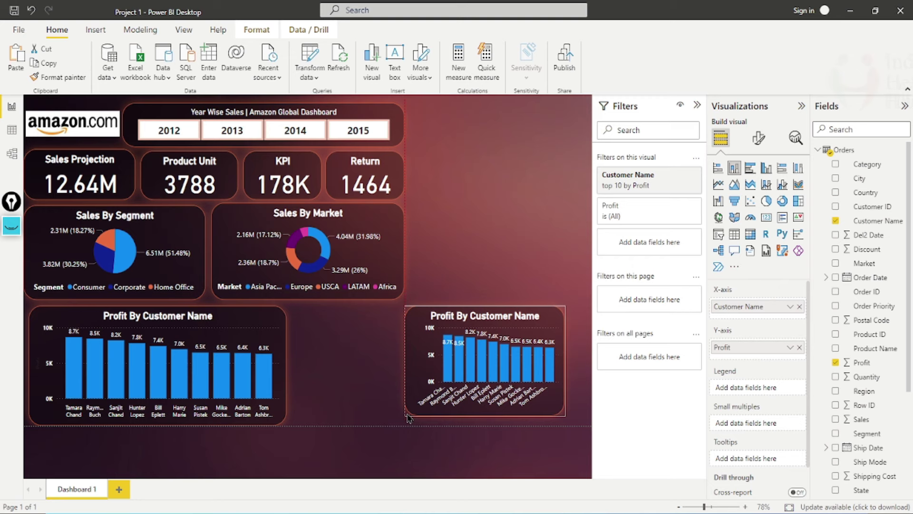
{"action": "left_click_drag", "start_coordinate": [564, 325], "coordinate": [571, 325]}
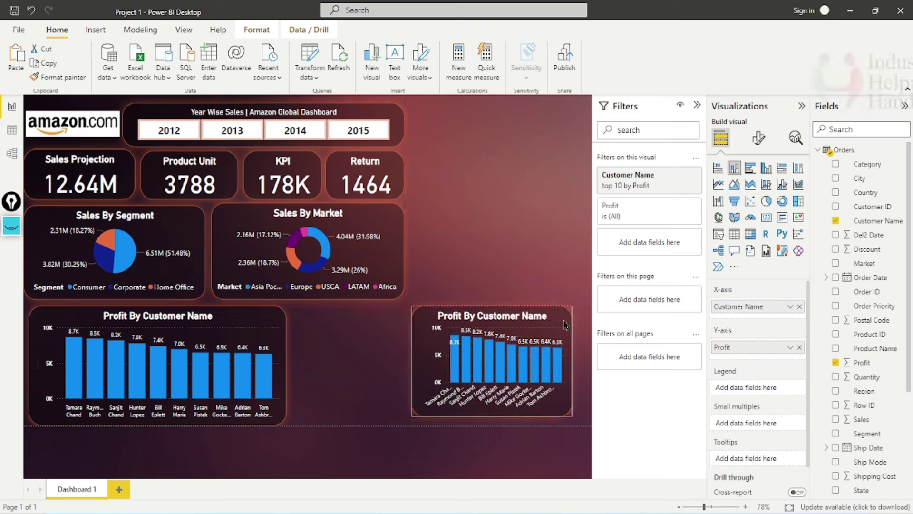
{"action": "left_click_drag", "start_coordinate": [584, 368], "coordinate": [582, 367]}
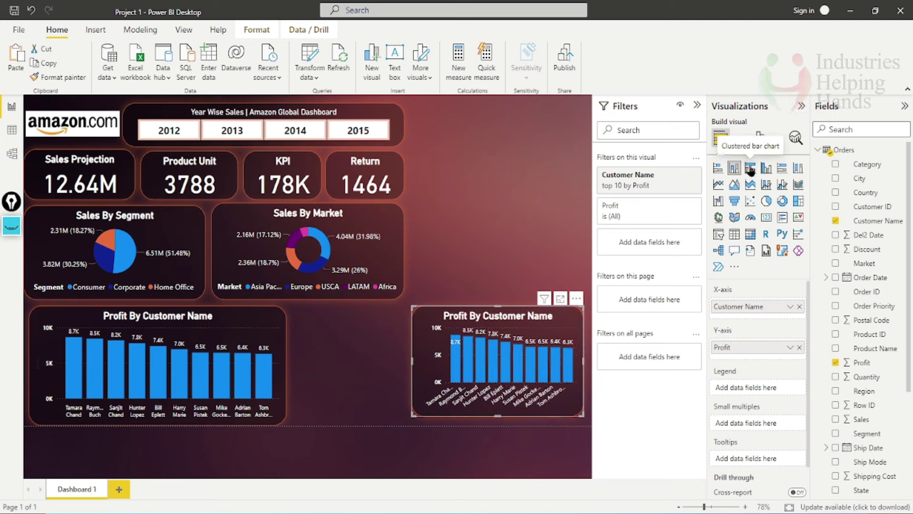
Change the duplicate to a clustered bar chart and place a second copy of it beside the column chart.
{"action": "left_click", "coordinate": [751, 169]}
{"action": "left_click", "coordinate": [577, 299]}
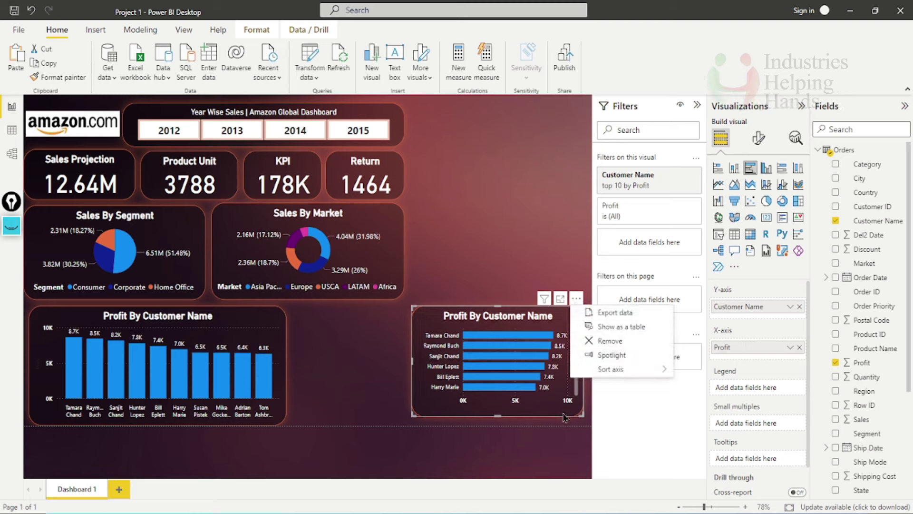
{"action": "left_click_drag", "start_coordinate": [457, 326], "coordinate": [340, 330]}
Narrow the column chart and the right bar chart and move the middle bar chart so all three fit side by side.
{"action": "left_click", "coordinate": [279, 337]}
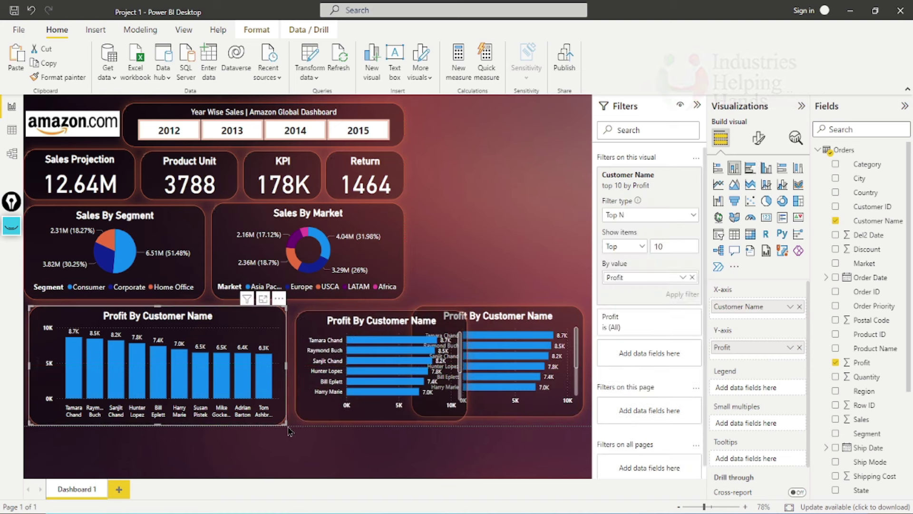
{"action": "left_click_drag", "start_coordinate": [271, 419], "coordinate": [263, 422]}
{"action": "left_click_drag", "start_coordinate": [303, 347], "coordinate": [291, 341]}
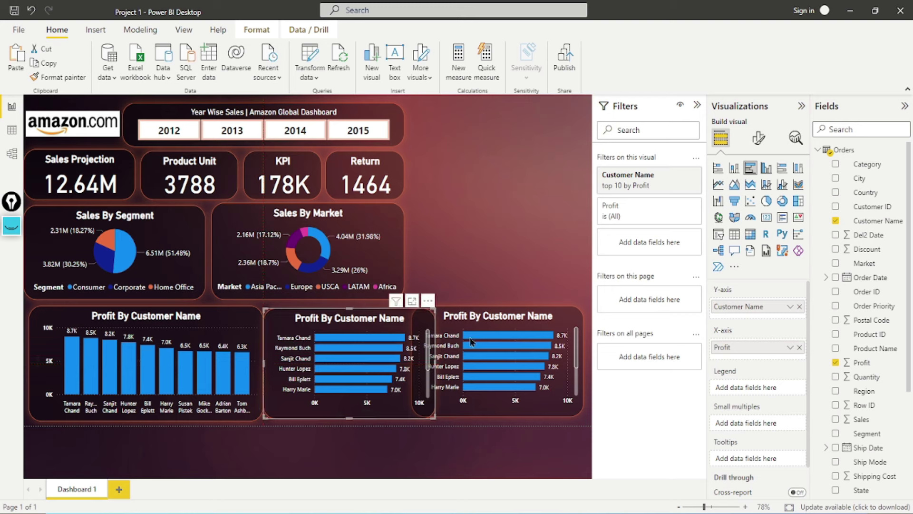
{"action": "left_click", "coordinate": [521, 323]}
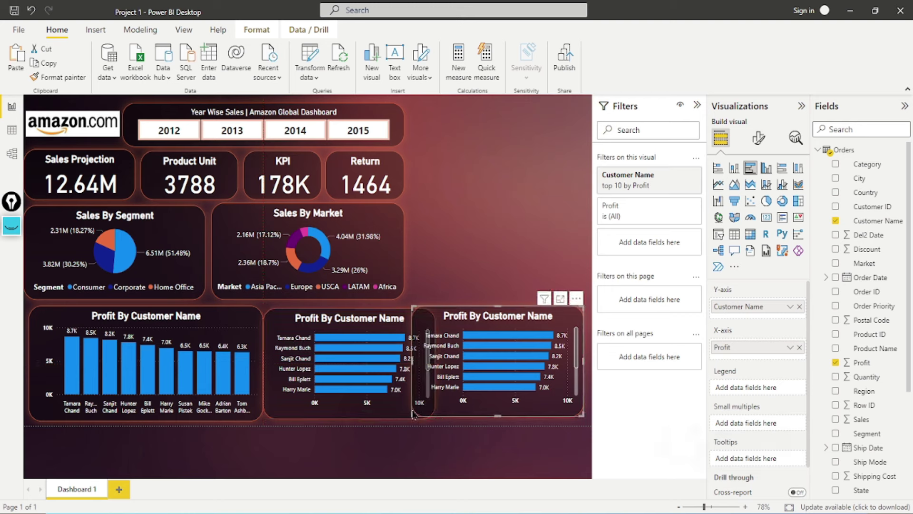
{"action": "left_click_drag", "start_coordinate": [420, 419], "coordinate": [437, 415]}
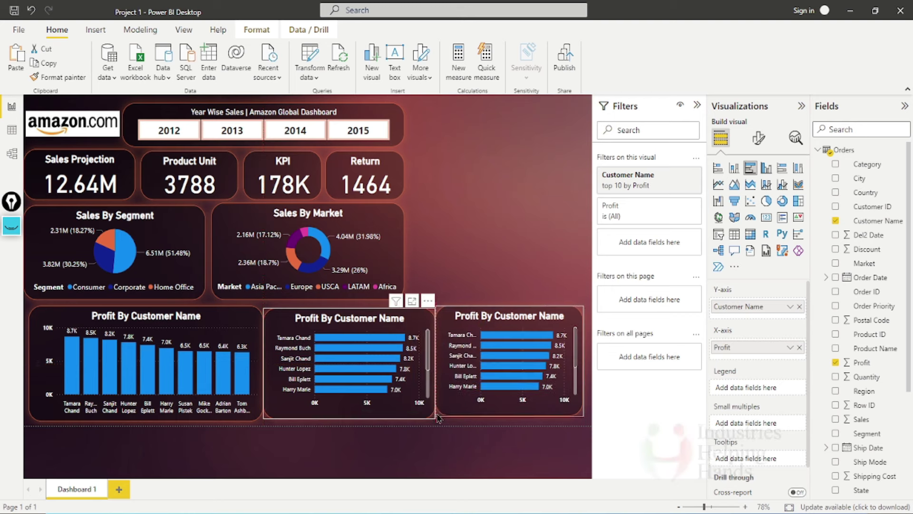
Hide the Filters pane and view the Sales By Segment chart in focus mode before returning to the report.
{"action": "left_click", "coordinate": [698, 105]}
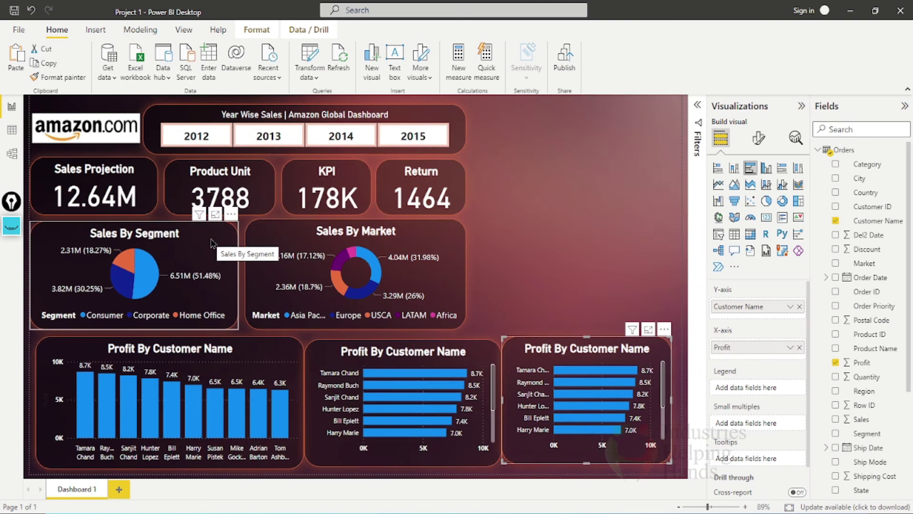
{"action": "left_click", "coordinate": [217, 215]}
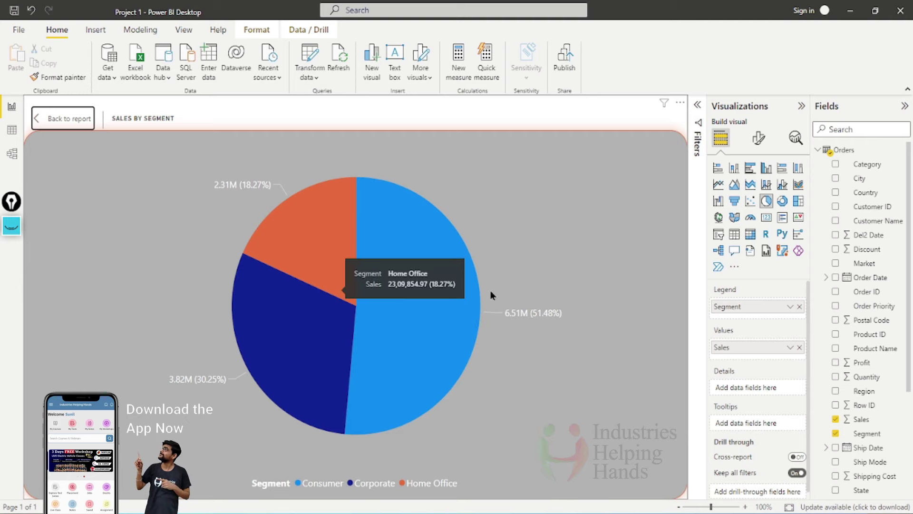
{"action": "left_click", "coordinate": [69, 118]}
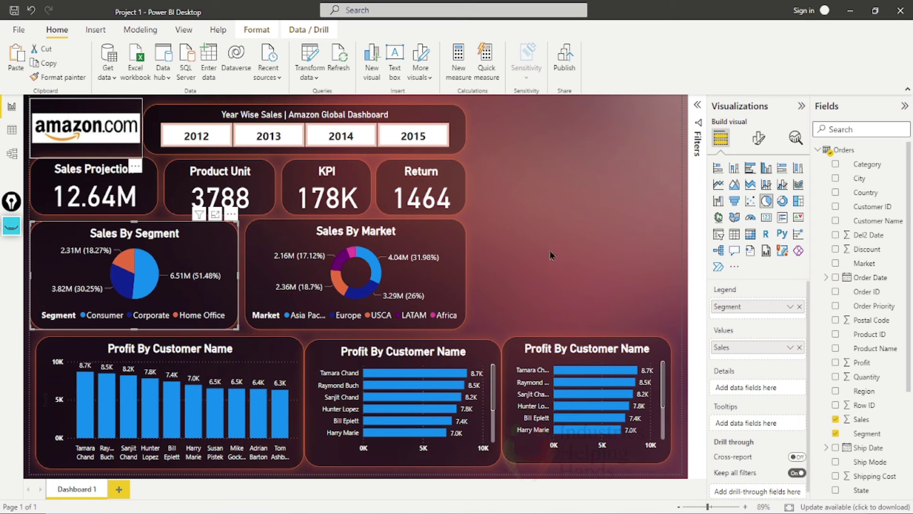
{"action": "left_click", "coordinate": [581, 263]}
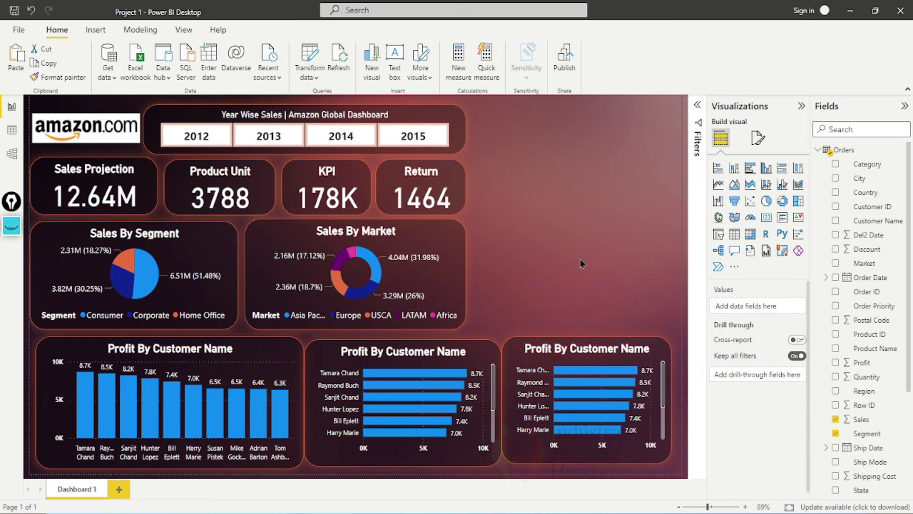
Shift the right bar chart slightly right and narrow the middle one from its left edge to leave gaps between the charts.
{"action": "left_click", "coordinate": [612, 346]}
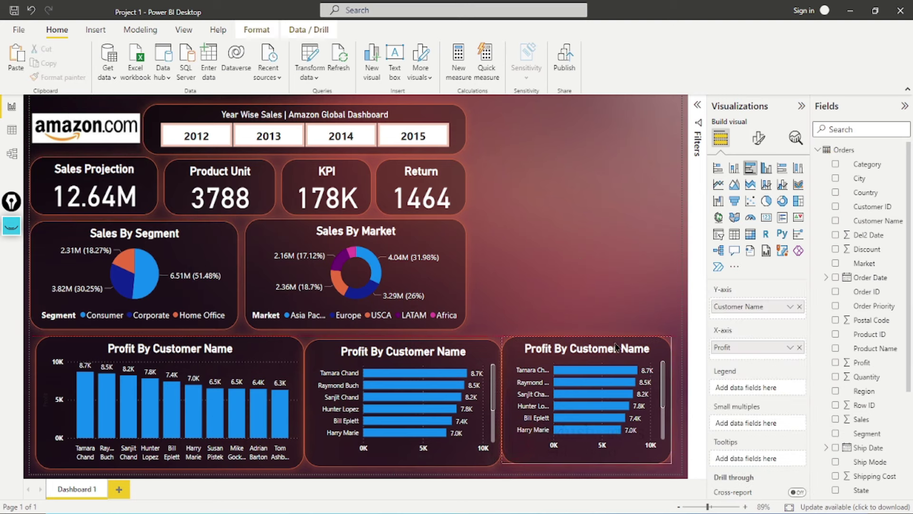
{"action": "left_click", "coordinate": [454, 358]}
{"action": "left_click_drag", "start_coordinate": [306, 464], "coordinate": [318, 463]}
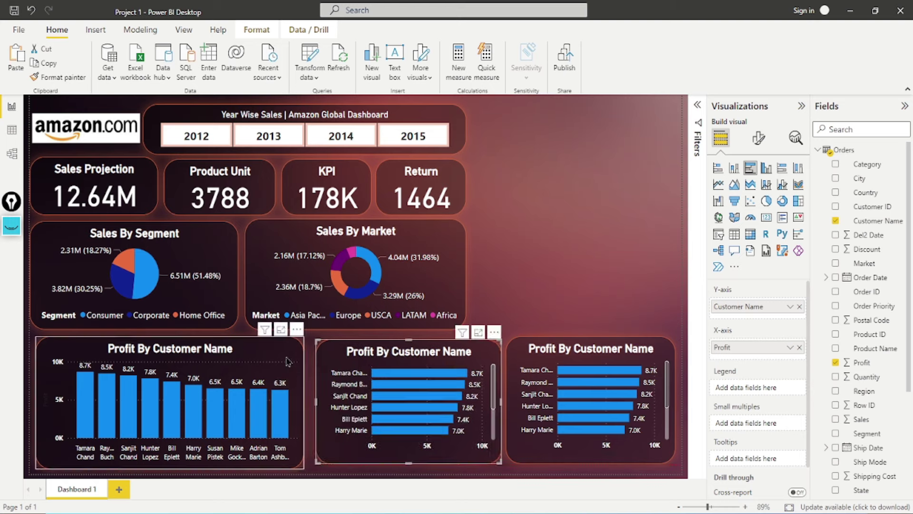
Widen the Profit By Customer Name column chart slightly at its right edge and shift the rightmost bar chart slightly right and down.
{"action": "left_click", "coordinate": [292, 383]}
{"action": "left_click_drag", "start_coordinate": [304, 402], "coordinate": [311, 403]}
{"action": "left_click_drag", "start_coordinate": [593, 357], "coordinate": [598, 360]}
{"action": "left_click", "coordinate": [529, 290]}
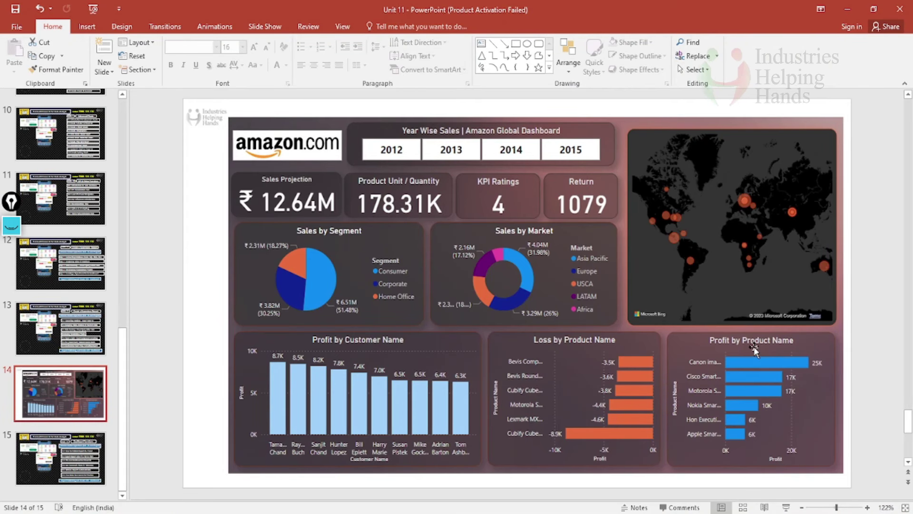
Examine the product charts on the reference dashboard slide in PowerPoint and return to the Power BI report.
{"action": "left_click", "coordinate": [846, 15]}
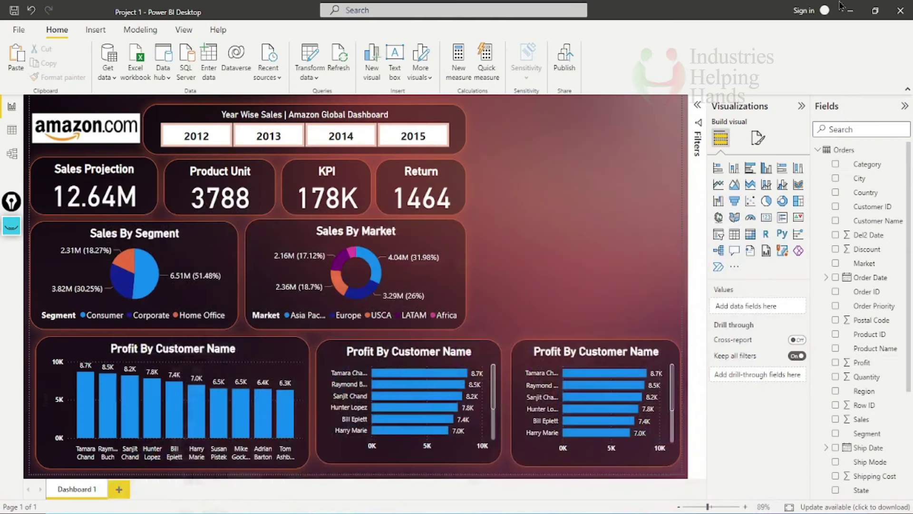
{"action": "left_click", "coordinate": [847, 10]}
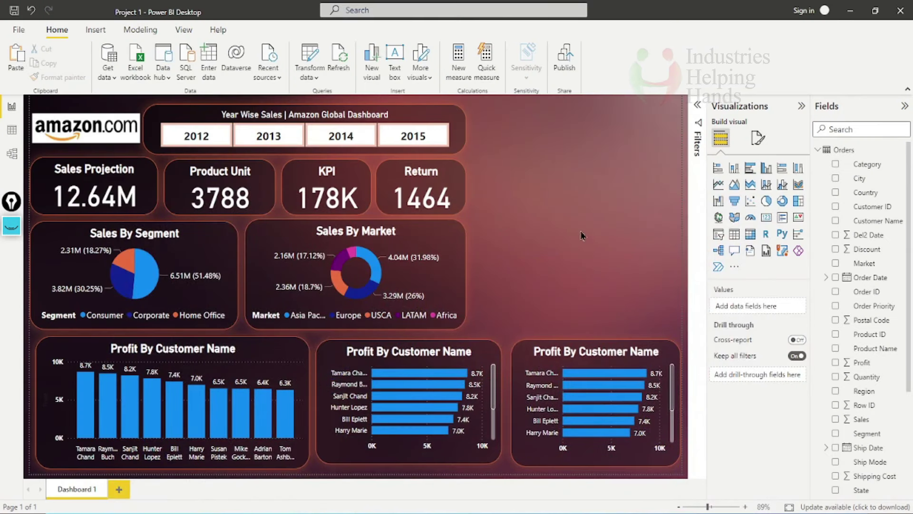
{"action": "left_click", "coordinate": [532, 365]}
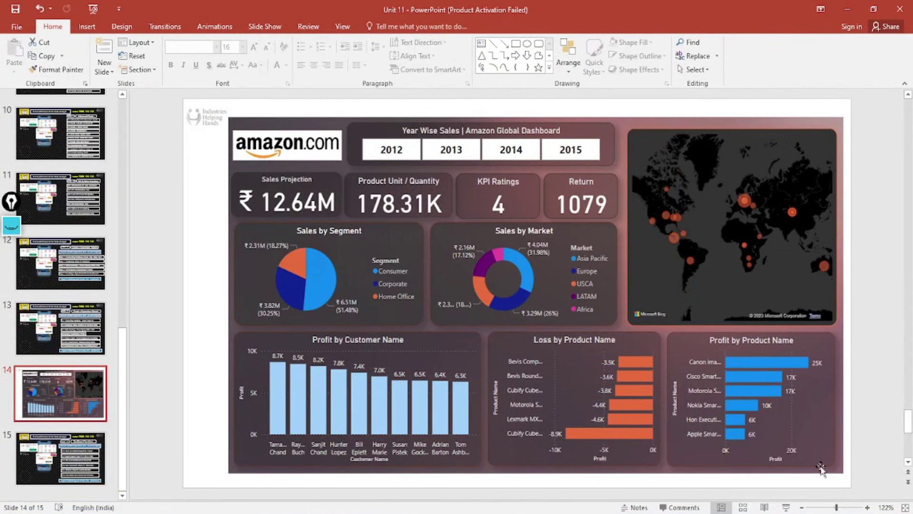
{"action": "left_click", "coordinate": [855, 6]}
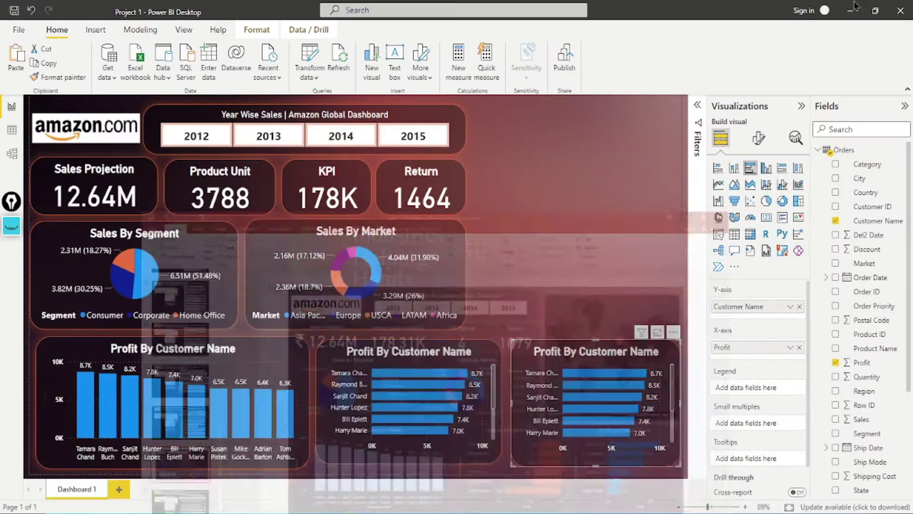
Replace Customer Name with Product Name on the Y-axis of the rightmost bar chart and of the middle bar chart.
{"action": "left_click", "coordinate": [800, 307]}
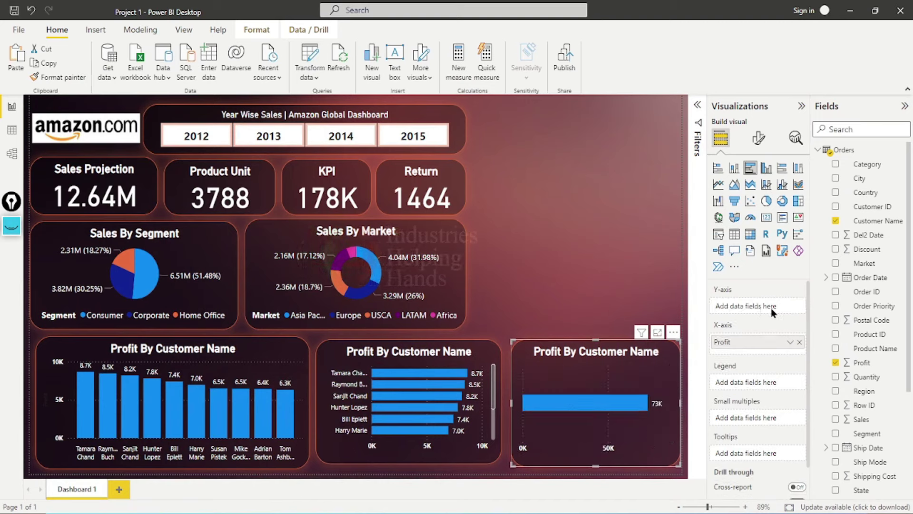
{"action": "left_click_drag", "start_coordinate": [855, 343], "coordinate": [761, 314]}
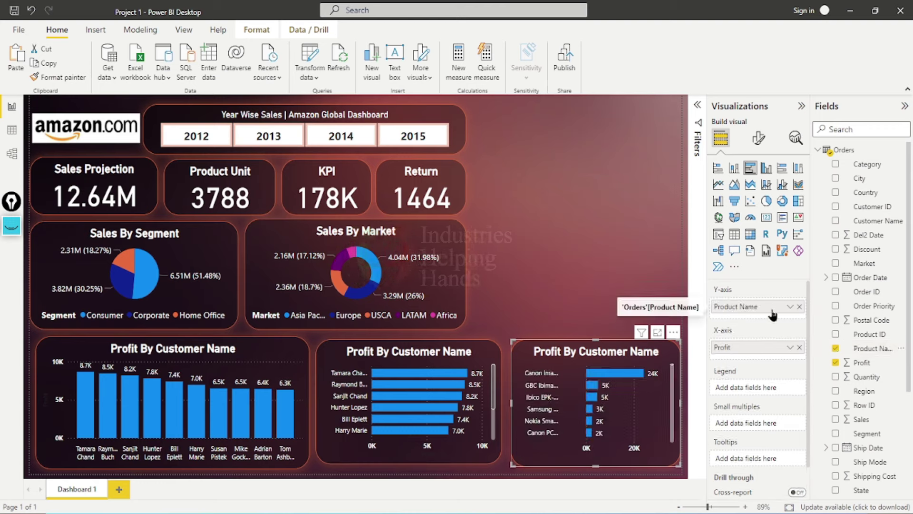
{"action": "left_click", "coordinate": [469, 459]}
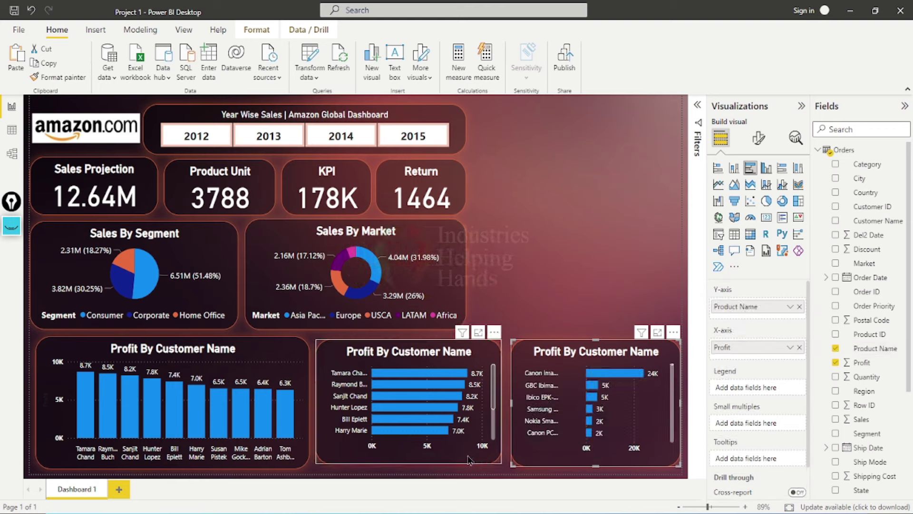
{"action": "left_click", "coordinate": [800, 306]}
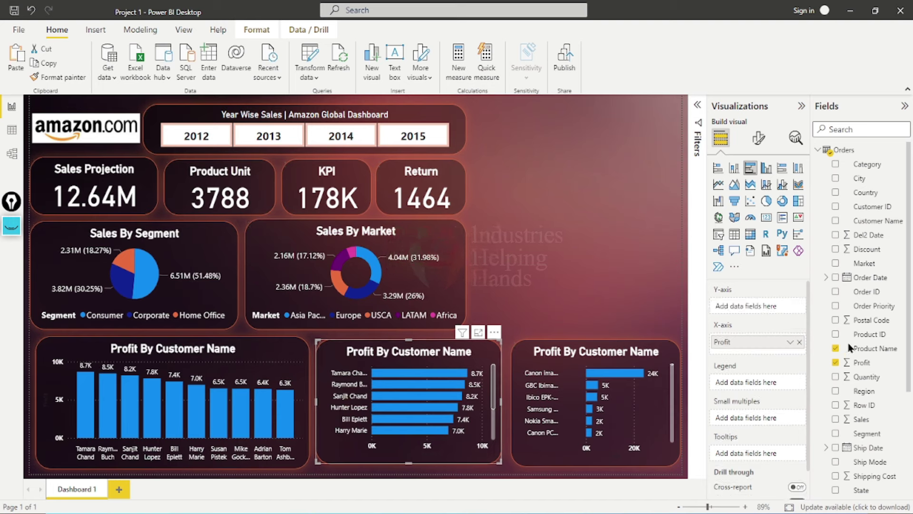
{"action": "left_click_drag", "start_coordinate": [869, 348], "coordinate": [759, 313]}
Change the rightmost bar chart's title to "Profit By Product".
{"action": "left_click", "coordinate": [630, 362]}
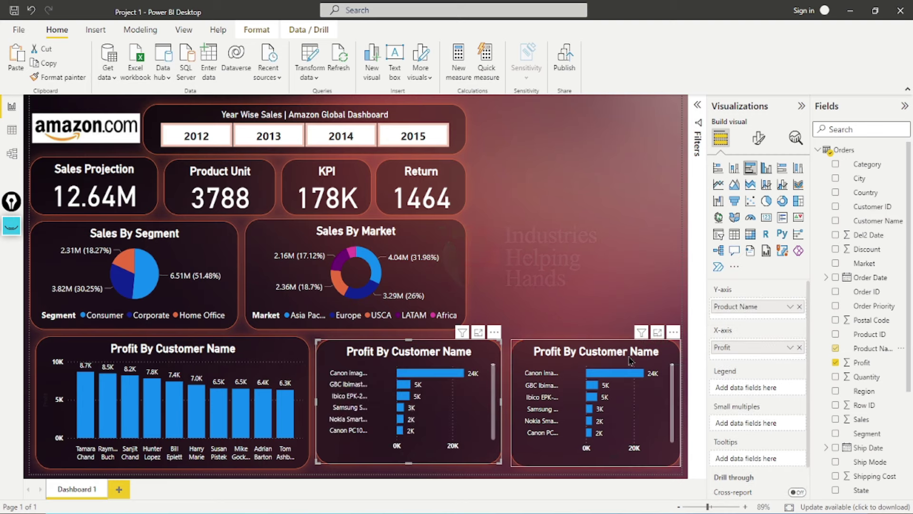
{"action": "left_click", "coordinate": [757, 140]}
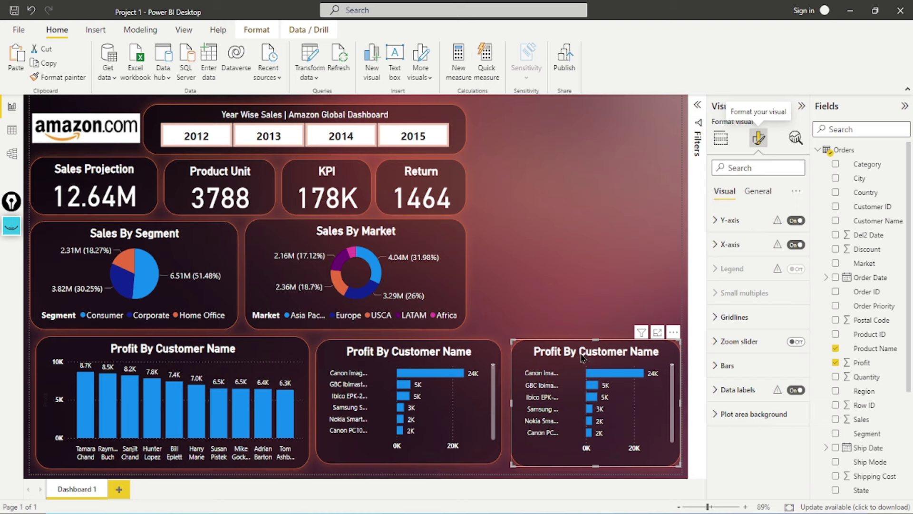
{"action": "left_click", "coordinate": [758, 191]}
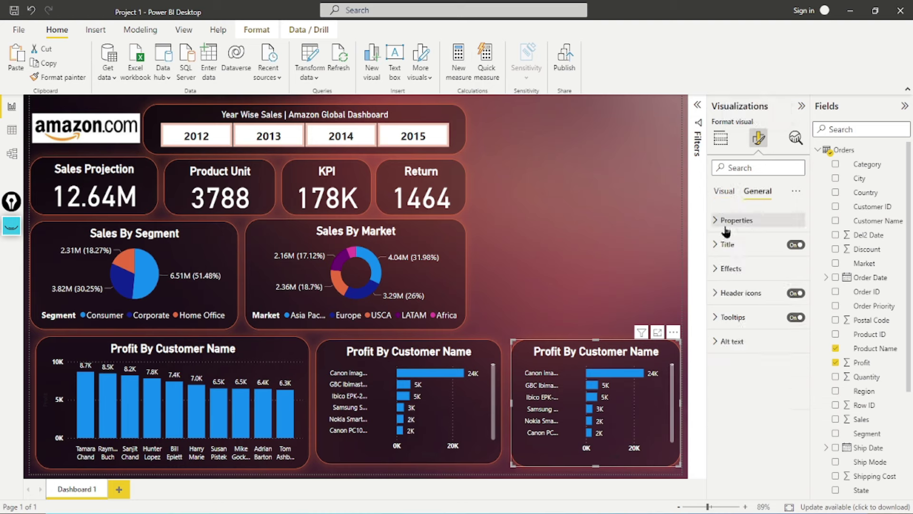
{"action": "left_click", "coordinate": [724, 244]}
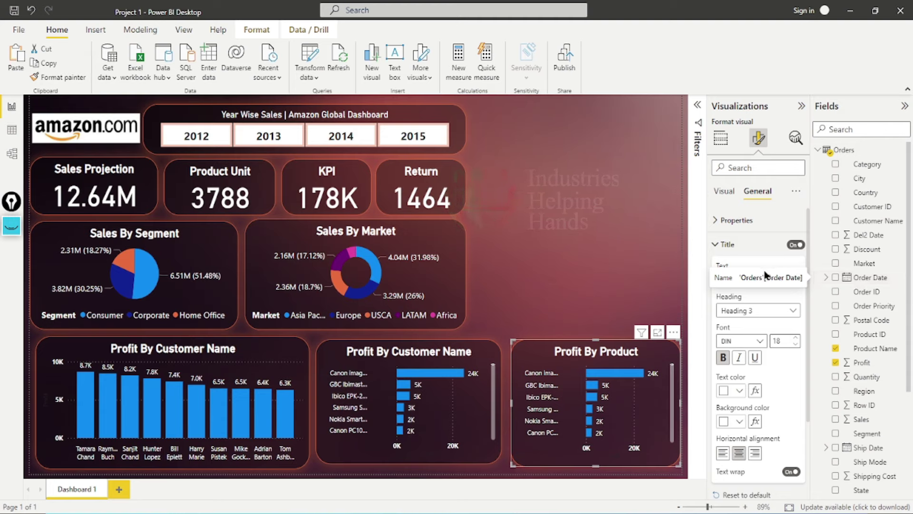
{"action": "left_click", "coordinate": [623, 263]}
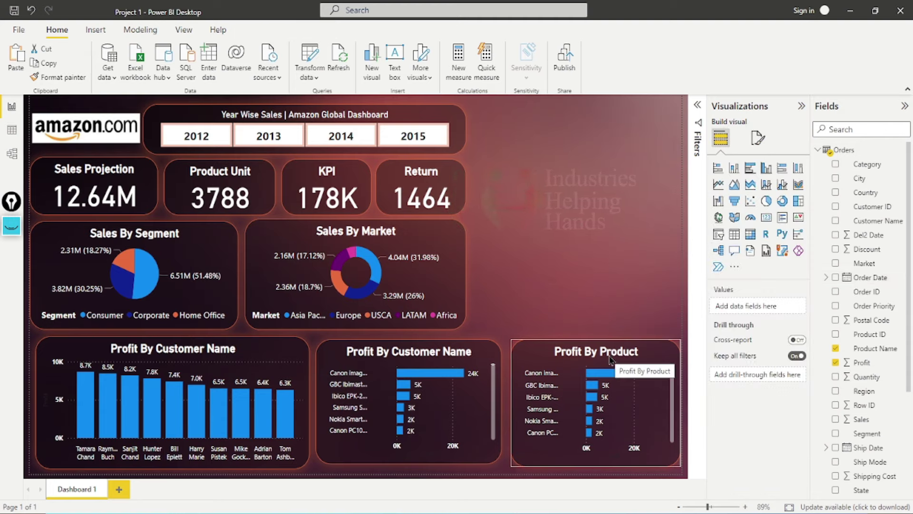
Extend the rightmost bar chart's title to "Top 5 Profit By Product".
{"action": "left_click", "coordinate": [681, 339]}
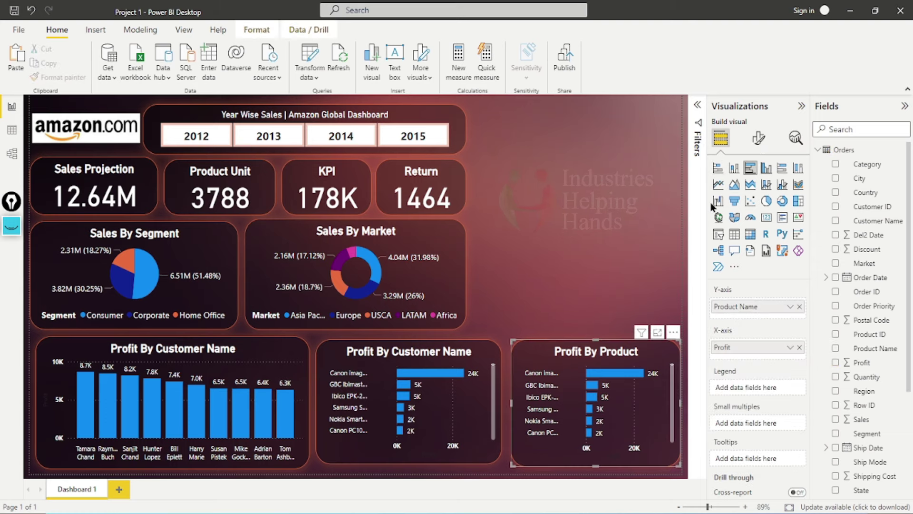
{"action": "left_click", "coordinate": [759, 139]}
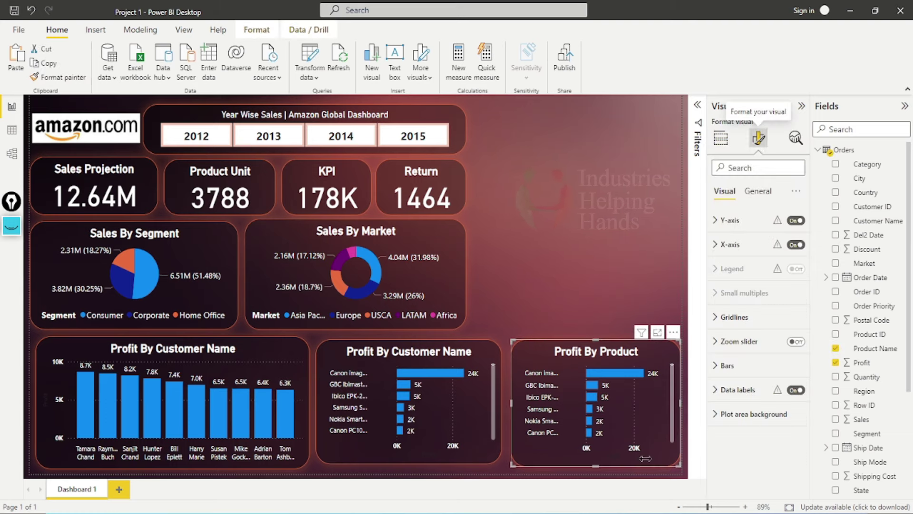
{"action": "left_click", "coordinate": [758, 191]}
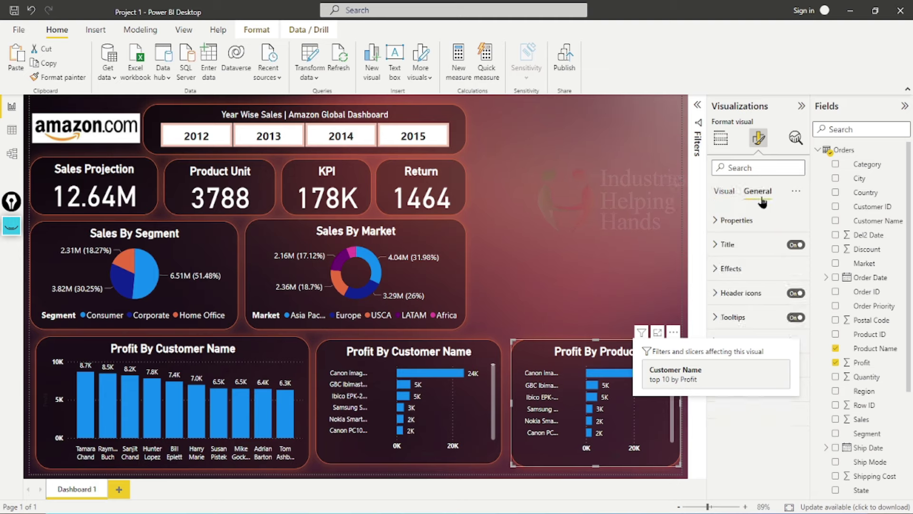
{"action": "left_click", "coordinate": [727, 244]}
{"action": "left_click", "coordinate": [722, 282]}
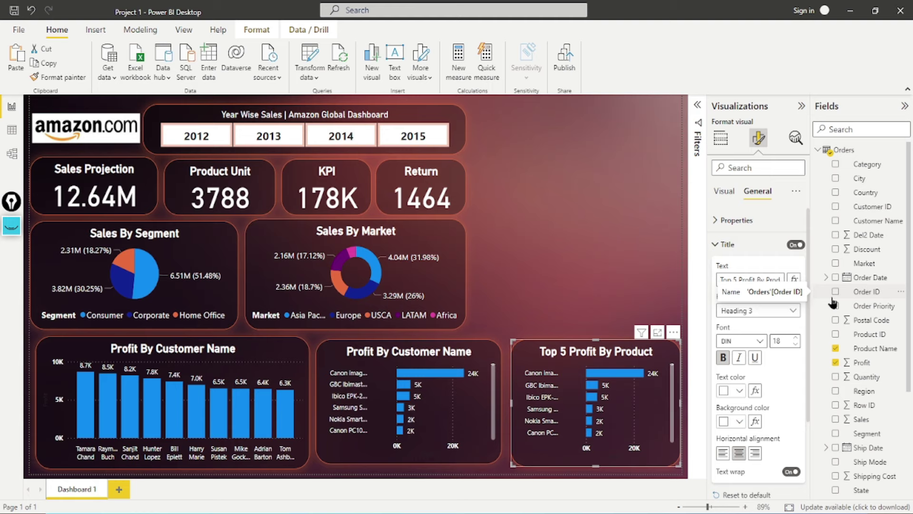
Change the middle bar chart's title to "Bottom 5 Profit By roduct".
{"action": "left_click", "coordinate": [449, 358]}
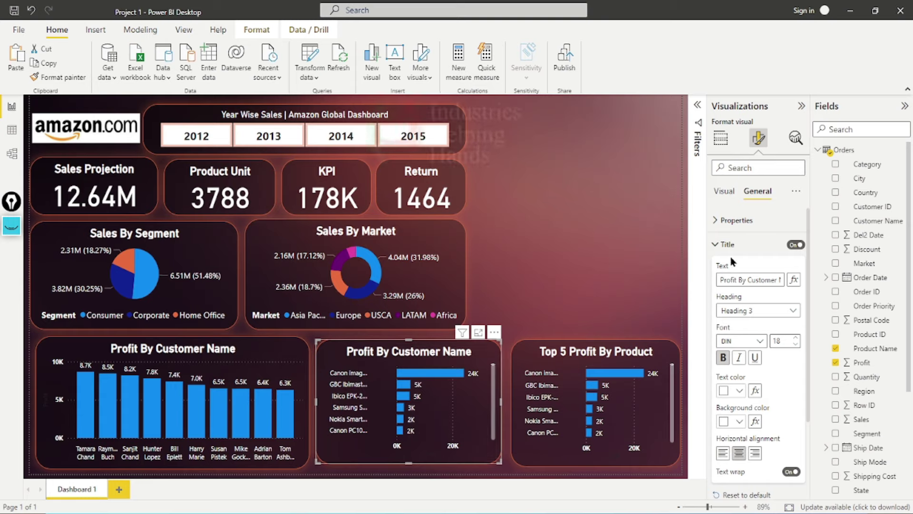
{"action": "left_click", "coordinate": [722, 281]}
{"action": "type", "text": "Bottom 5"}
{"action": "left_click_drag", "start_coordinate": [722, 281], "coordinate": [818, 282]}
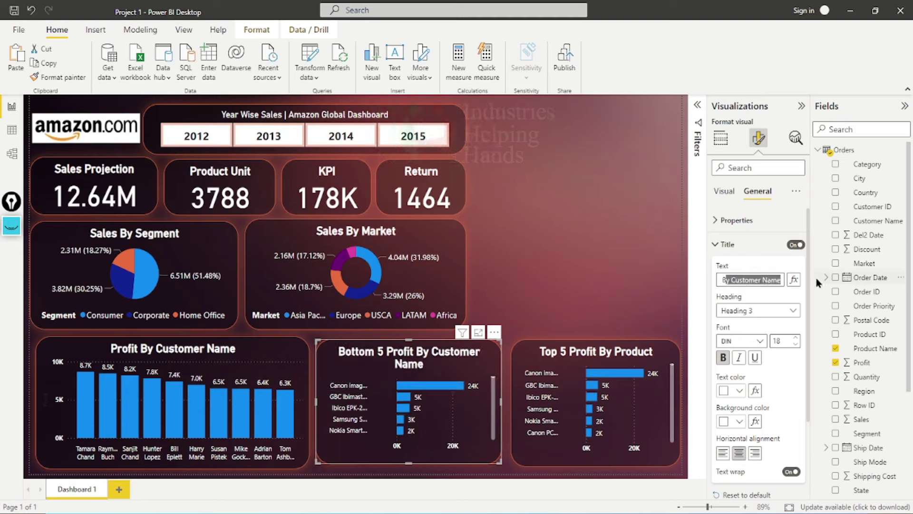
{"action": "key", "text": "BackSpace"}
{"action": "key", "text": "BackSpace"}
{"action": "key", "text": "BackSpace"}
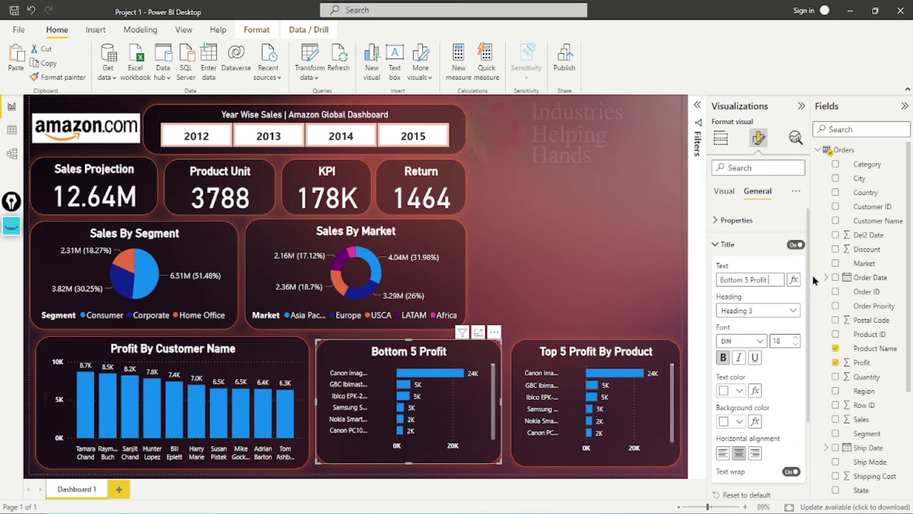
{"action": "type", "text": "By"}
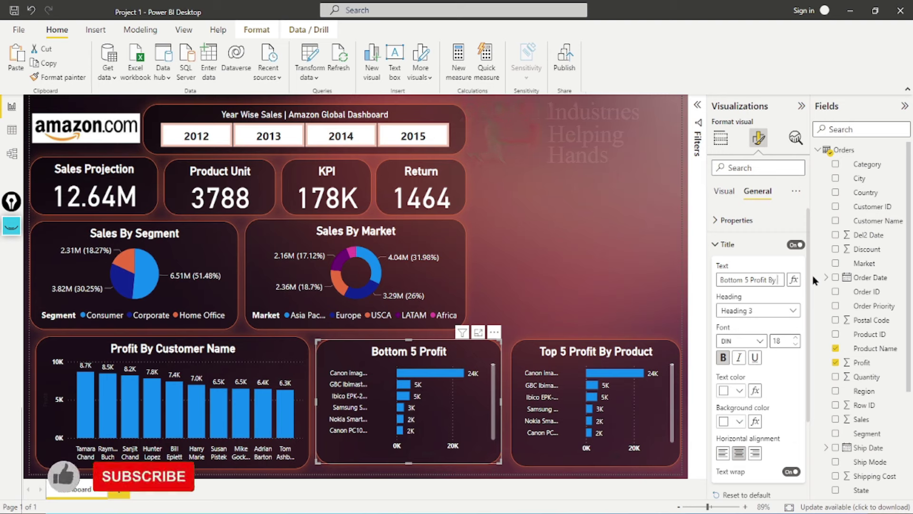
{"action": "type", "text": " roduct"}
{"action": "left_click", "coordinate": [567, 304]}
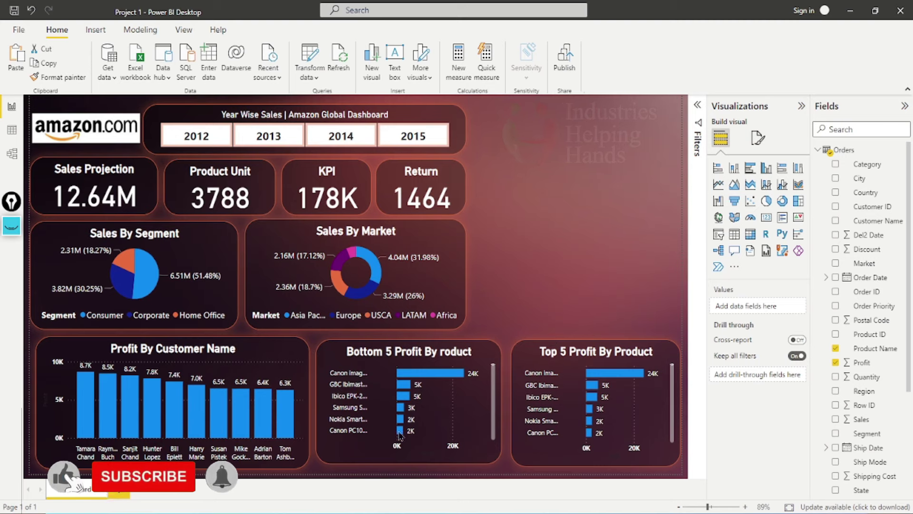
Widen the Top 5 Profit By Product chart slightly from its left edge.
{"action": "left_click", "coordinate": [570, 398]}
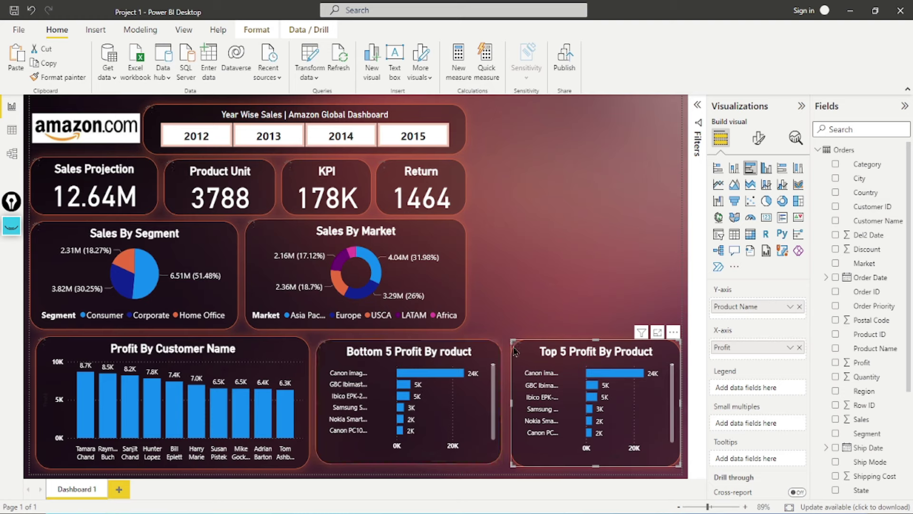
{"action": "mouse_move", "coordinate": [510, 340]}
{"action": "left_mouse_down"}
{"action": "mouse_move", "coordinate": [471, 333]}
{"action": "mouse_move", "coordinate": [381, 220]}
{"action": "mouse_move", "coordinate": [303, 162]}
{"action": "mouse_move", "coordinate": [456, 178]}
{"action": "mouse_move", "coordinate": [471, 275]}
{"action": "mouse_move", "coordinate": [510, 345]}
{"action": "left_mouse_up"}
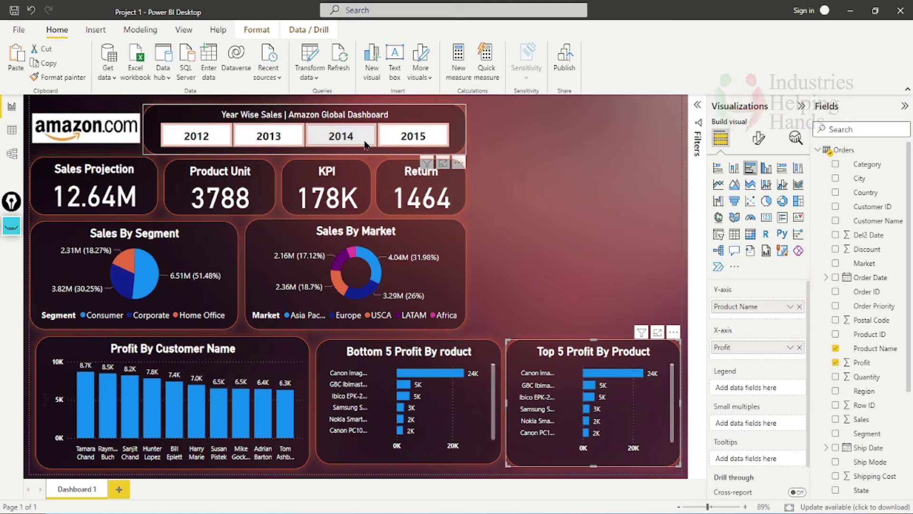
{"action": "left_click", "coordinate": [533, 314]}
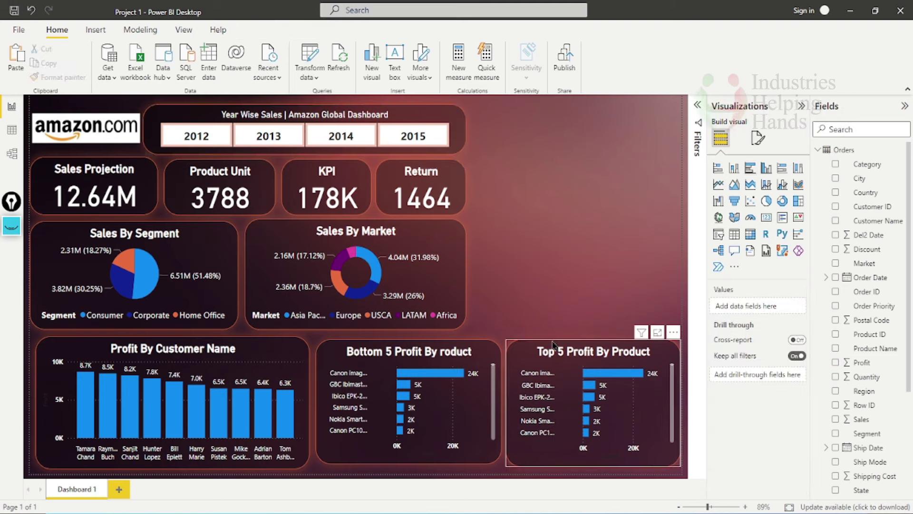
Show the filters of the Top 5 Profit By Product chart and collapse the Visualizations pane, keeping the Fields pane open.
{"action": "left_click", "coordinate": [553, 345]}
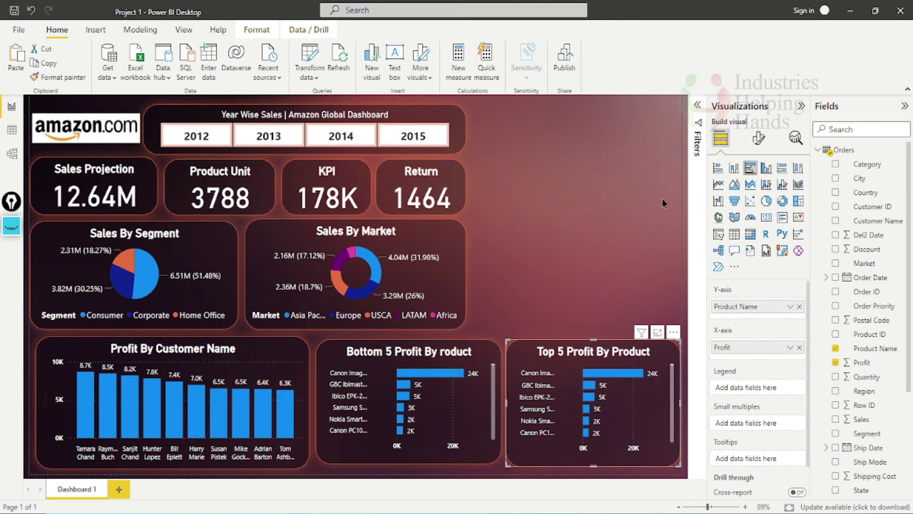
{"action": "left_click", "coordinate": [698, 105]}
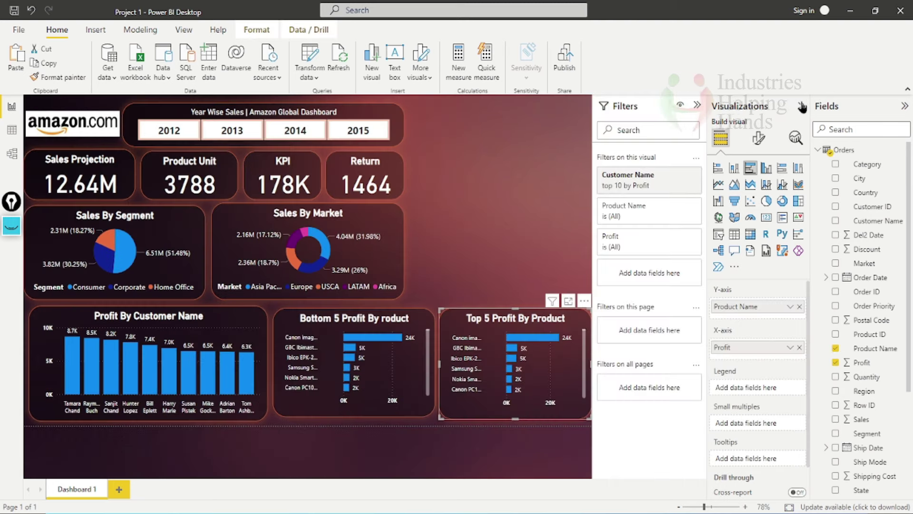
{"action": "left_click", "coordinate": [802, 106]}
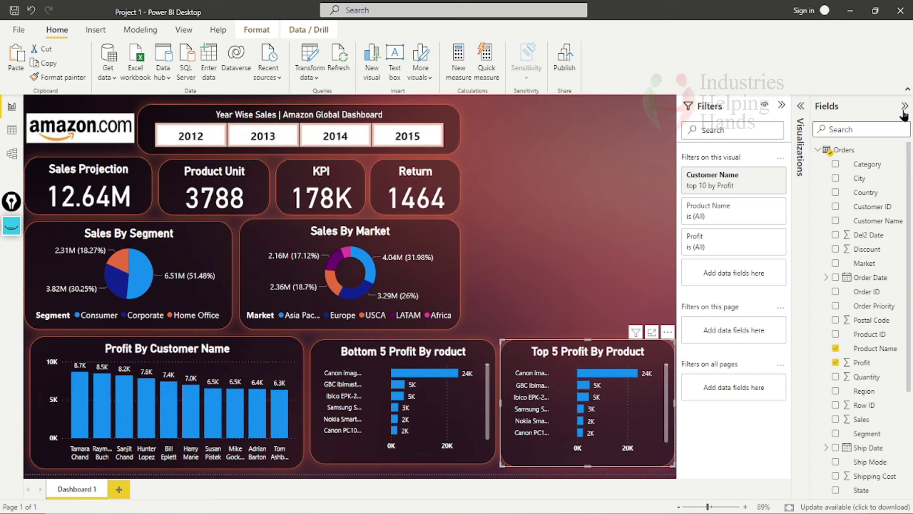
{"action": "left_click", "coordinate": [904, 109]}
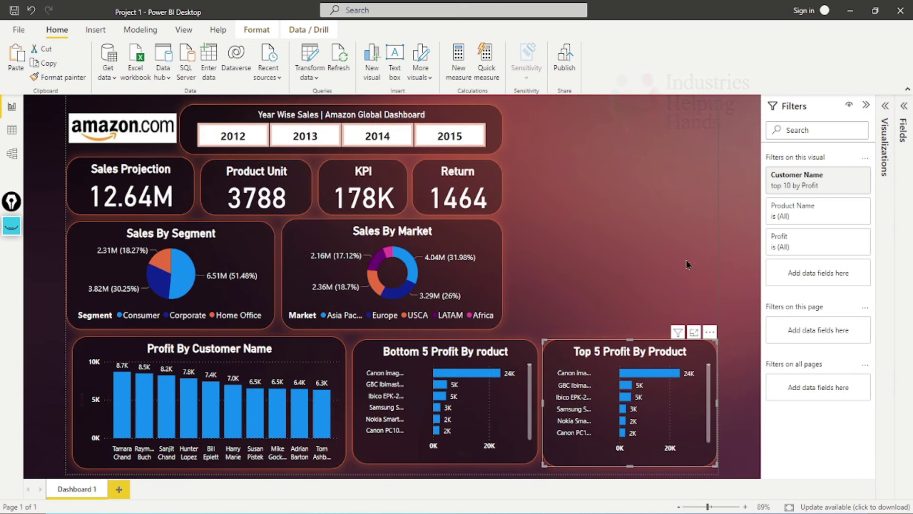
{"action": "left_click", "coordinate": [905, 108]}
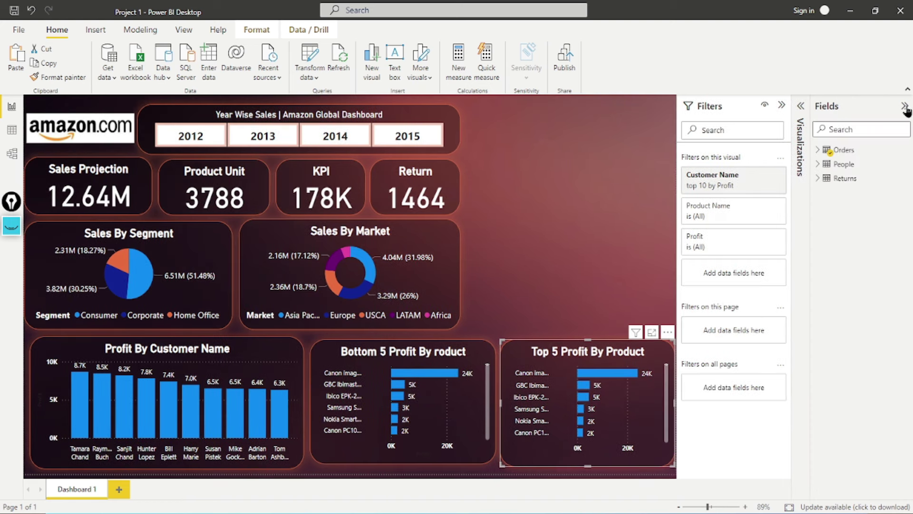
Remove the Customer Name filter from the Top 5 Profit By Product chart and set its Product Name filter to Top N, showing the top 5.
{"action": "left_click", "coordinate": [734, 190]}
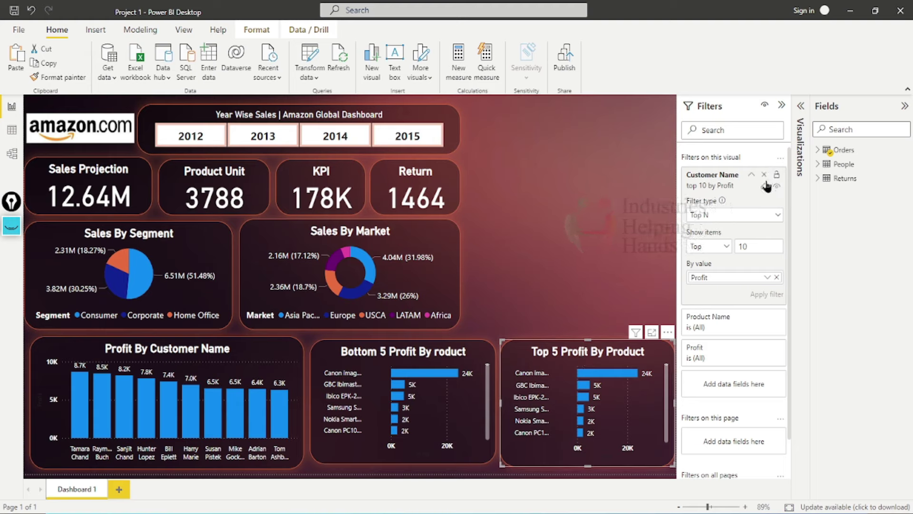
{"action": "left_click", "coordinate": [764, 174]}
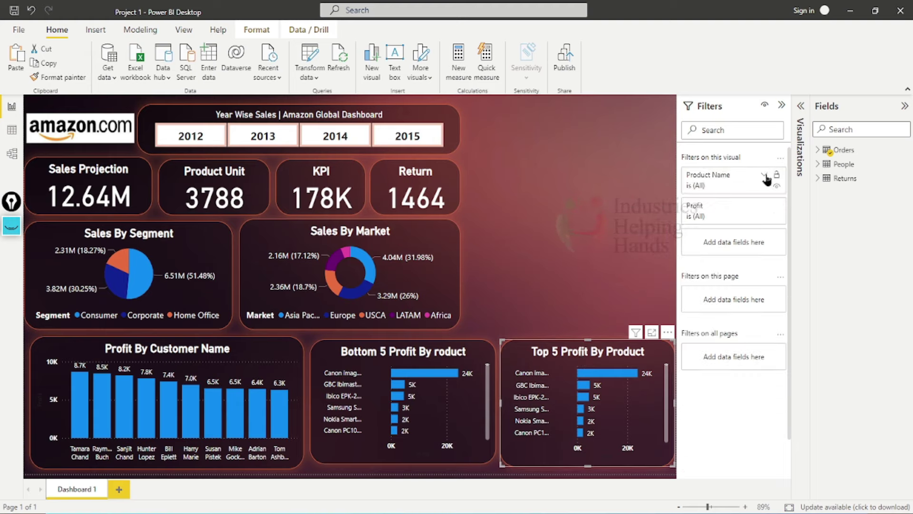
{"action": "left_click", "coordinate": [719, 185]}
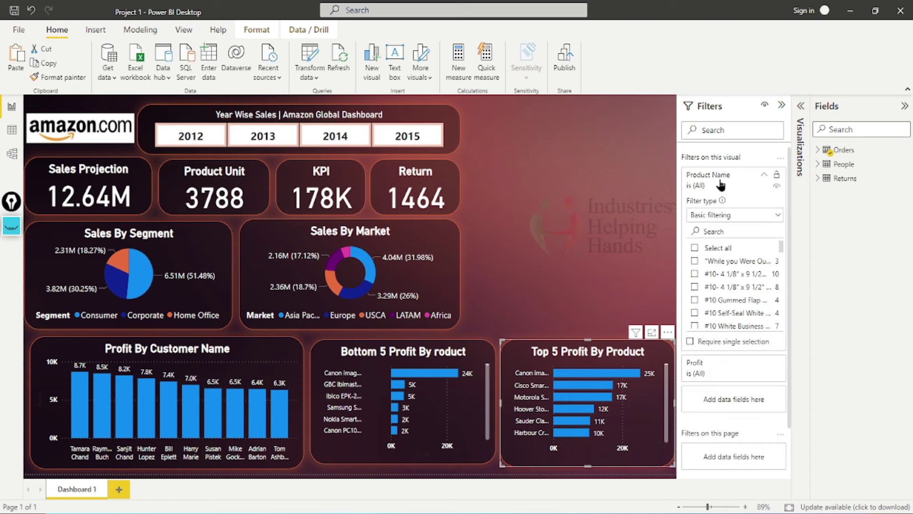
{"action": "left_click", "coordinate": [751, 218]}
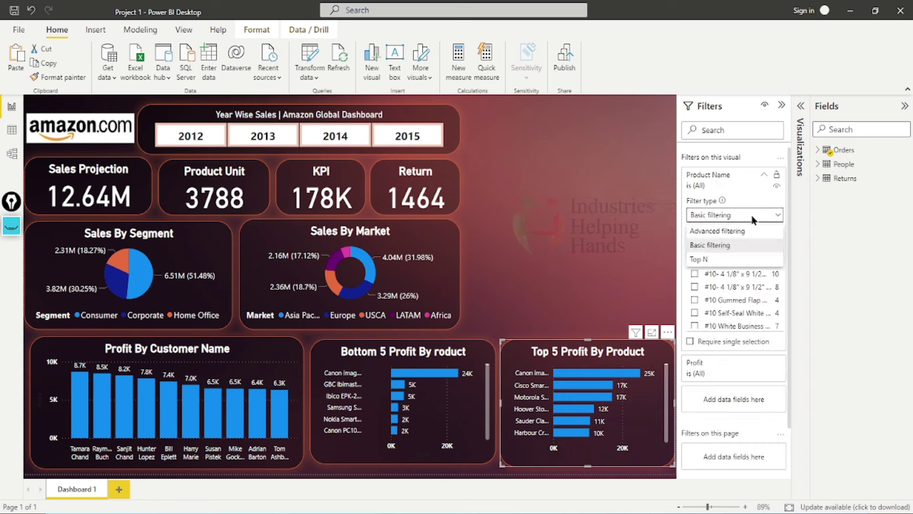
{"action": "left_click", "coordinate": [709, 261]}
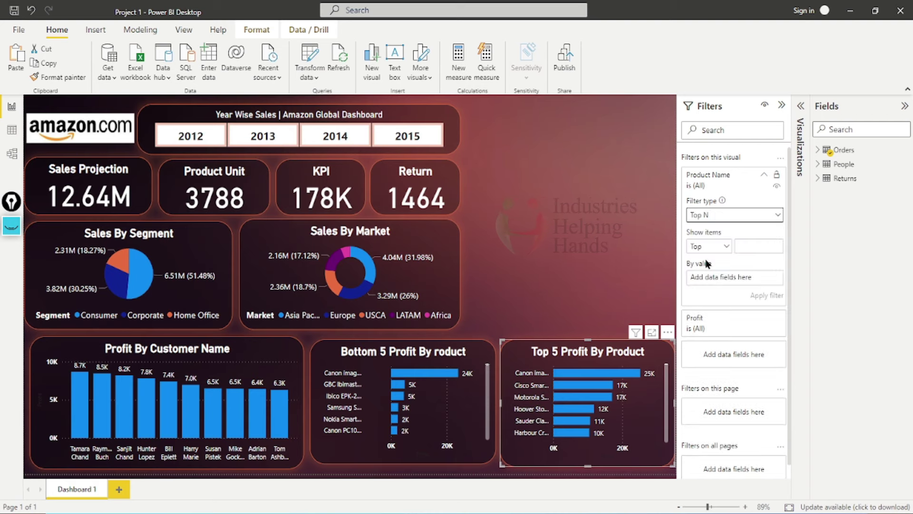
{"action": "left_click", "coordinate": [746, 247]}
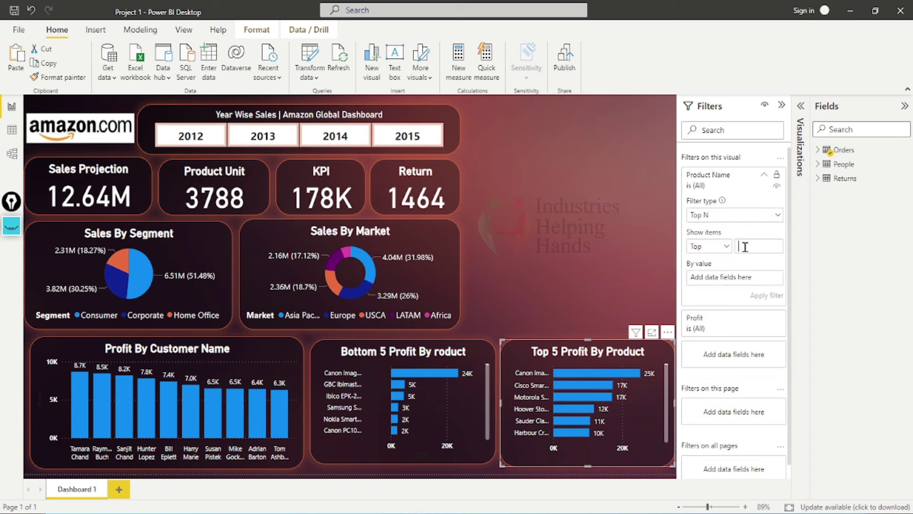
{"action": "left_click", "coordinate": [818, 151]}
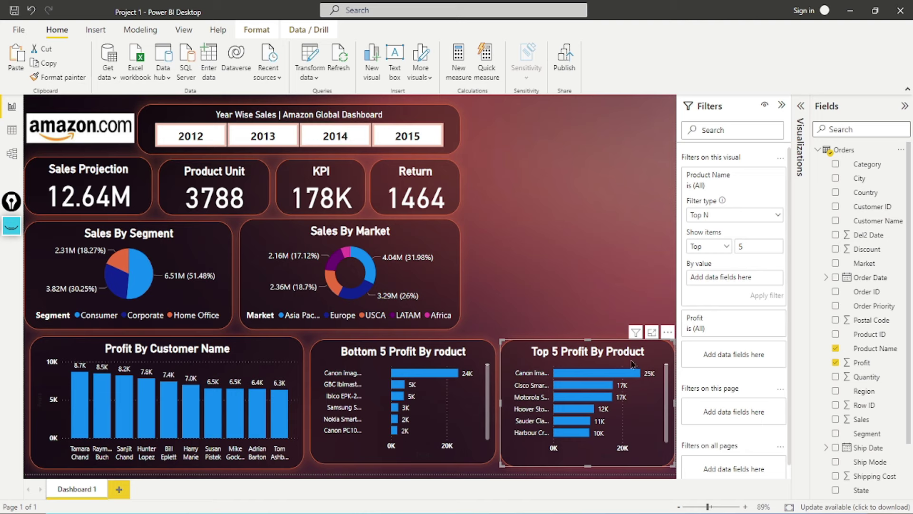
Try applying the Top 5 Profit By Product chart's Top N filter with Product Name as the ranking value.
{"action": "left_click_drag", "start_coordinate": [872, 352], "coordinate": [735, 281]}
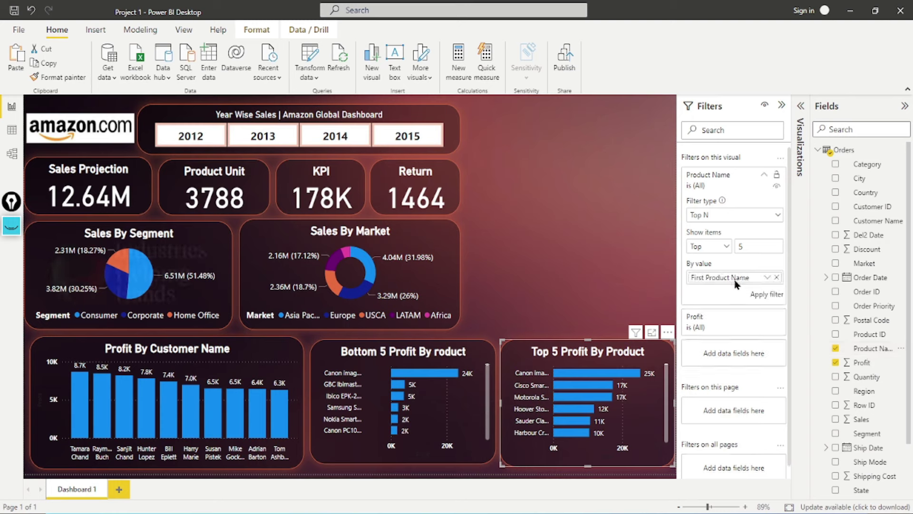
{"action": "left_click", "coordinate": [766, 296]}
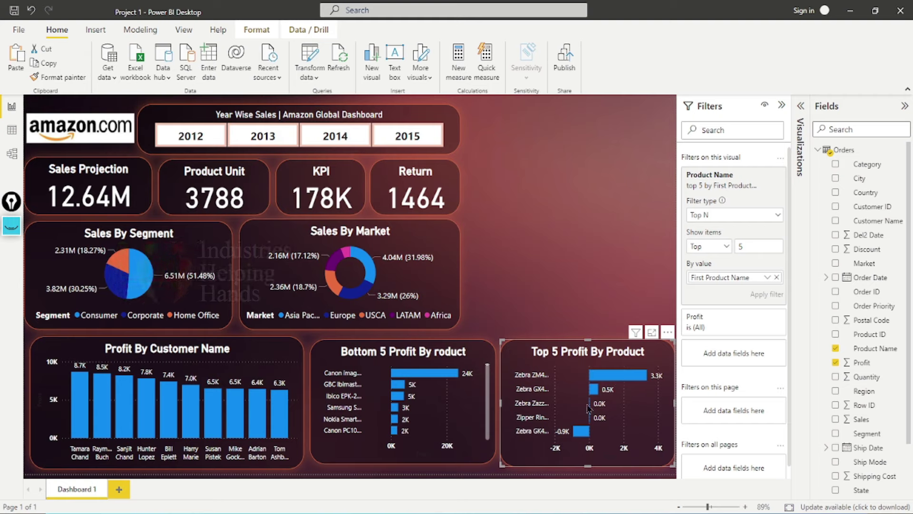
{"action": "mouse_move", "coordinate": [605, 377]}
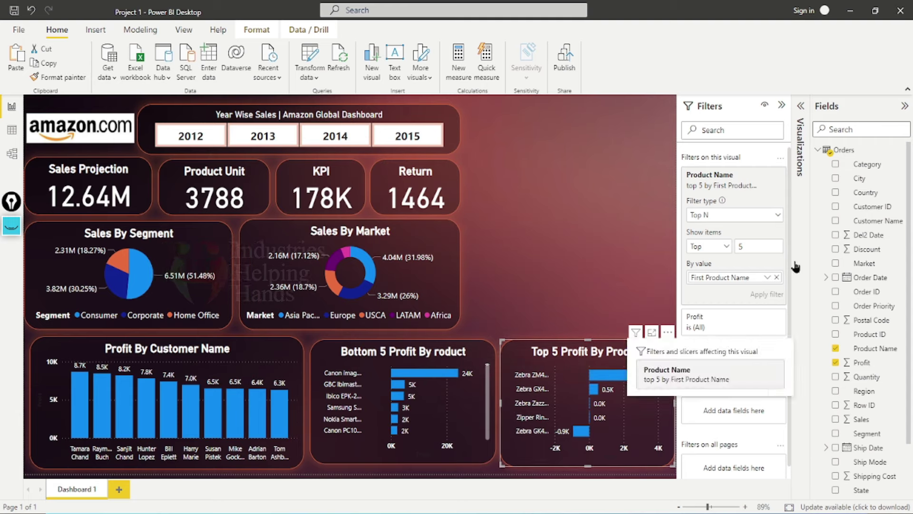
Replace the ranking value of the chart's top 5 Product Name filter with Profit and apply the filter.
{"action": "left_click", "coordinate": [778, 278]}
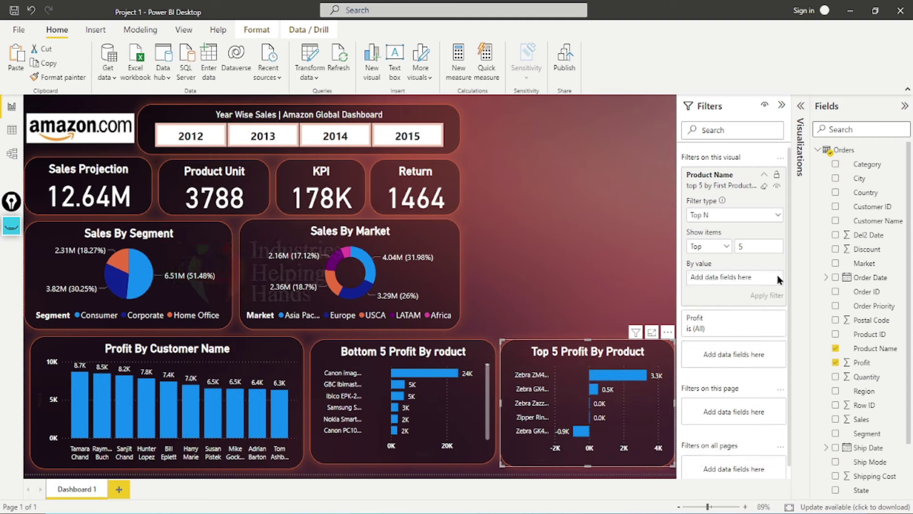
{"action": "left_click_drag", "start_coordinate": [863, 363], "coordinate": [731, 284]}
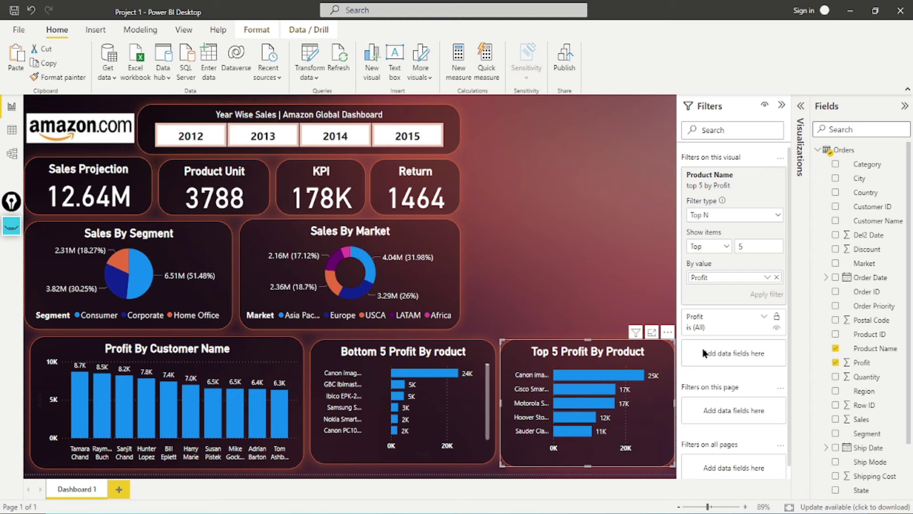
Examine the product bars of the Top 5 Profit By Product chart in focus mode and return to the report.
{"action": "left_click", "coordinate": [651, 333]}
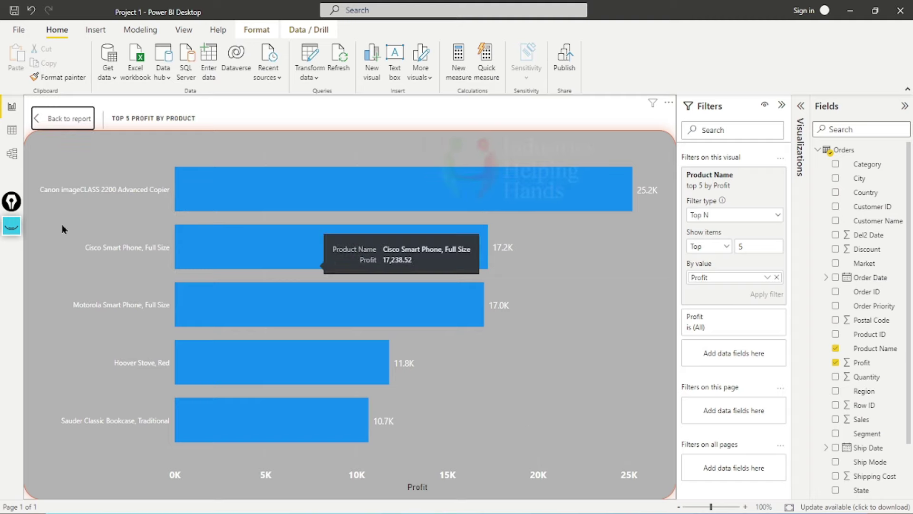
{"action": "mouse_move", "coordinate": [299, 182]}
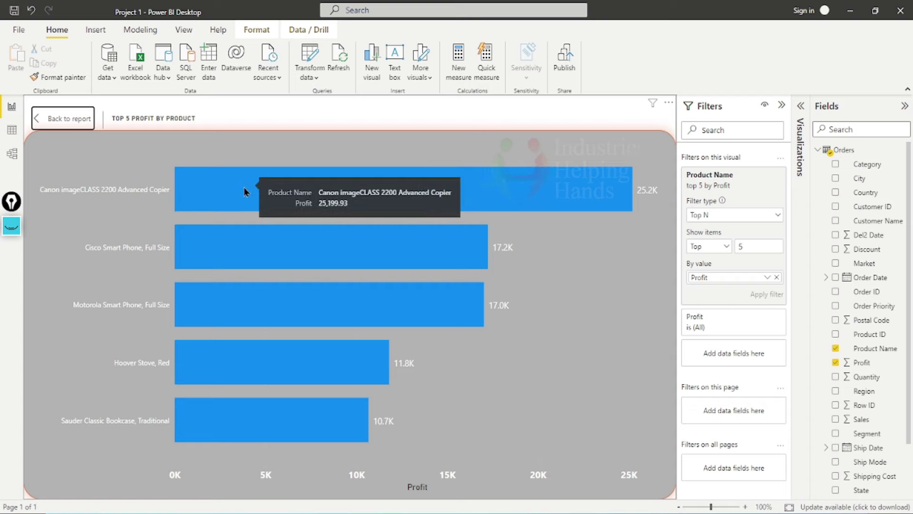
{"action": "mouse_move", "coordinate": [231, 259]}
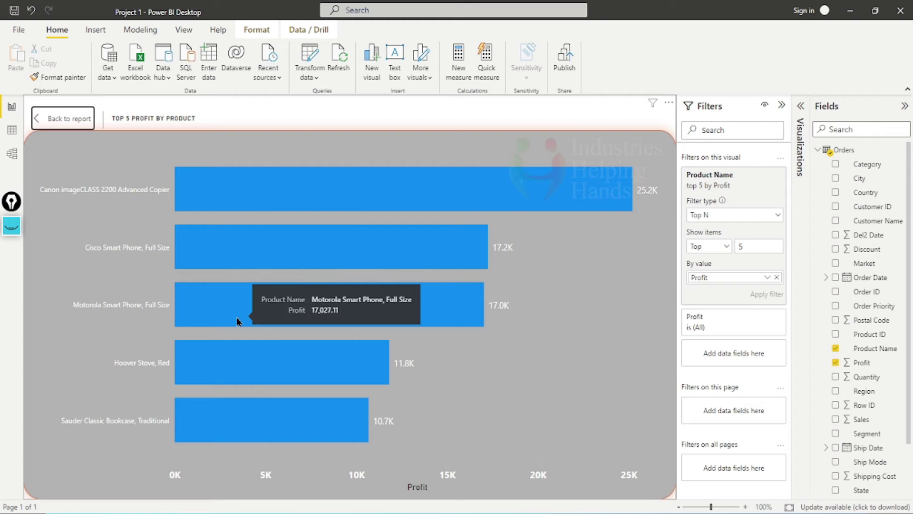
{"action": "left_click", "coordinate": [69, 119]}
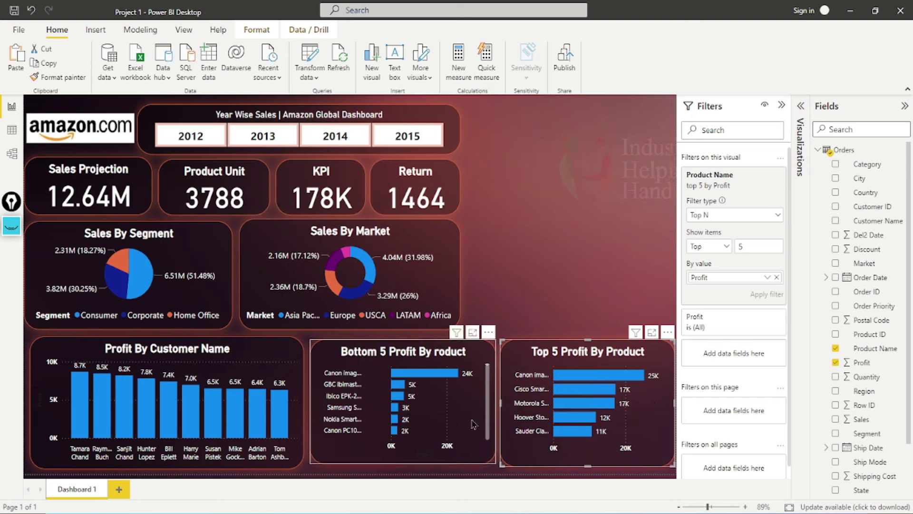
Correct the middle bar chart's title to "Bottom 5 Profit By Product" and collapse the Visualizations pane.
{"action": "left_click", "coordinate": [404, 392]}
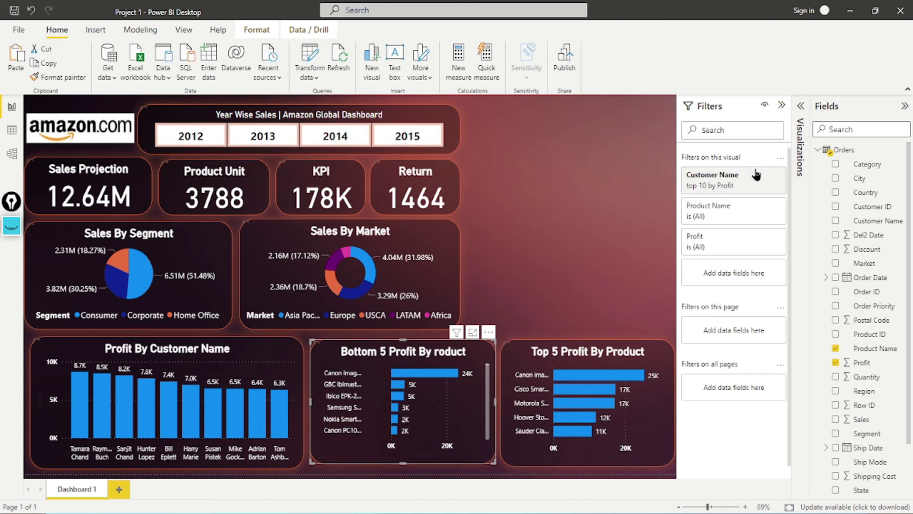
{"action": "left_click", "coordinate": [801, 133]}
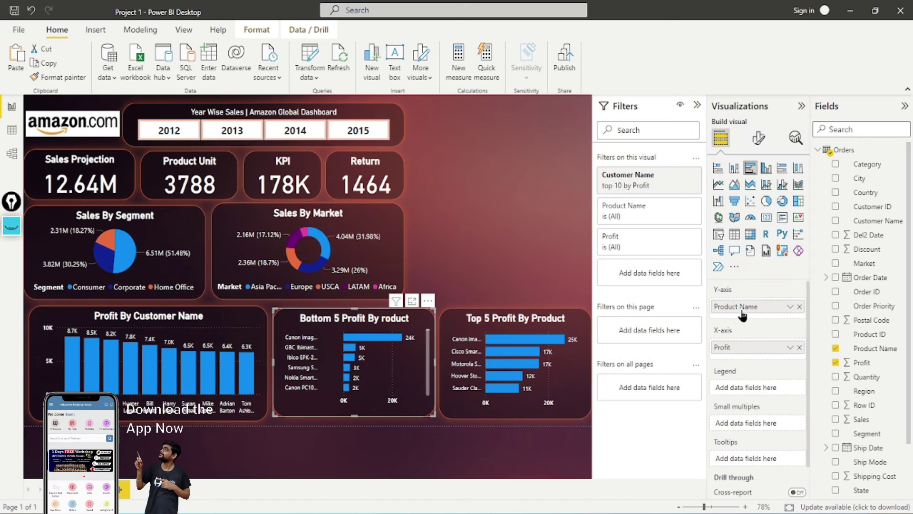
{"action": "left_click", "coordinate": [759, 138]}
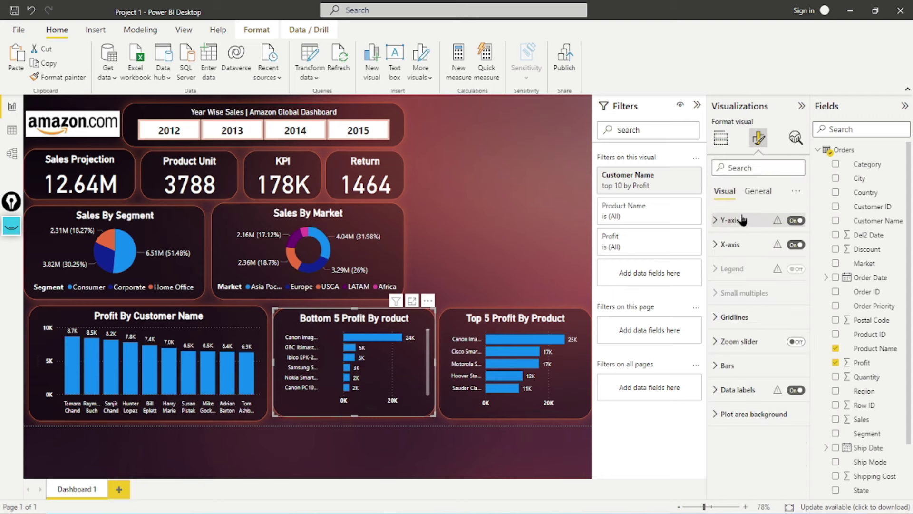
{"action": "left_click", "coordinate": [758, 190]}
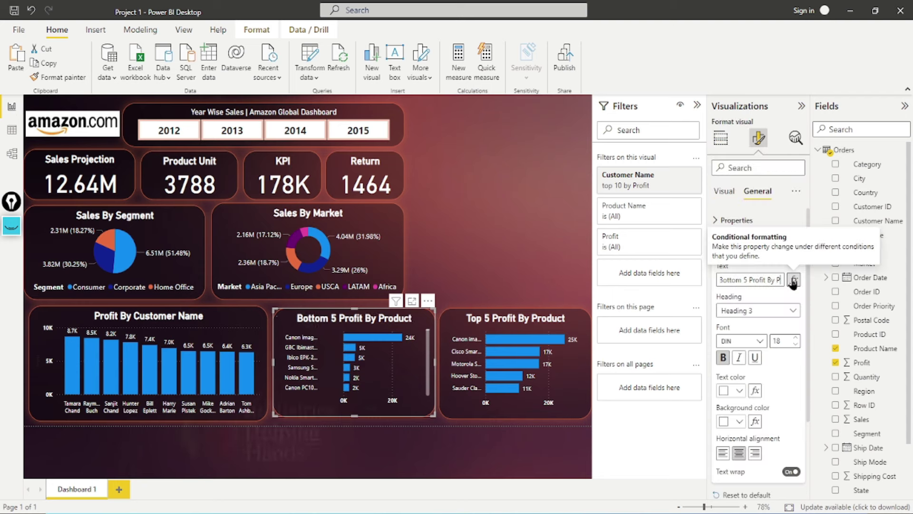
{"action": "left_click", "coordinate": [448, 327]}
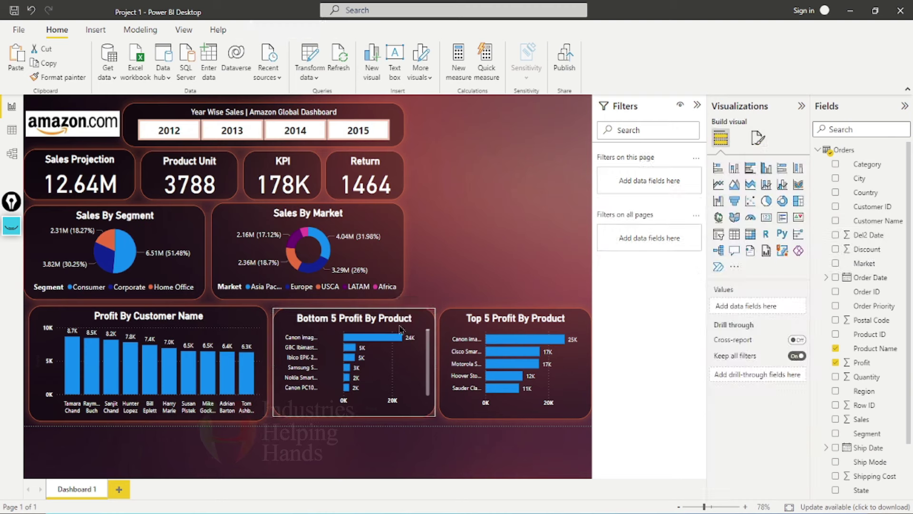
{"action": "left_click", "coordinate": [802, 106]}
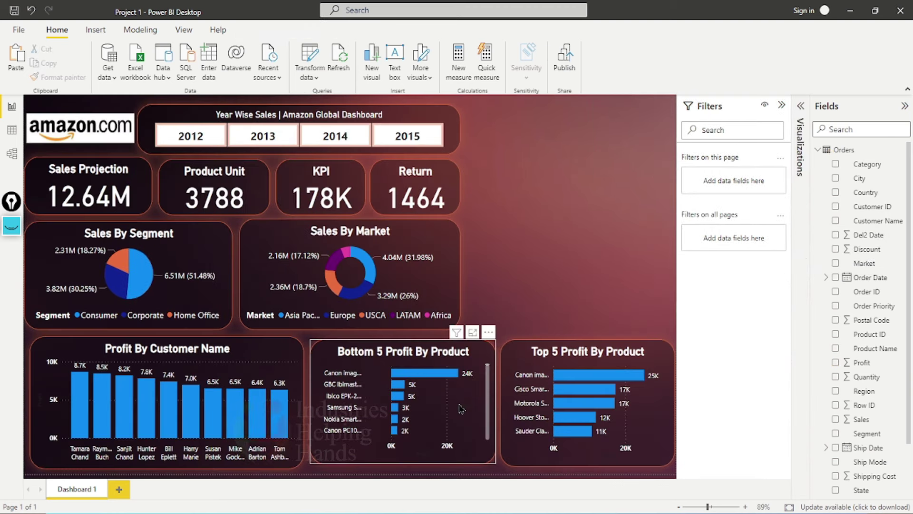
Remove the Customer Name filter from the Bottom 5 Profit By Product chart.
{"action": "left_click", "coordinate": [461, 408]}
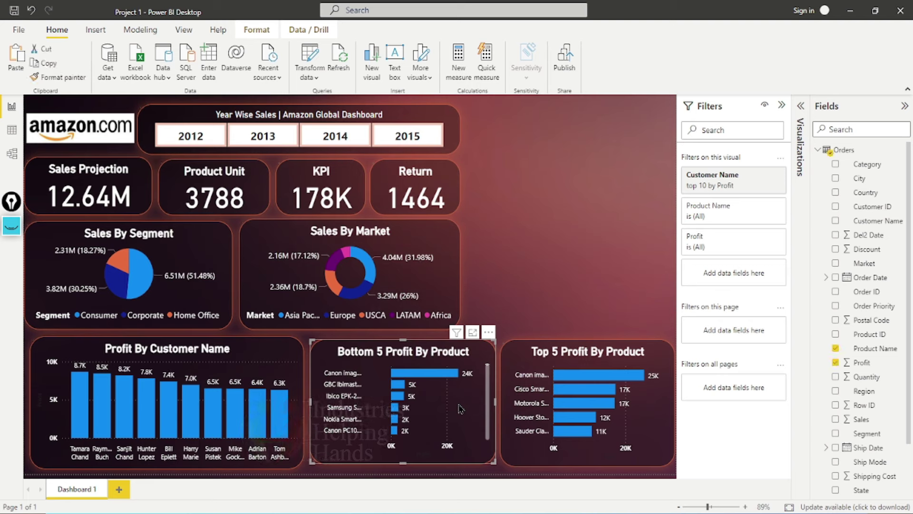
{"action": "mouse_move", "coordinate": [750, 189]}
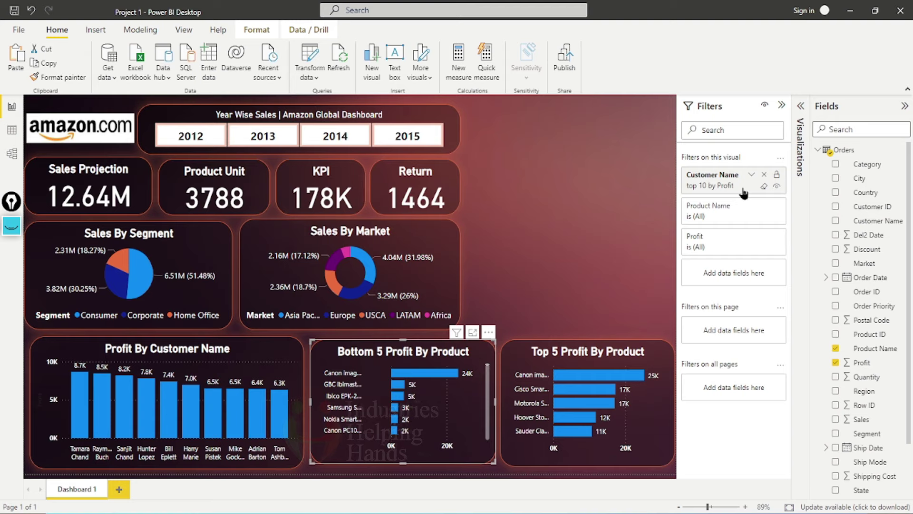
{"action": "left_click", "coordinate": [764, 175]}
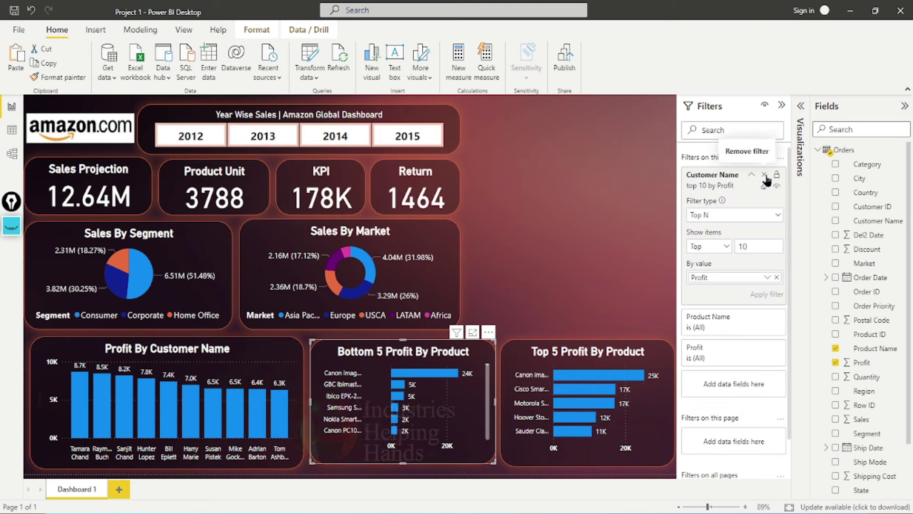
{"action": "left_click", "coordinate": [764, 175]}
Filter the Bottom 5 Profit By Product chart's Product Name with Top N, showing the bottom 5 items by Profit, and apply it.
{"action": "left_click", "coordinate": [741, 187]}
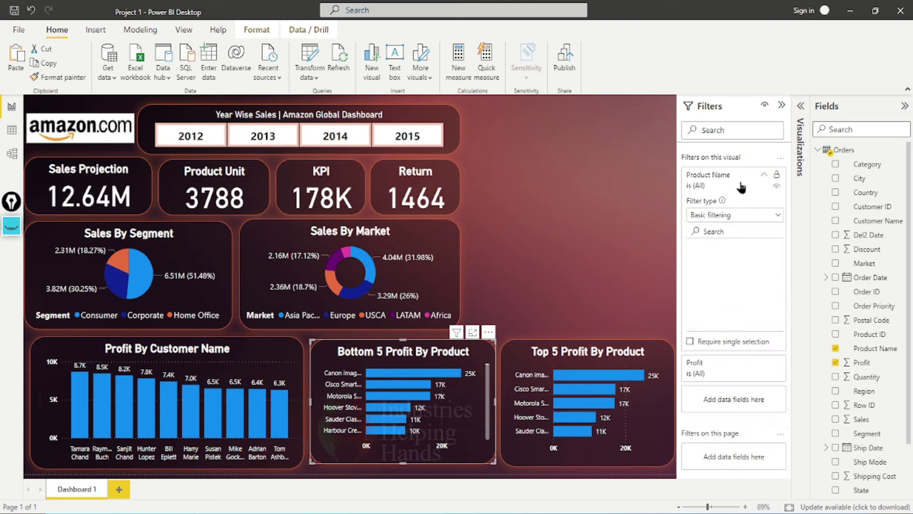
{"action": "left_click", "coordinate": [742, 218]}
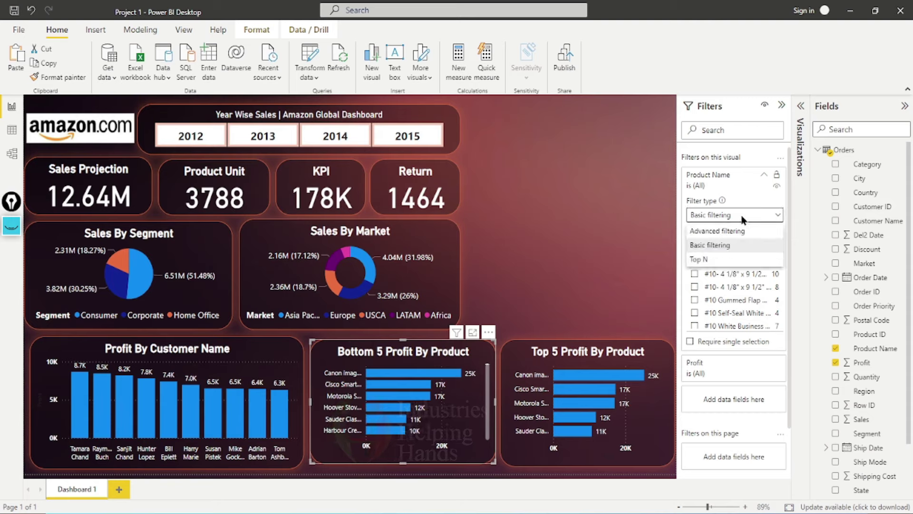
{"action": "left_click", "coordinate": [698, 265]}
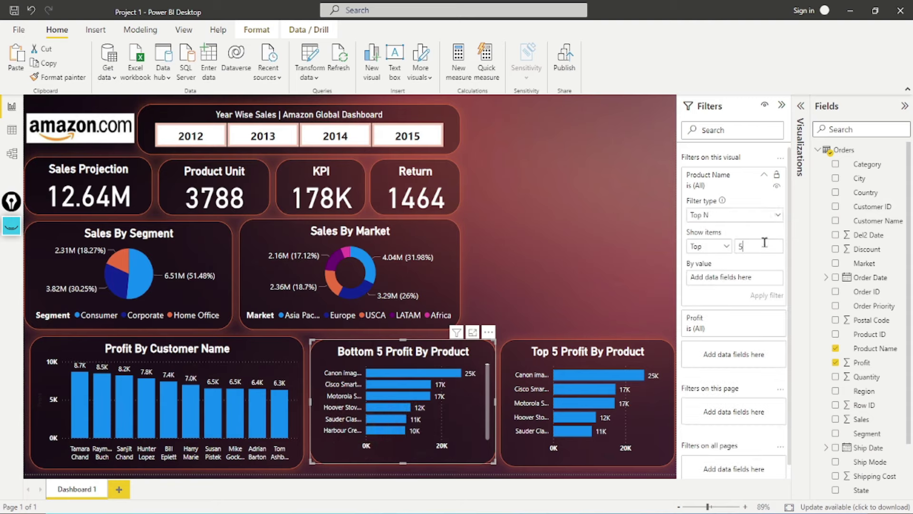
{"action": "left_click", "coordinate": [713, 249]}
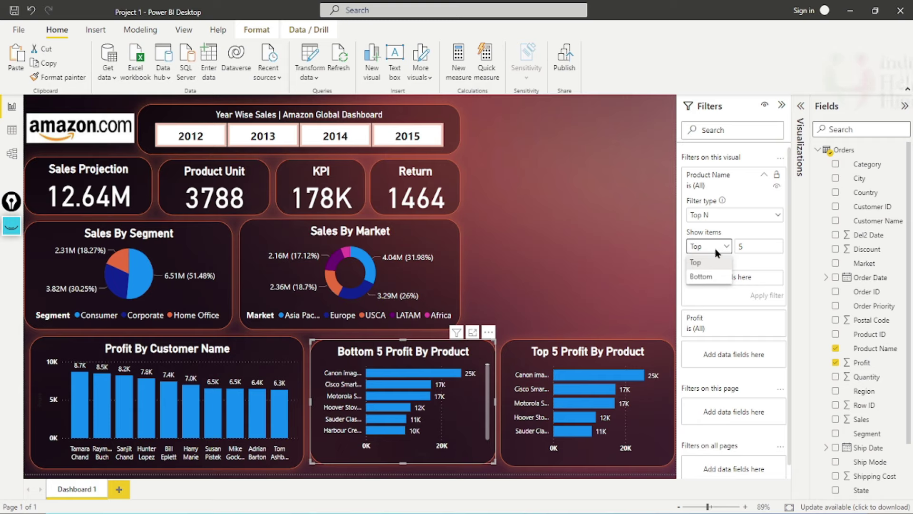
{"action": "left_click", "coordinate": [700, 277]}
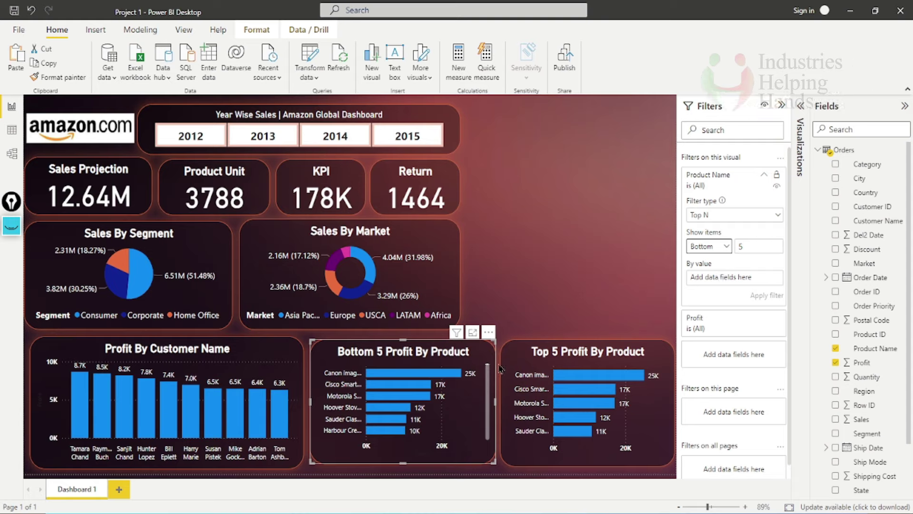
{"action": "mouse_move", "coordinate": [599, 376]}
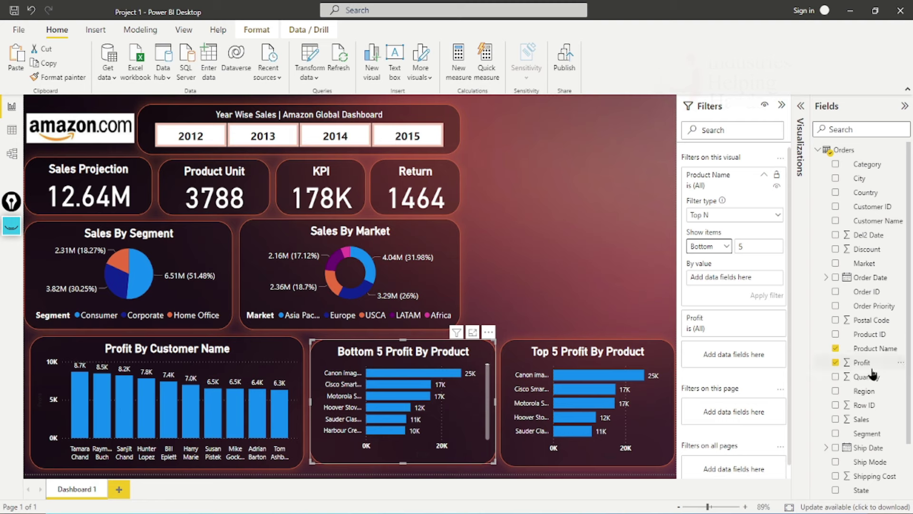
{"action": "left_click_drag", "start_coordinate": [865, 364], "coordinate": [732, 278]}
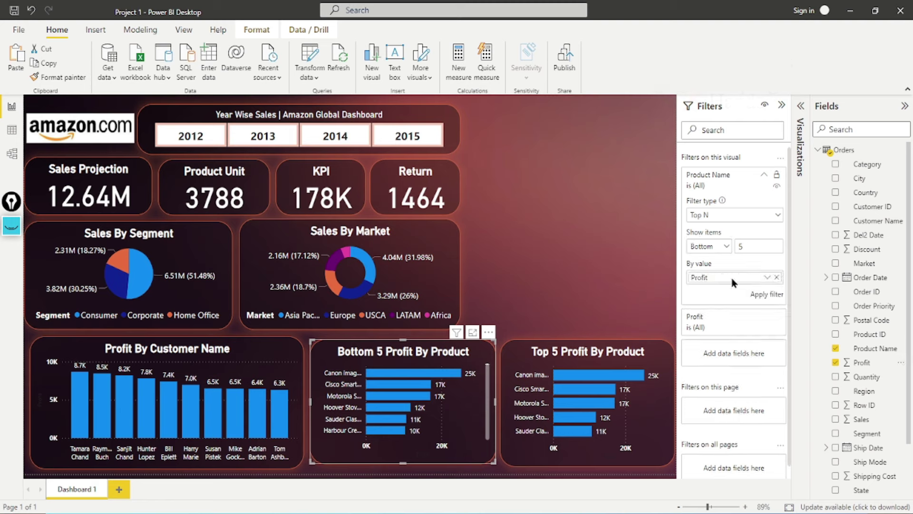
{"action": "left_click", "coordinate": [761, 295]}
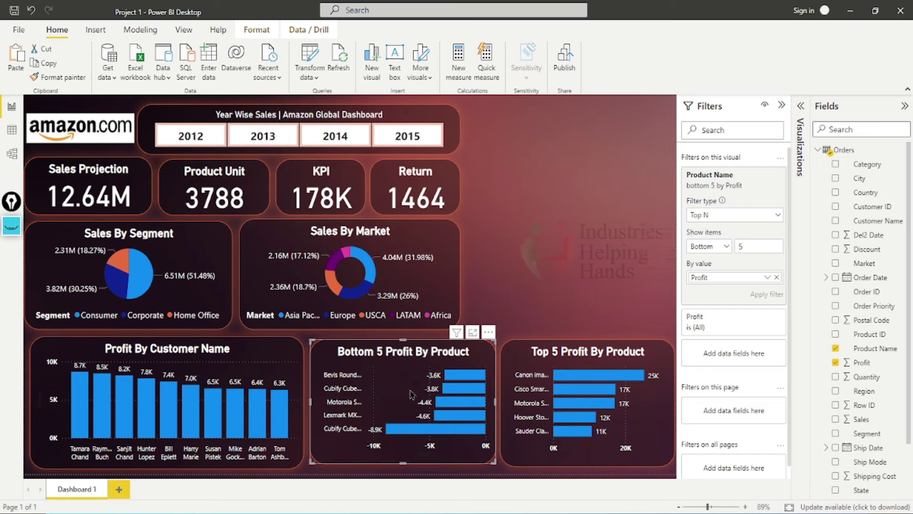
Reopen the Visualizations pane and collapse the Filters pane, keeping the Bottom 5 Profit By Product chart selected.
{"action": "left_click", "coordinate": [801, 106]}
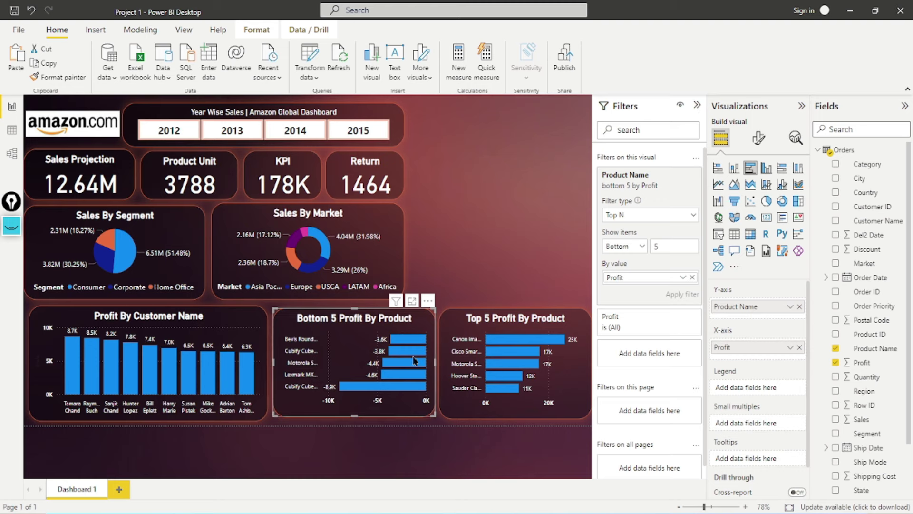
{"action": "left_click", "coordinate": [697, 107]}
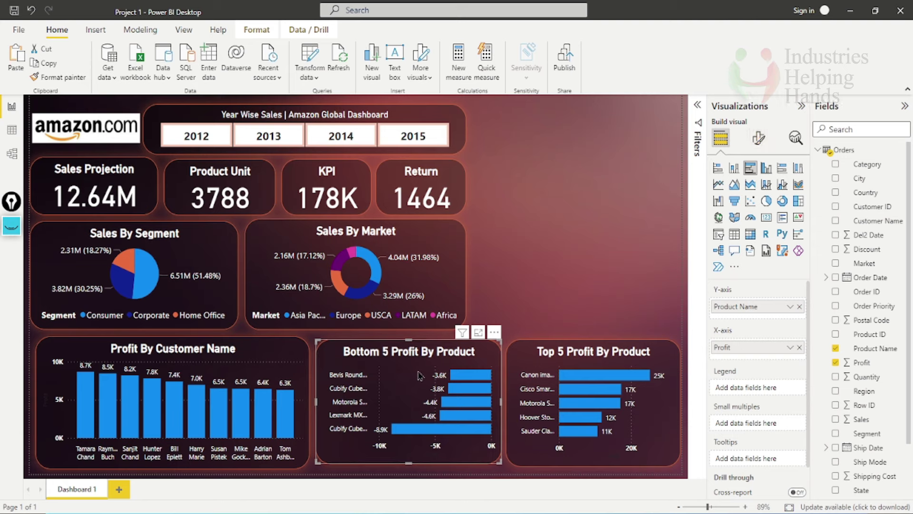
Set the default bar colour of the Bottom 5 Profit By Product chart to orange.
{"action": "left_click", "coordinate": [759, 139]}
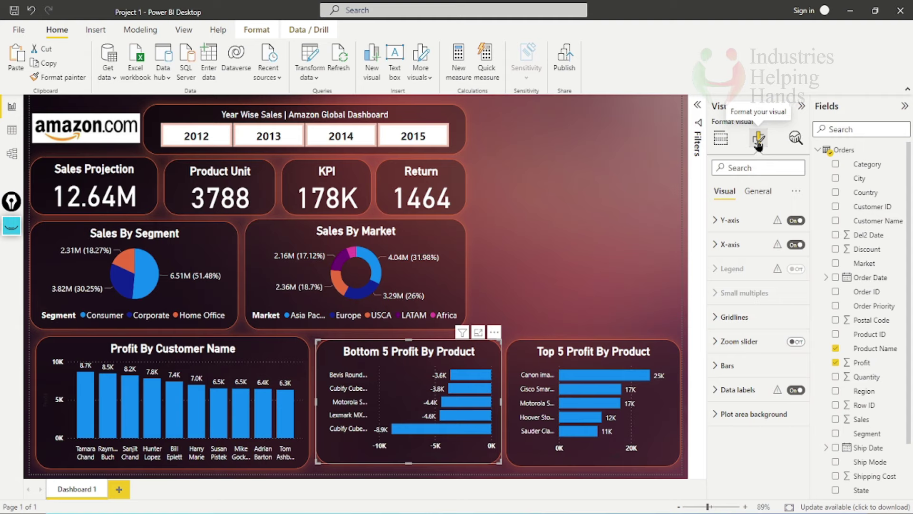
{"action": "left_click", "coordinate": [728, 371]}
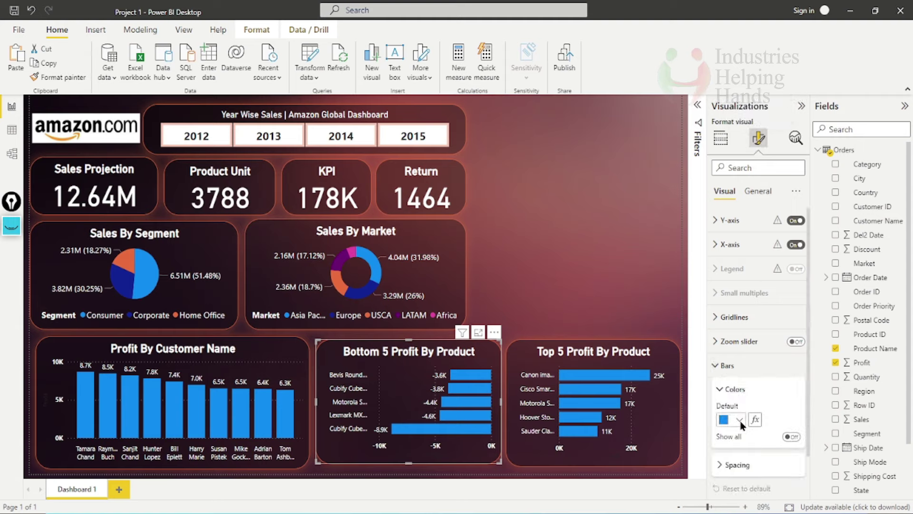
{"action": "left_click", "coordinate": [739, 419]}
{"action": "left_click", "coordinate": [731, 369]}
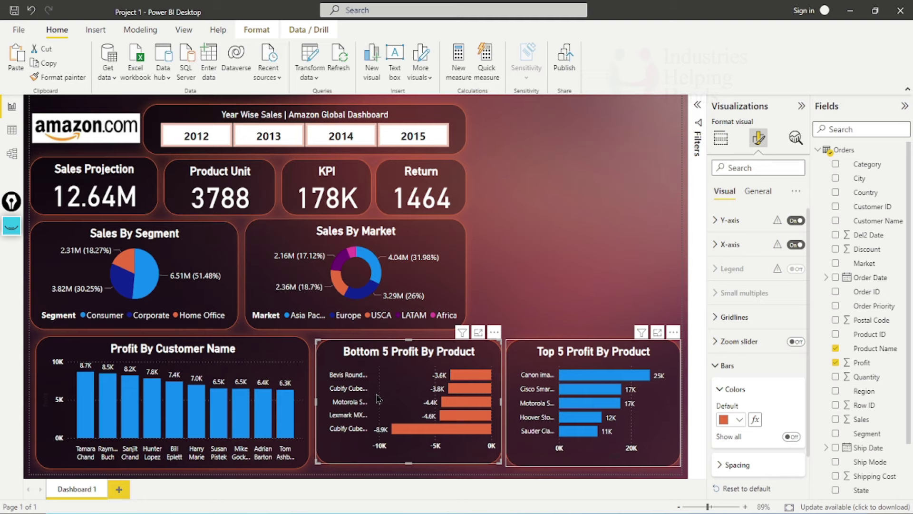
Set the default column colour of the Profit By Customer Name chart to light blue and deselect the chart.
{"action": "left_click", "coordinate": [265, 362]}
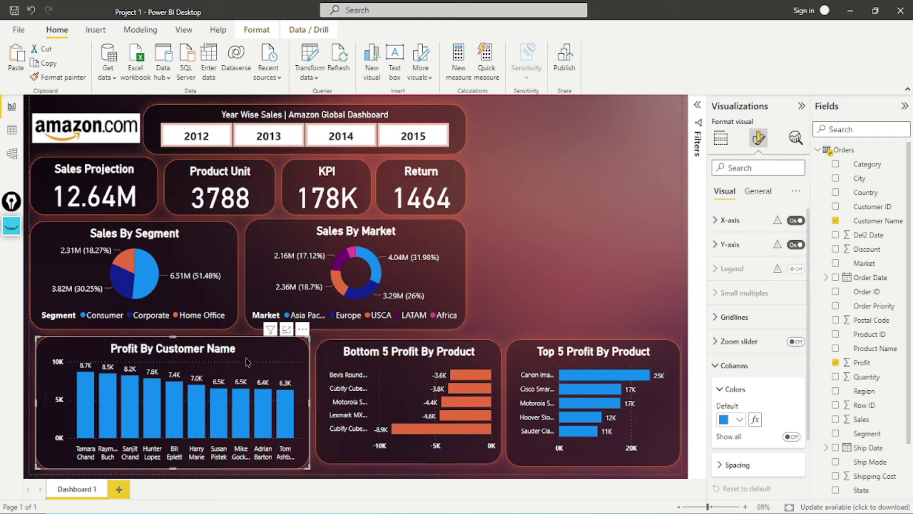
{"action": "left_click", "coordinate": [740, 420]}
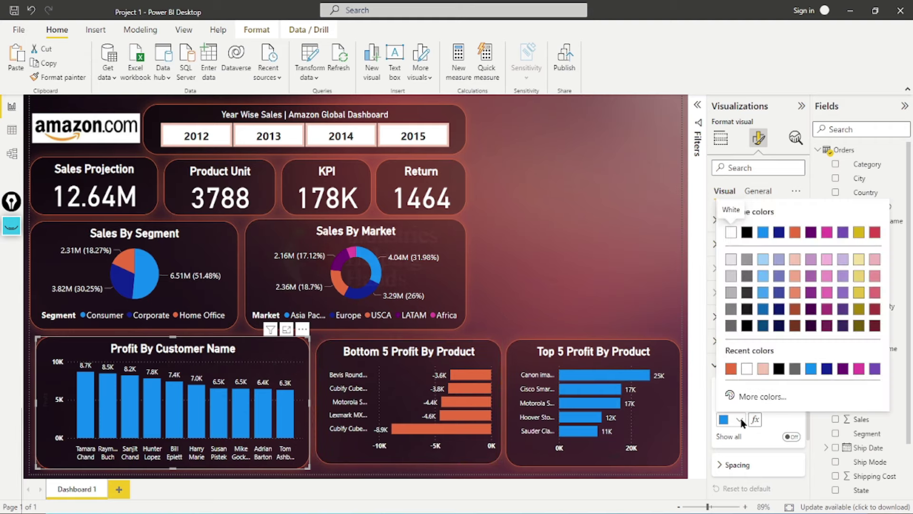
{"action": "left_click", "coordinate": [764, 277]}
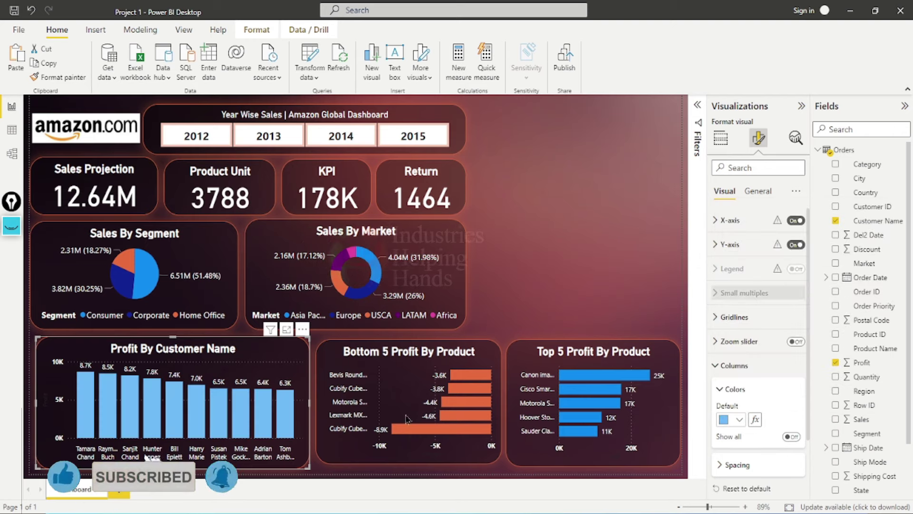
{"action": "left_click", "coordinate": [554, 269]}
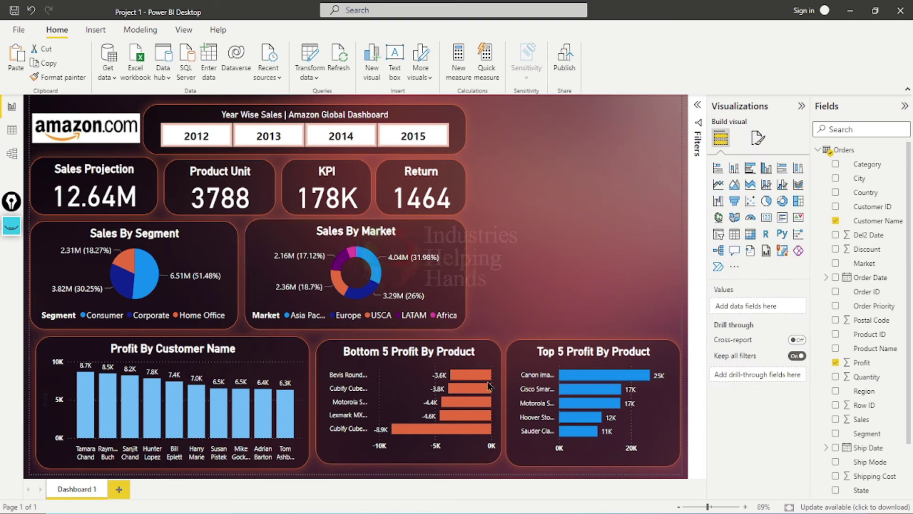
View the Bottom 5 Profit By Product chart in focus mode to read the full product names, and return to the report.
{"action": "left_click", "coordinate": [426, 381]}
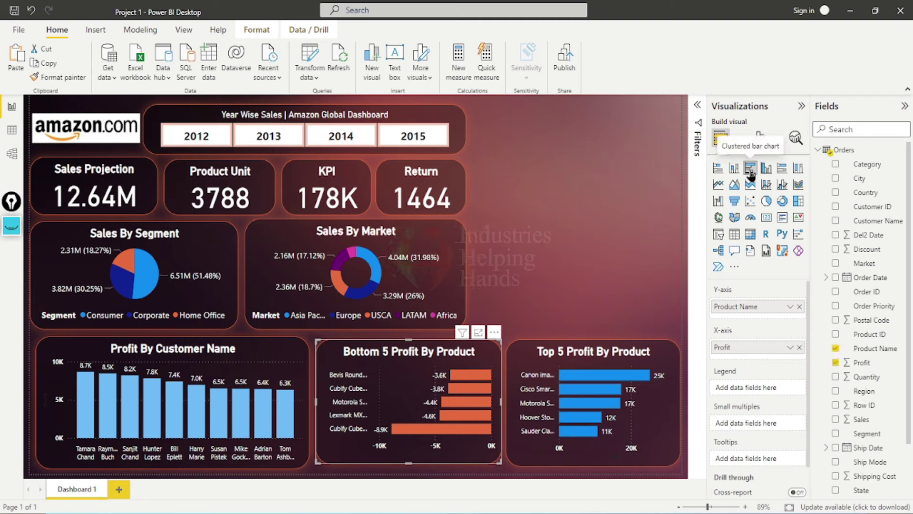
{"action": "left_click", "coordinate": [590, 363]}
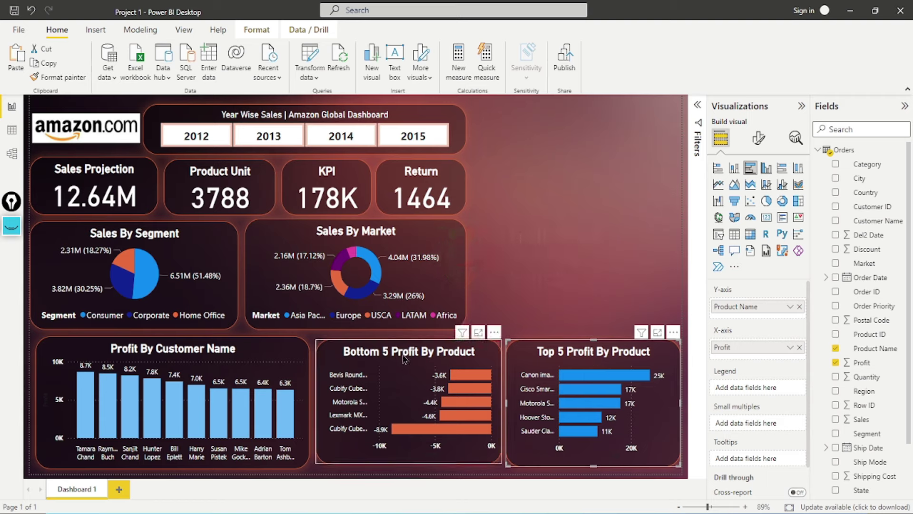
{"action": "left_click", "coordinate": [479, 333]}
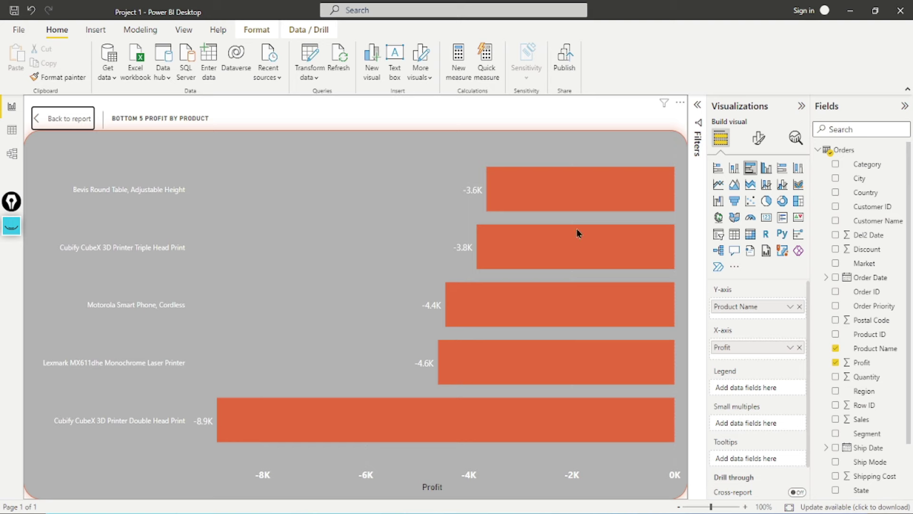
{"action": "left_click", "coordinate": [66, 121]}
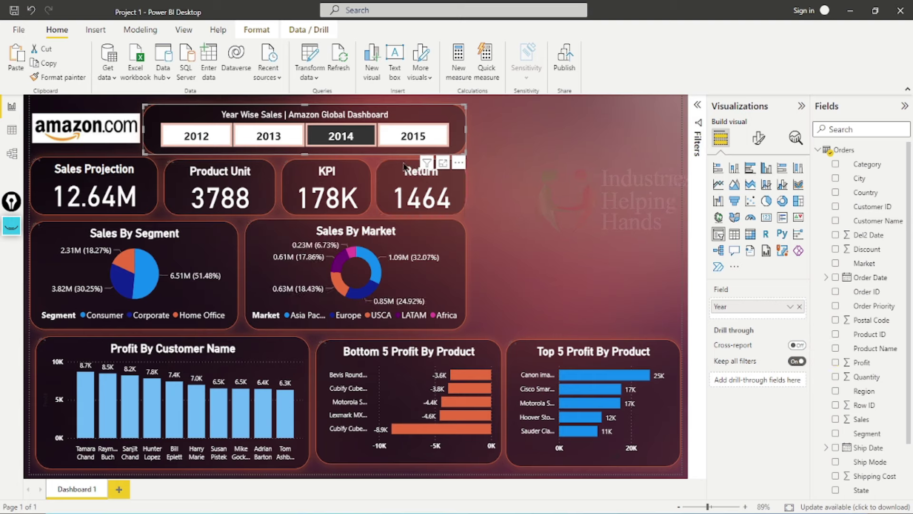
Filter the dashboard to 2014, inspect the Sales By Segment slices and cross-filter the visuals by Home Office.
{"action": "left_click", "coordinate": [331, 138]}
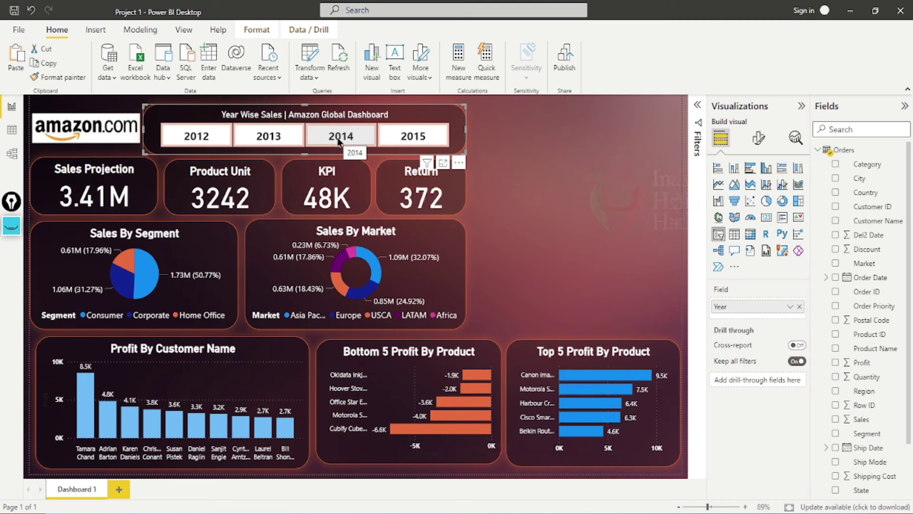
{"action": "left_click", "coordinate": [339, 141]}
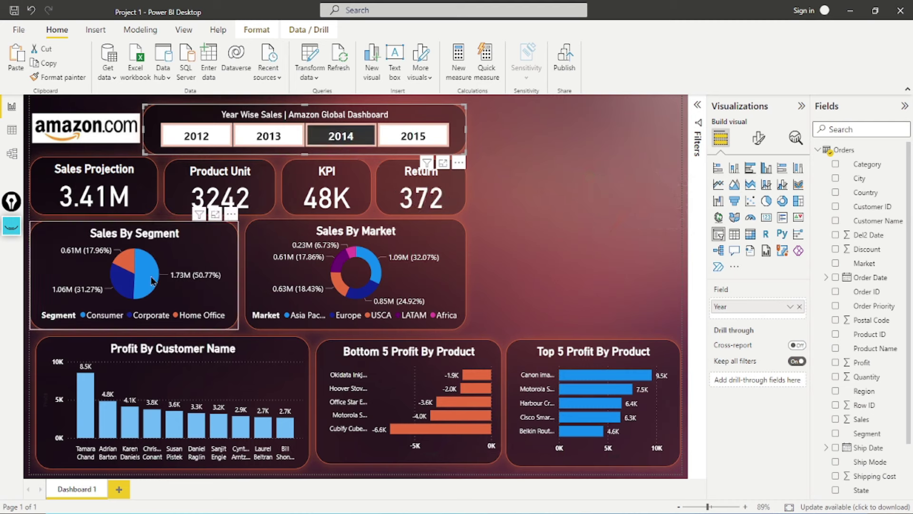
{"action": "mouse_move", "coordinate": [151, 280]}
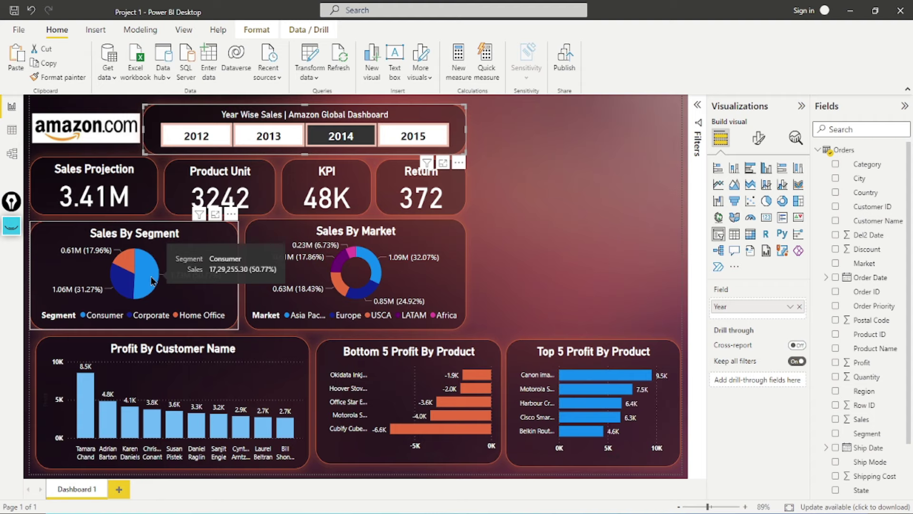
{"action": "mouse_move", "coordinate": [115, 292]}
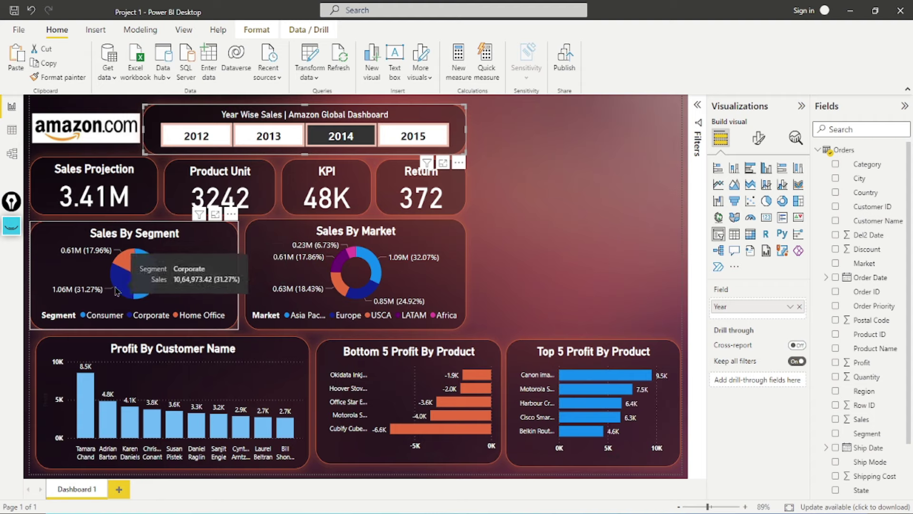
{"action": "mouse_move", "coordinate": [124, 263]}
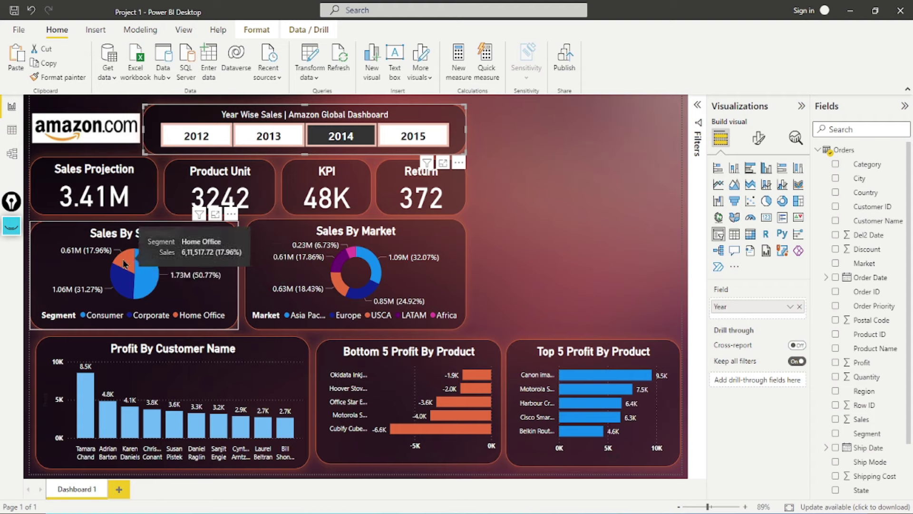
{"action": "left_click", "coordinate": [124, 264]}
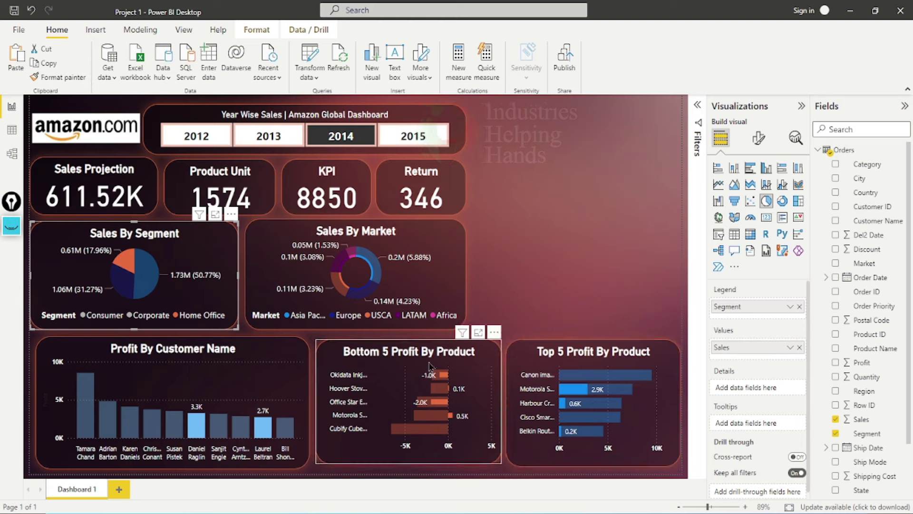
Clear the 2014 and Home Office selections and deselect all visuals on the dashboard.
{"action": "left_click", "coordinate": [354, 141]}
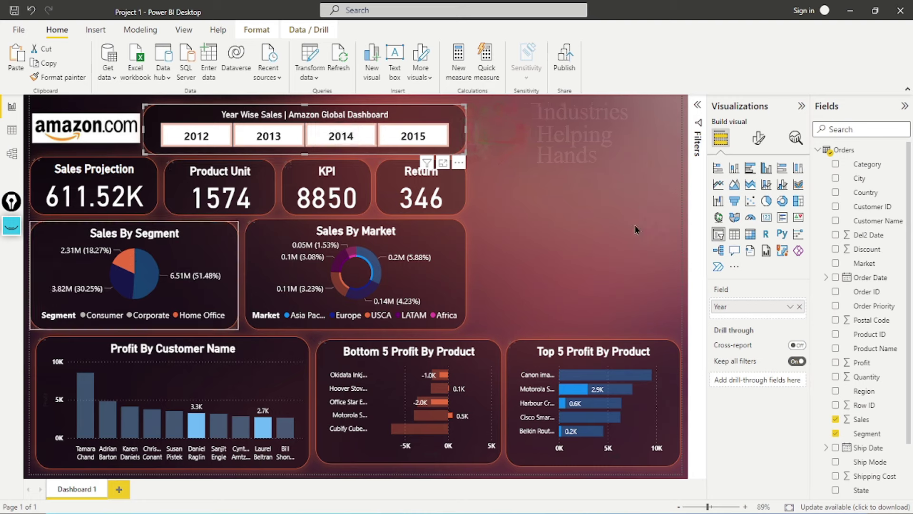
{"action": "left_click", "coordinate": [190, 248]}
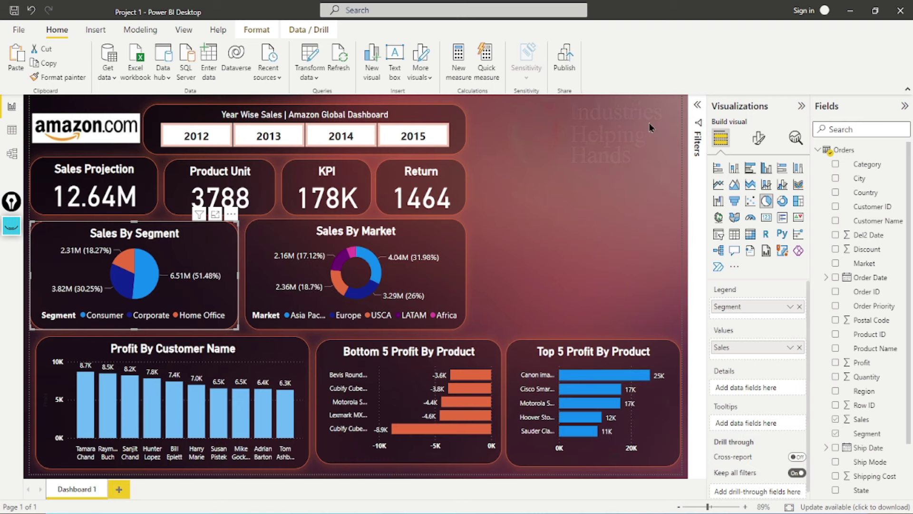
{"action": "left_click", "coordinate": [653, 207]}
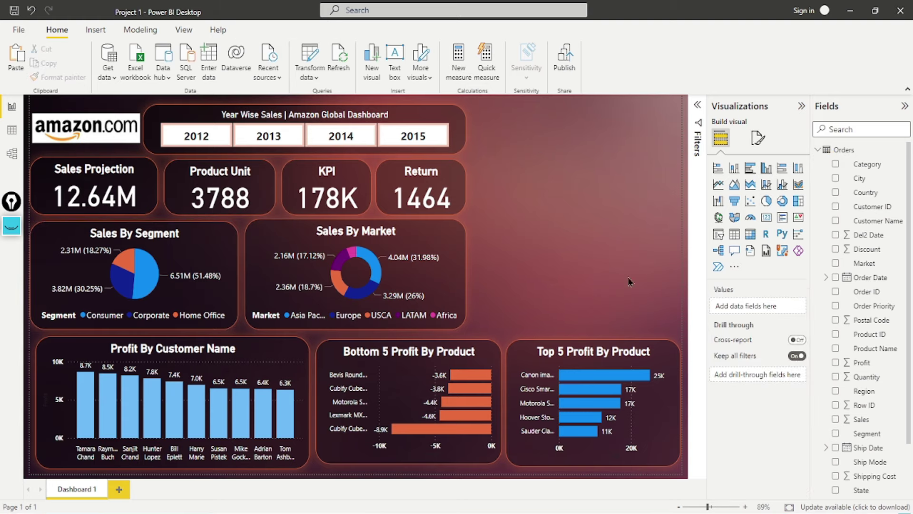
{"action": "left_click", "coordinate": [719, 218]}
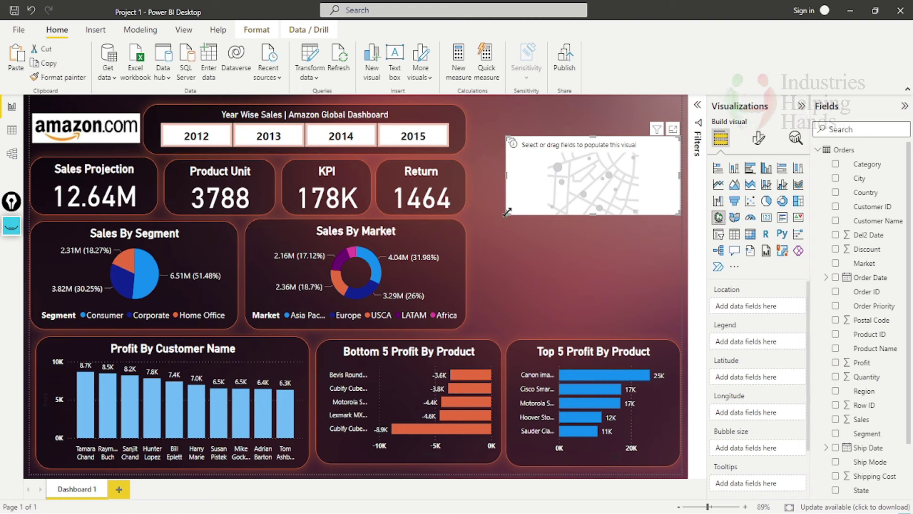
{"action": "left_click_drag", "start_coordinate": [508, 212], "coordinate": [478, 318]}
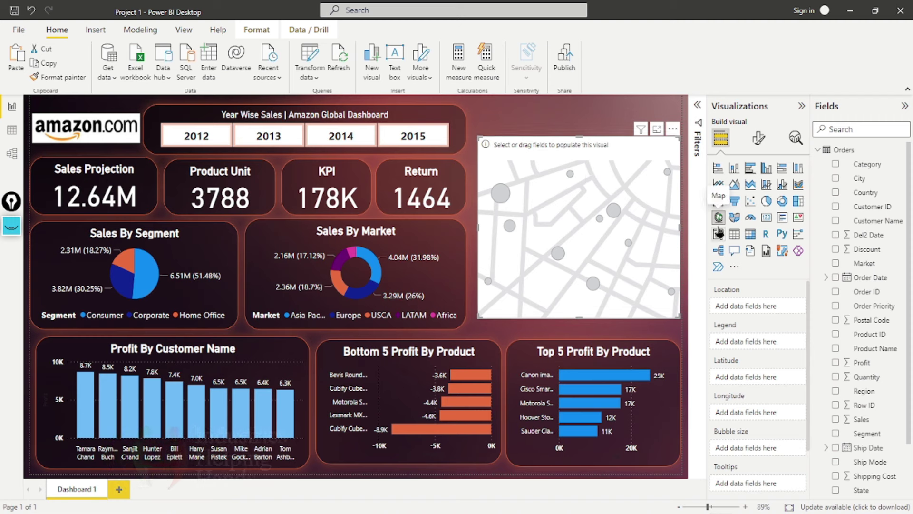
{"action": "left_click", "coordinate": [673, 130]}
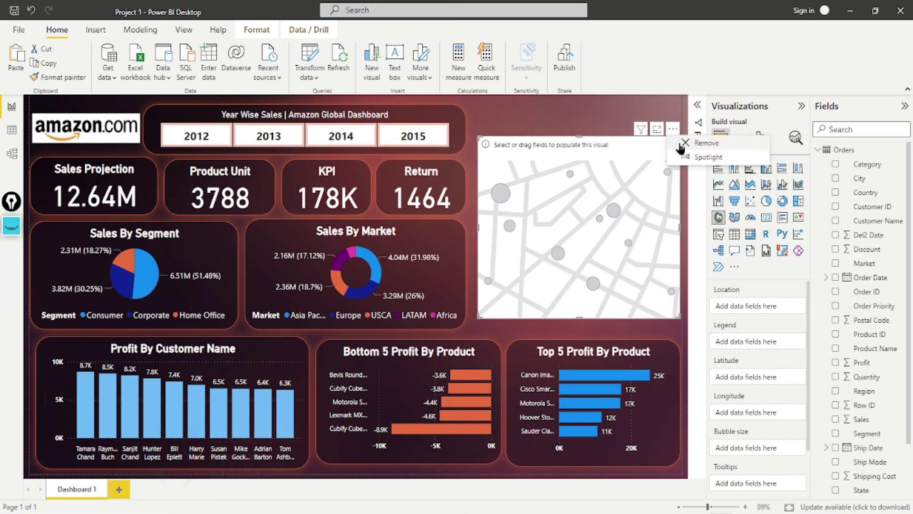
{"action": "left_click", "coordinate": [682, 145]}
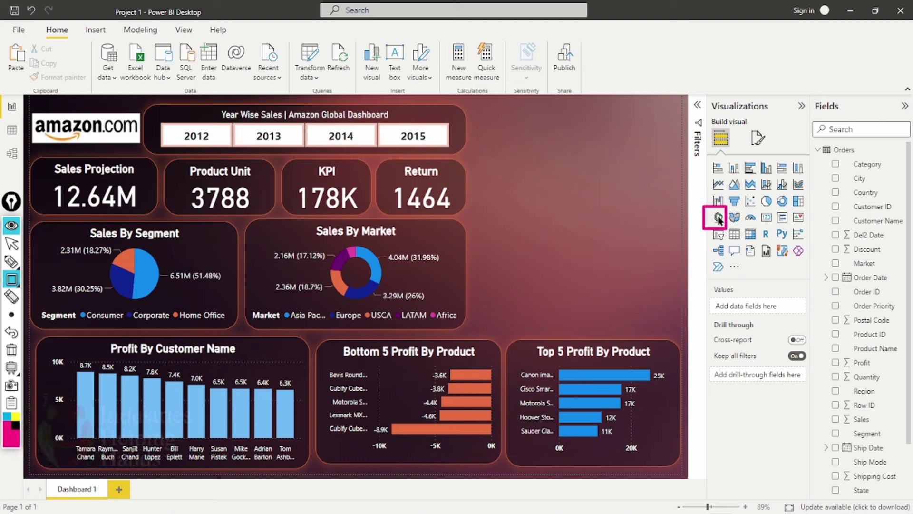
{"action": "mouse_move", "coordinate": [14, 250]}
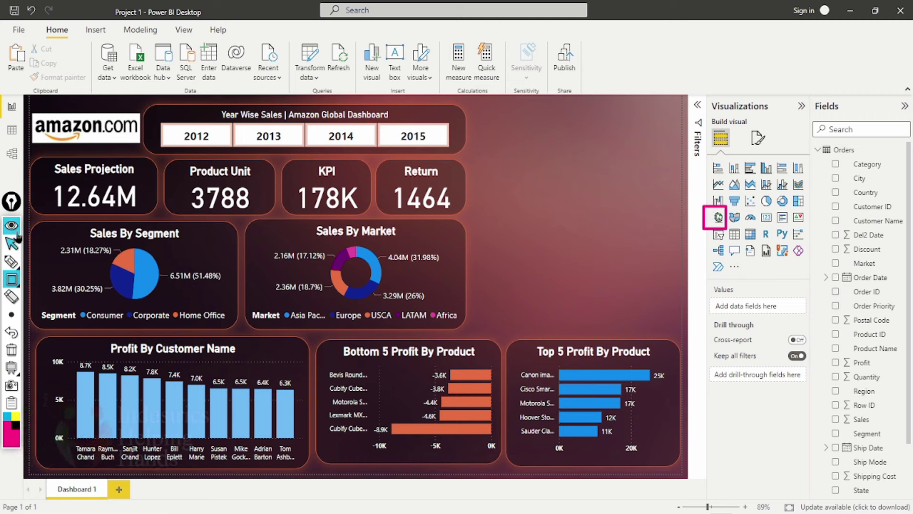
{"action": "left_click", "coordinate": [13, 360]}
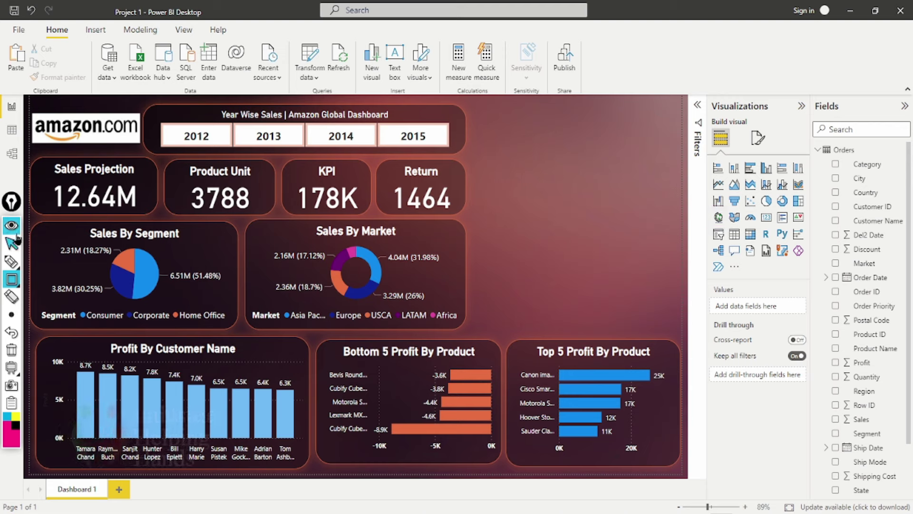
Insert a Map visual with Region as its location and enlarge it to fill the empty area above the Top 5 chart.
{"action": "left_click", "coordinate": [719, 220]}
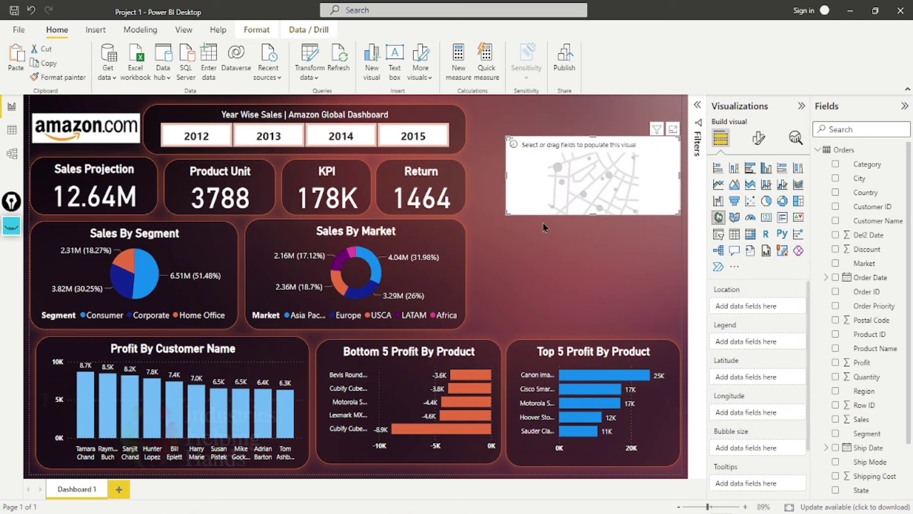
{"action": "left_click_drag", "start_coordinate": [499, 246], "coordinate": [477, 307]}
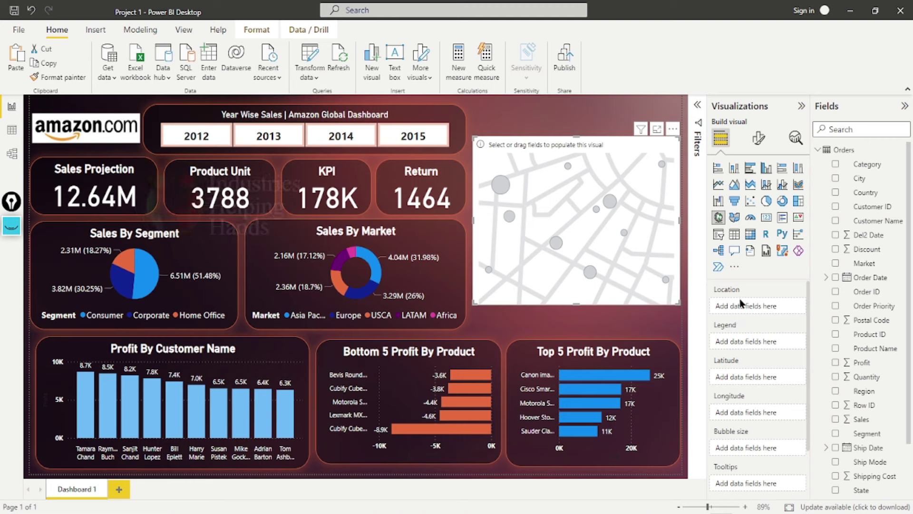
{"action": "left_click_drag", "start_coordinate": [864, 391], "coordinate": [765, 310]}
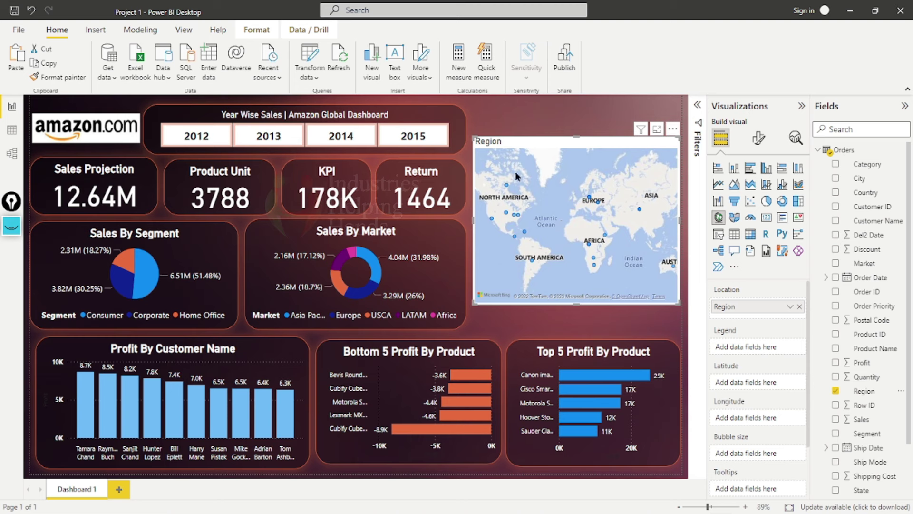
{"action": "left_click_drag", "start_coordinate": [473, 137], "coordinate": [473, 111]}
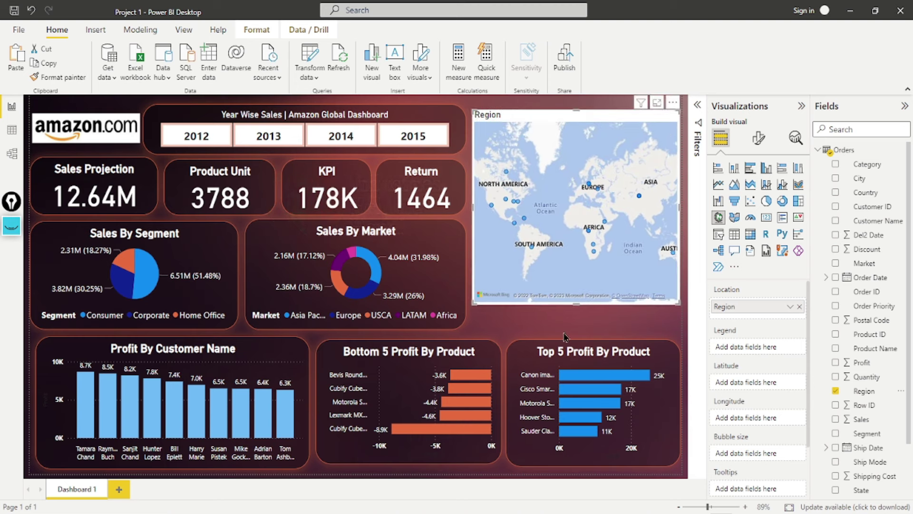
{"action": "left_click_drag", "start_coordinate": [578, 304], "coordinate": [578, 313]}
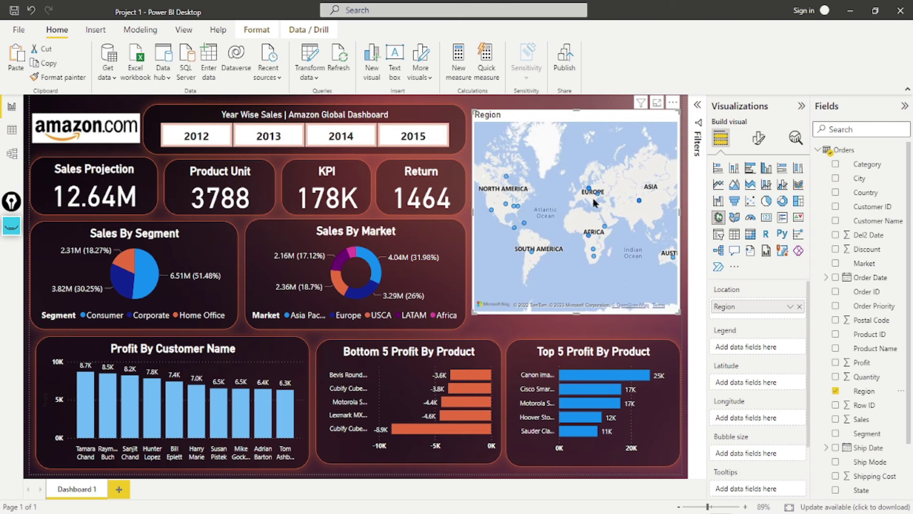
Examine the distinct Region values of the Orders table in the data view, without applying a filter, and return to the report.
{"action": "left_click", "coordinate": [11, 132]}
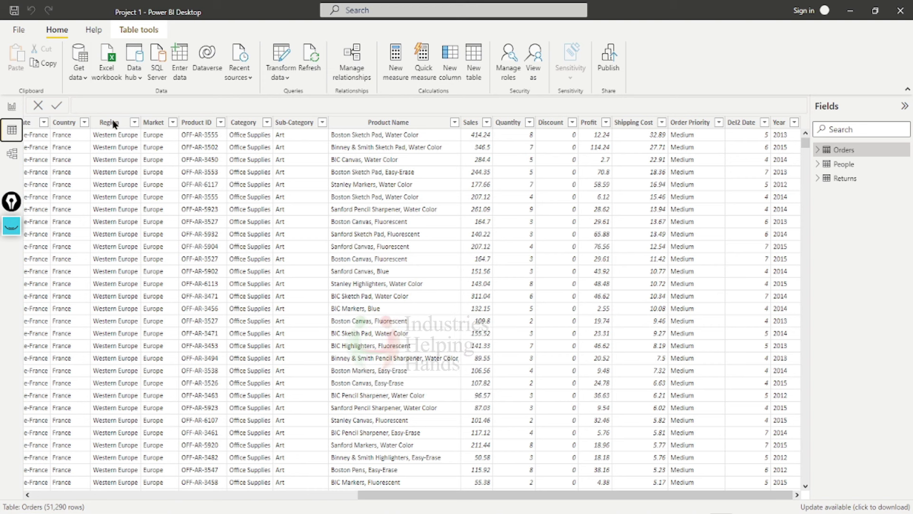
{"action": "scroll", "coordinate": [119, 157], "scroll_direction": "down", "scroll_amount": 4}
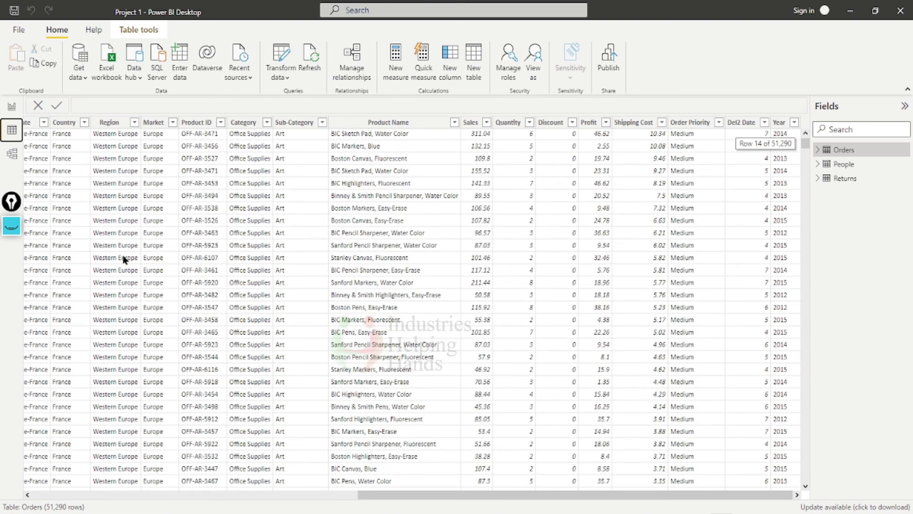
{"action": "left_click", "coordinate": [135, 124]}
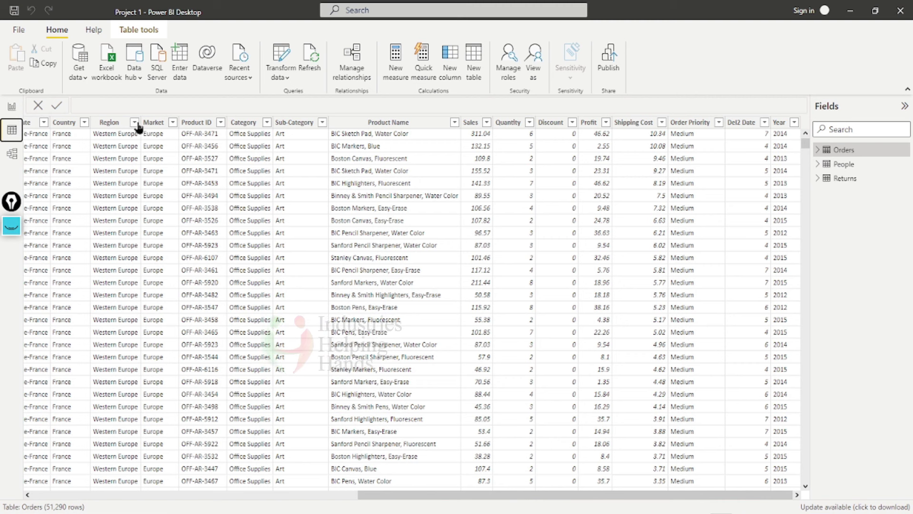
{"action": "left_click", "coordinate": [136, 125]}
{"action": "scroll", "coordinate": [137, 127], "scroll_direction": "down", "scroll_amount": 2}
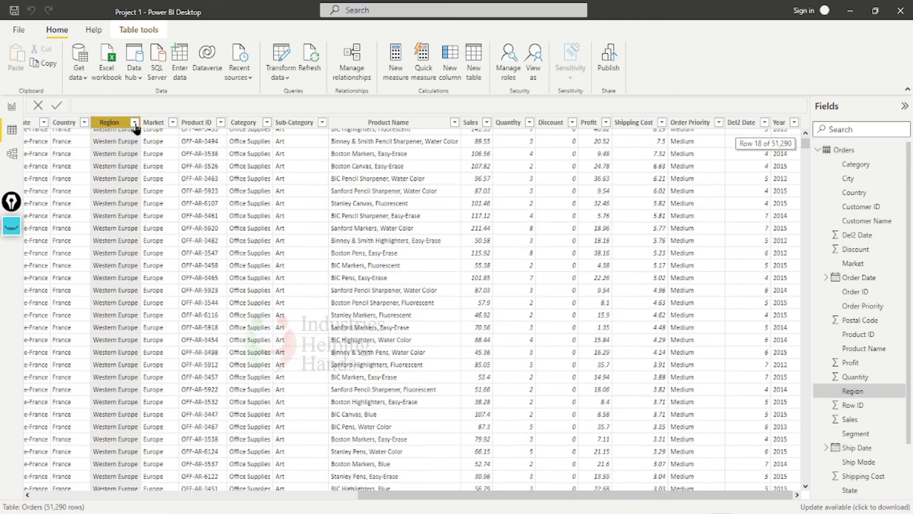
{"action": "mouse_move", "coordinate": [279, 209]}
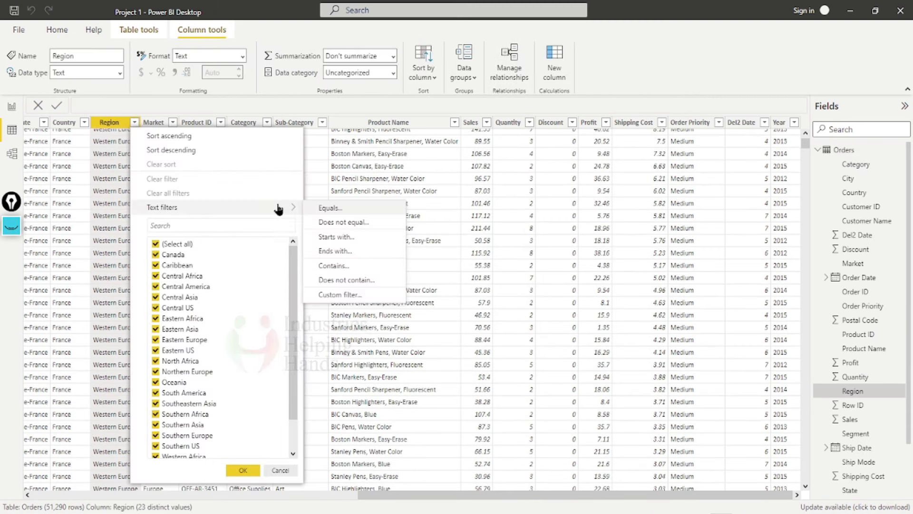
{"action": "scroll", "coordinate": [274, 347], "scroll_direction": "down", "scroll_amount": 2}
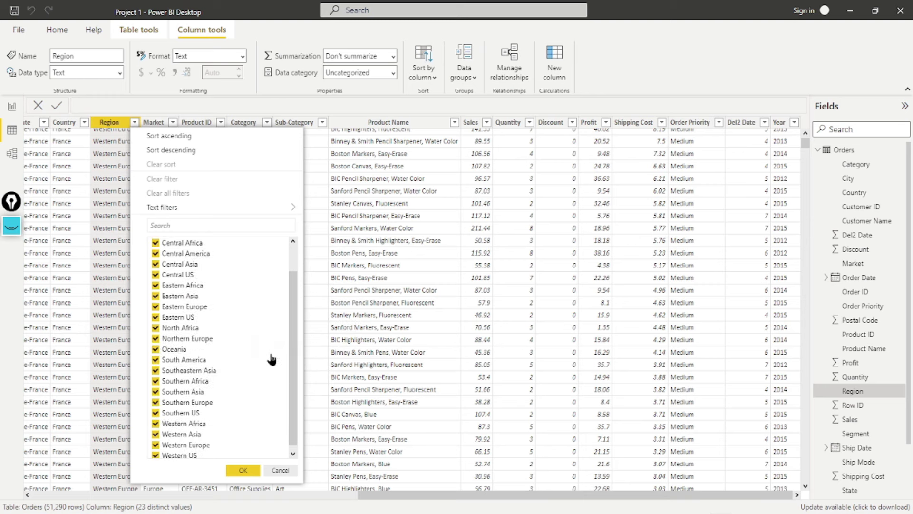
{"action": "scroll", "coordinate": [189, 441], "scroll_direction": "up", "scroll_amount": 2}
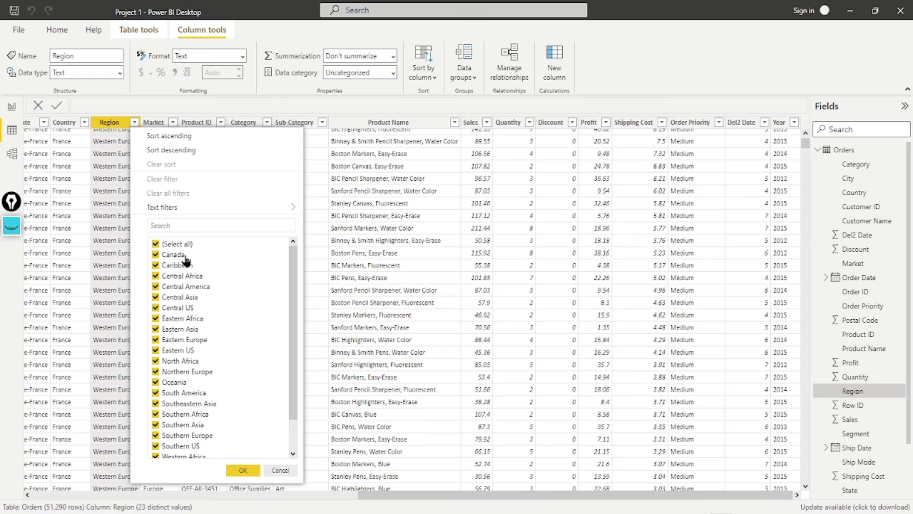
{"action": "scroll", "coordinate": [188, 339], "scroll_direction": "down", "scroll_amount": 2}
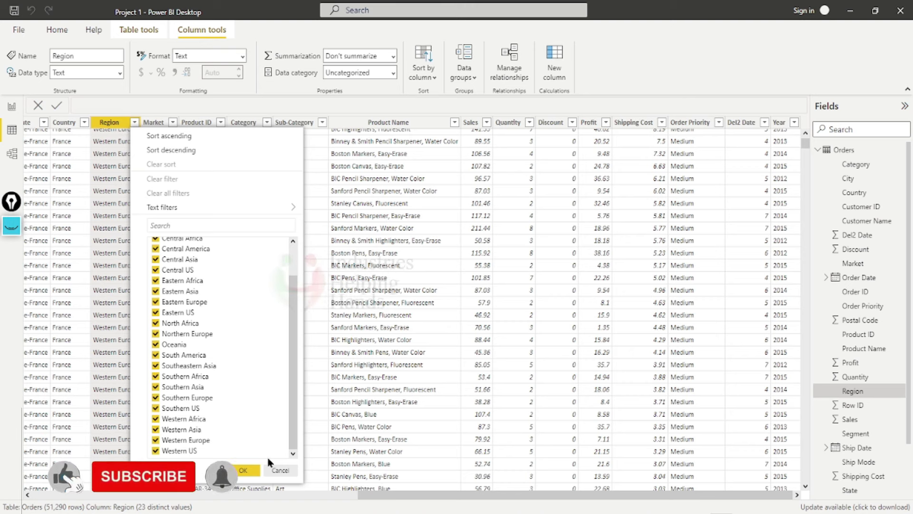
{"action": "left_click", "coordinate": [275, 471]}
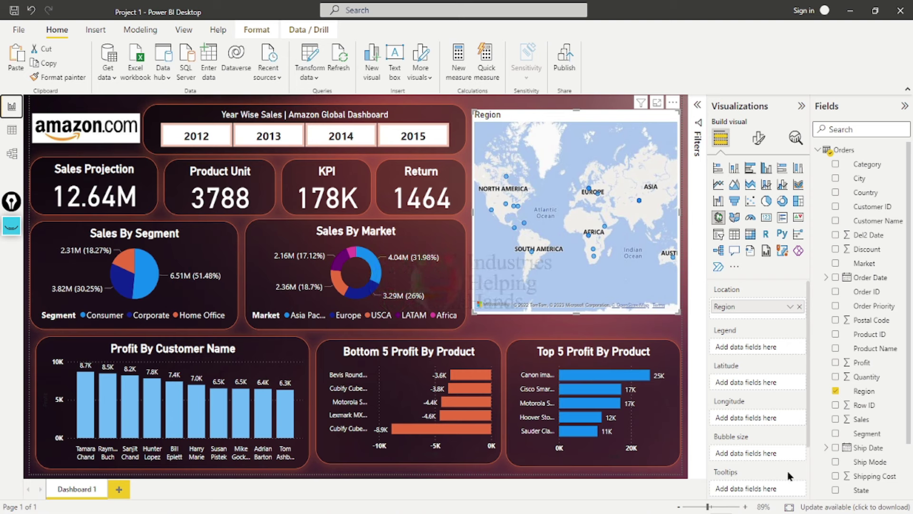
Size the map's bubbles by Sales and extend the map visual slightly downward toward the Top 5 chart.
{"action": "left_click_drag", "start_coordinate": [861, 423], "coordinate": [756, 455]}
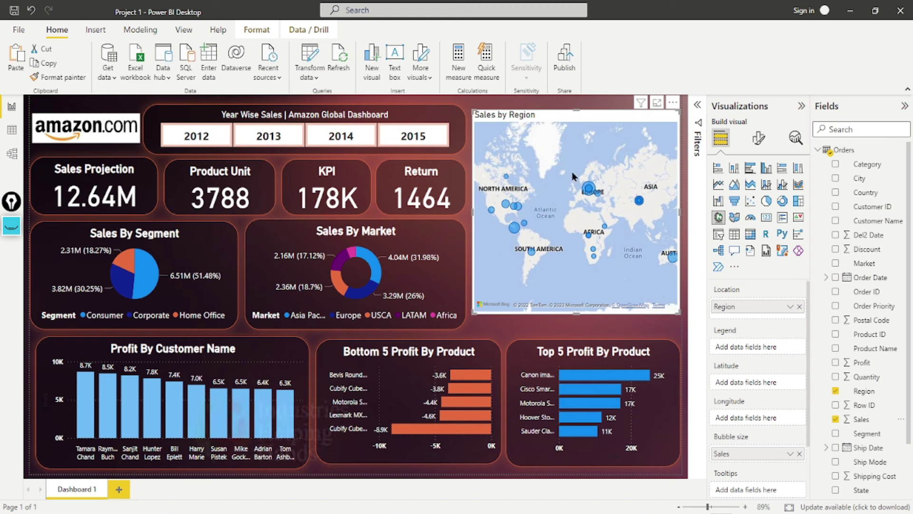
{"action": "left_click", "coordinate": [673, 104]}
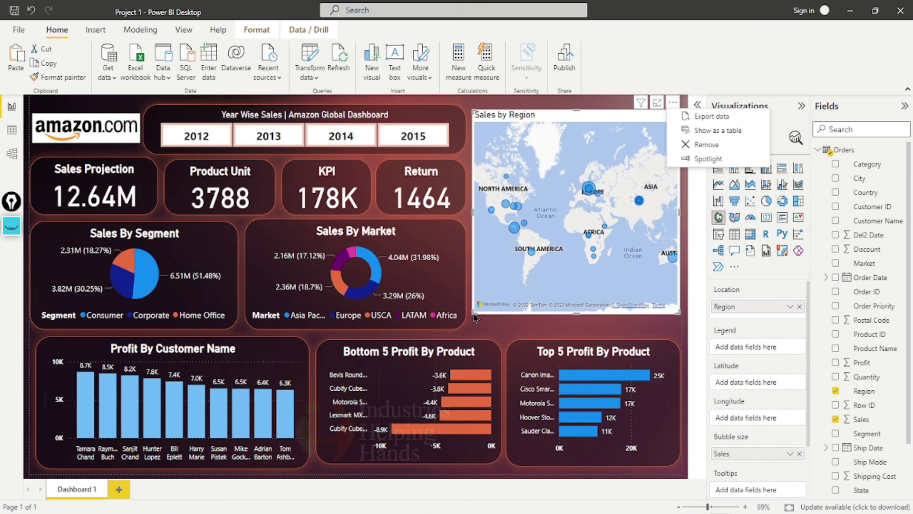
{"action": "left_click", "coordinate": [578, 317]}
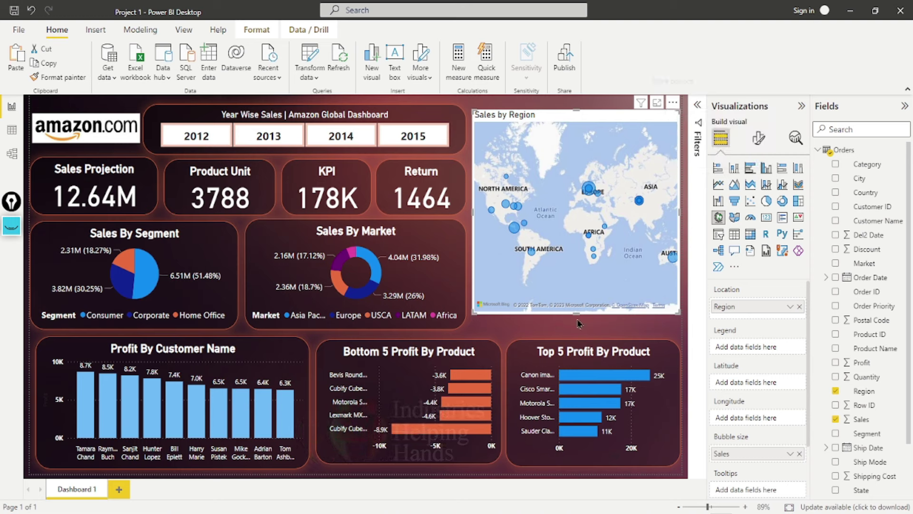
{"action": "left_click_drag", "start_coordinate": [578, 324], "coordinate": [577, 328]}
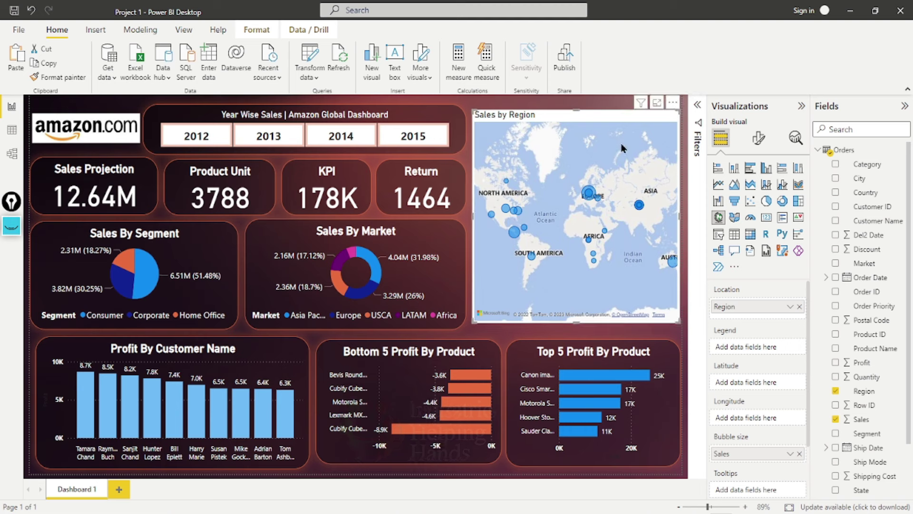
Set the map style of the Sales by Region visual to Dark.
{"action": "left_click", "coordinate": [758, 141]}
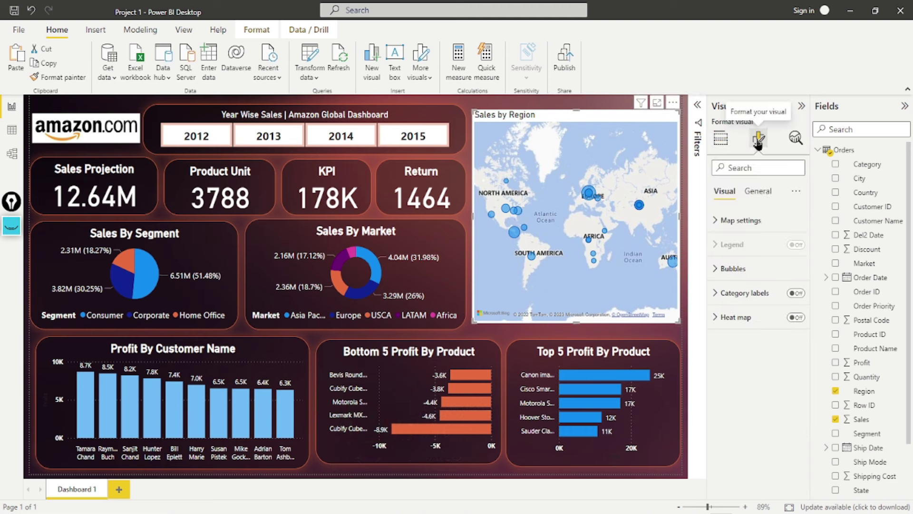
{"action": "left_click", "coordinate": [742, 224]}
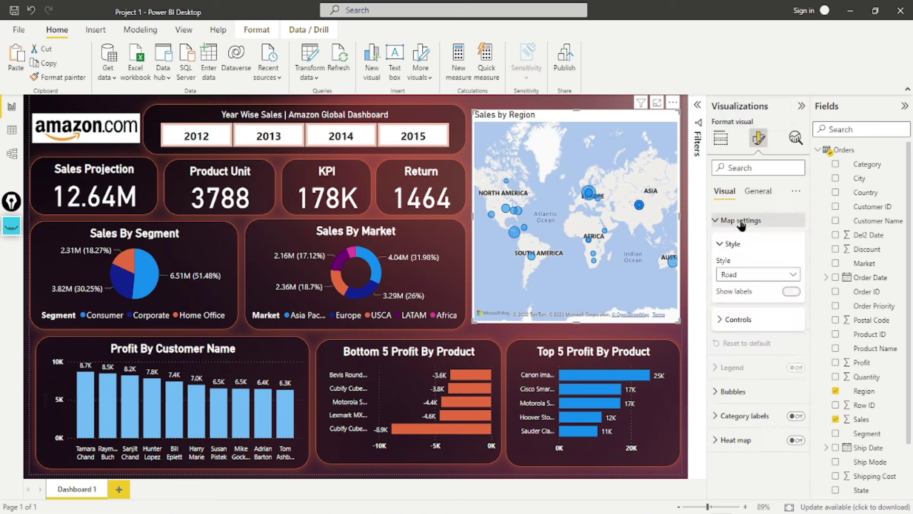
{"action": "left_click", "coordinate": [763, 277]}
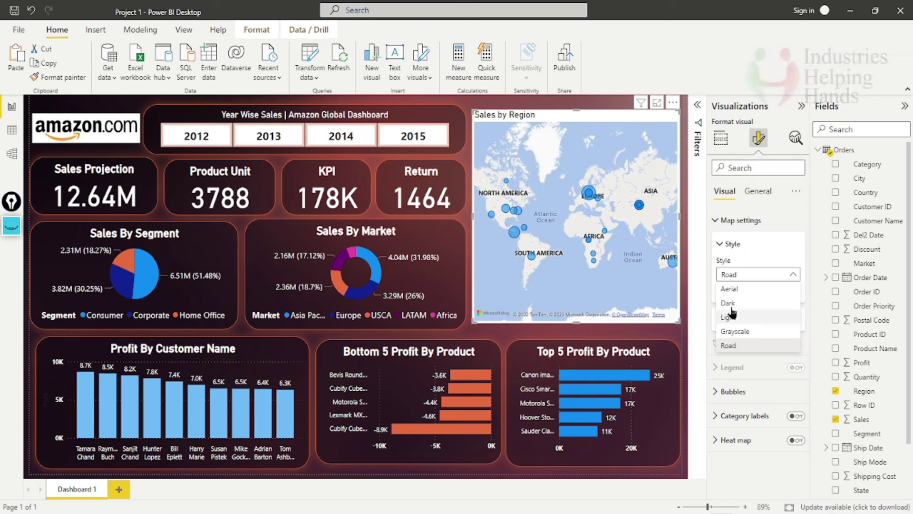
{"action": "left_click", "coordinate": [729, 345]}
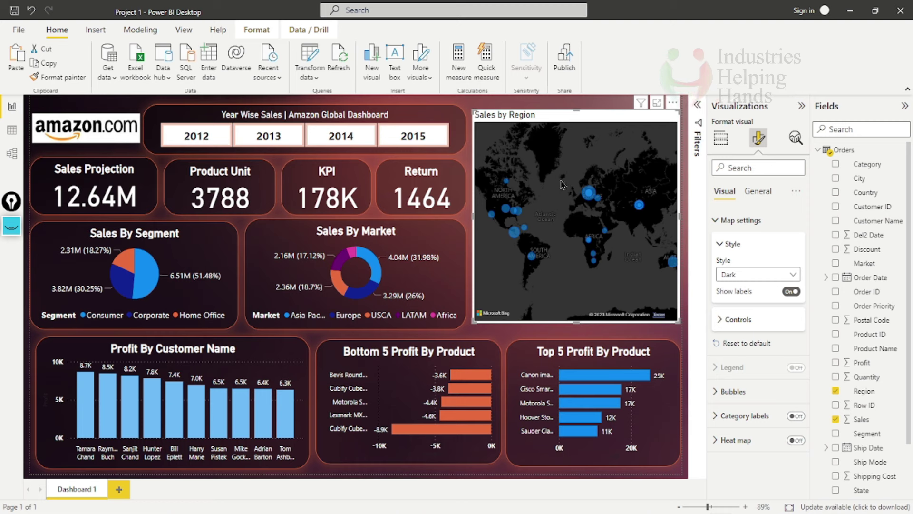
Set the map's bubble size to 9 px and its default bubble colour to the recent orange.
{"action": "left_click", "coordinate": [735, 391]}
{"action": "scroll", "coordinate": [791, 437], "scroll_direction": "down", "scroll_amount": 2}
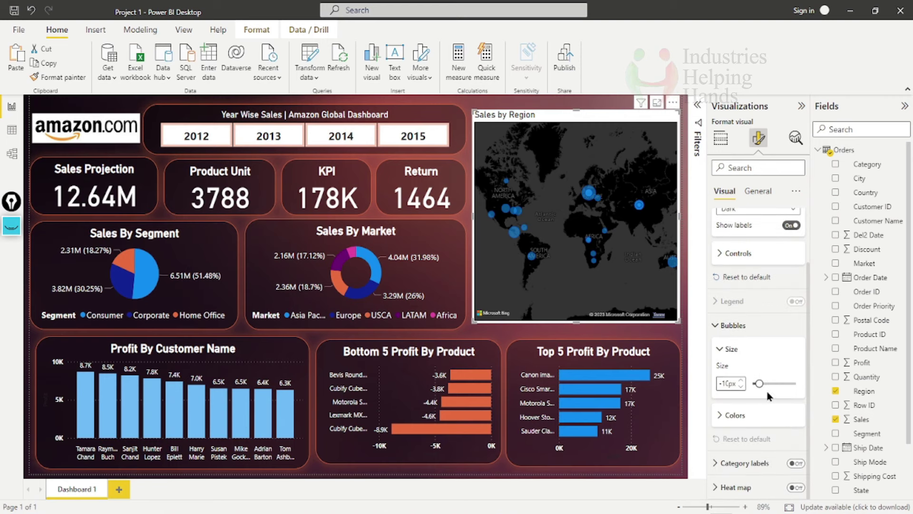
{"action": "left_click_drag", "start_coordinate": [759, 383], "coordinate": [765, 383]}
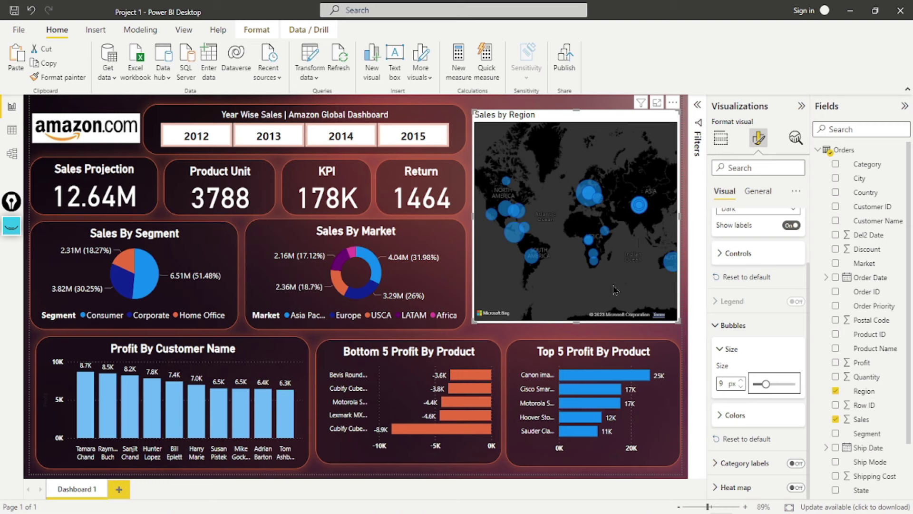
{"action": "left_click", "coordinate": [733, 416]}
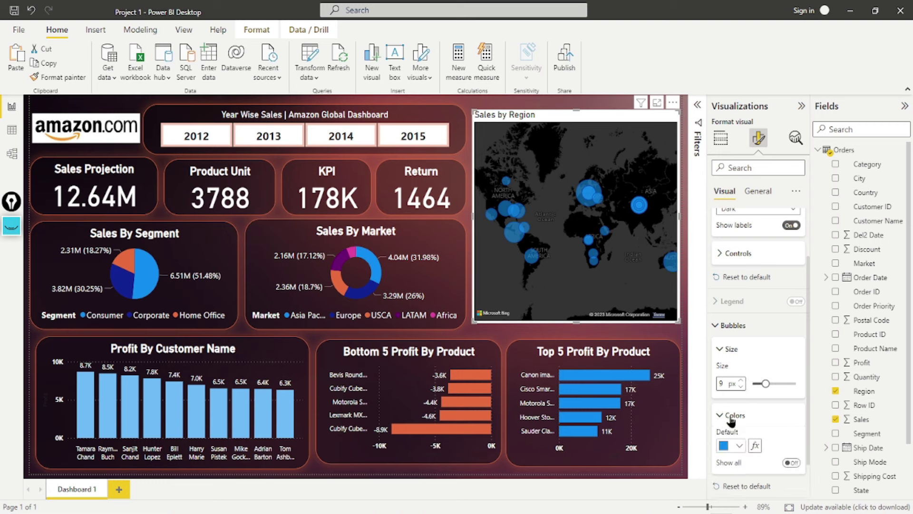
{"action": "scroll", "coordinate": [740, 405], "scroll_direction": "down", "scroll_amount": 1}
{"action": "left_click", "coordinate": [739, 402]}
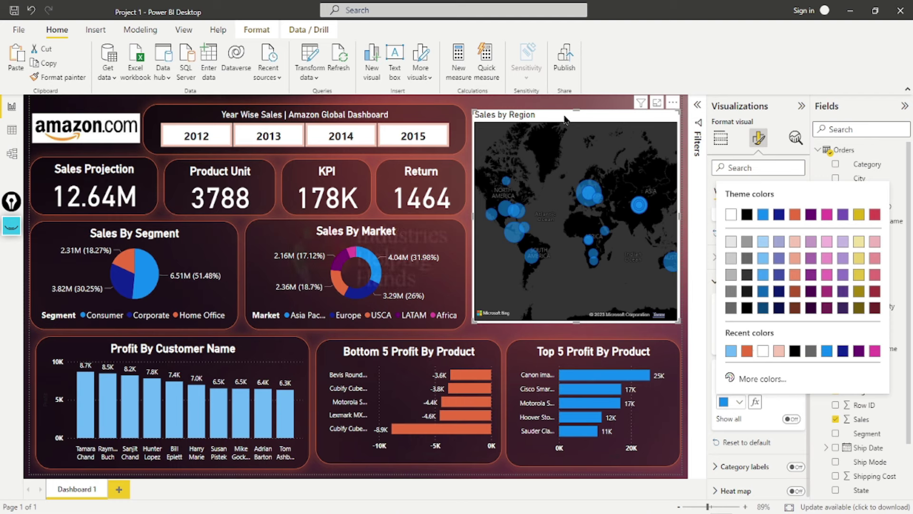
{"action": "left_click", "coordinate": [747, 350]}
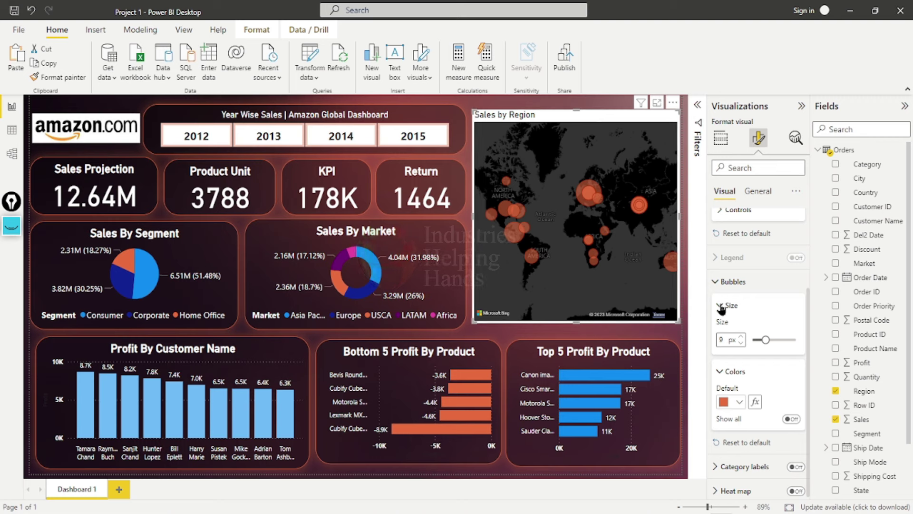
{"action": "left_click", "coordinate": [720, 284]}
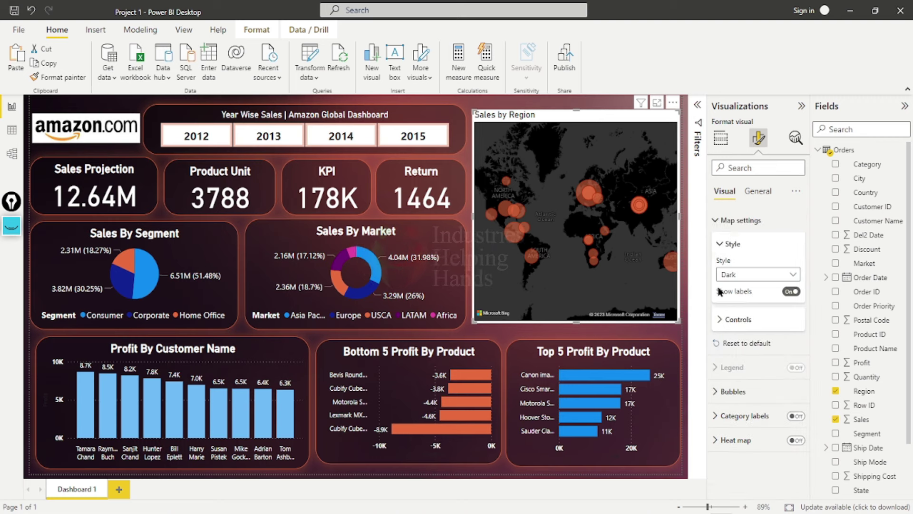
{"action": "left_click", "coordinate": [722, 225]}
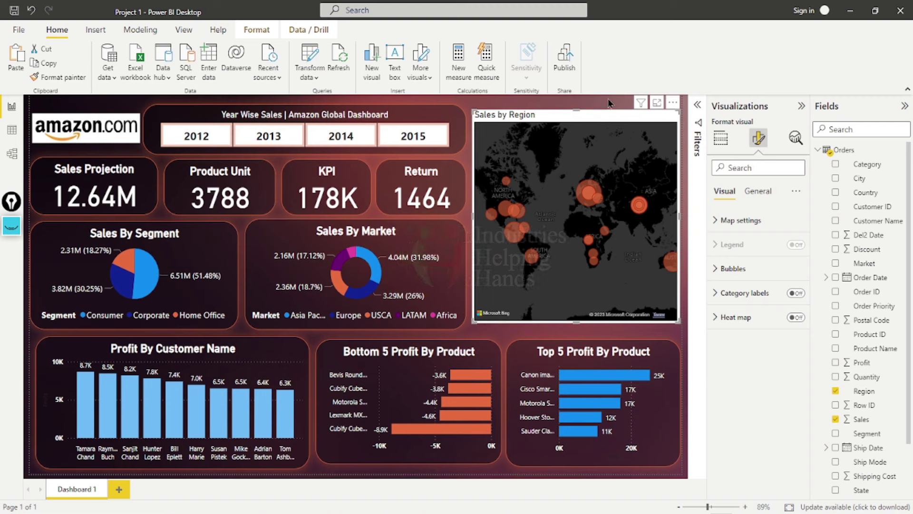
Select the KPI card on the dashboard as the formatting source.
{"action": "left_click", "coordinate": [370, 193]}
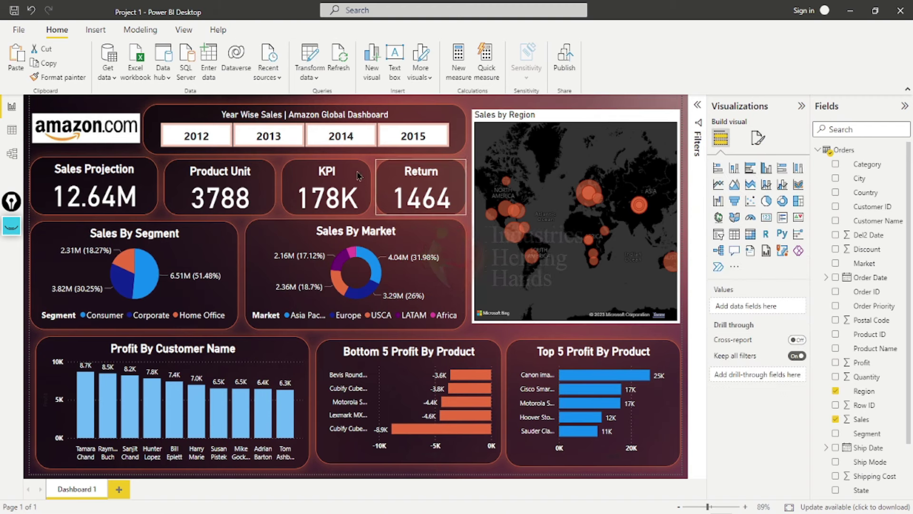
{"action": "left_click", "coordinate": [370, 193]}
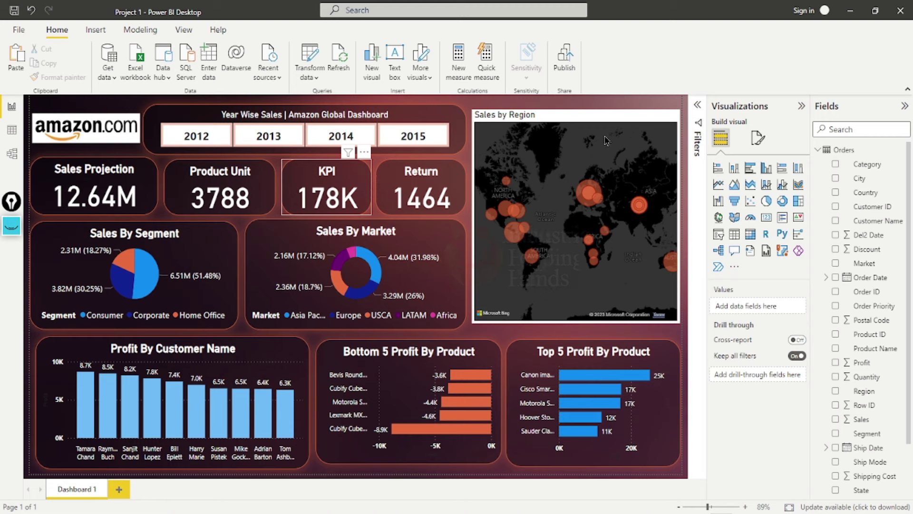
{"action": "left_click", "coordinate": [360, 176]}
{"action": "left_click", "coordinate": [358, 178]}
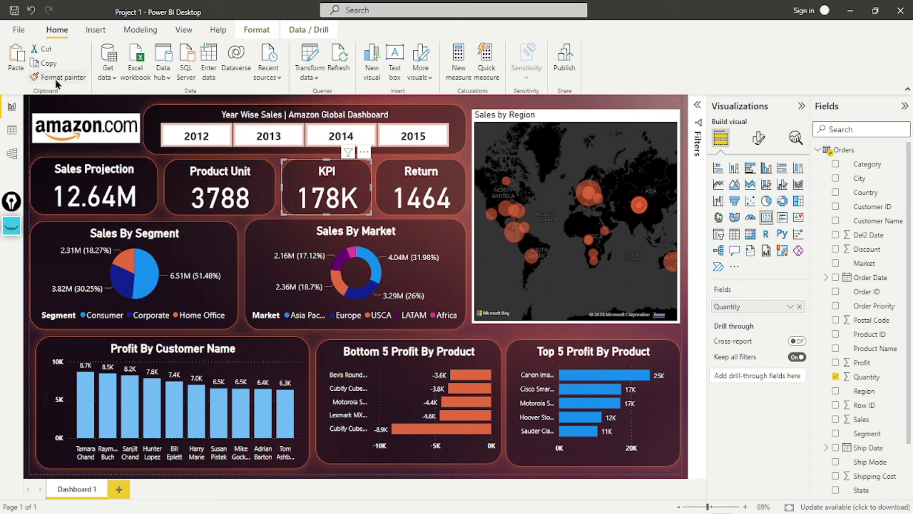
Outline the Format painter command with a pink annotation rectangle, clear the markup and switch back to the normal cursor.
{"action": "mouse_move", "coordinate": [11, 225]}
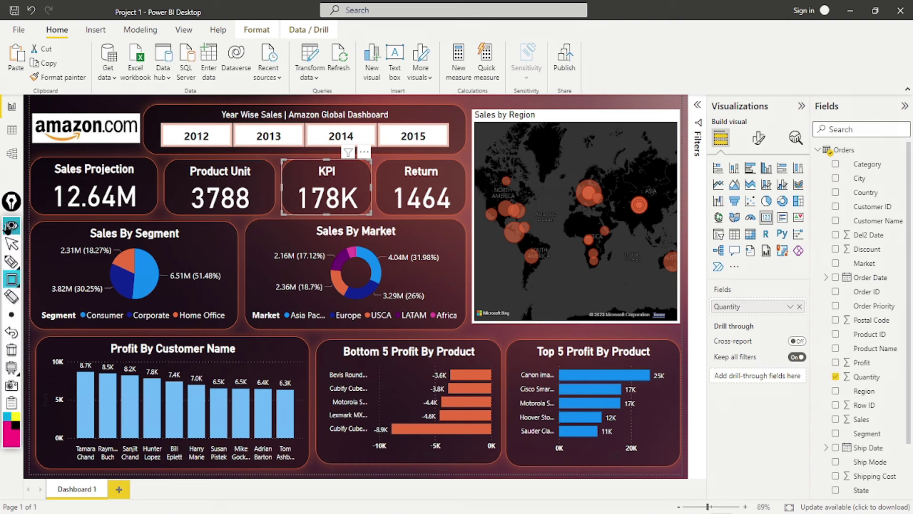
{"action": "left_click", "coordinate": [11, 281]}
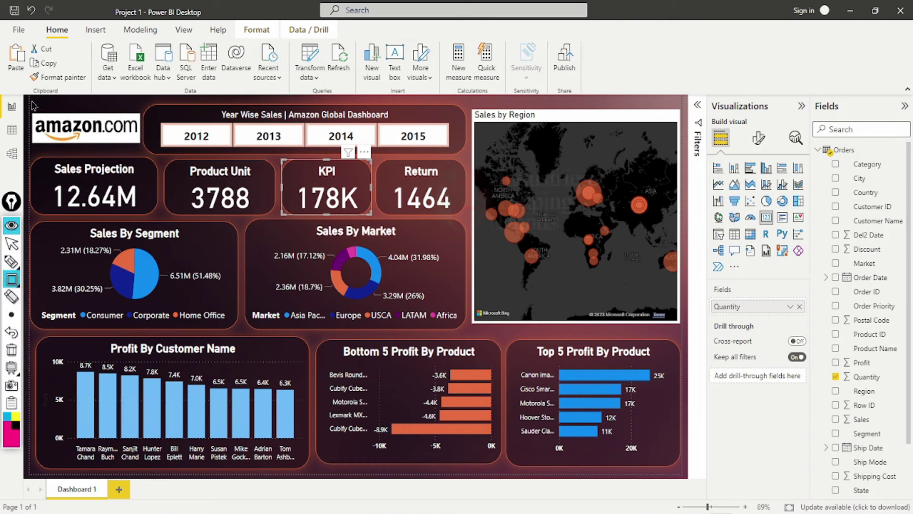
{"action": "mouse_move", "coordinate": [22, 64]}
{"action": "left_mouse_down"}
{"action": "mouse_move", "coordinate": [60, 85]}
{"action": "mouse_move", "coordinate": [104, 87]}
{"action": "left_mouse_up"}
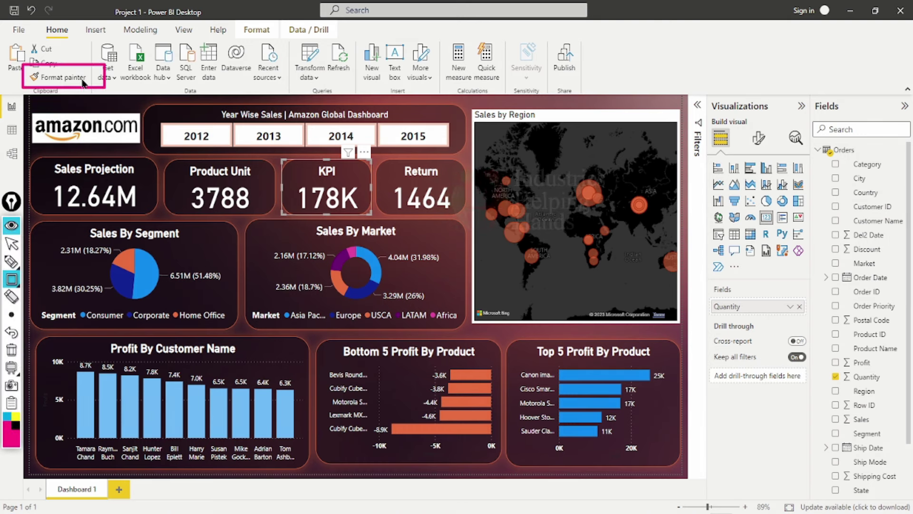
{"action": "left_click", "coordinate": [12, 355]}
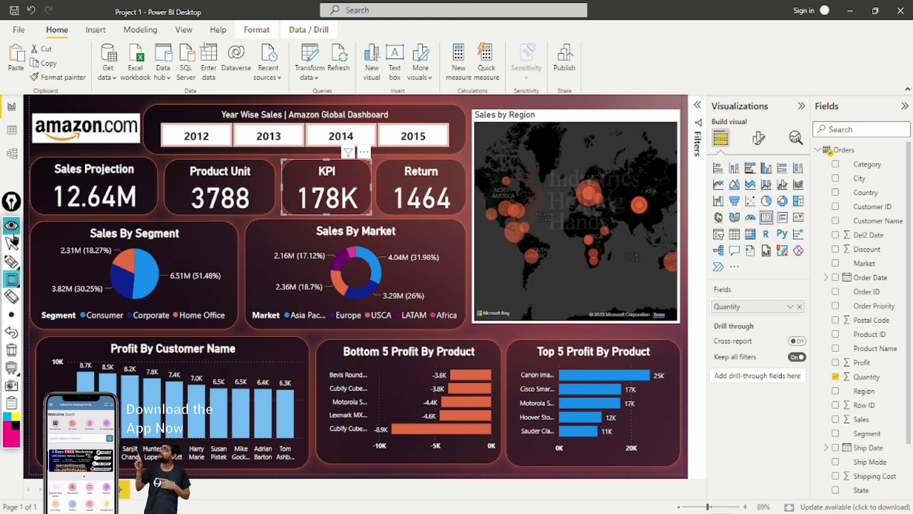
{"action": "left_click", "coordinate": [10, 251]}
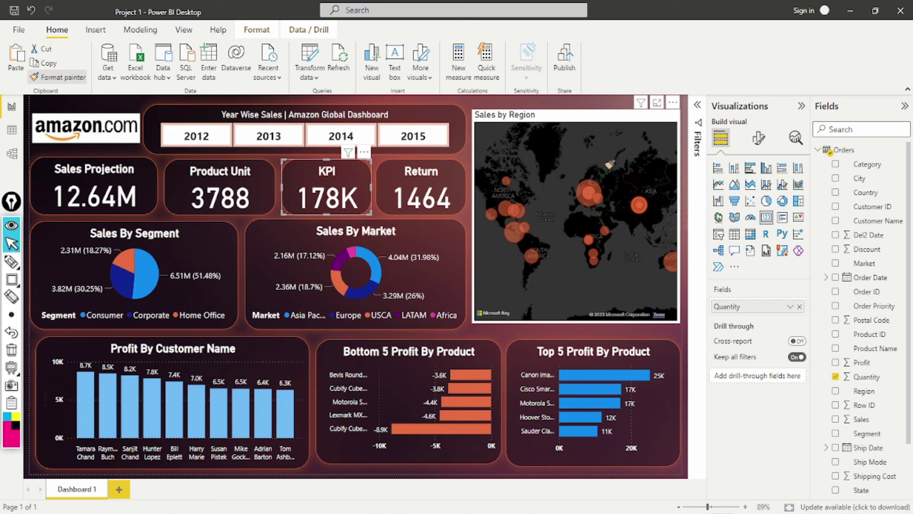
Copy the KPI card's formatting to the Sales by Region map with Format painter.
{"action": "left_click", "coordinate": [583, 113]}
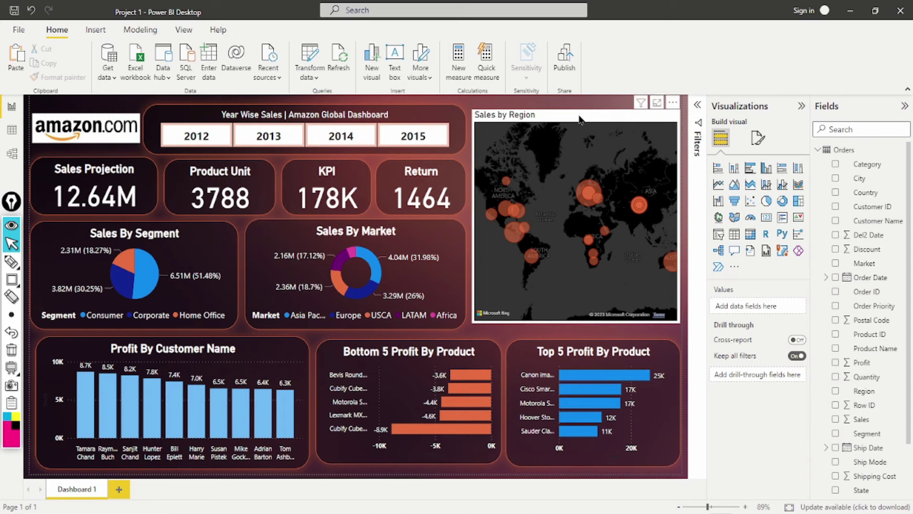
{"action": "left_click", "coordinate": [340, 202]}
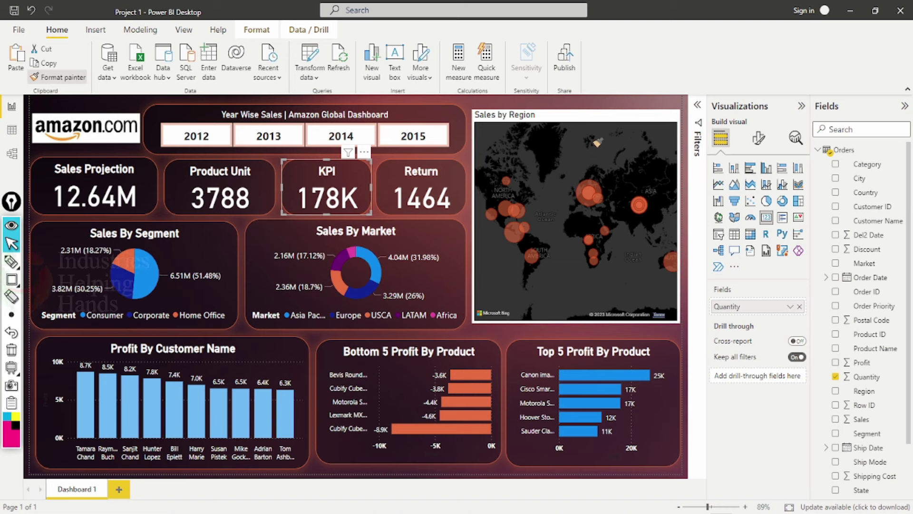
{"action": "left_click", "coordinate": [597, 141]}
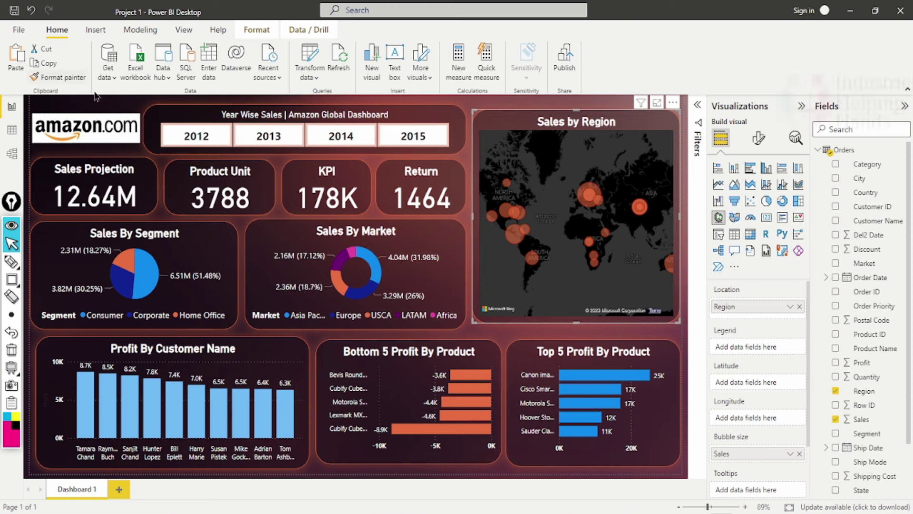
Enlarge the Sales by Region map to fill the space from the year slicer's edge down to the Top 5 Profit By Product chart.
{"action": "left_click", "coordinate": [540, 109]}
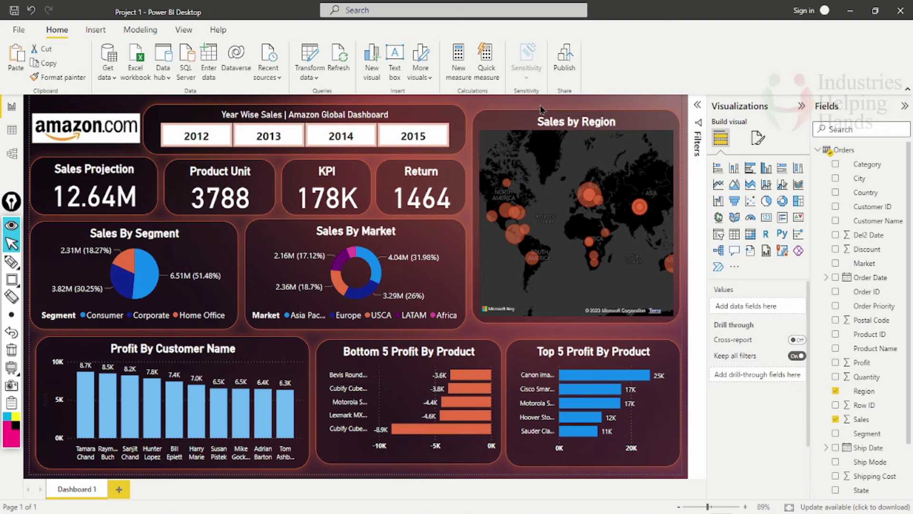
{"action": "left_click", "coordinate": [476, 115]}
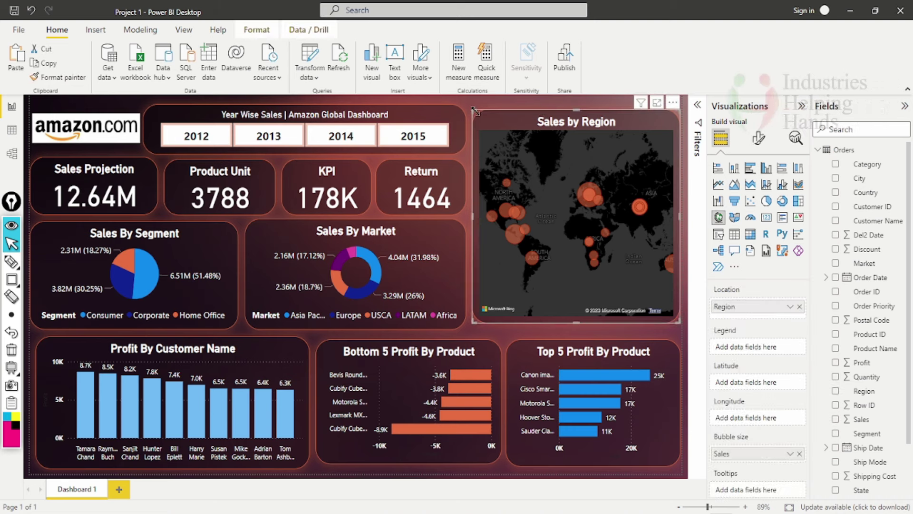
{"action": "left_click_drag", "start_coordinate": [474, 110], "coordinate": [468, 105]}
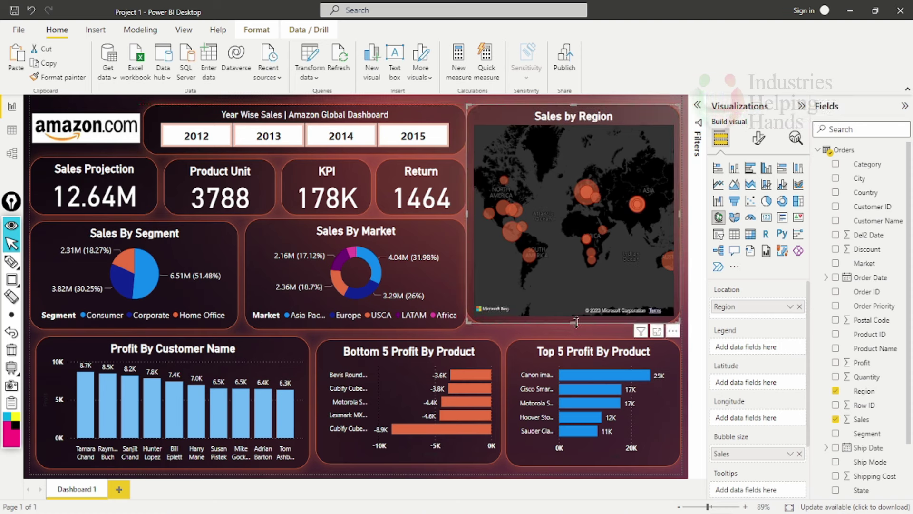
{"action": "left_click_drag", "start_coordinate": [573, 322], "coordinate": [574, 338]}
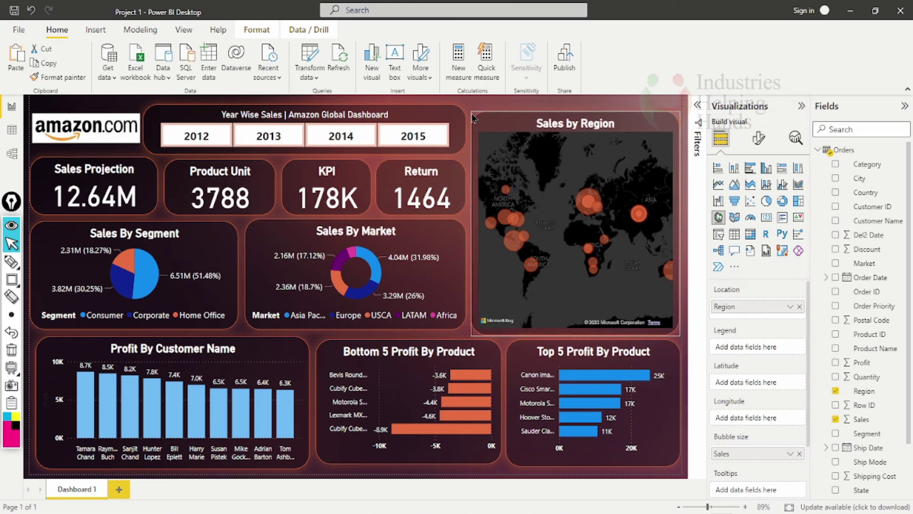
Filter the dashboard to 2012 with the year slicer, with the annotation tools and Visualizations pane collapsed.
{"action": "left_click", "coordinate": [202, 137]}
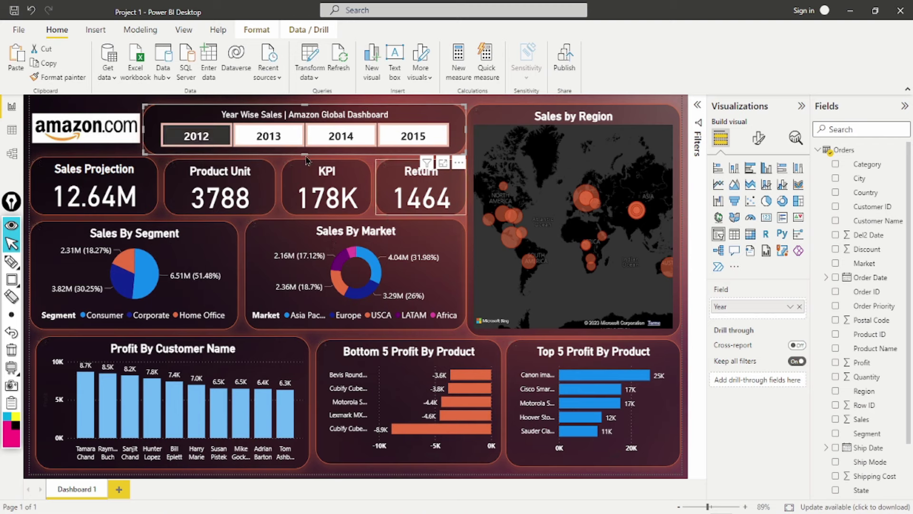
{"action": "left_click", "coordinate": [11, 225]}
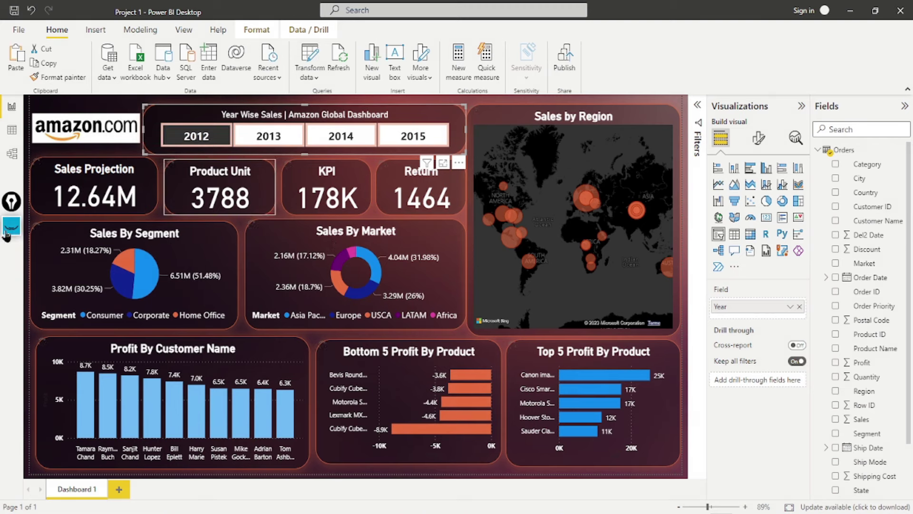
{"action": "left_click", "coordinate": [802, 107]}
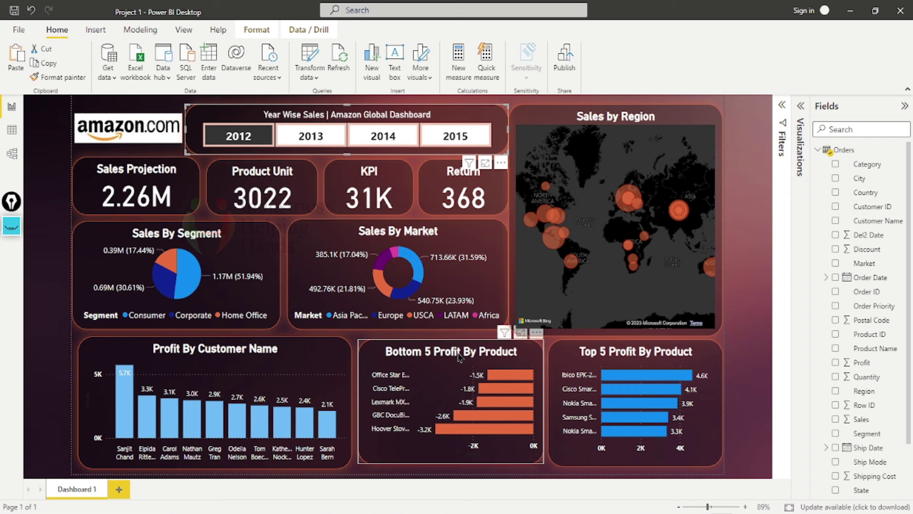
{"action": "mouse_move", "coordinate": [456, 438]}
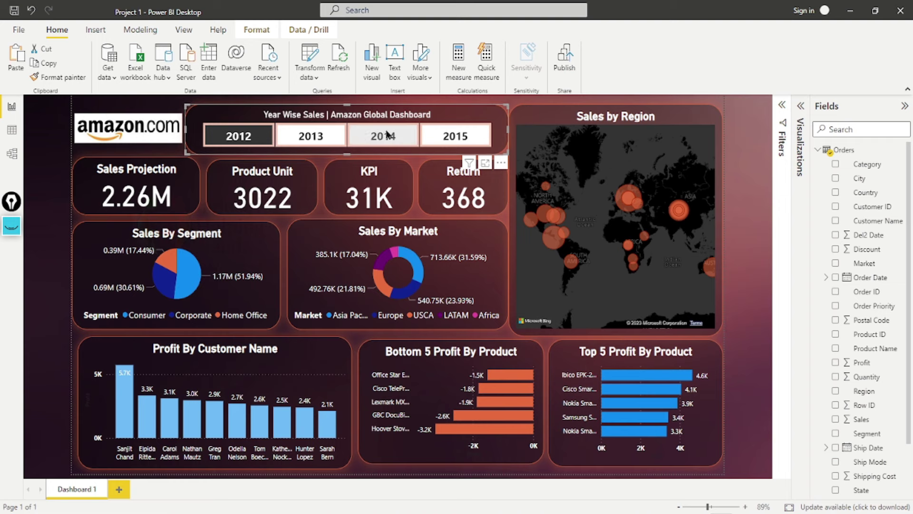
{"action": "left_click", "coordinate": [244, 137]}
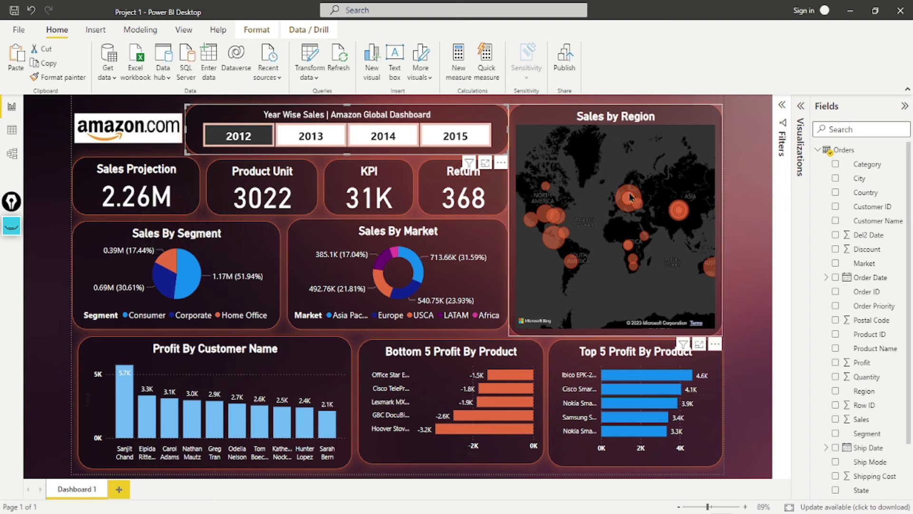
Cross-filter the dashboard by the Southern Europe bubble on the Sales by Region map.
{"action": "mouse_move", "coordinate": [629, 192]}
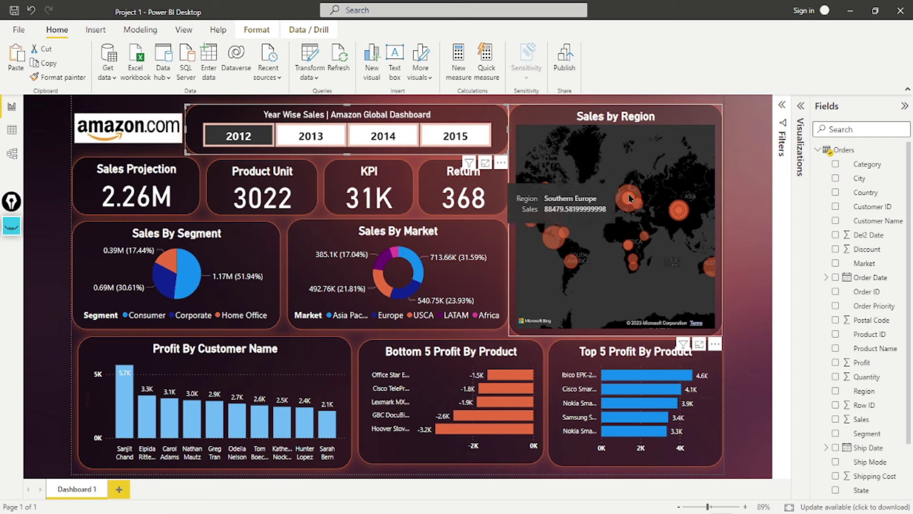
{"action": "left_click", "coordinate": [629, 197]}
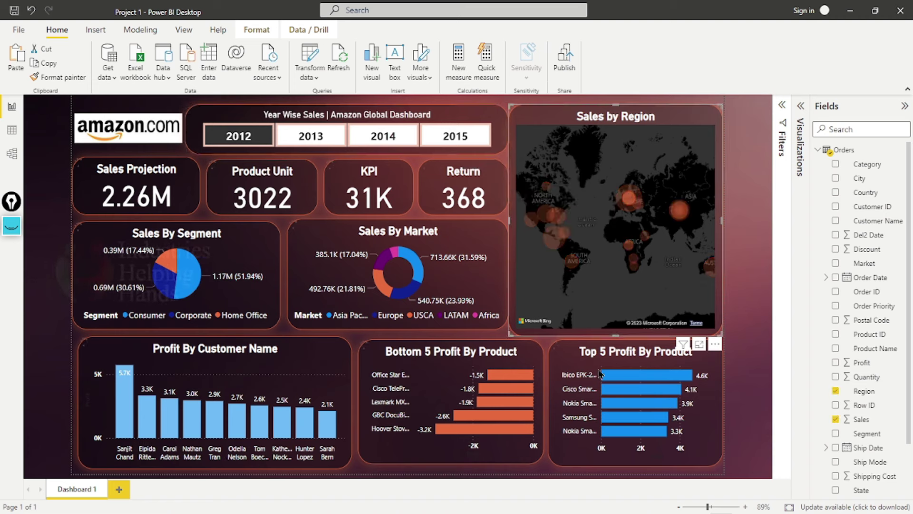
{"action": "left_click", "coordinate": [676, 378]}
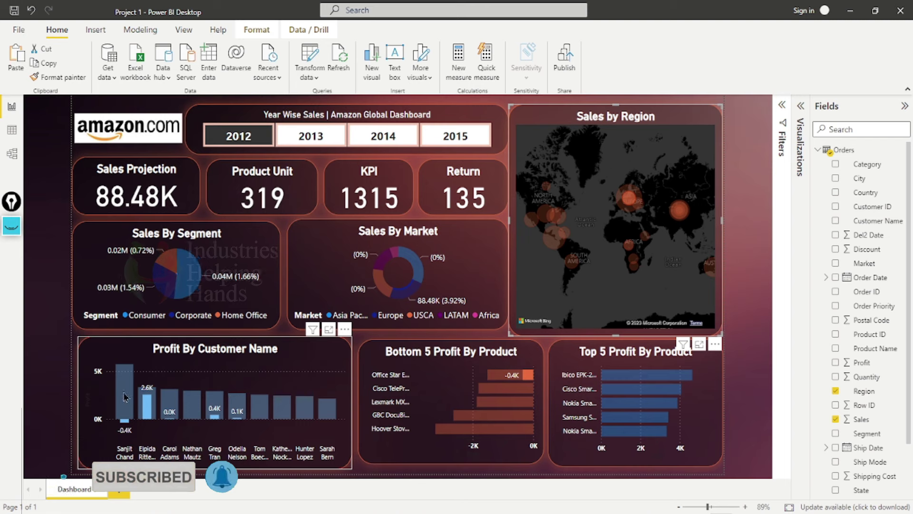
Clear the 2012 filter and the Southern Europe selection, and deselect the map.
{"action": "left_click", "coordinate": [232, 137]}
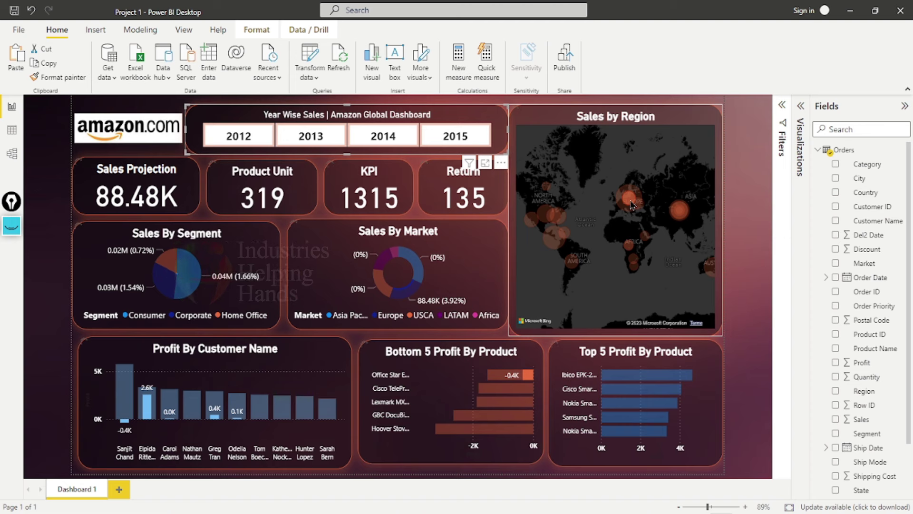
{"action": "left_click", "coordinate": [631, 205]}
{"action": "left_click", "coordinate": [632, 205]}
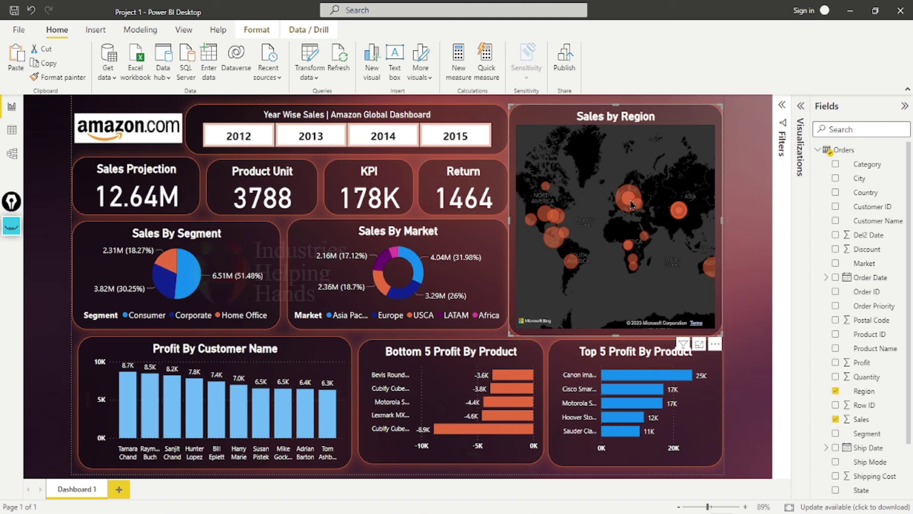
{"action": "left_click", "coordinate": [745, 179]}
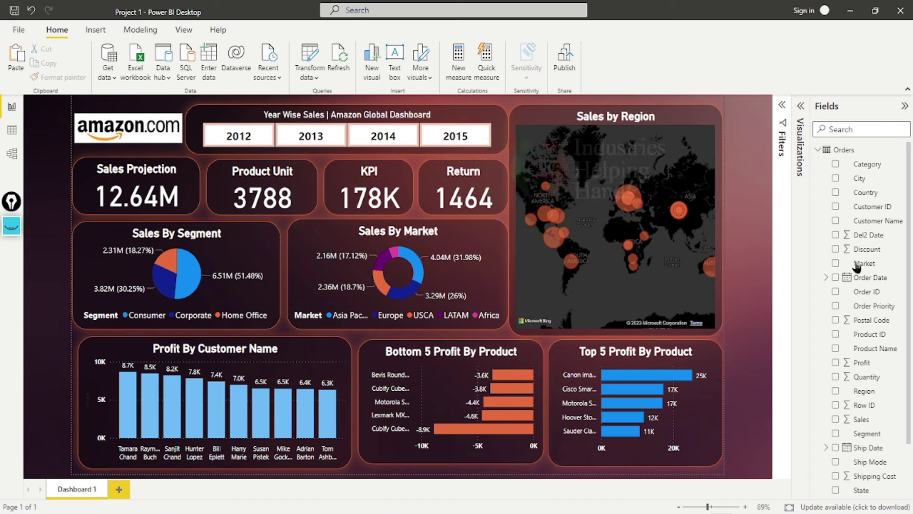
Review the list of data tables behind the dashboard, and leave the Visualizations and Fields panes collapsed.
{"action": "left_click", "coordinate": [818, 150]}
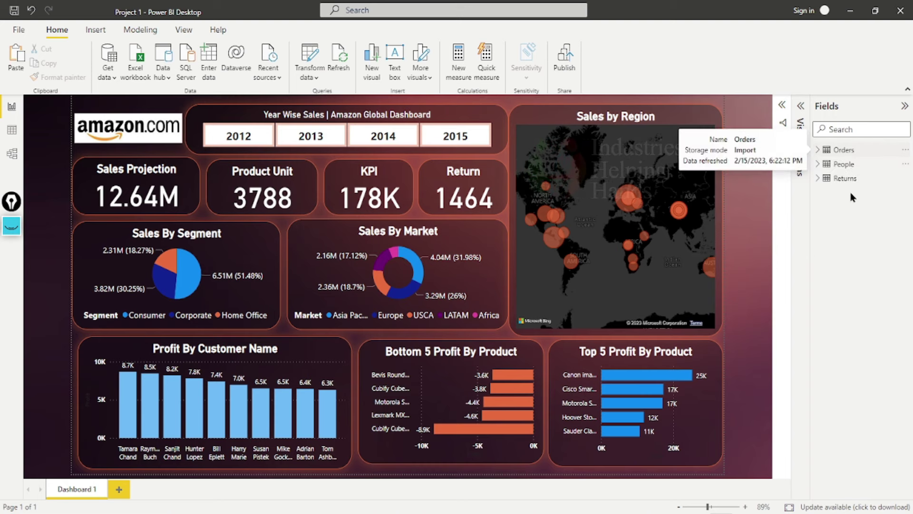
{"action": "left_click", "coordinate": [819, 150]}
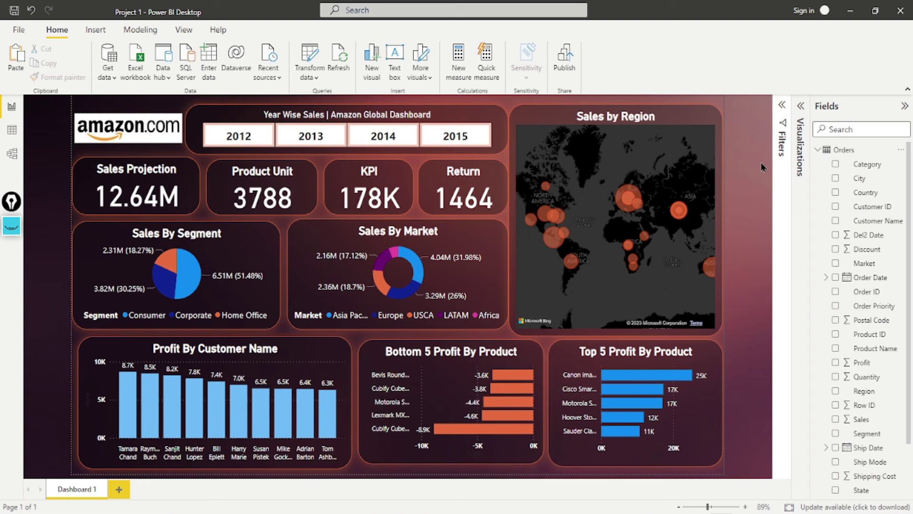
{"action": "left_click", "coordinate": [802, 107]}
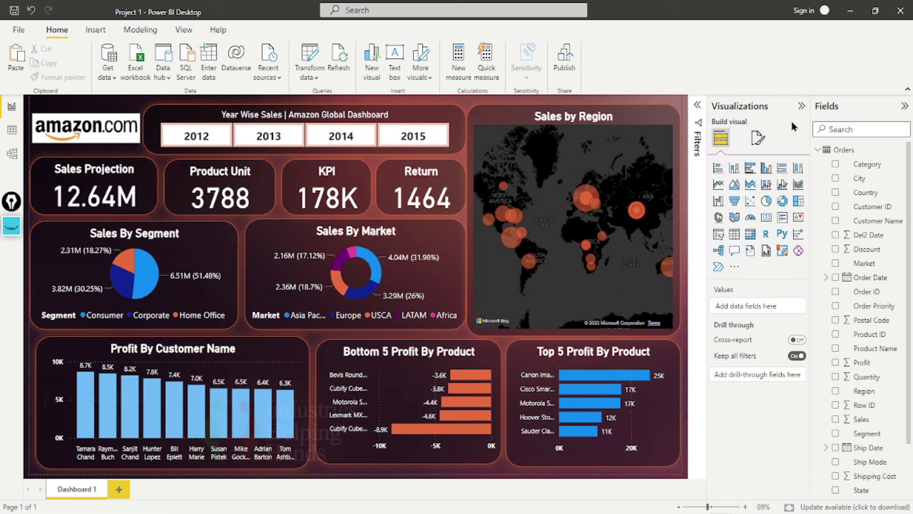
{"action": "left_click", "coordinate": [801, 106]}
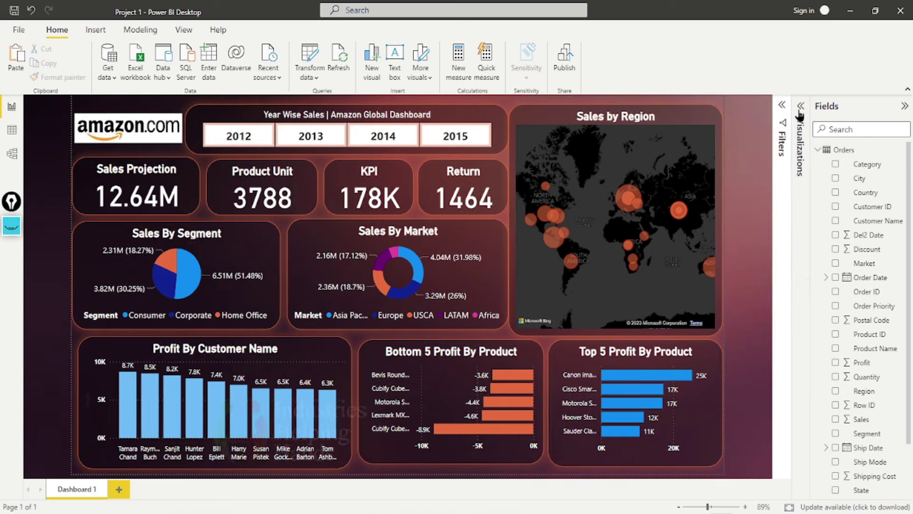
{"action": "left_click", "coordinate": [904, 106]}
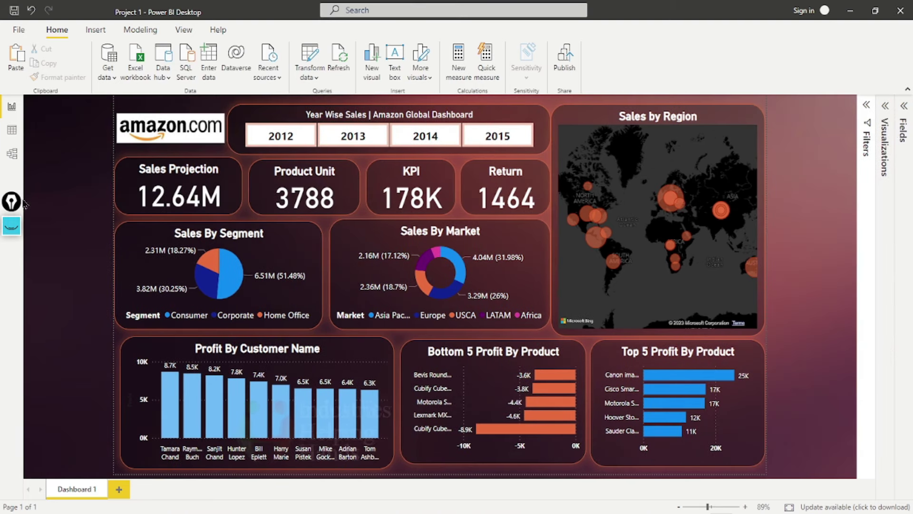
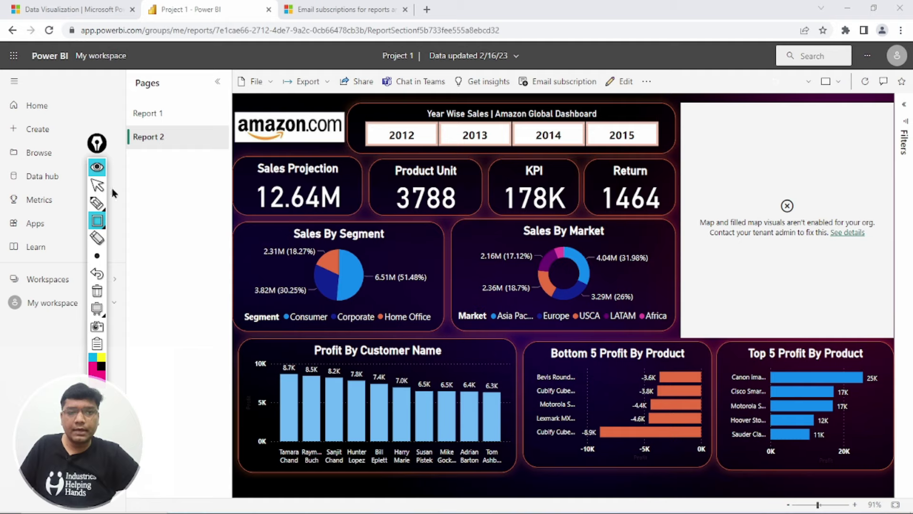
{"action": "left_click", "coordinate": [323, 84]}
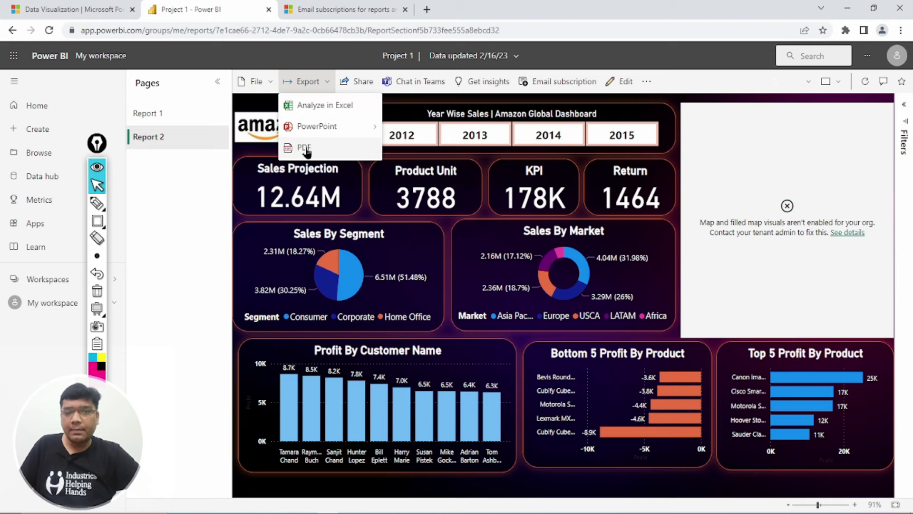
{"action": "left_click", "coordinate": [305, 148]}
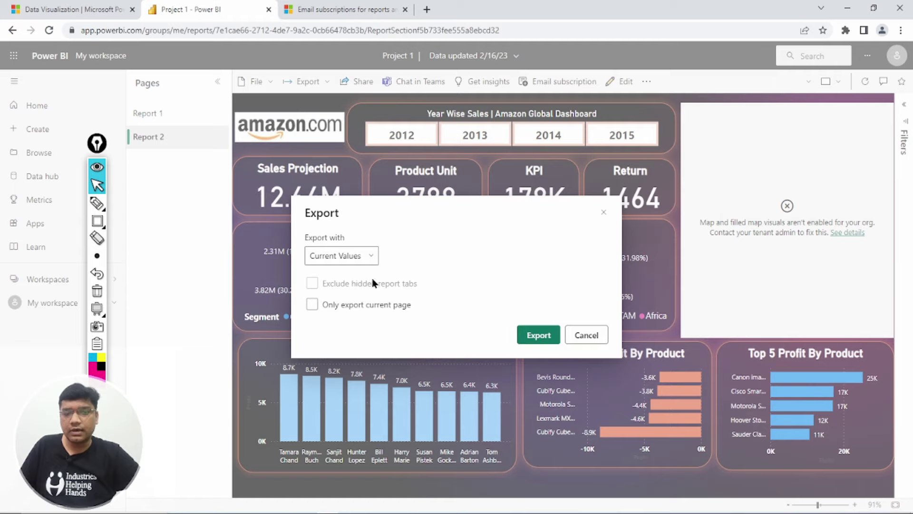
{"action": "left_click", "coordinate": [354, 257]}
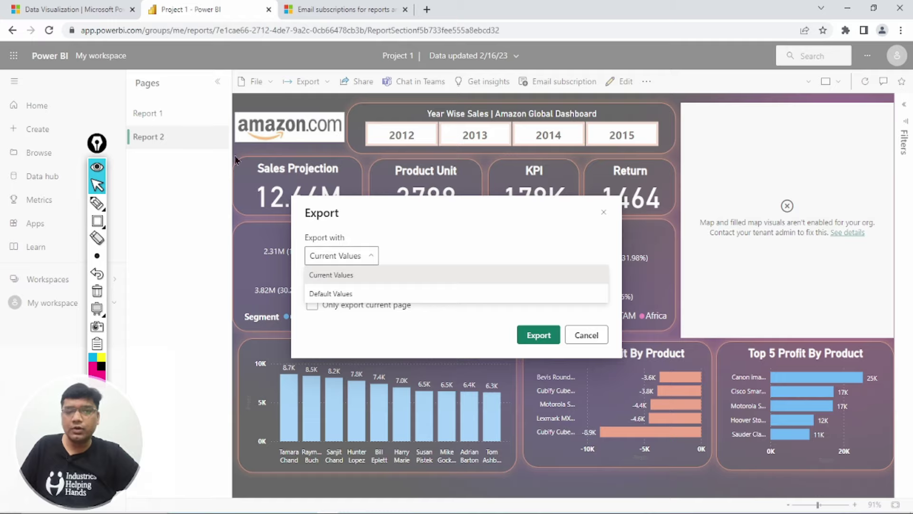
{"action": "left_click", "coordinate": [586, 339]}
{"action": "left_click", "coordinate": [586, 335]}
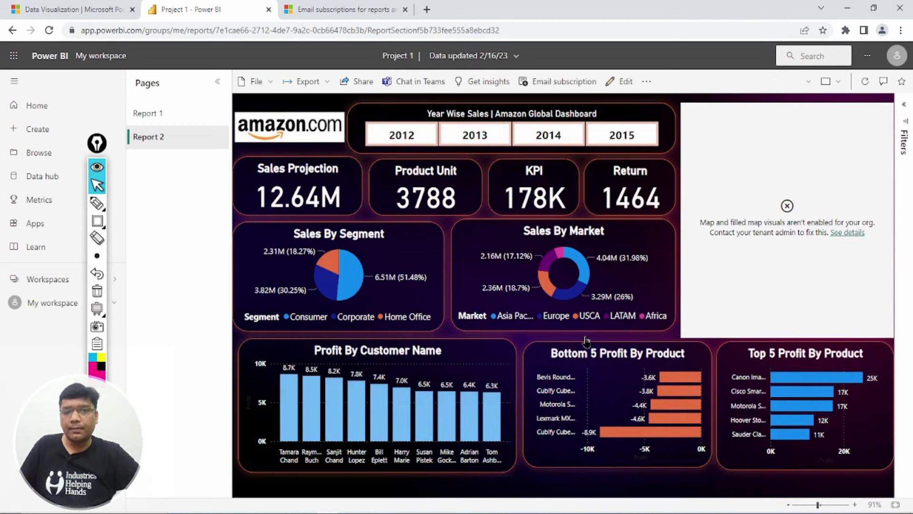
Filter the Report 2 page to 2013 and export the report to PDF with Current Values.
{"action": "left_click", "coordinate": [479, 138]}
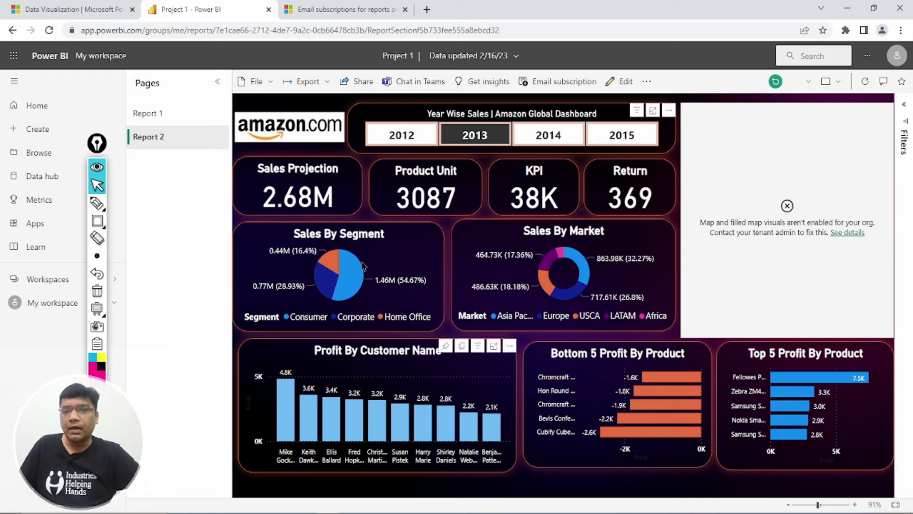
{"action": "left_click", "coordinate": [324, 85]}
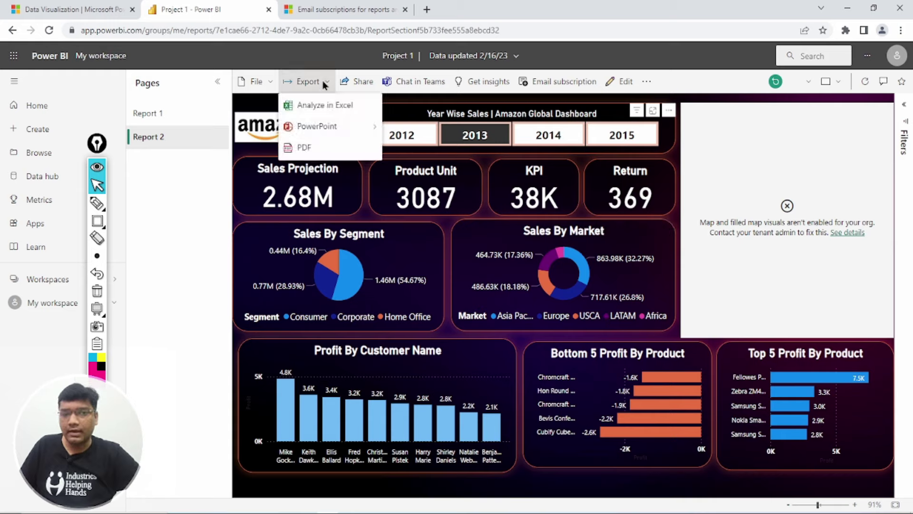
{"action": "left_click", "coordinate": [341, 148]}
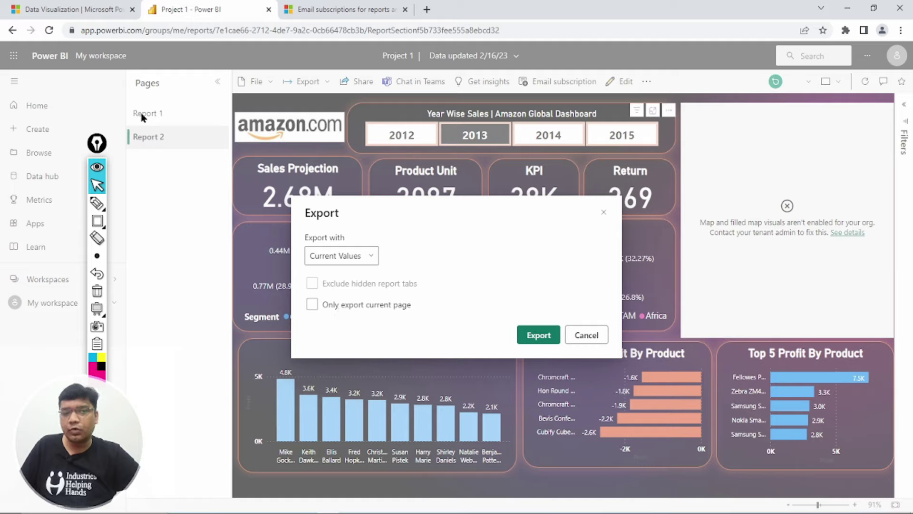
{"action": "left_click", "coordinate": [352, 313]}
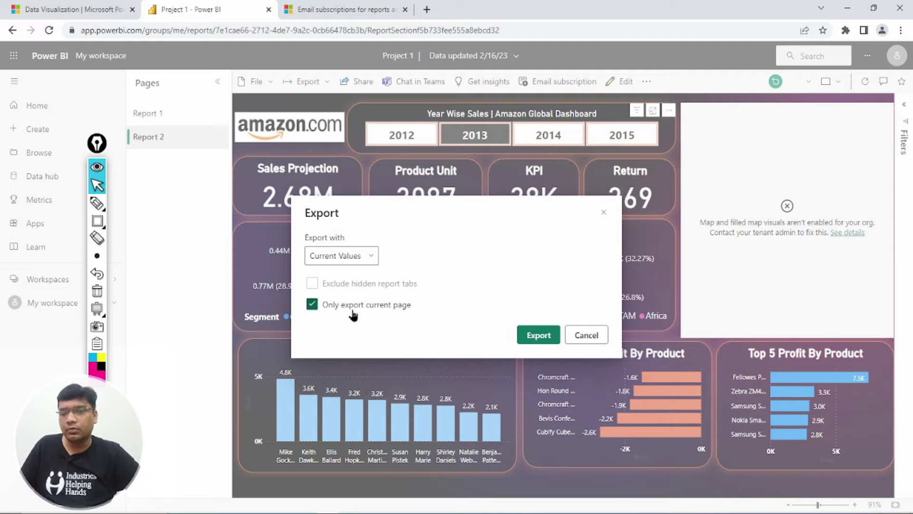
{"action": "left_click", "coordinate": [353, 313]}
{"action": "left_click", "coordinate": [539, 335]}
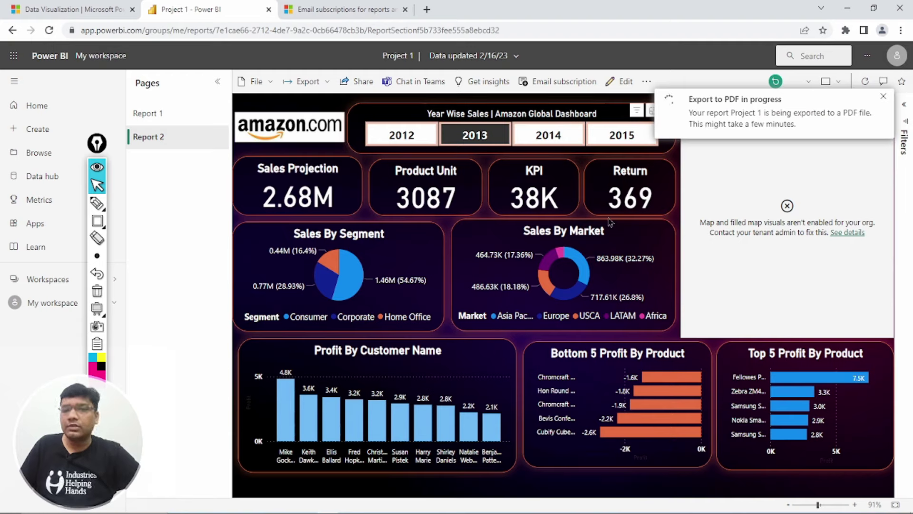
{"action": "mouse_move", "coordinate": [607, 227]}
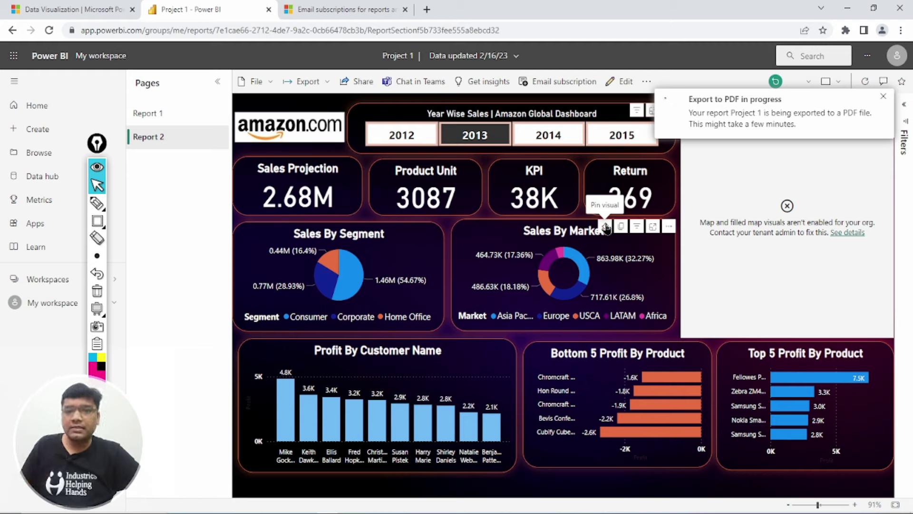
Export the report with Analyze in Excel and allow the site to download multiple files.
{"action": "left_click", "coordinate": [312, 88]}
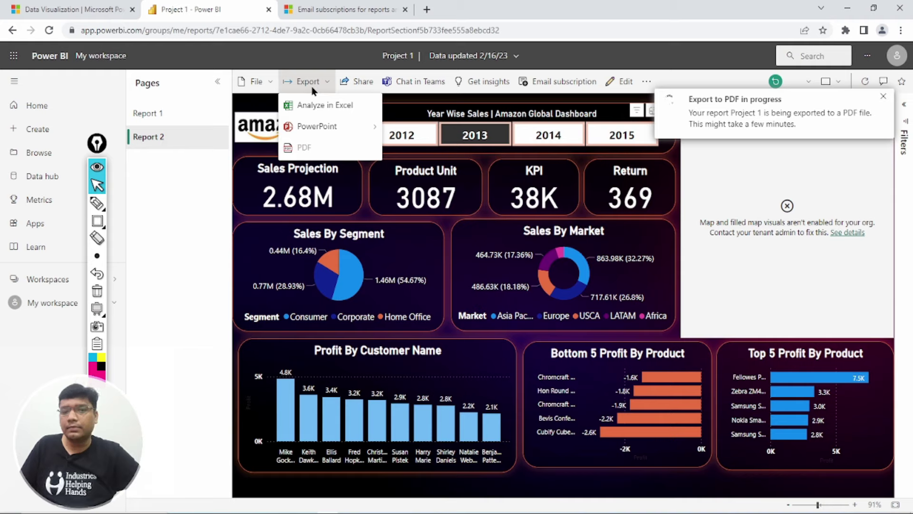
{"action": "mouse_move", "coordinate": [318, 128]}
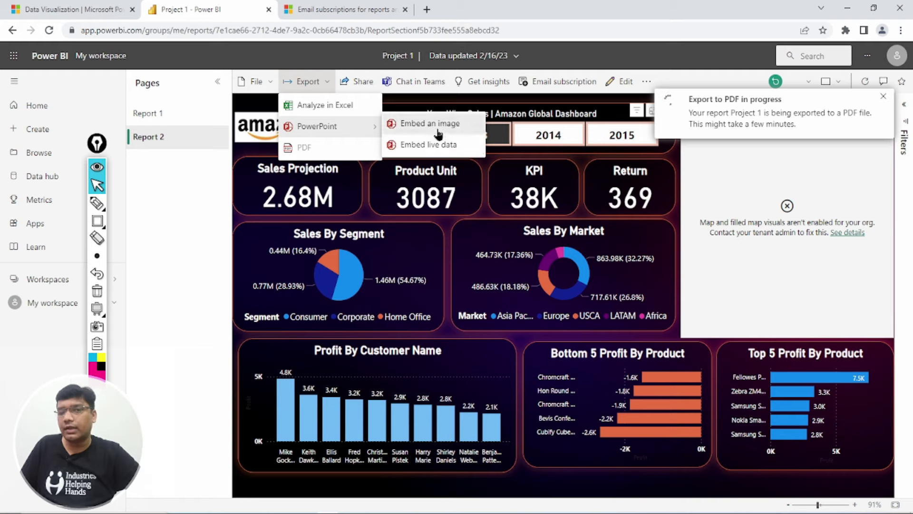
{"action": "left_click", "coordinate": [322, 113]}
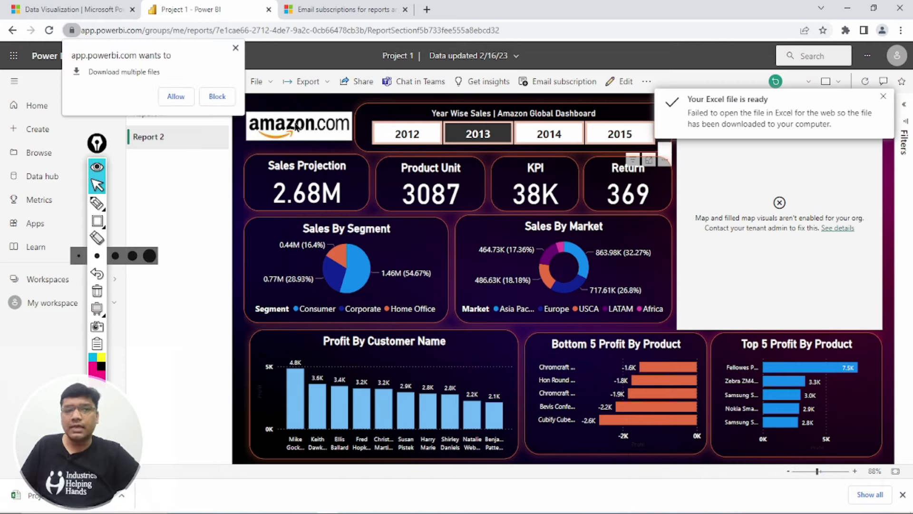
{"action": "left_click", "coordinate": [176, 96]}
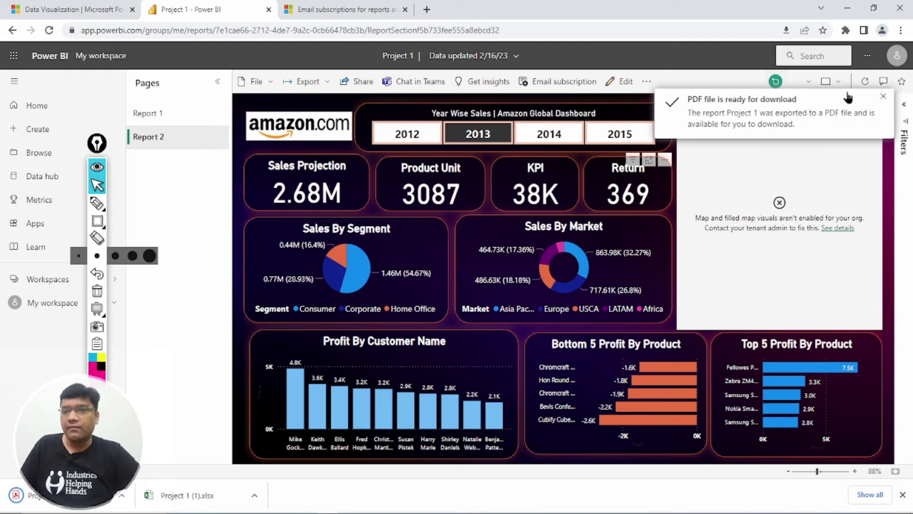
Dismiss the PDF-ready notification and draw an arrow pointing at the downloaded Project 1 (1).xlsx file.
{"action": "left_click", "coordinate": [883, 99]}
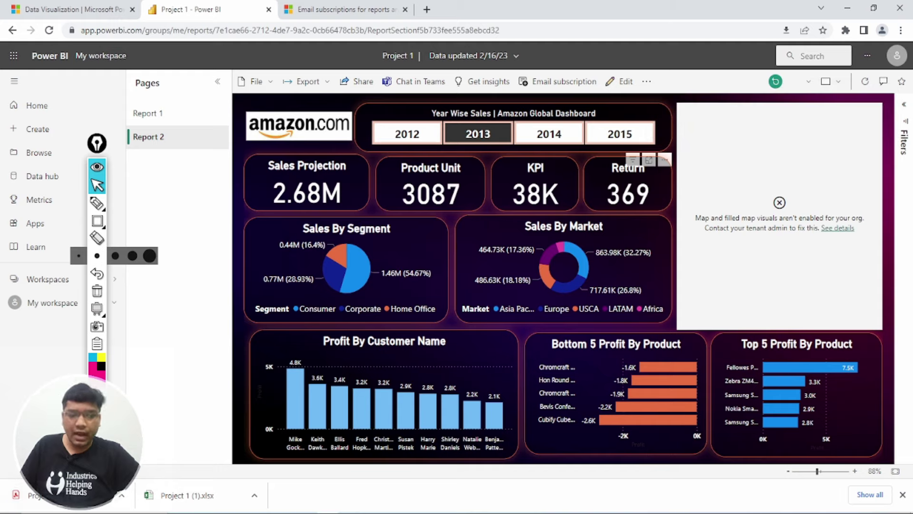
{"action": "left_click", "coordinate": [114, 221]}
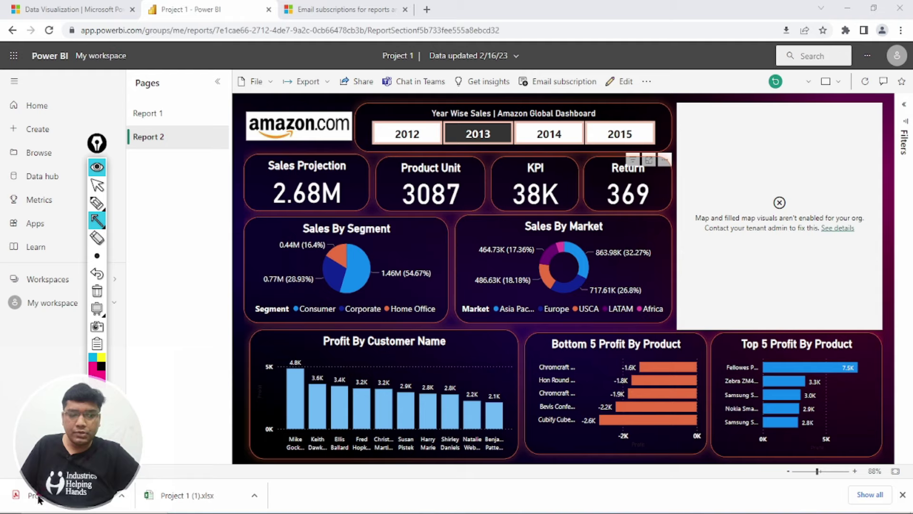
{"action": "left_click_drag", "start_coordinate": [206, 415], "coordinate": [186, 487]}
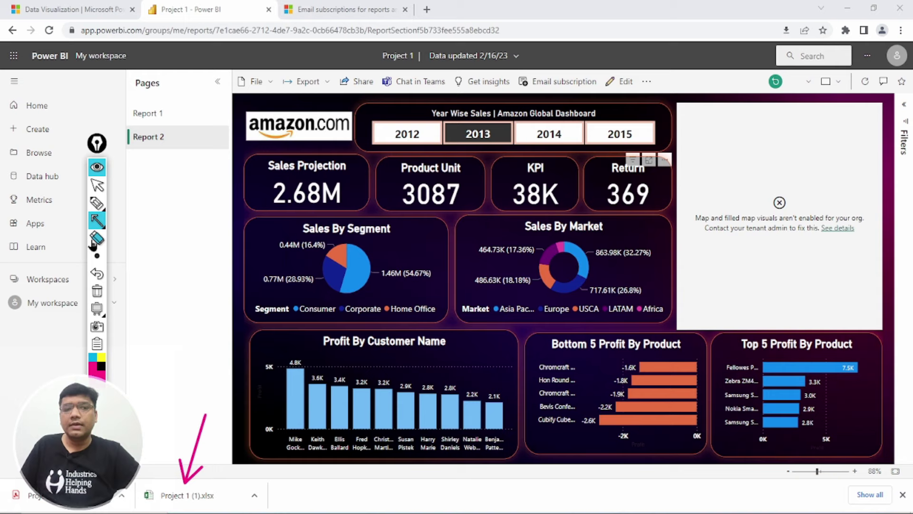
{"action": "left_click", "coordinate": [98, 189]}
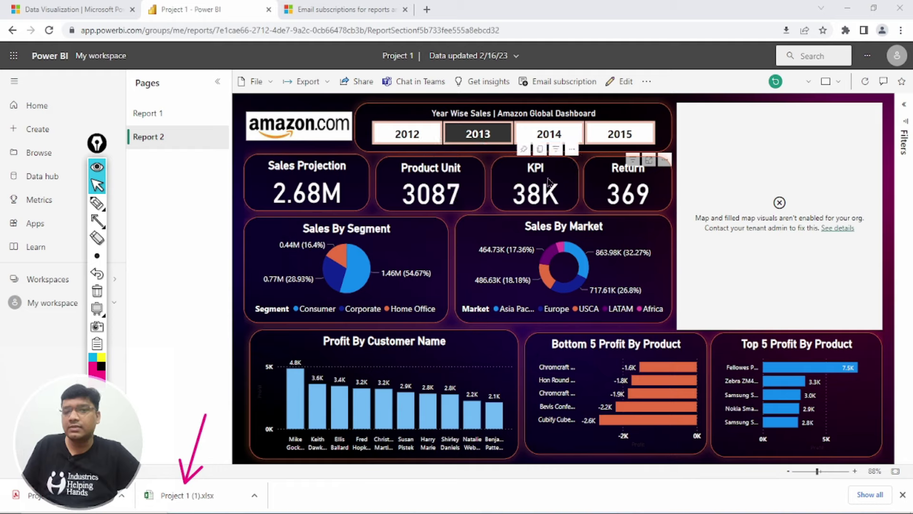
Review the data export options for the KPI card and close them without exporting.
{"action": "left_click", "coordinate": [573, 151]}
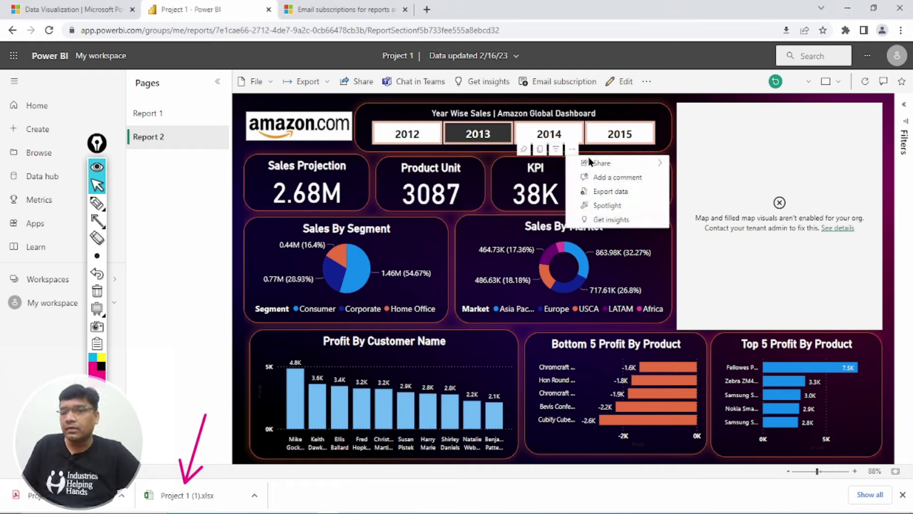
{"action": "left_click", "coordinate": [619, 193]}
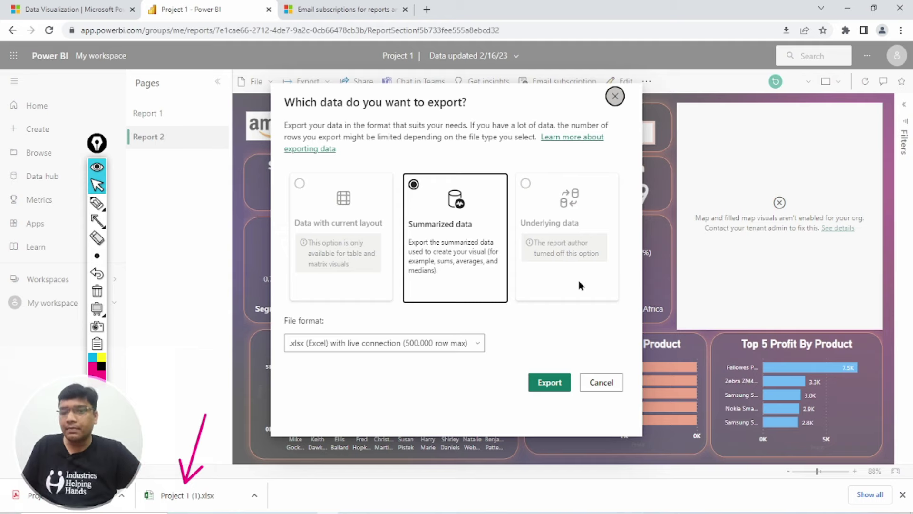
{"action": "left_click", "coordinate": [601, 382]}
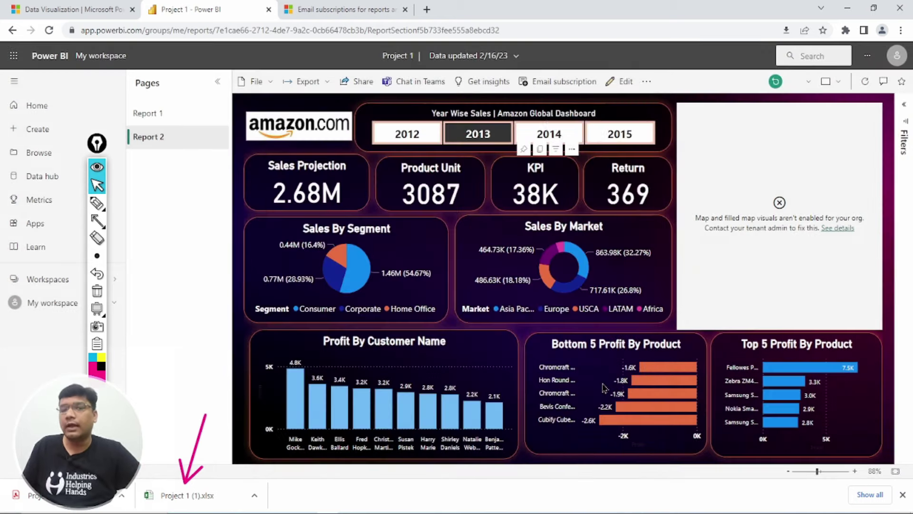
Clear the 2013 filter and look at the options for pinning the Return card to a dashboard, without pinning it.
{"action": "left_click", "coordinate": [485, 135]}
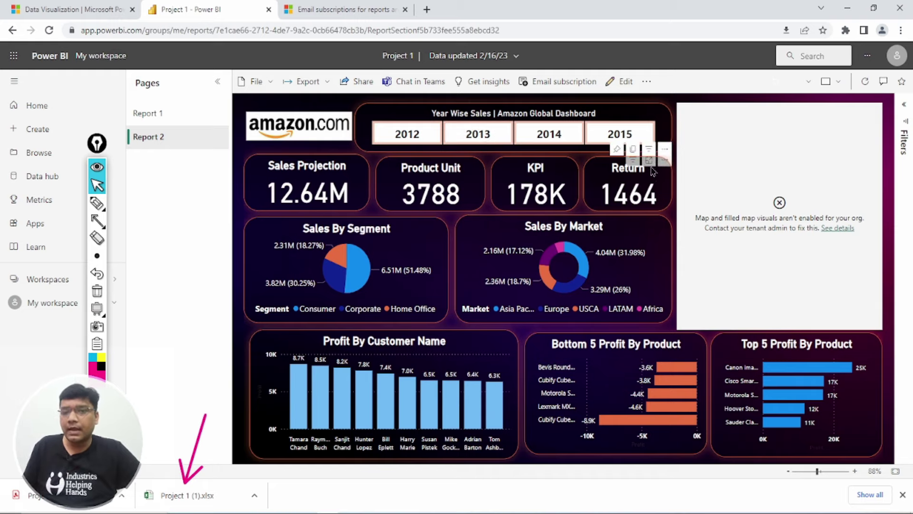
{"action": "left_click", "coordinate": [617, 150]}
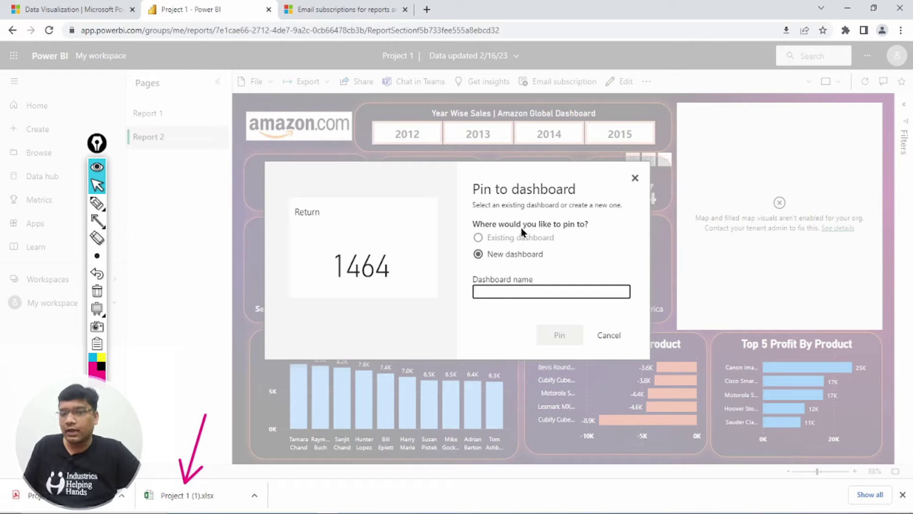
{"action": "left_click", "coordinate": [635, 179]}
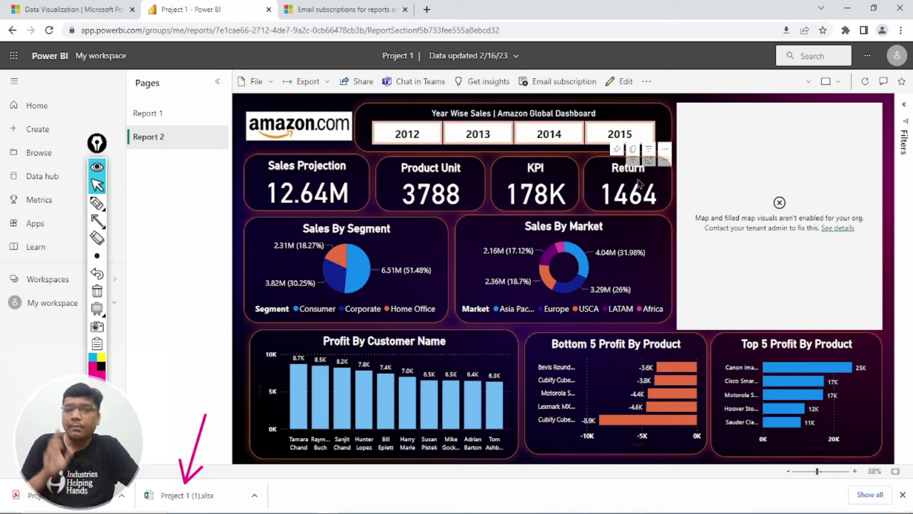
Draw rectangles around the Share, Chat in Teams, Email subscription and comment commands of the report.
{"action": "mouse_move", "coordinate": [101, 214]}
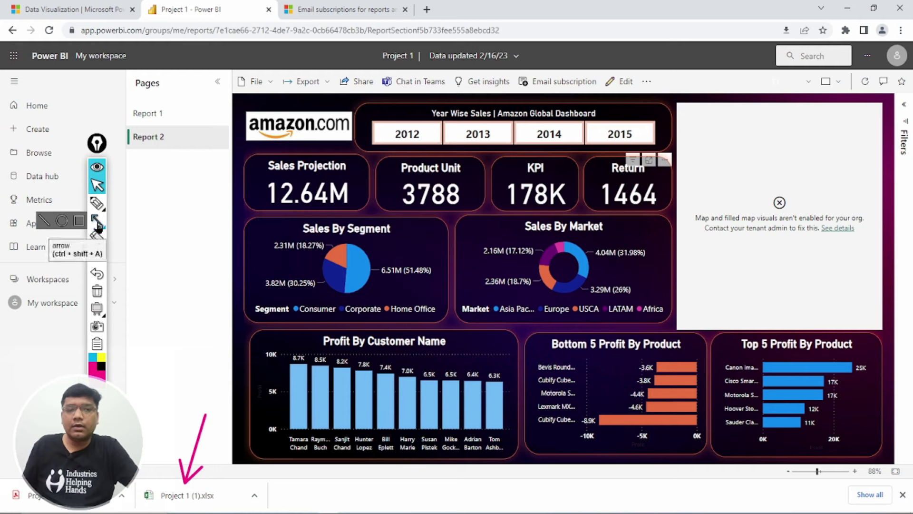
{"action": "left_click", "coordinate": [96, 221]}
{"action": "left_click", "coordinate": [79, 221]}
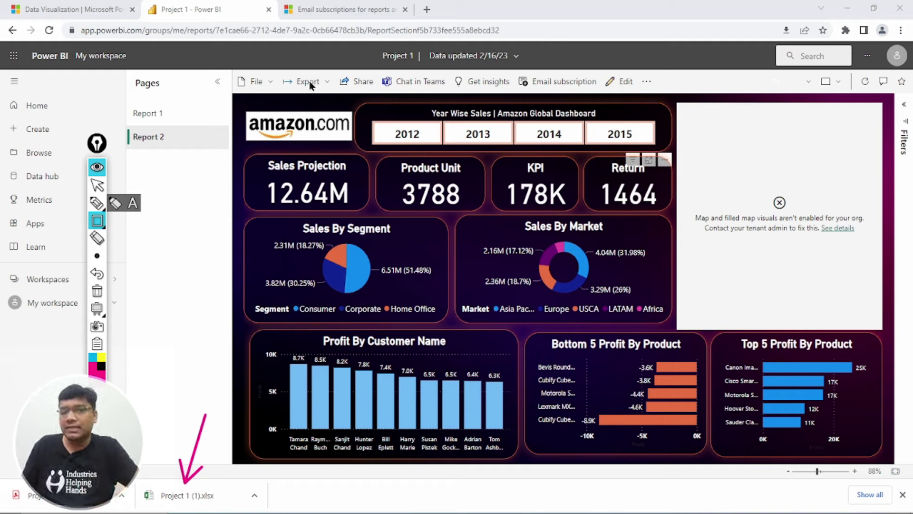
{"action": "left_click_drag", "start_coordinate": [332, 70], "coordinate": [378, 99]}
{"action": "left_click_drag", "start_coordinate": [398, 65], "coordinate": [452, 100]}
{"action": "left_click_drag", "start_coordinate": [529, 62], "coordinate": [601, 108]}
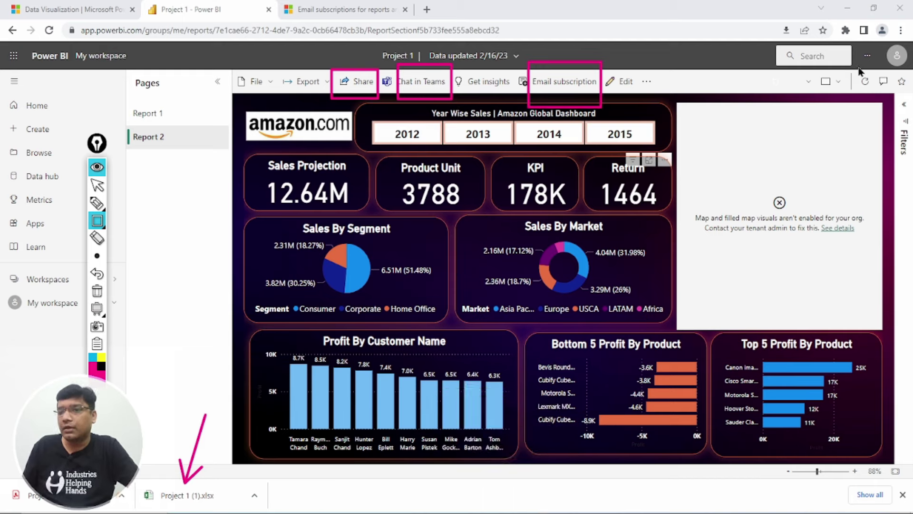
{"action": "left_click_drag", "start_coordinate": [874, 63], "coordinate": [897, 94]}
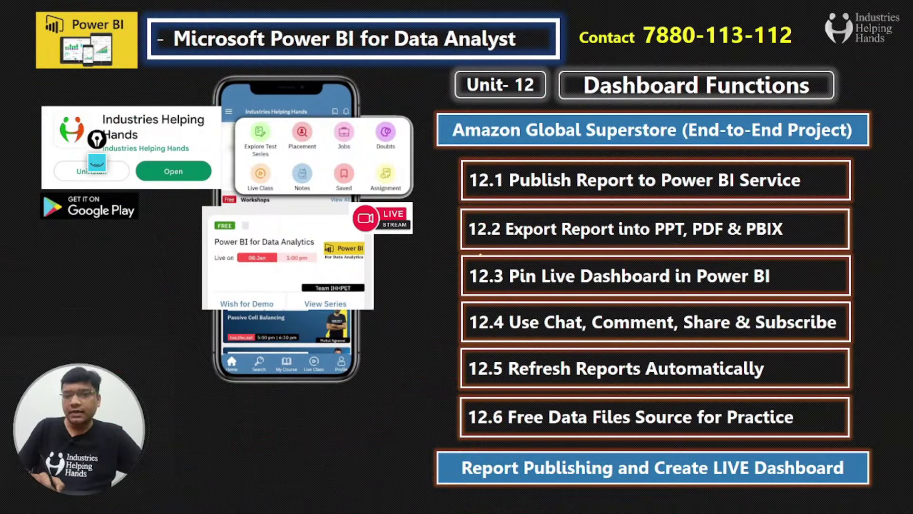
{"action": "mouse_move", "coordinate": [422, 250]}
{"action": "left_mouse_down"}
{"action": "mouse_move", "coordinate": [456, 229]}
{"action": "mouse_move", "coordinate": [454, 244]}
{"action": "left_mouse_up"}
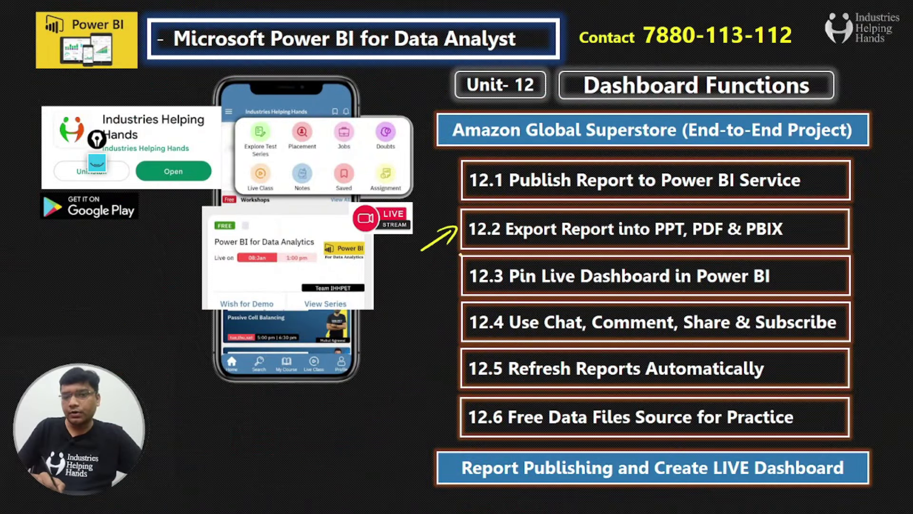
{"action": "left_click_drag", "start_coordinate": [420, 293], "coordinate": [454, 276]}
{"action": "left_click_drag", "start_coordinate": [440, 275], "coordinate": [458, 291]}
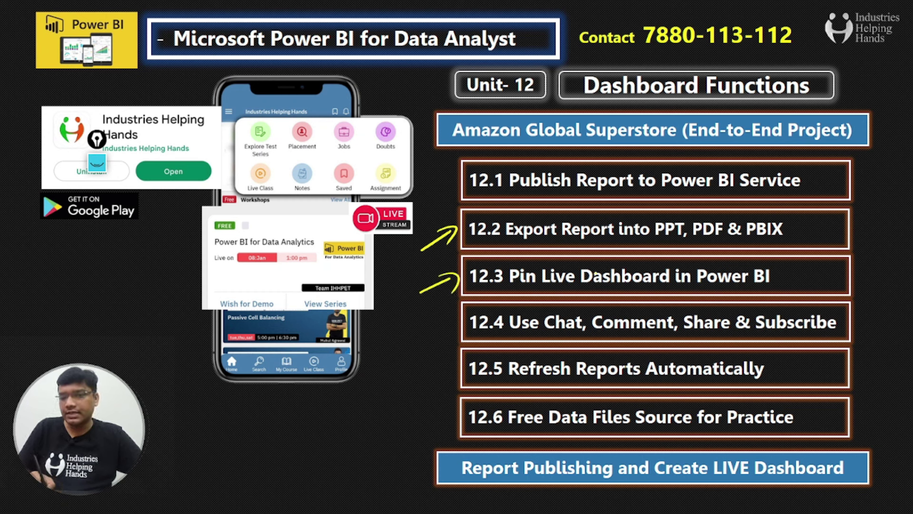
{"action": "left_click_drag", "start_coordinate": [594, 255], "coordinate": [595, 297]}
{"action": "left_click_drag", "start_coordinate": [661, 260], "coordinate": [671, 288]}
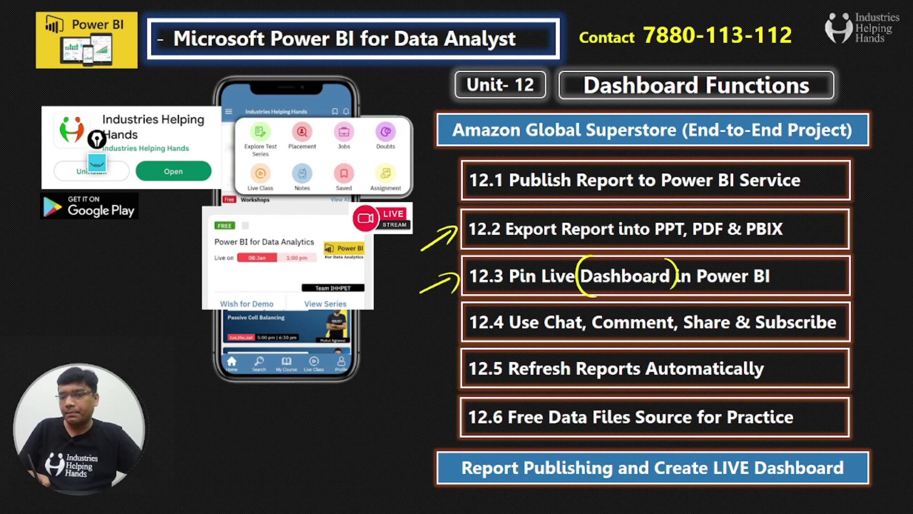
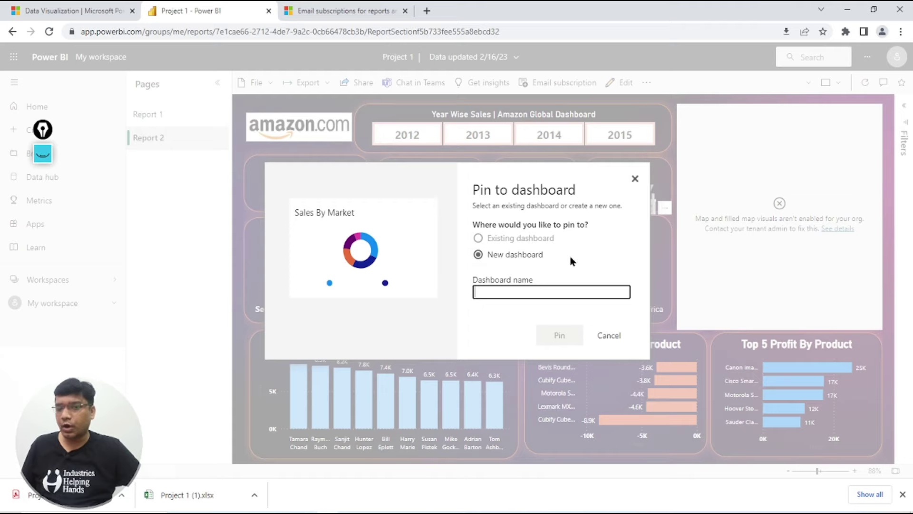
Cancel pinning the Sales By Market chart, and outline the report's additional options and its Pin to a dashboard command with rectangles.
{"action": "left_click", "coordinate": [609, 335]}
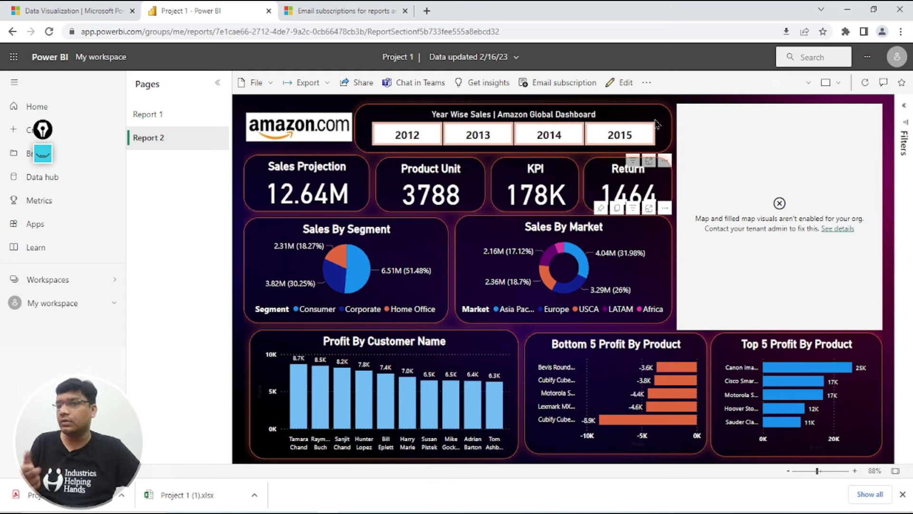
{"action": "left_click", "coordinate": [647, 84]}
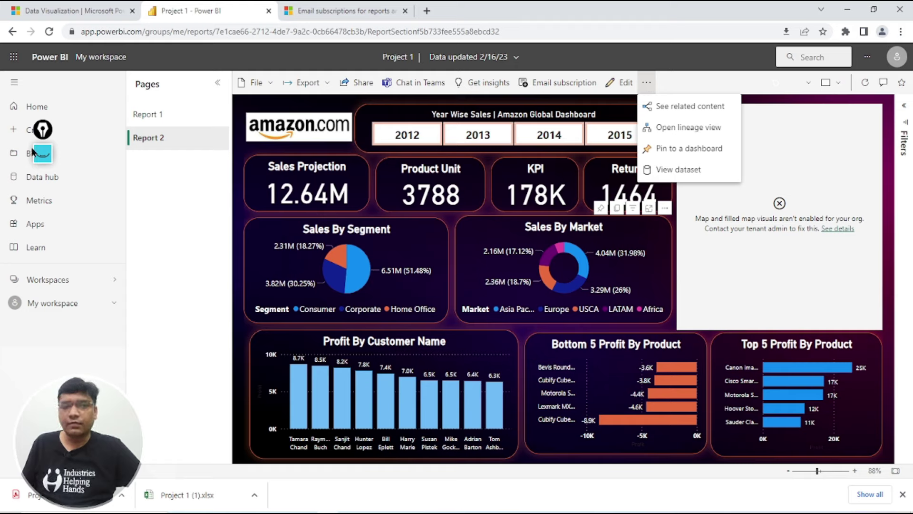
{"action": "left_click_drag", "start_coordinate": [44, 136], "coordinate": [78, 87]}
{"action": "left_click", "coordinate": [78, 86]}
{"action": "left_click", "coordinate": [80, 164]}
{"action": "left_click", "coordinate": [80, 169]}
{"action": "left_click_drag", "start_coordinate": [635, 70], "coordinate": [690, 101]}
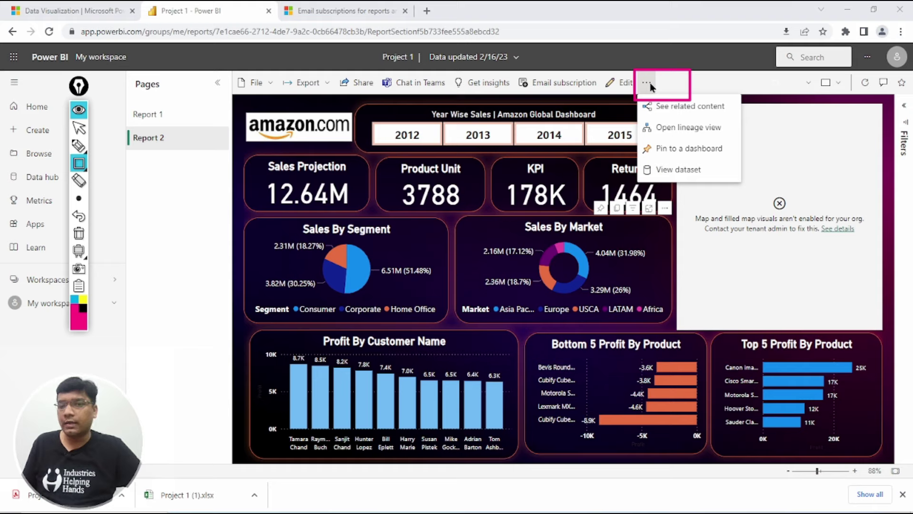
{"action": "mouse_move", "coordinate": [640, 134]}
{"action": "left_mouse_down"}
{"action": "mouse_move", "coordinate": [695, 162]}
{"action": "mouse_move", "coordinate": [747, 161]}
{"action": "left_mouse_up"}
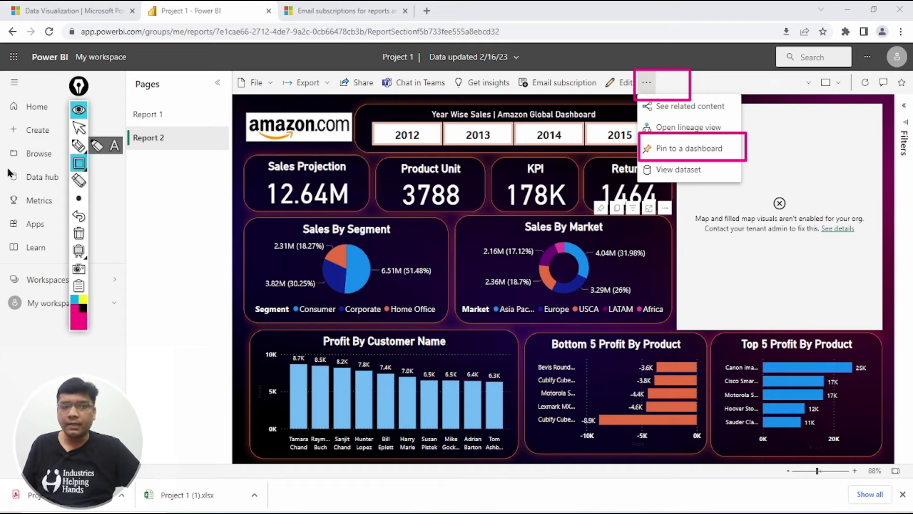
{"action": "left_click", "coordinate": [79, 127]}
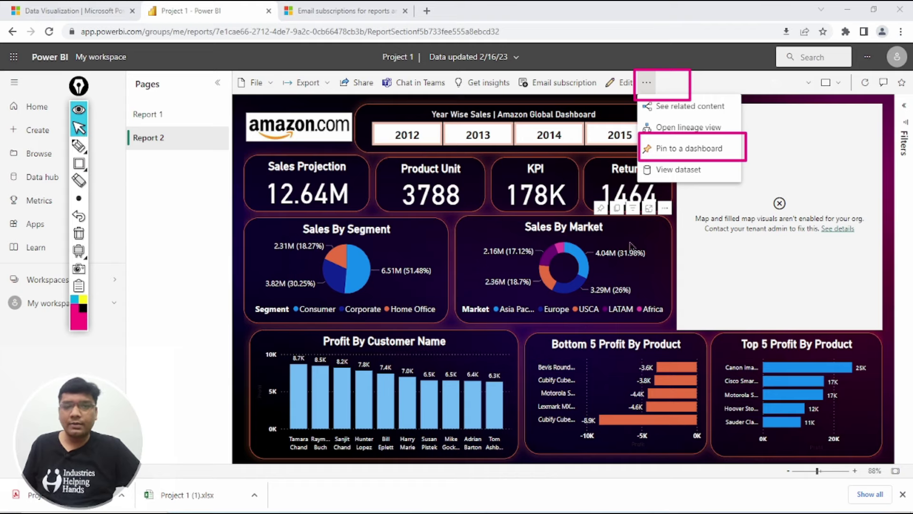
Pin the Report 2 page live to a new dashboard named Amazon 1, and clear the drawn annotations.
{"action": "left_click", "coordinate": [701, 155]}
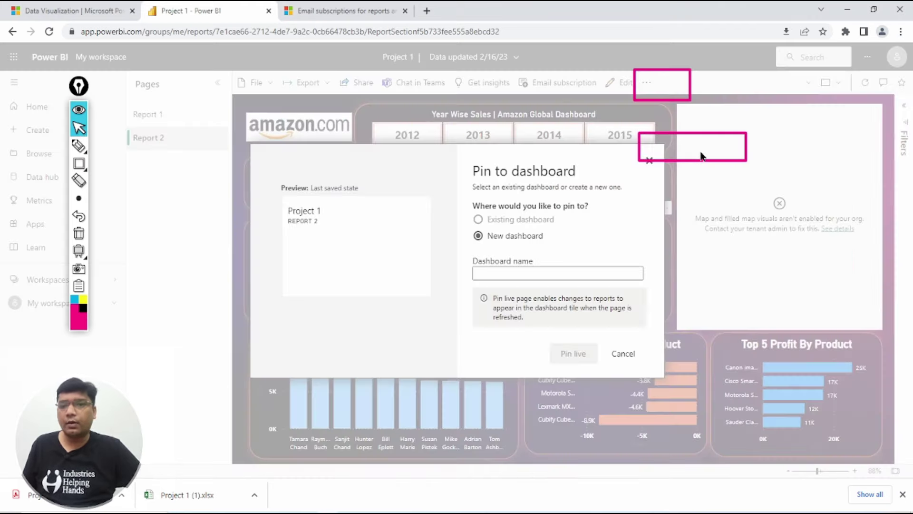
{"action": "left_click", "coordinate": [78, 233]}
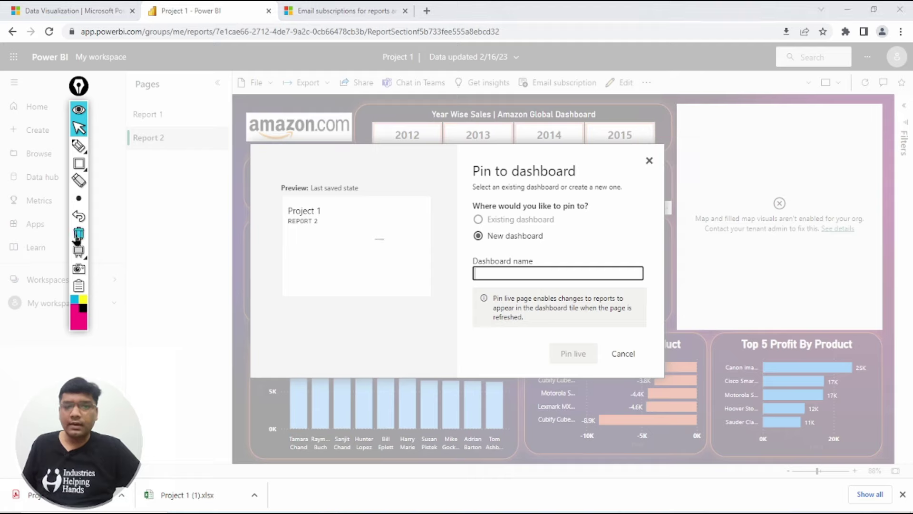
{"action": "left_click", "coordinate": [580, 270]}
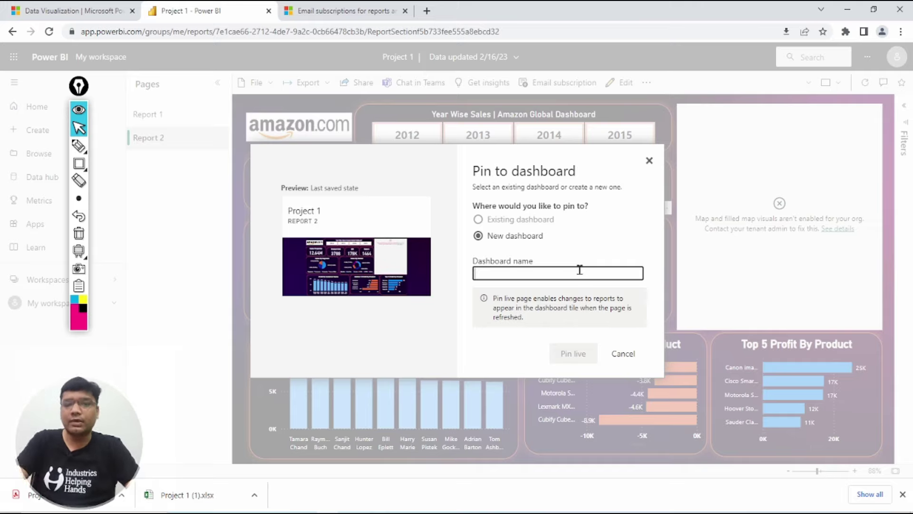
{"action": "type", "text": "Amazon 1"}
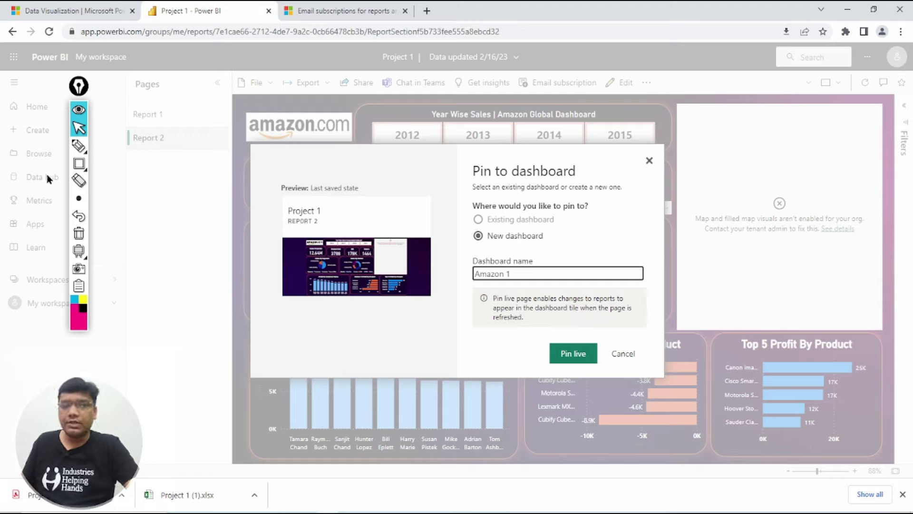
{"action": "left_click", "coordinate": [79, 163]}
{"action": "left_click_drag", "start_coordinate": [530, 338], "coordinate": [618, 377]}
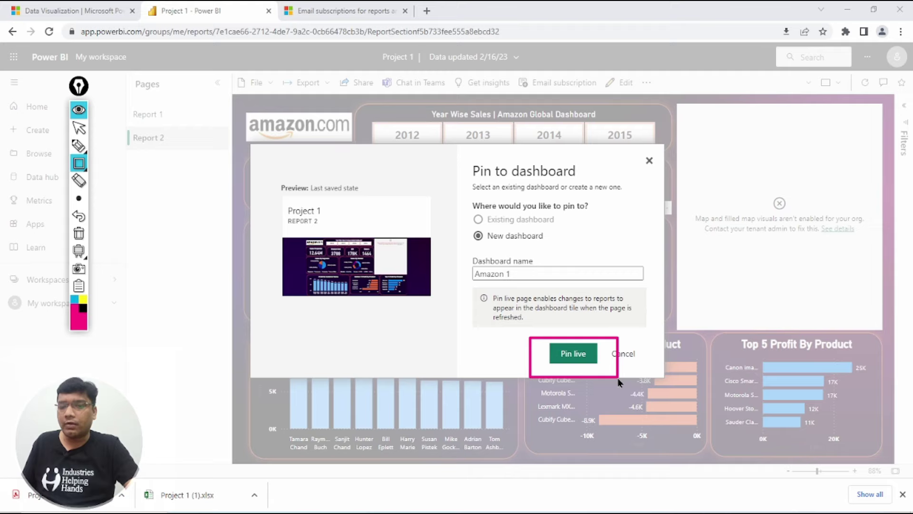
{"action": "left_click", "coordinate": [79, 128]}
{"action": "left_click", "coordinate": [573, 354]}
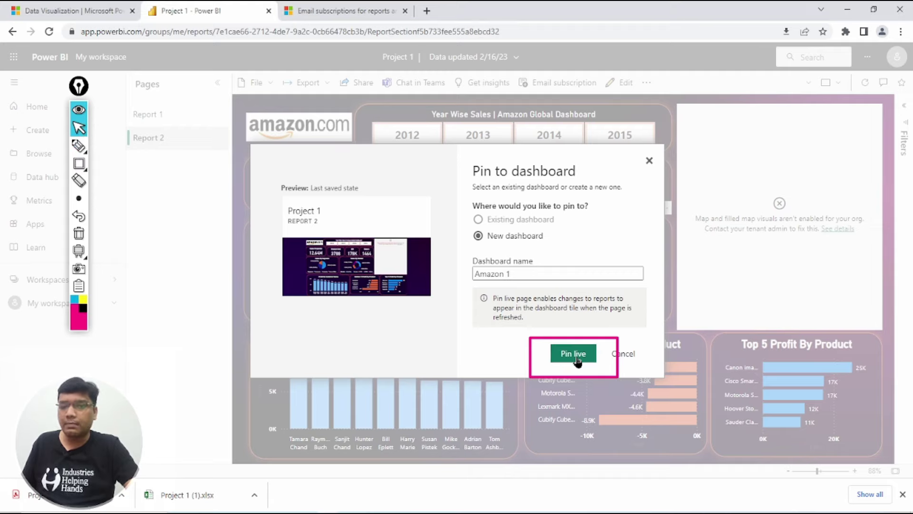
{"action": "left_click", "coordinate": [79, 233]}
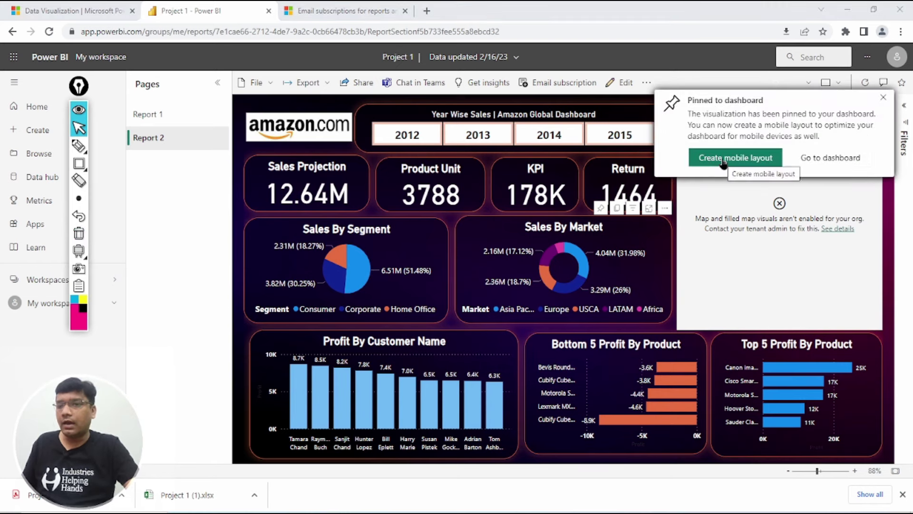
Go to the Amazon 1 dashboard, look over the pinned report page, and dismiss the browser's list of downloads.
{"action": "right_click", "coordinate": [767, 162]}
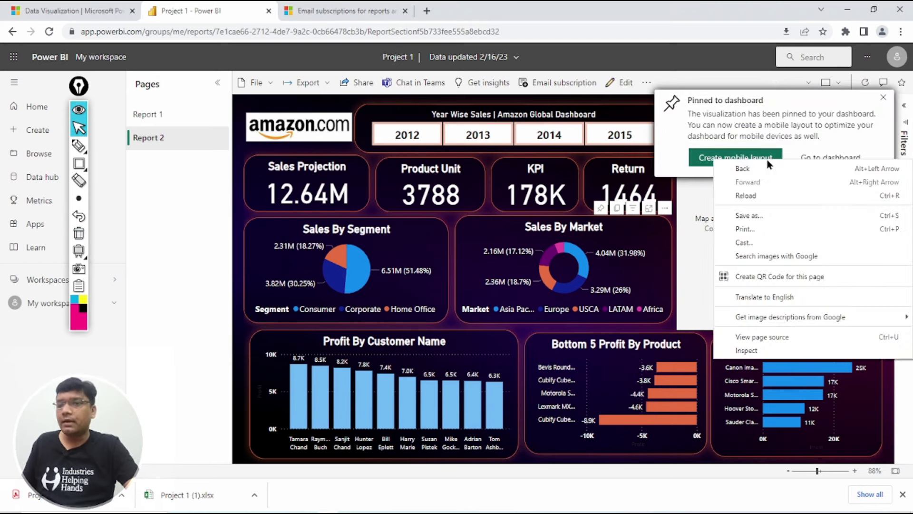
{"action": "left_click", "coordinate": [834, 158]}
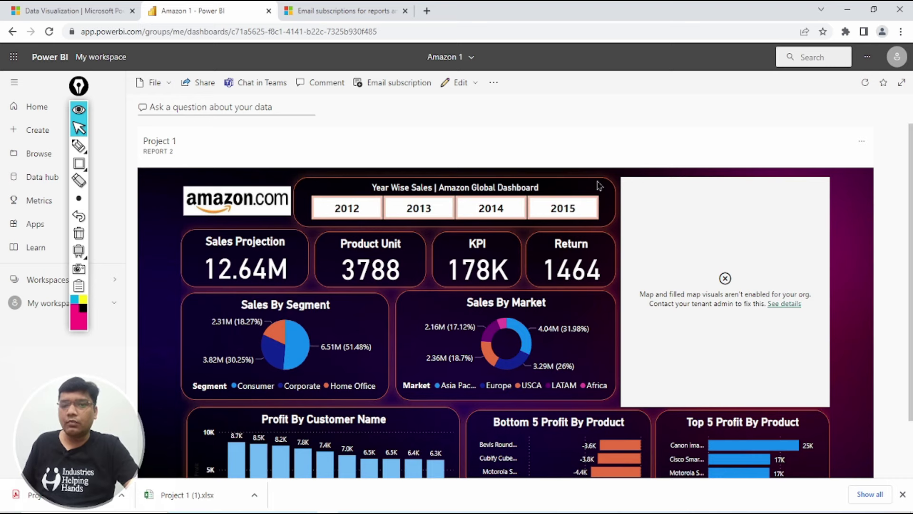
{"action": "scroll", "coordinate": [599, 186], "scroll_direction": "down", "scroll_amount": 2}
{"action": "scroll", "coordinate": [518, 244], "scroll_direction": "up", "scroll_amount": 2}
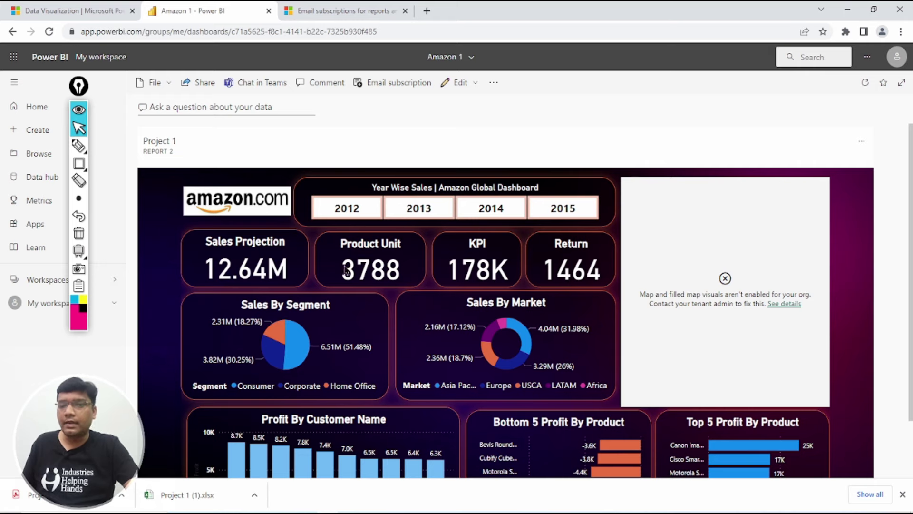
{"action": "scroll", "coordinate": [543, 299], "scroll_direction": "down", "scroll_amount": 2}
{"action": "scroll", "coordinate": [547, 303], "scroll_direction": "up", "scroll_amount": 2}
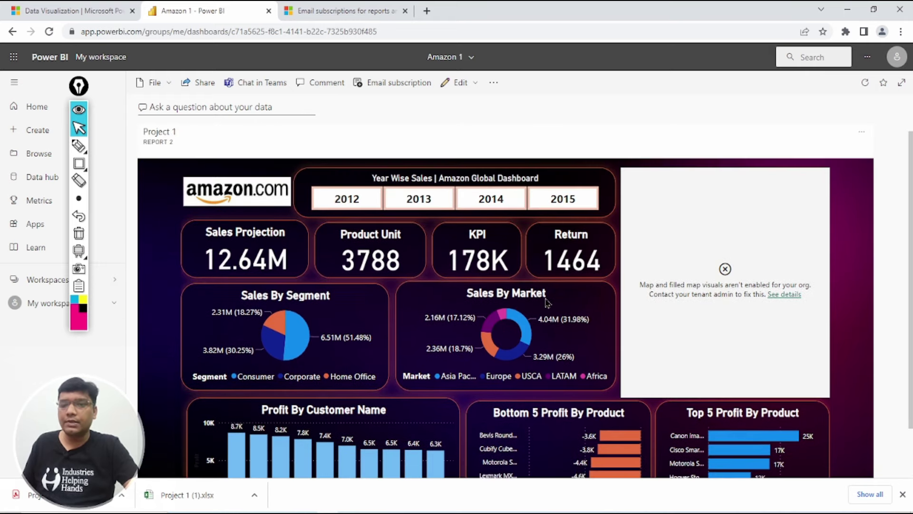
{"action": "left_click", "coordinate": [903, 494]}
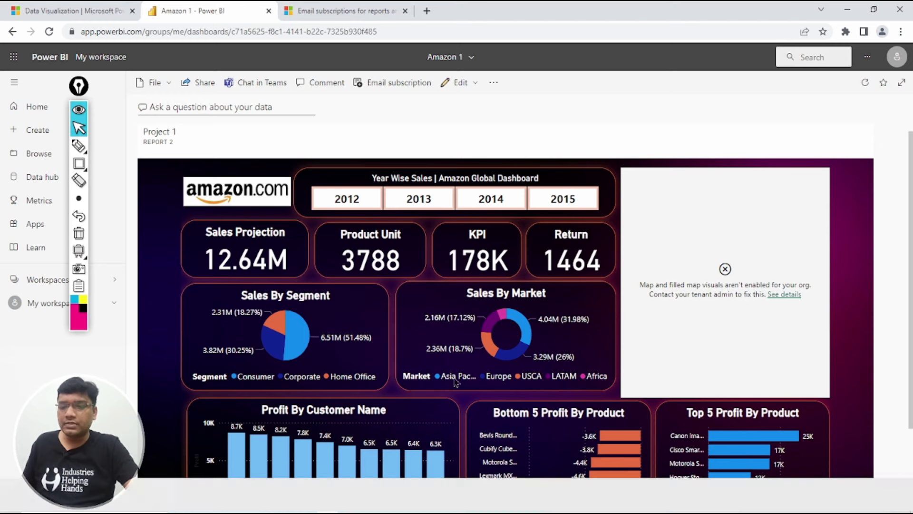
View the Amazon 1 dashboard in full screen fitted to the screen, moving the annotation toolbar off the Amazon logo.
{"action": "scroll", "coordinate": [637, 319], "scroll_direction": "down", "scroll_amount": 1}
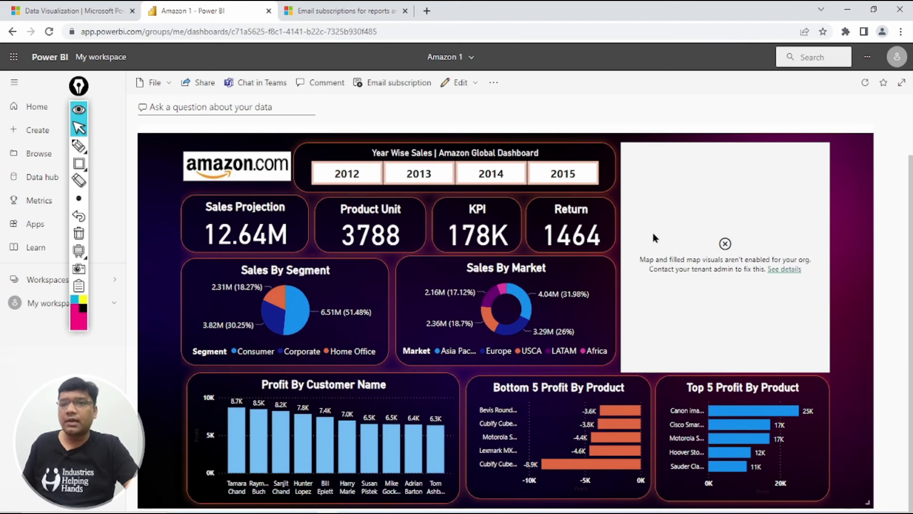
{"action": "left_click", "coordinate": [899, 86]}
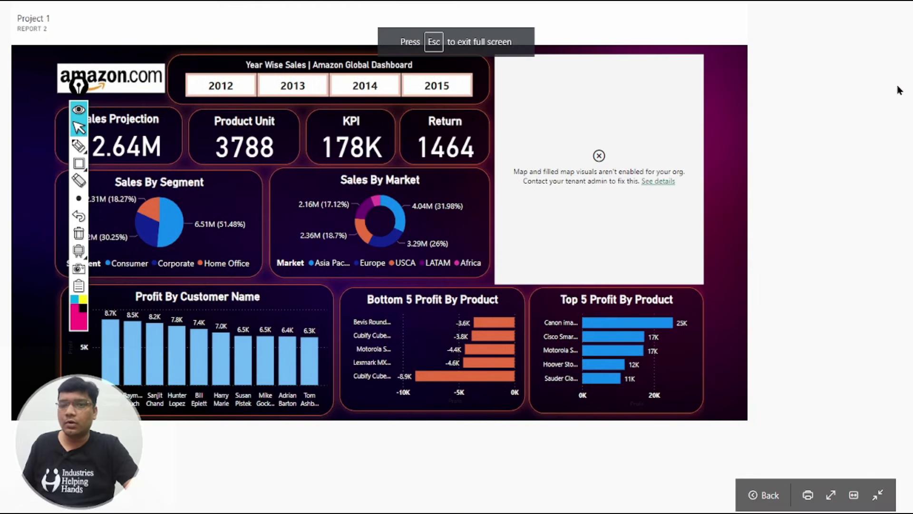
{"action": "left_click", "coordinate": [834, 496]}
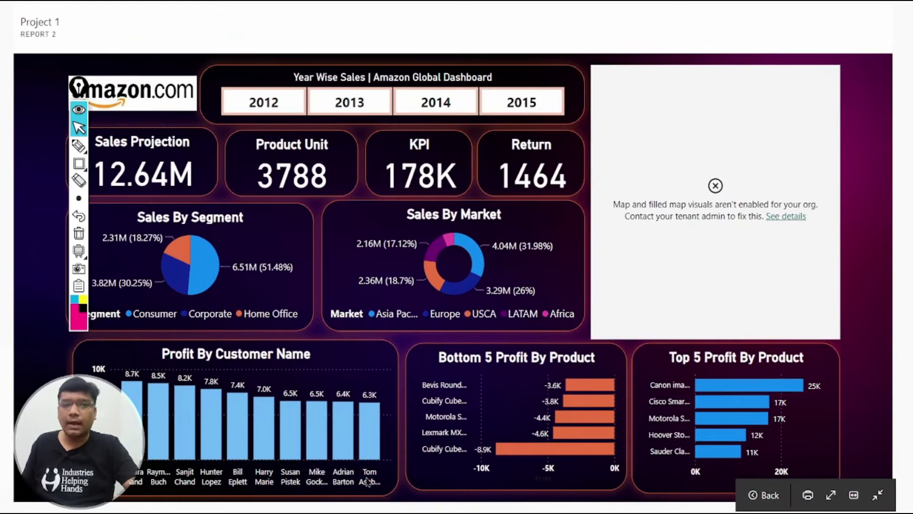
{"action": "left_click_drag", "start_coordinate": [78, 86], "coordinate": [26, 63]}
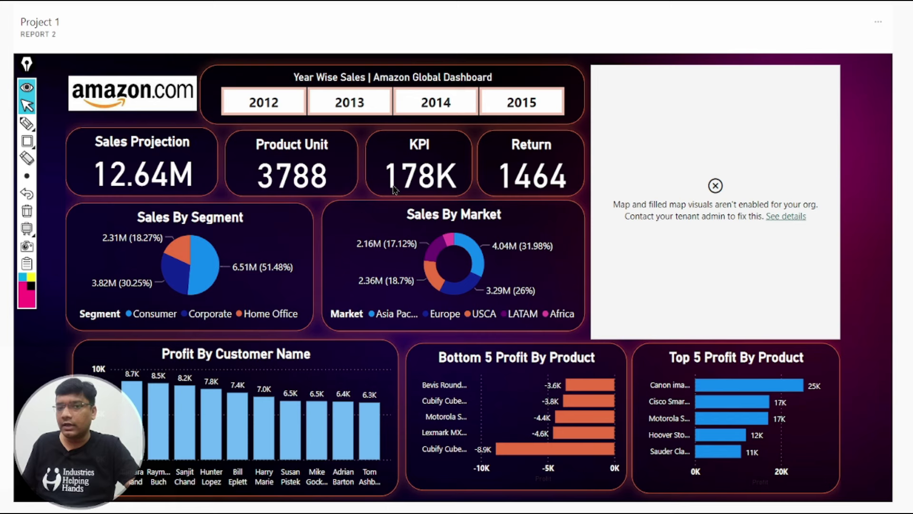
Filter the pinned Report 2 page by the years 2012, 2013 and 2014 in turn.
{"action": "left_click", "coordinate": [265, 107]}
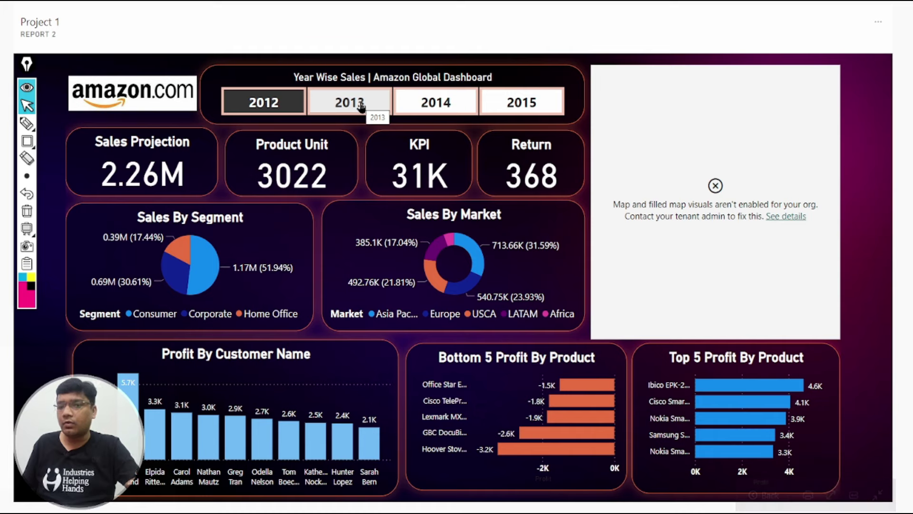
{"action": "left_click", "coordinate": [361, 107]}
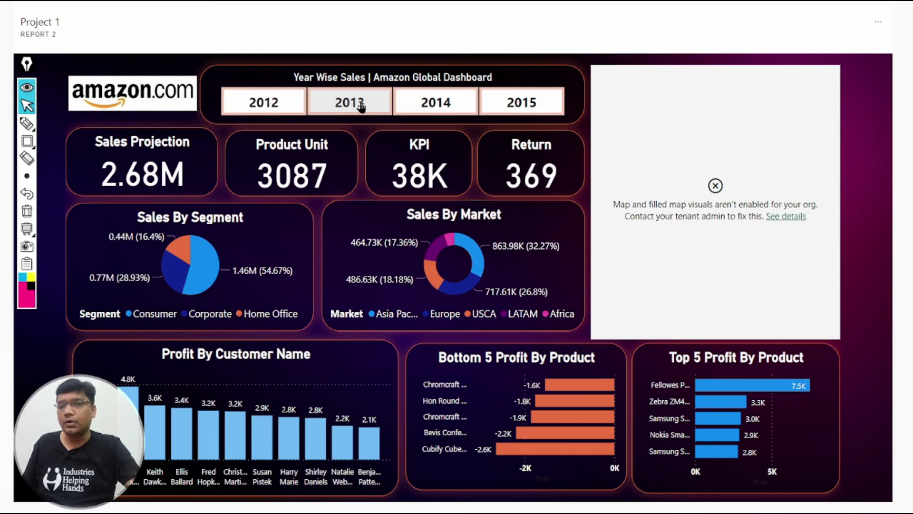
{"action": "left_click", "coordinate": [448, 106]}
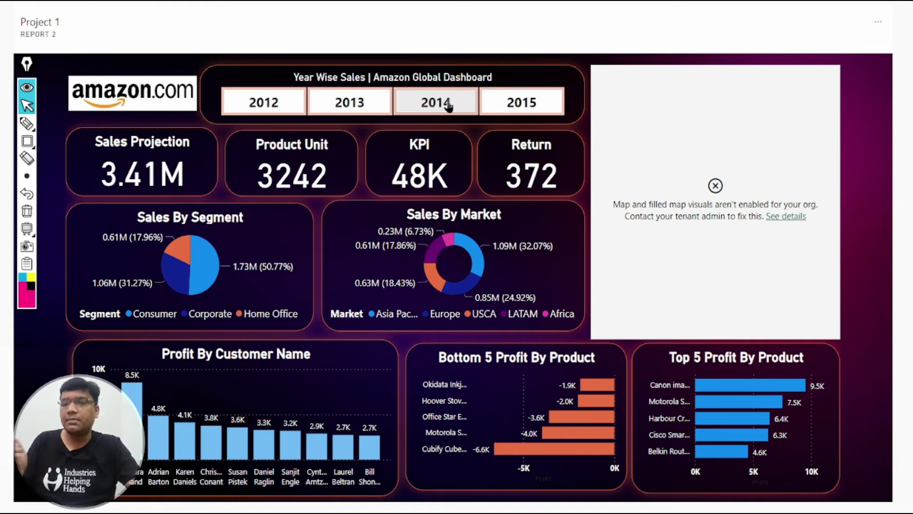
{"action": "left_click", "coordinate": [449, 106]}
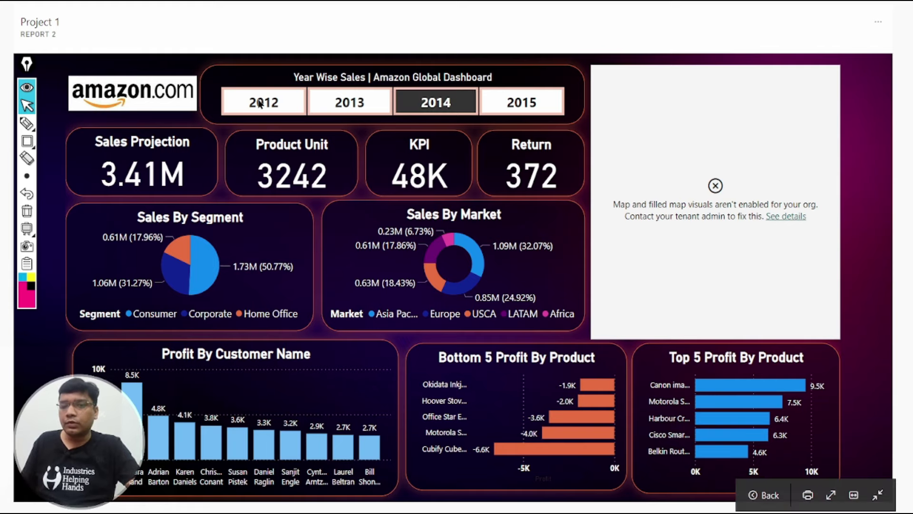
Check the dashboard's print preview and Share command, cancelling both, and move the annotation toolbar clear of the navigation labels.
{"action": "left_click", "coordinate": [807, 496]}
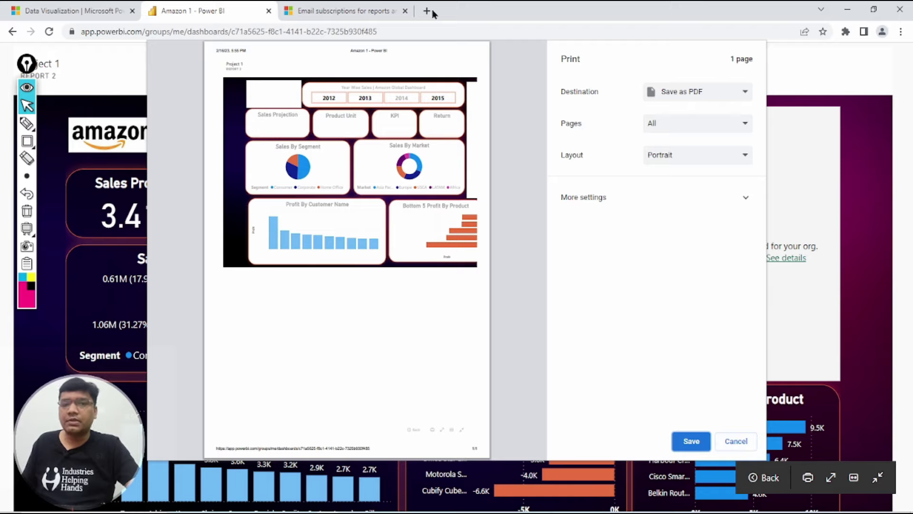
{"action": "left_click", "coordinate": [744, 445]}
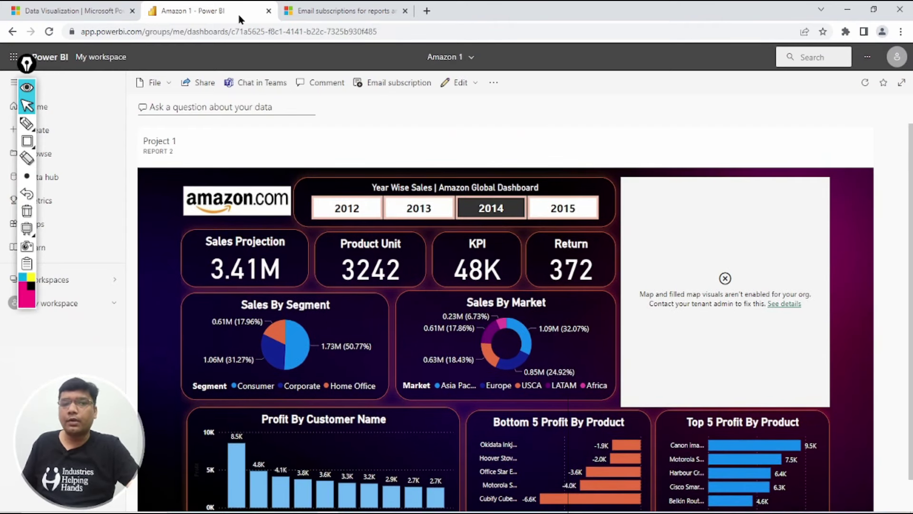
{"action": "left_click", "coordinate": [196, 85]}
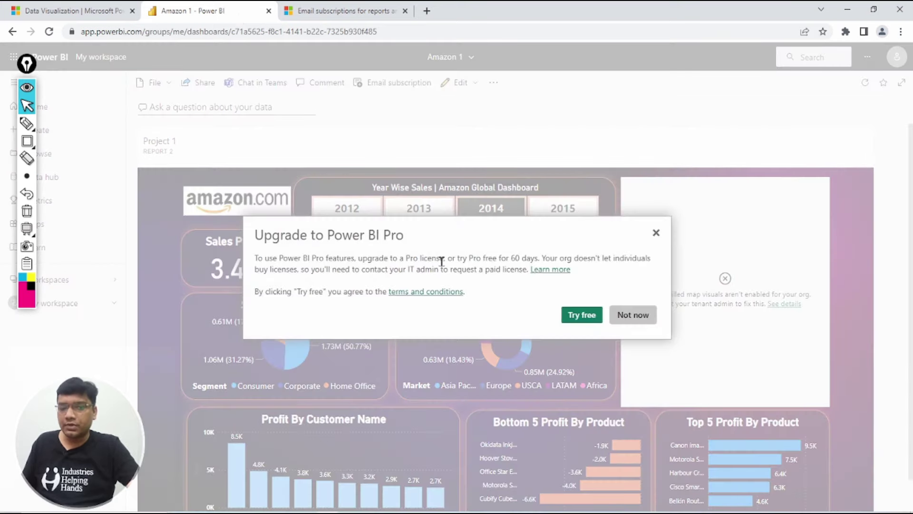
{"action": "left_click", "coordinate": [656, 233]}
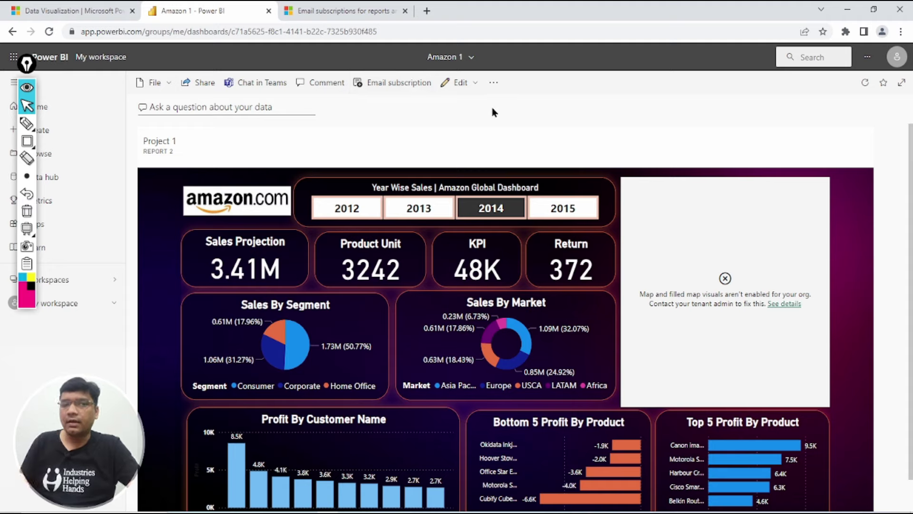
{"action": "left_click_drag", "start_coordinate": [27, 63], "coordinate": [92, 64]}
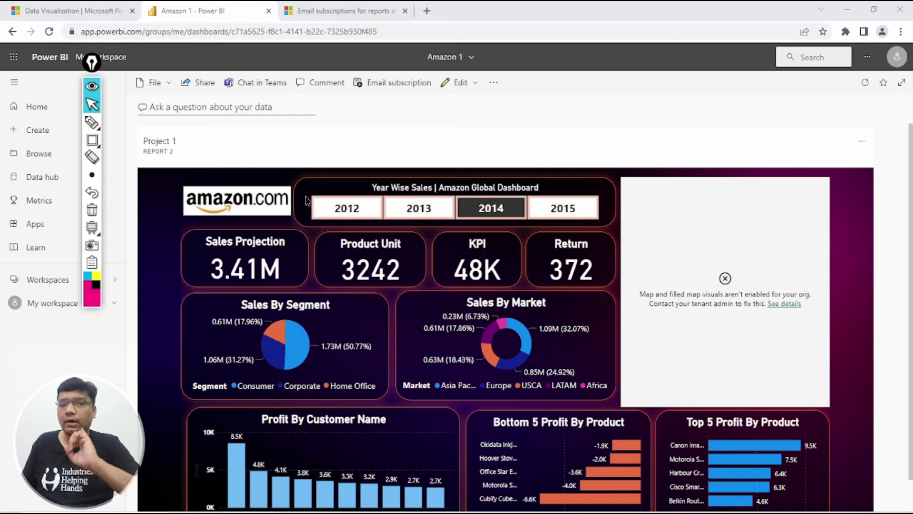
Go to the home page and reopen the Amazon 1 dashboard from the recent items.
{"action": "left_click", "coordinate": [34, 108]}
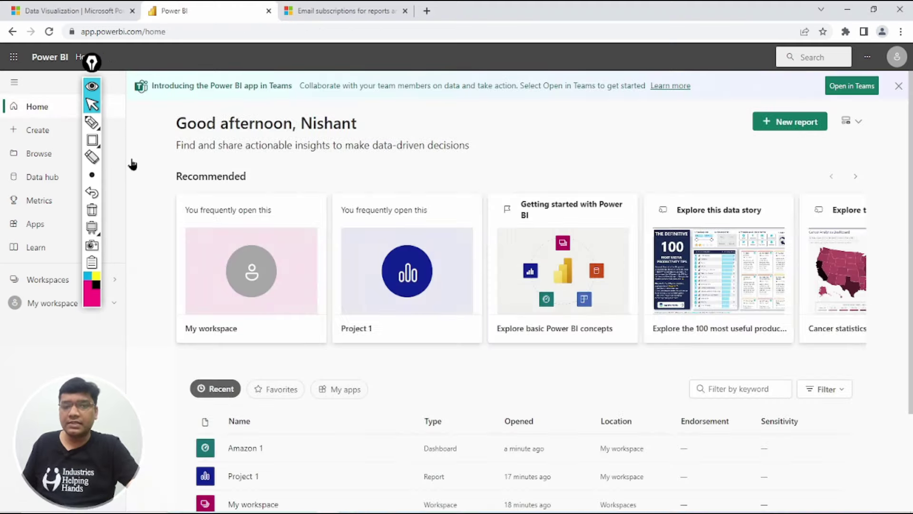
{"action": "scroll", "coordinate": [471, 353], "scroll_direction": "down", "scroll_amount": 3}
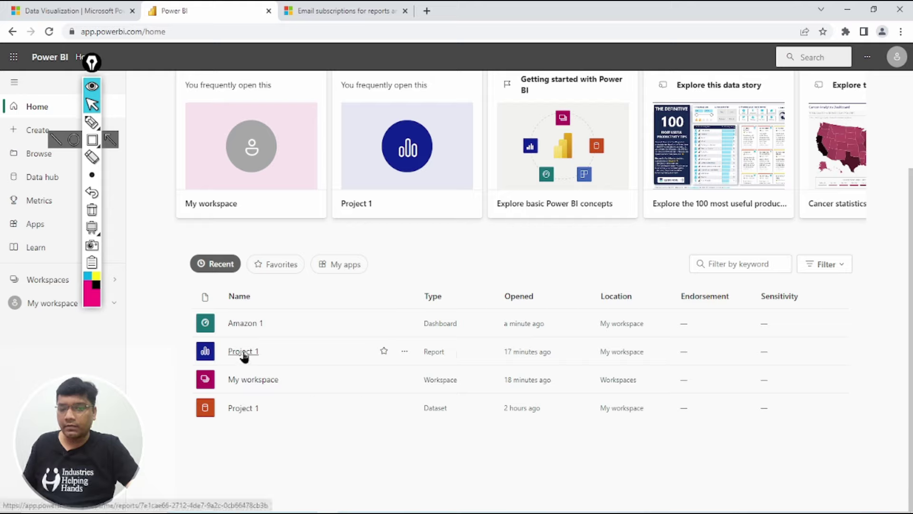
{"action": "left_click", "coordinate": [243, 326]}
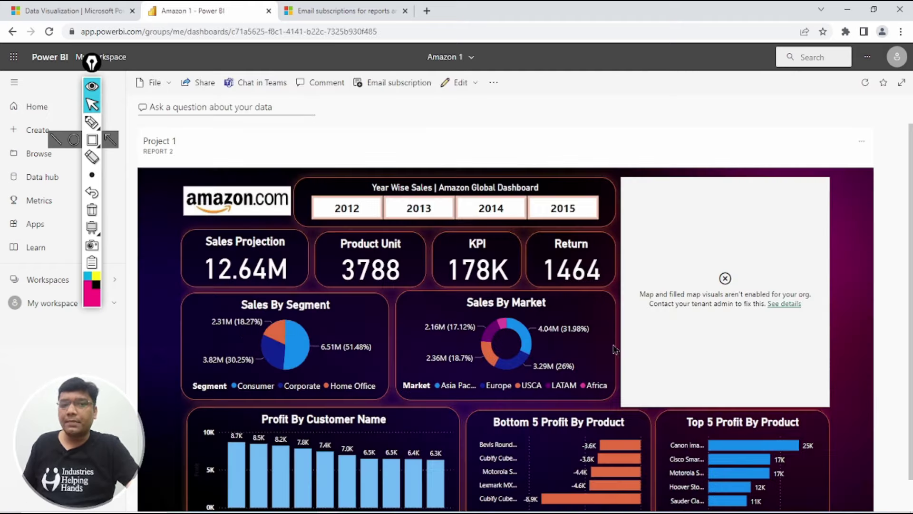
{"action": "scroll", "coordinate": [515, 384], "scroll_direction": "down", "scroll_amount": 1}
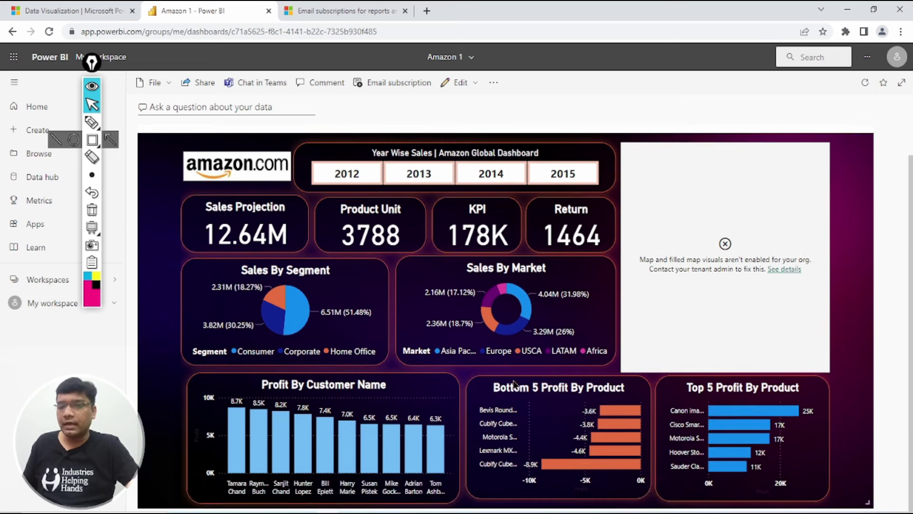
Open the Project 1 report from My workspace and show its Report 1 page.
{"action": "left_click", "coordinate": [33, 300]}
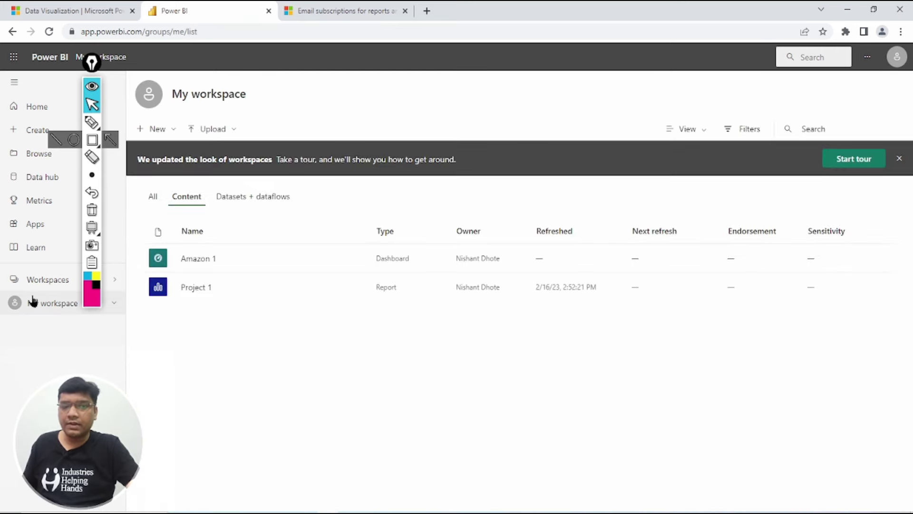
{"action": "left_click", "coordinate": [198, 288]}
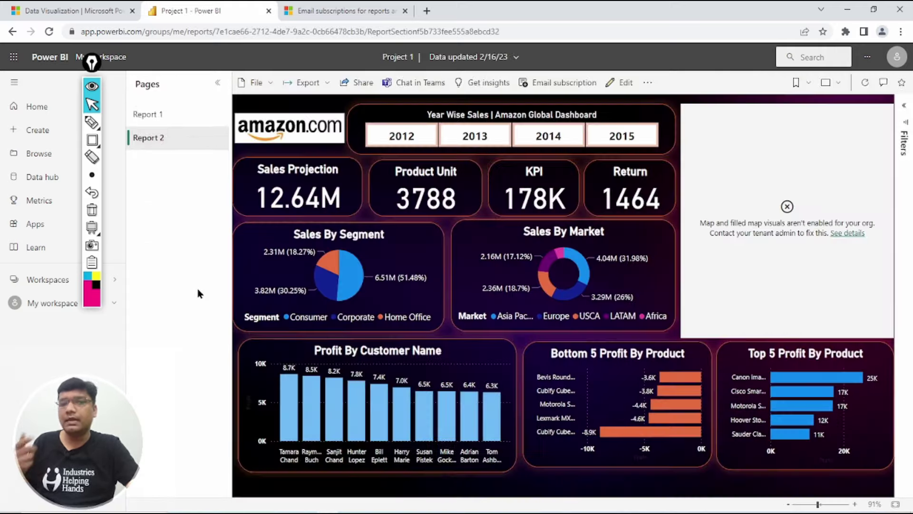
{"action": "left_click", "coordinate": [164, 114]}
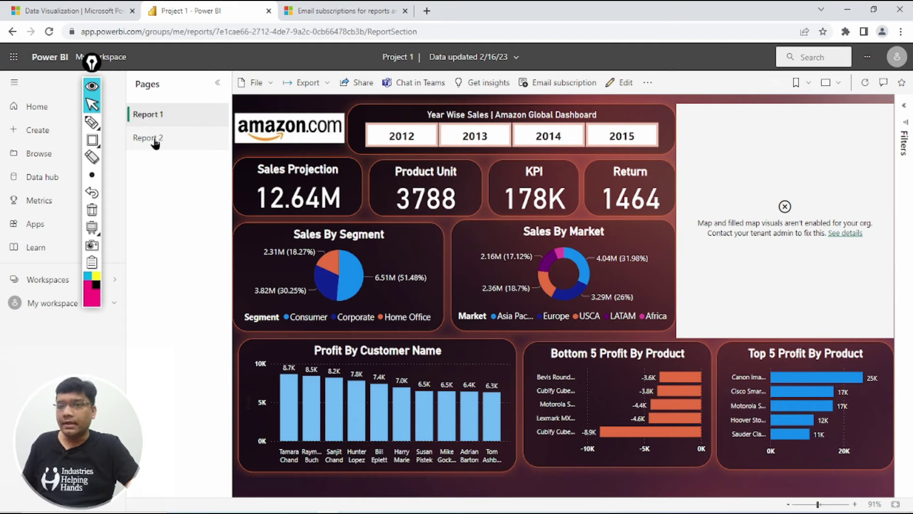
Pin the Report 1 page live to the existing dashboard Amazon 1.
{"action": "left_click", "coordinate": [648, 83]}
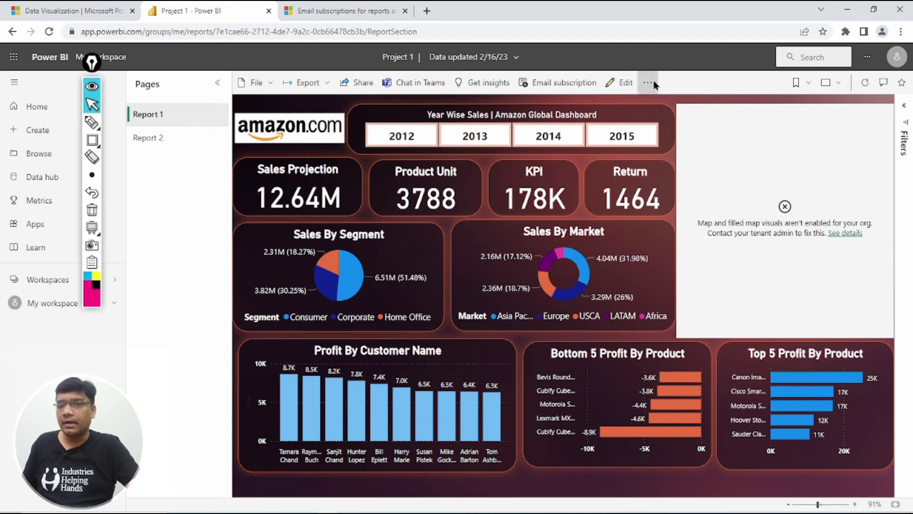
{"action": "left_click", "coordinate": [692, 148]}
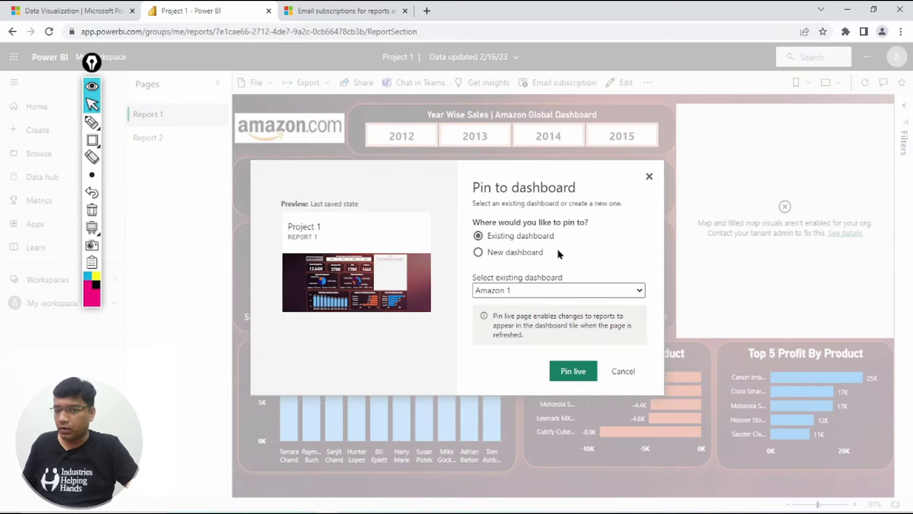
{"action": "left_click", "coordinate": [600, 291]}
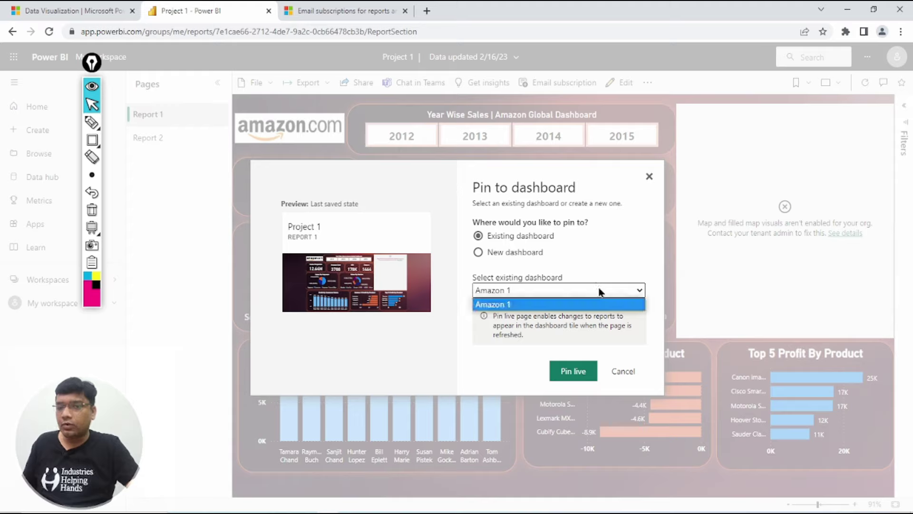
{"action": "left_click", "coordinate": [600, 291]}
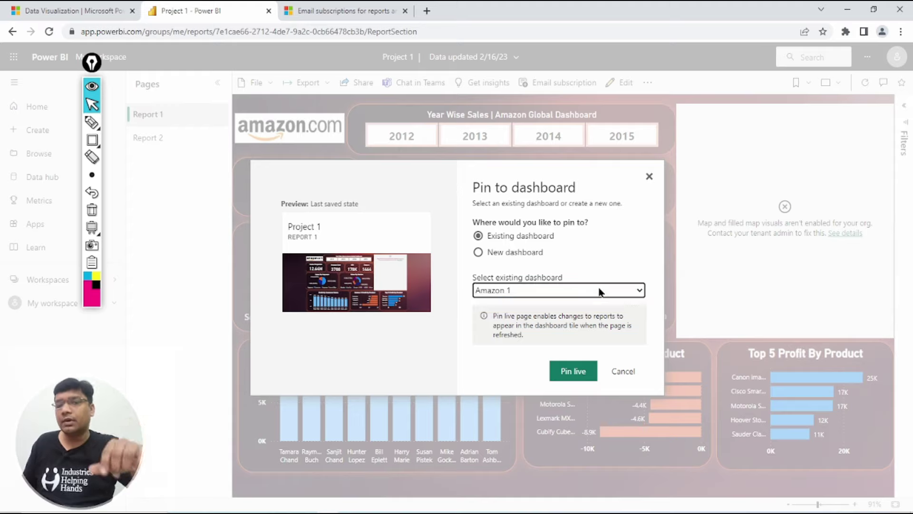
{"action": "left_click", "coordinate": [573, 372]}
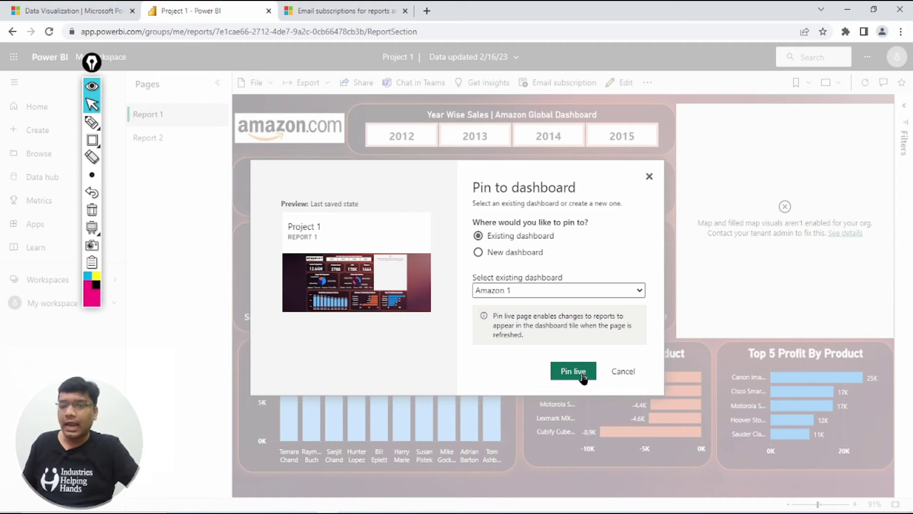
Go to the Amazon 1 dashboard and look over the pinned Report 2 and Report 1 pages.
{"action": "left_click", "coordinate": [833, 159]}
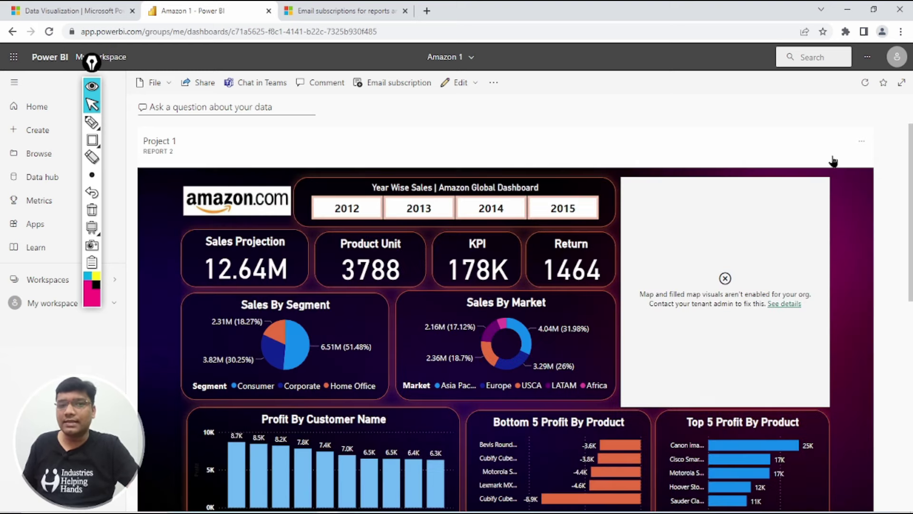
{"action": "scroll", "coordinate": [787, 279], "scroll_direction": "down", "scroll_amount": 6}
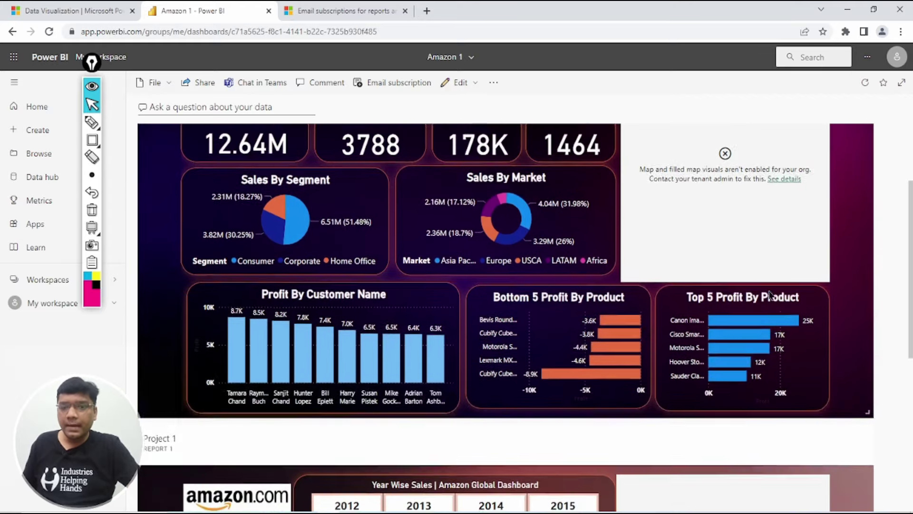
{"action": "scroll", "coordinate": [772, 295], "scroll_direction": "down", "scroll_amount": 3}
{"action": "scroll", "coordinate": [771, 295], "scroll_direction": "up", "scroll_amount": 7}
{"action": "scroll", "coordinate": [771, 295], "scroll_direction": "down", "scroll_amount": 5}
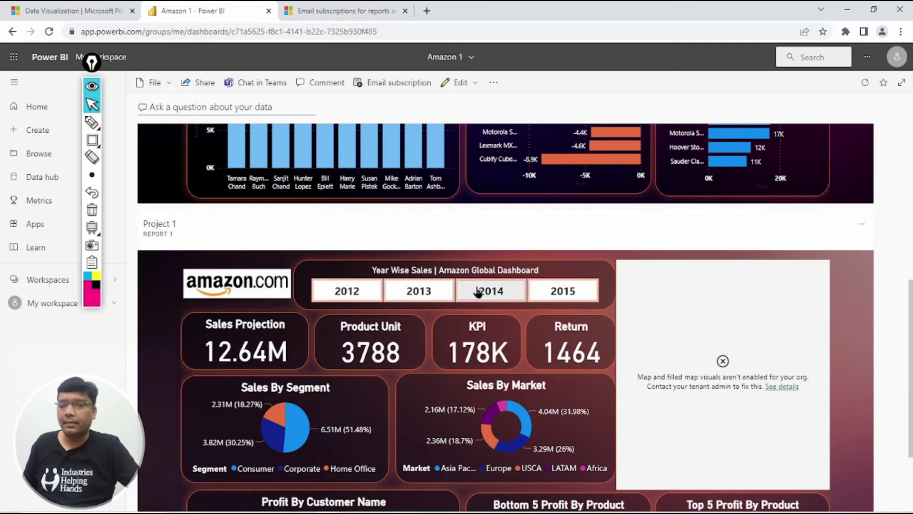
Filter the pinned Report 1 page by 2014 and the pinned Report 2 page by 2013.
{"action": "left_click", "coordinate": [495, 294]}
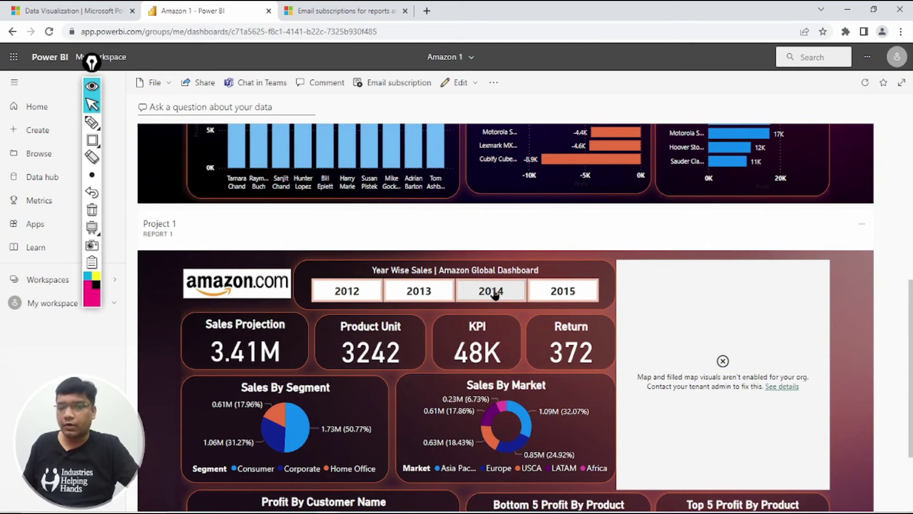
{"action": "scroll", "coordinate": [427, 342], "scroll_direction": "up", "scroll_amount": 5}
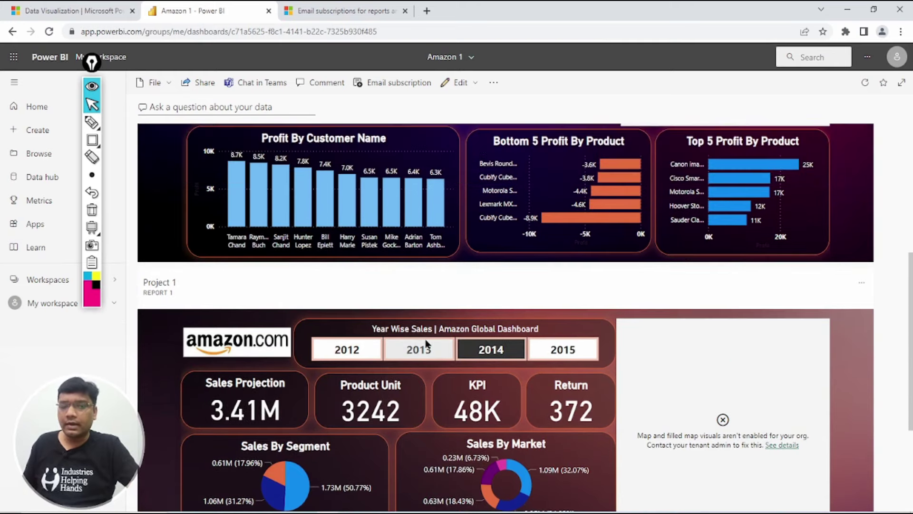
{"action": "scroll", "coordinate": [427, 343], "scroll_direction": "down", "scroll_amount": 7}
{"action": "left_click", "coordinate": [422, 220]}
{"action": "scroll", "coordinate": [421, 219], "scroll_direction": "down", "scroll_amount": 5}
{"action": "scroll", "coordinate": [578, 298], "scroll_direction": "down", "scroll_amount": 5}
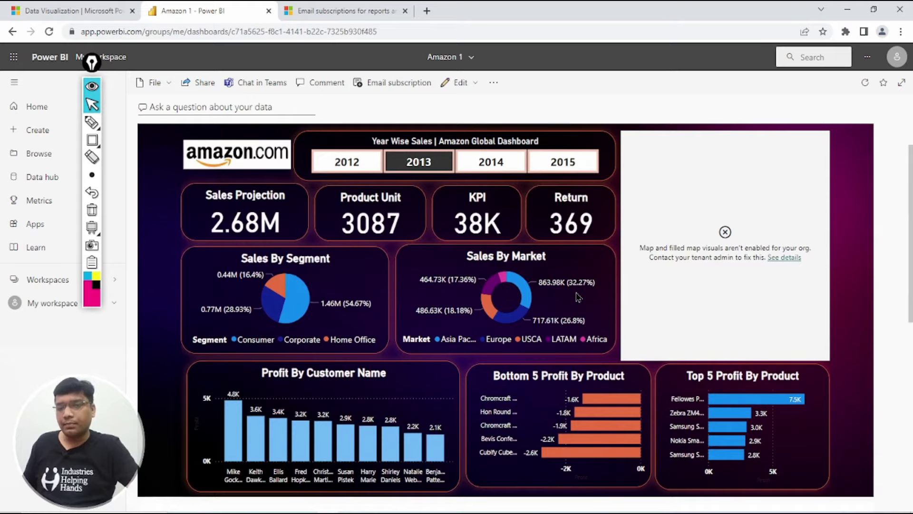
{"action": "scroll", "coordinate": [577, 298], "scroll_direction": "up", "scroll_amount": 1}
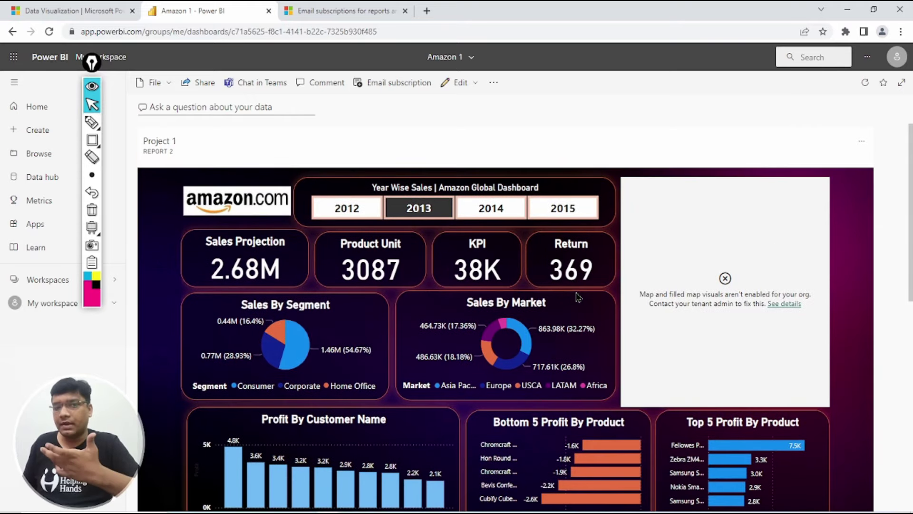
Show the Amazon 1 dashboard's edit options and outline Edit, Dashboard theme and Mobile layout with pink rectangles.
{"action": "left_click", "coordinate": [495, 84]}
{"action": "left_click", "coordinate": [493, 84]}
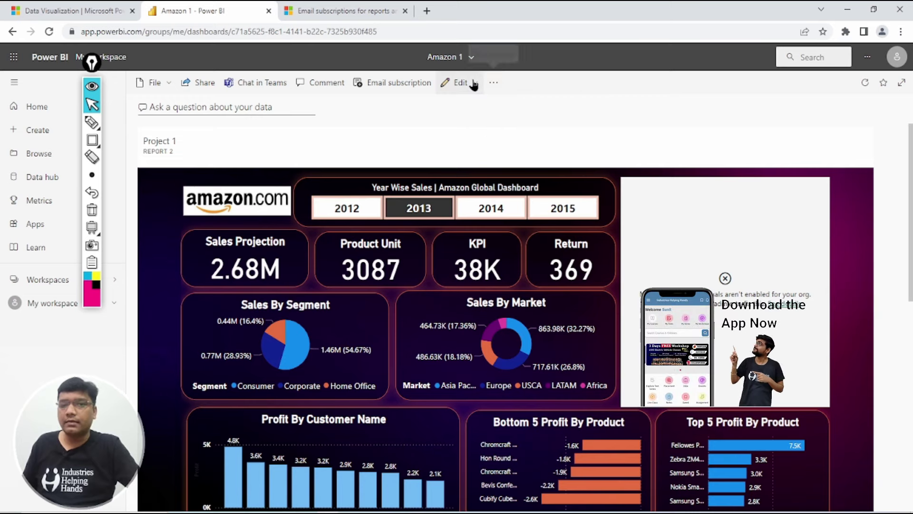
{"action": "left_click", "coordinate": [475, 83]}
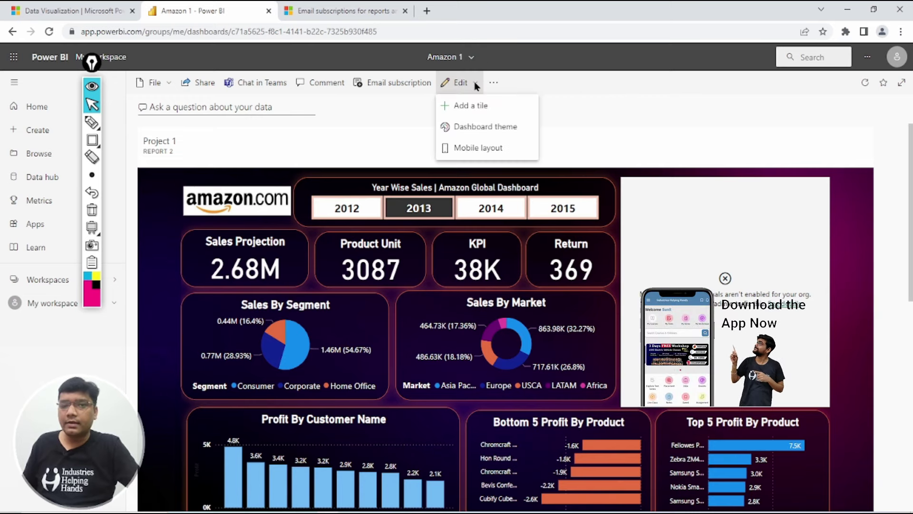
{"action": "left_click", "coordinate": [92, 140]}
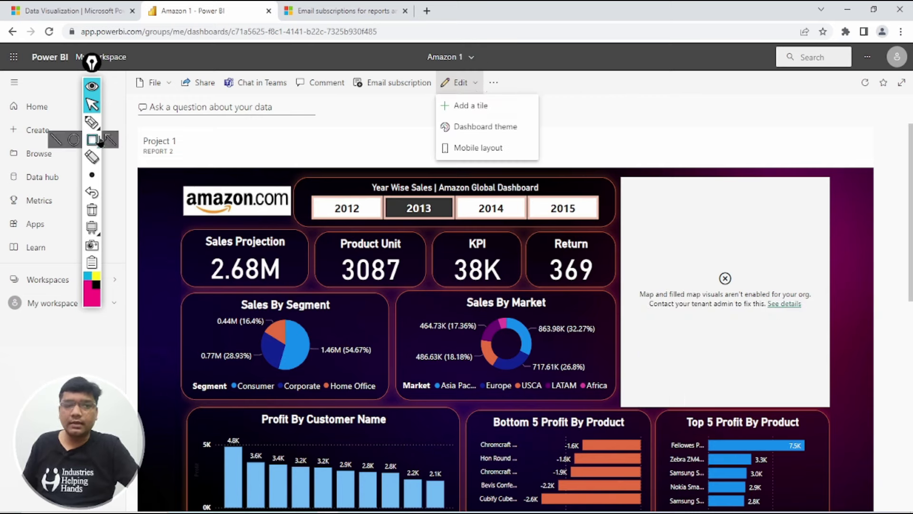
{"action": "mouse_move", "coordinate": [434, 66]}
{"action": "left_mouse_down"}
{"action": "mouse_move", "coordinate": [446, 83]}
{"action": "mouse_move", "coordinate": [512, 95]}
{"action": "left_mouse_up"}
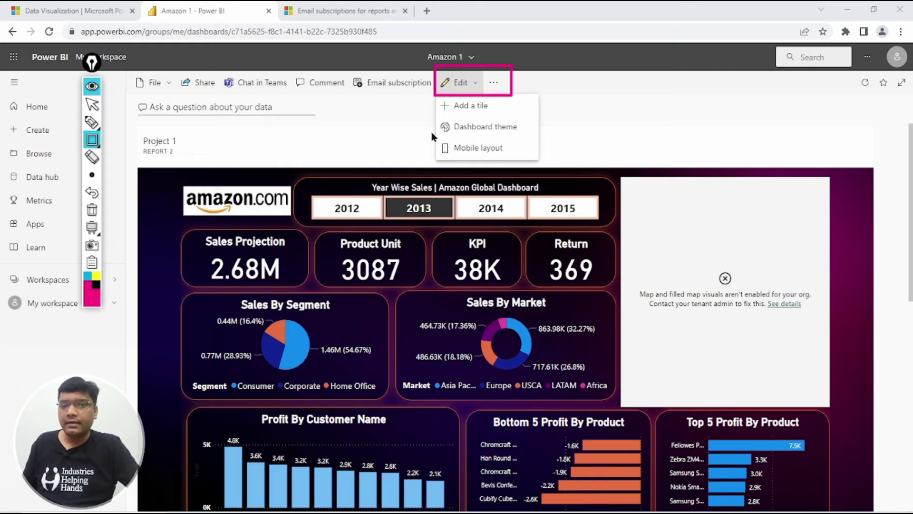
{"action": "left_click_drag", "start_coordinate": [426, 117], "coordinate": [536, 136]}
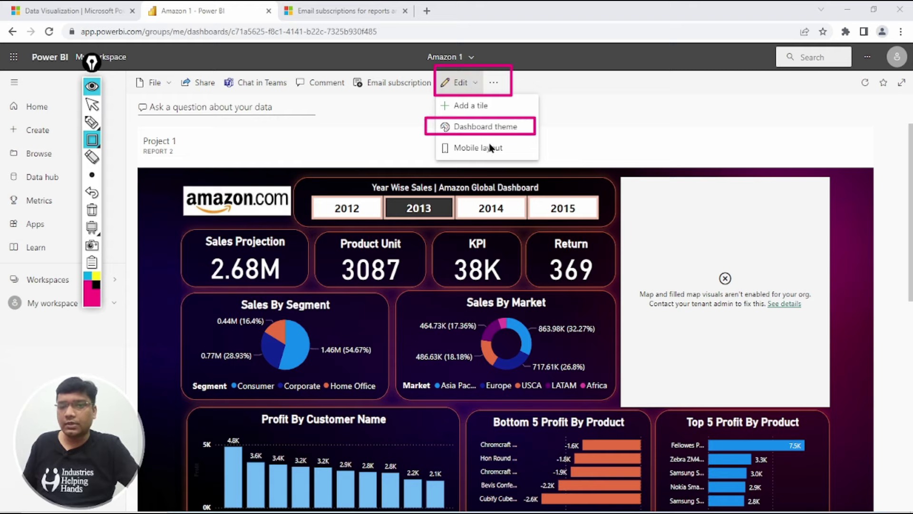
{"action": "left_click_drag", "start_coordinate": [423, 140], "coordinate": [527, 164]}
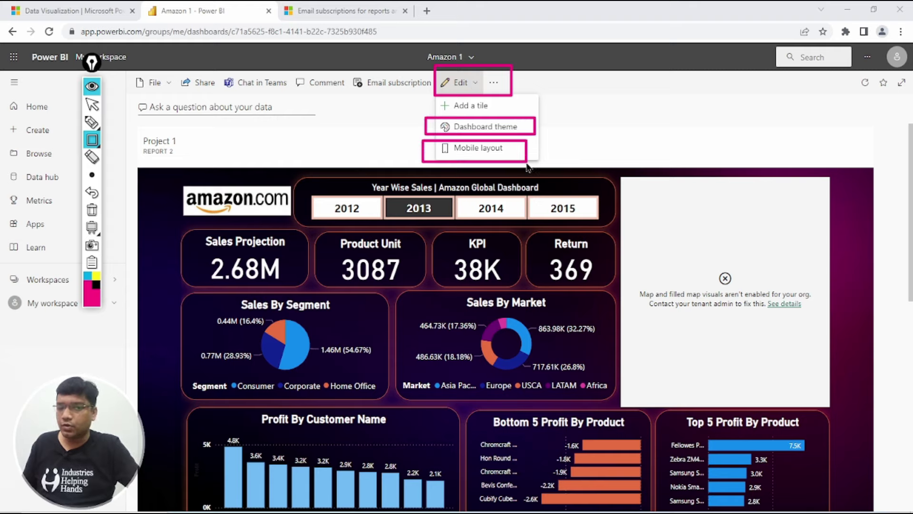
{"action": "left_click", "coordinate": [91, 159]}
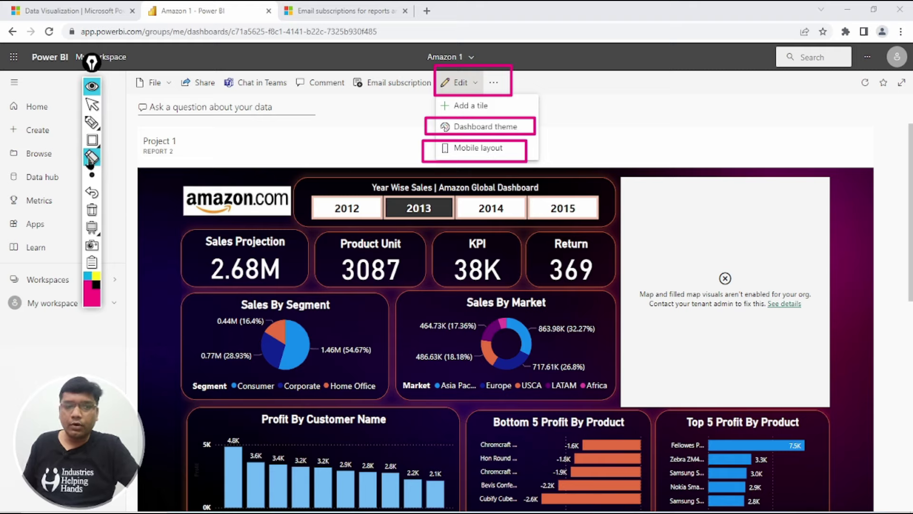
{"action": "left_click", "coordinate": [92, 104]}
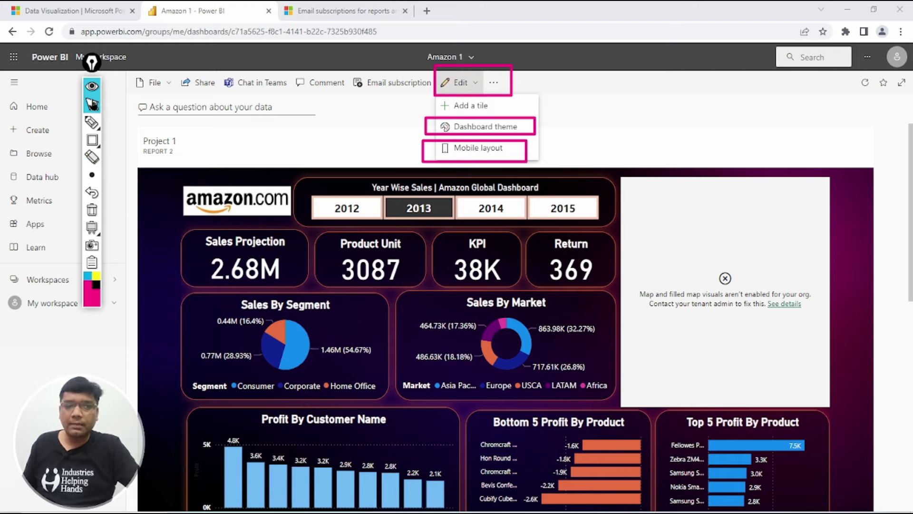
Open the dashboard's mobile layout, clear the pink outlines and look over the Report 2 and Report 1 tiles.
{"action": "left_click", "coordinate": [481, 147]}
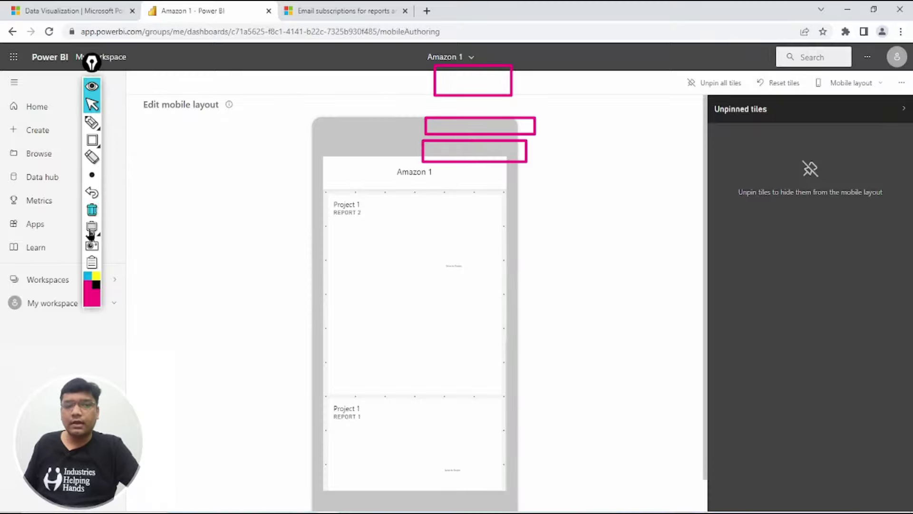
{"action": "left_click", "coordinate": [95, 214]}
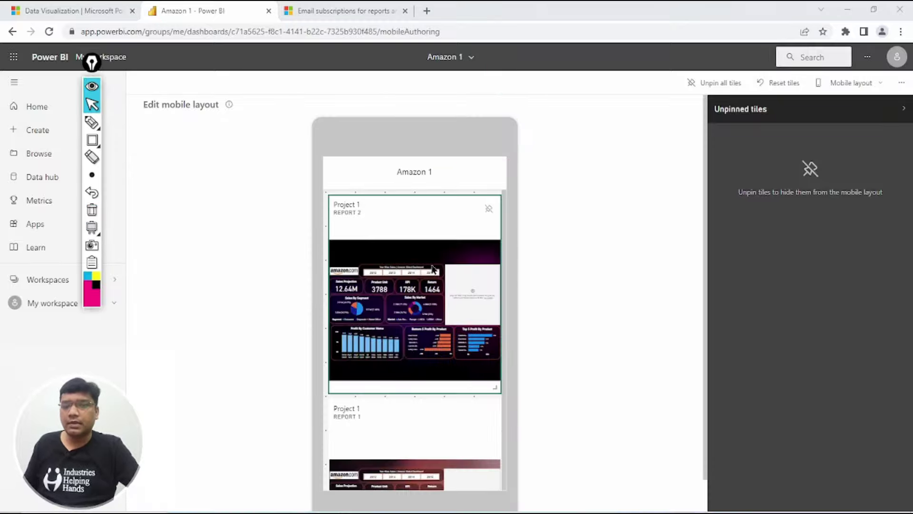
{"action": "scroll", "coordinate": [433, 269], "scroll_direction": "down", "scroll_amount": 2}
{"action": "scroll", "coordinate": [470, 305], "scroll_direction": "down", "scroll_amount": 2}
{"action": "scroll", "coordinate": [428, 295], "scroll_direction": "up", "scroll_amount": 1}
{"action": "scroll", "coordinate": [427, 288], "scroll_direction": "down", "scroll_amount": 1}
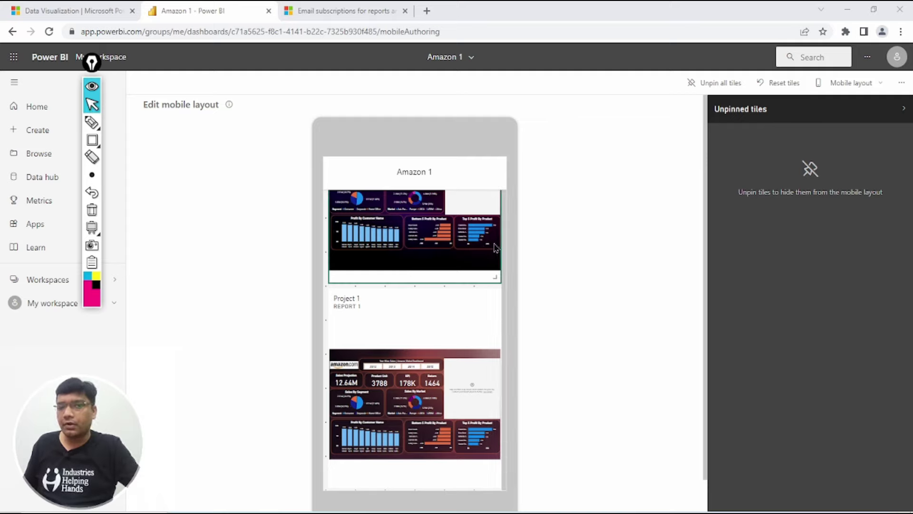
Switch to the Project 1 report in Power BI Desktop and move the annotation toolbar clear of the dashboard visuals.
{"action": "left_click", "coordinate": [92, 87]}
{"action": "left_click", "coordinate": [95, 91]}
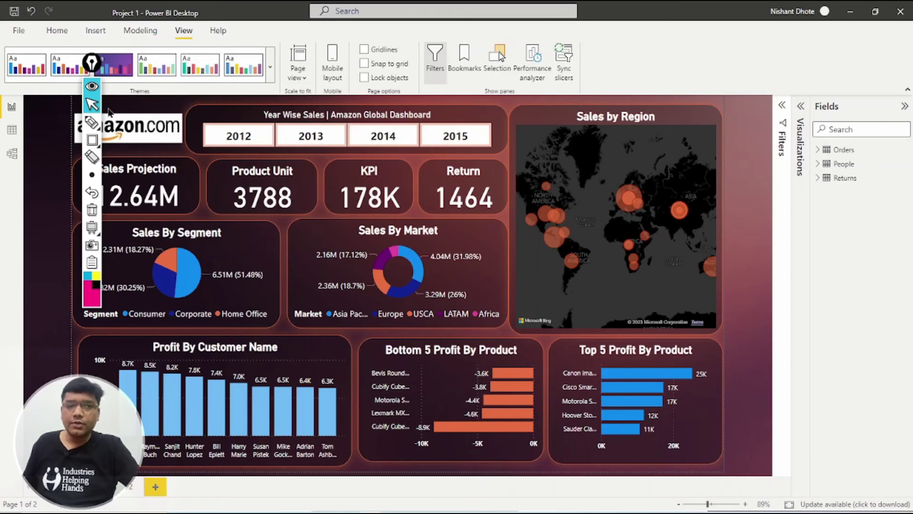
{"action": "left_click", "coordinate": [385, 505]}
{"action": "left_click", "coordinate": [92, 87]}
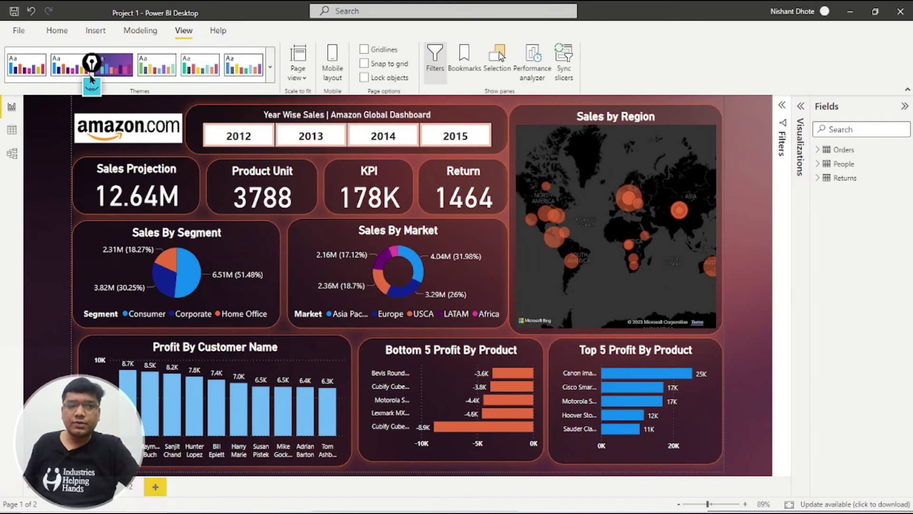
{"action": "left_click", "coordinate": [92, 87]}
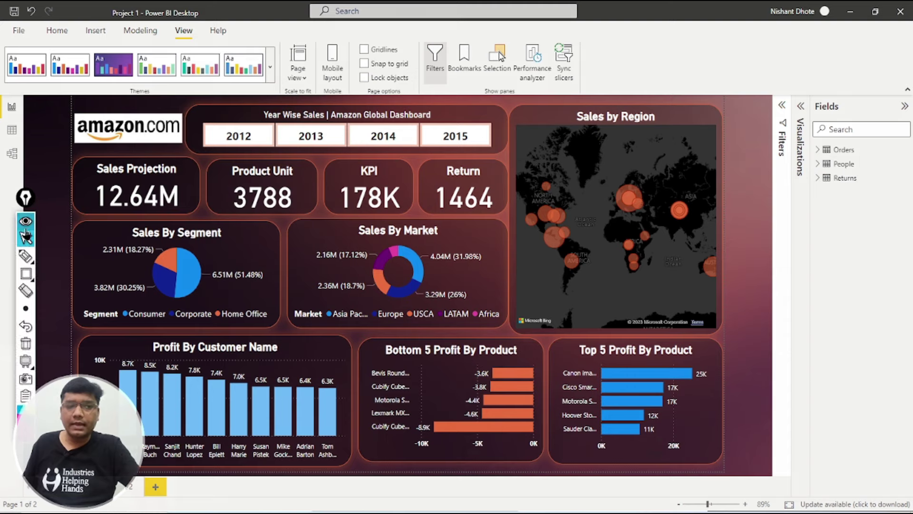
Outline the Project 1 title, clear that mark, and outline the View heading and the Mobile layout command with rectangles.
{"action": "left_click", "coordinate": [26, 274]}
{"action": "left_click", "coordinate": [42, 264]}
{"action": "left_click_drag", "start_coordinate": [88, 2], "coordinate": [237, 29]}
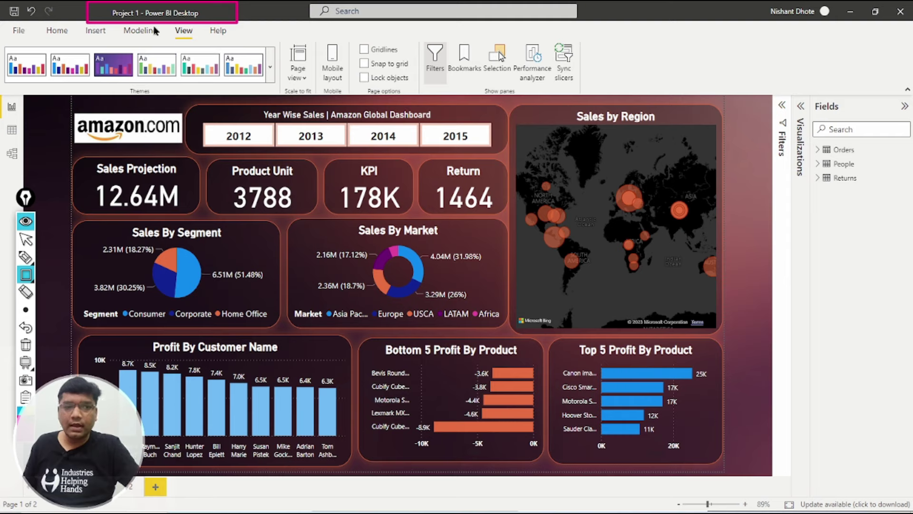
{"action": "left_click", "coordinate": [26, 350]}
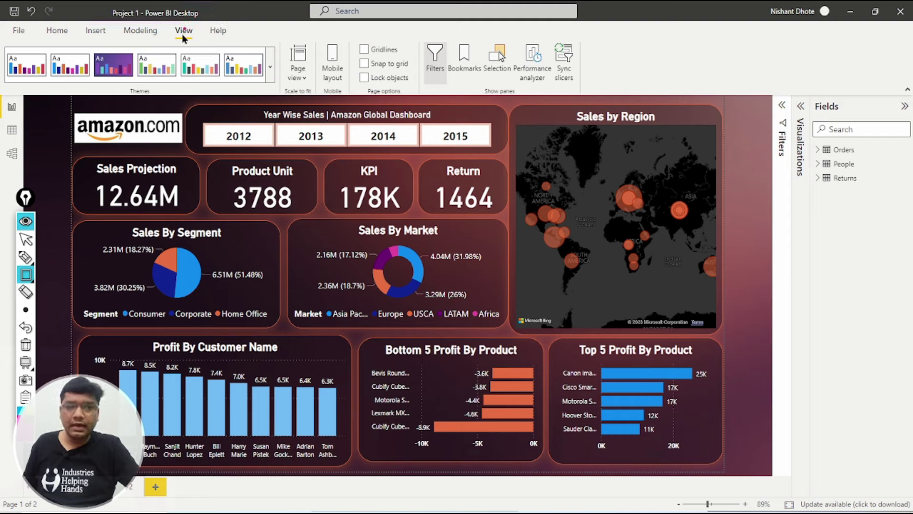
{"action": "left_click_drag", "start_coordinate": [169, 21], "coordinate": [197, 41]}
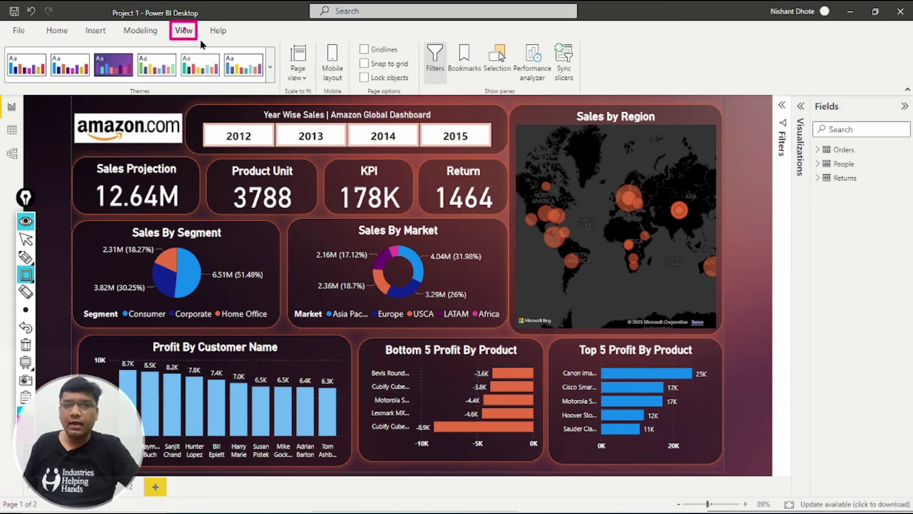
{"action": "left_click_drag", "start_coordinate": [314, 27], "coordinate": [351, 100]}
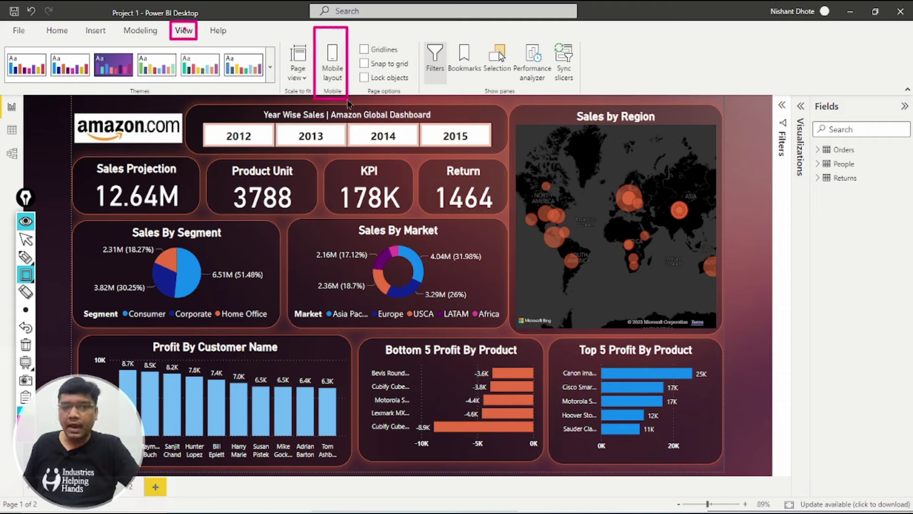
Clear the rectangle annotations and open the mobile layout of the report's first page.
{"action": "left_click", "coordinate": [26, 240]}
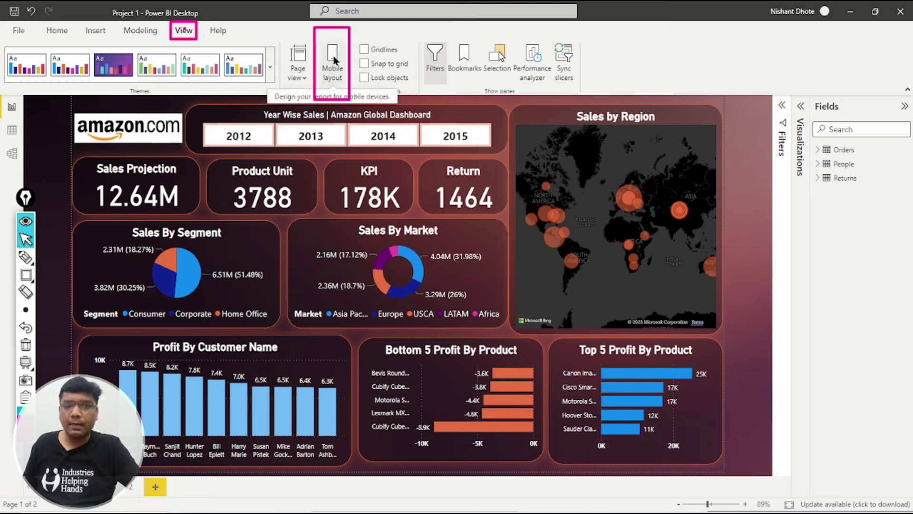
{"action": "mouse_move", "coordinate": [28, 363]}
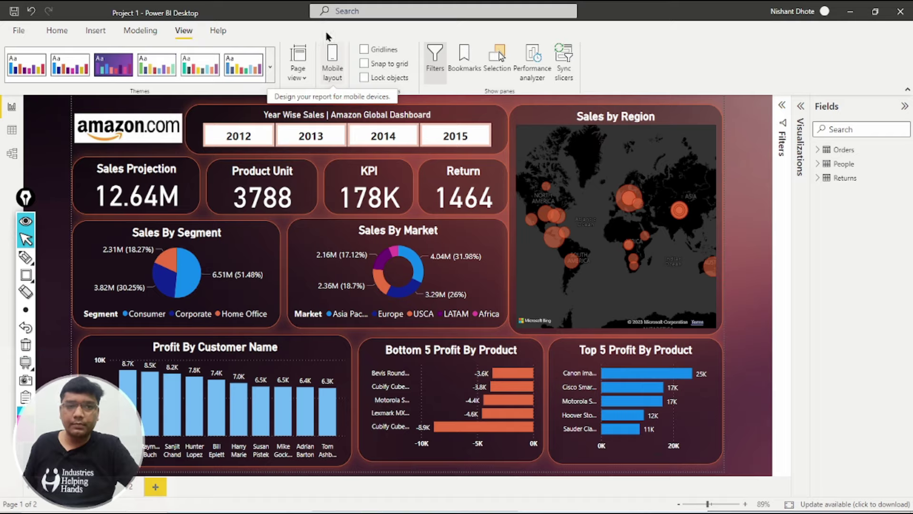
{"action": "left_click", "coordinate": [336, 70]}
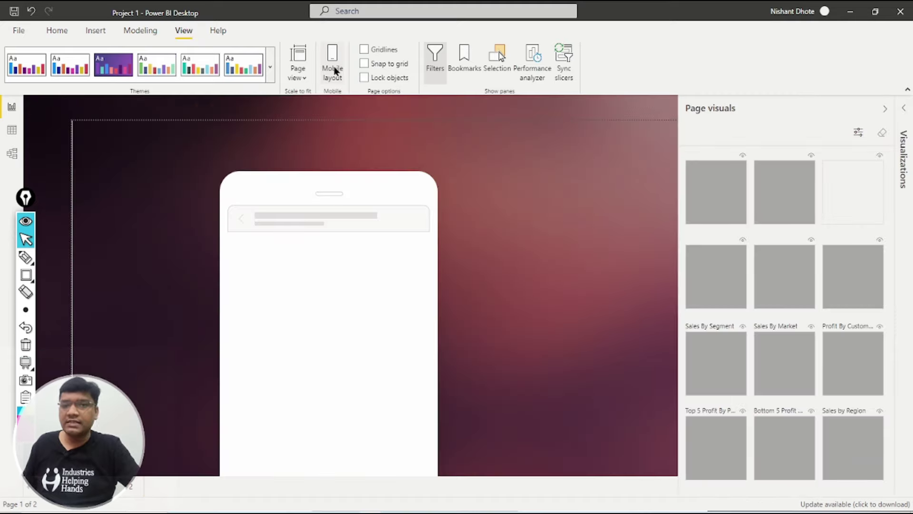
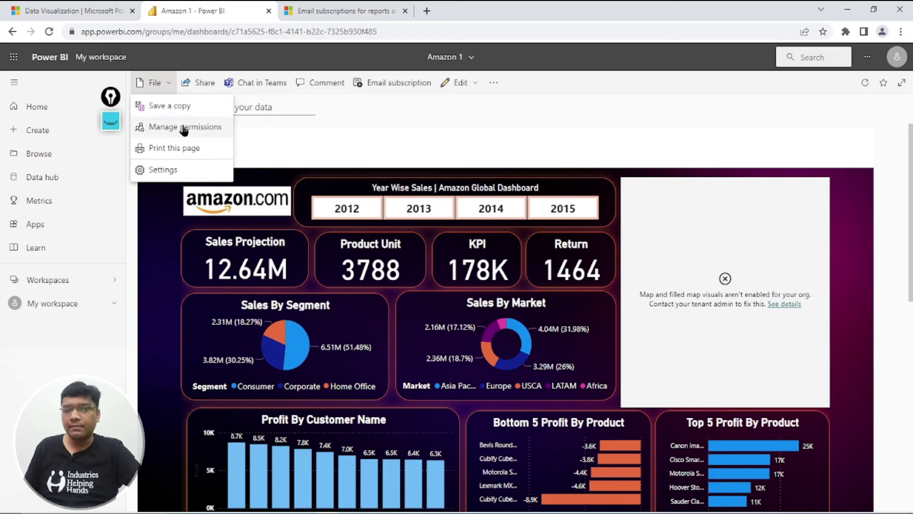
Try to share the Amazon 1 dashboard and dismiss the Power BI Pro upgrade offer.
{"action": "left_click", "coordinate": [167, 89]}
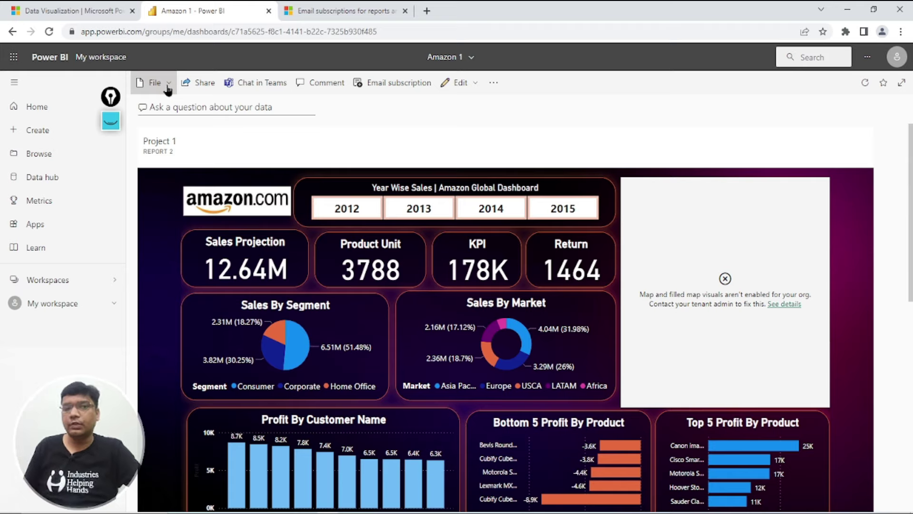
{"action": "left_click", "coordinate": [194, 88]}
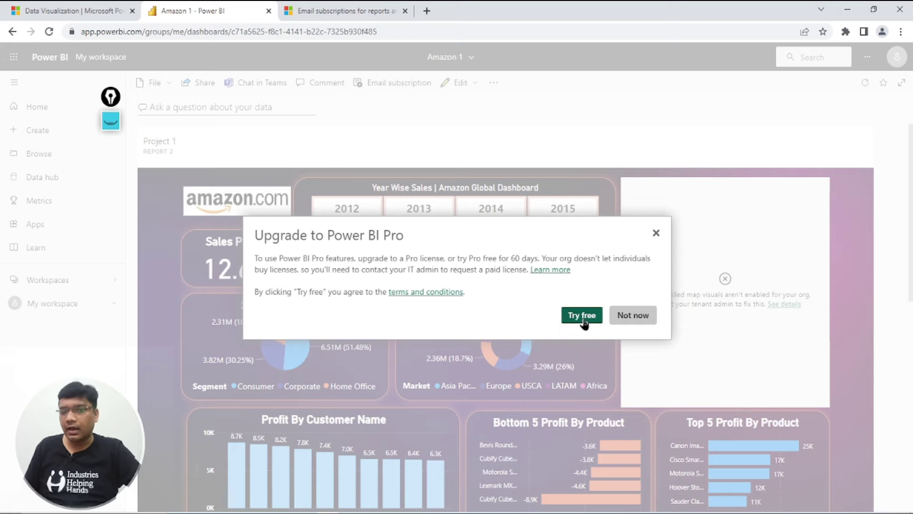
{"action": "left_click", "coordinate": [656, 236]}
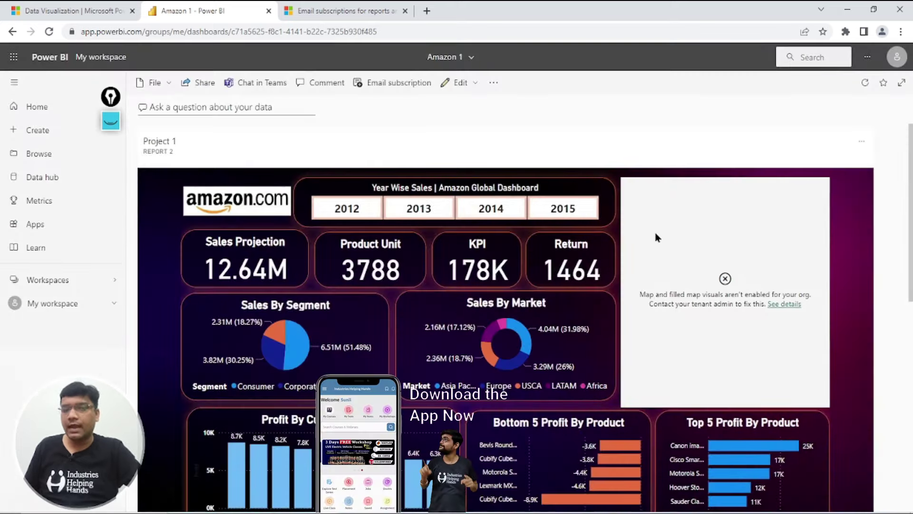
View the Microsoft Teams sharing form for the Amazon 1 dashboard and close it without choosing a recipient.
{"action": "left_click", "coordinate": [272, 86]}
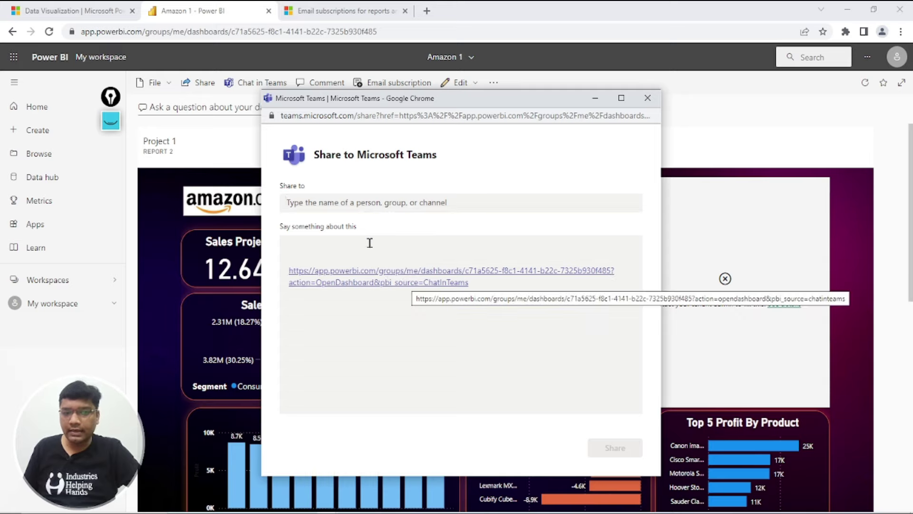
{"action": "left_click", "coordinate": [350, 202]}
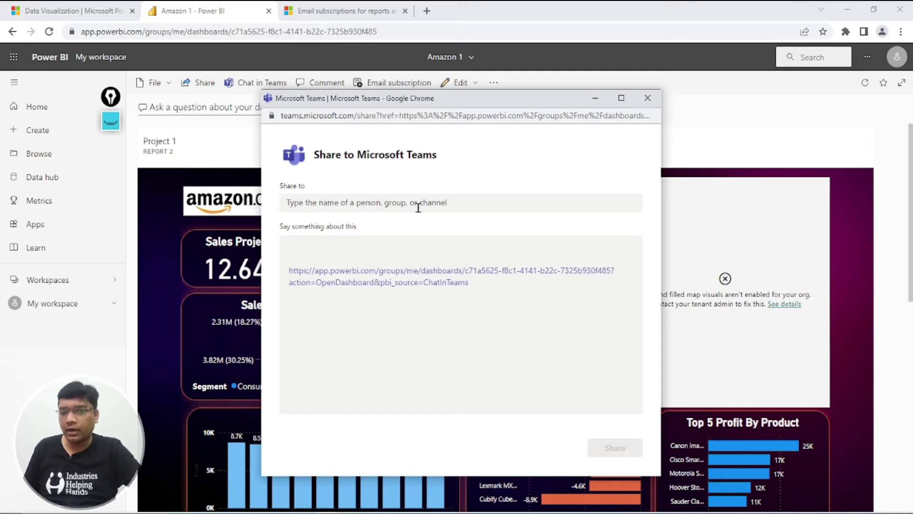
{"action": "left_click", "coordinate": [418, 208]}
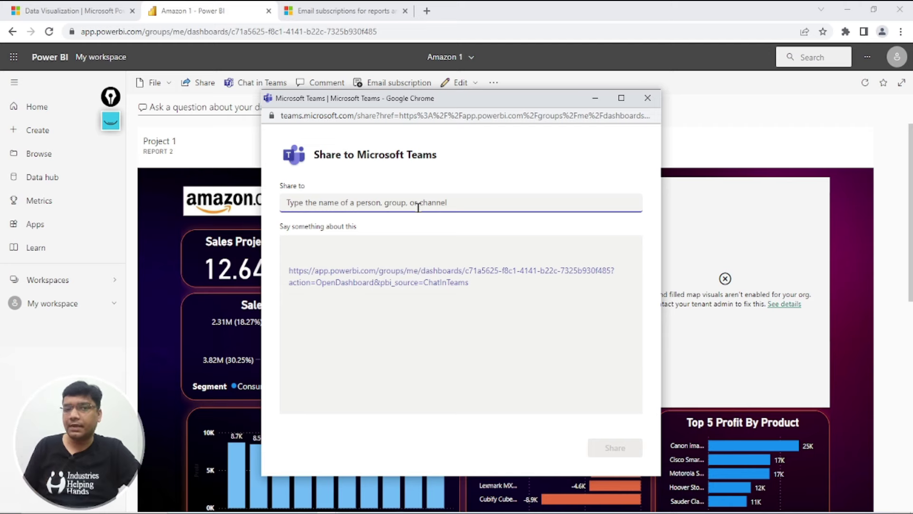
{"action": "left_click", "coordinate": [648, 98]}
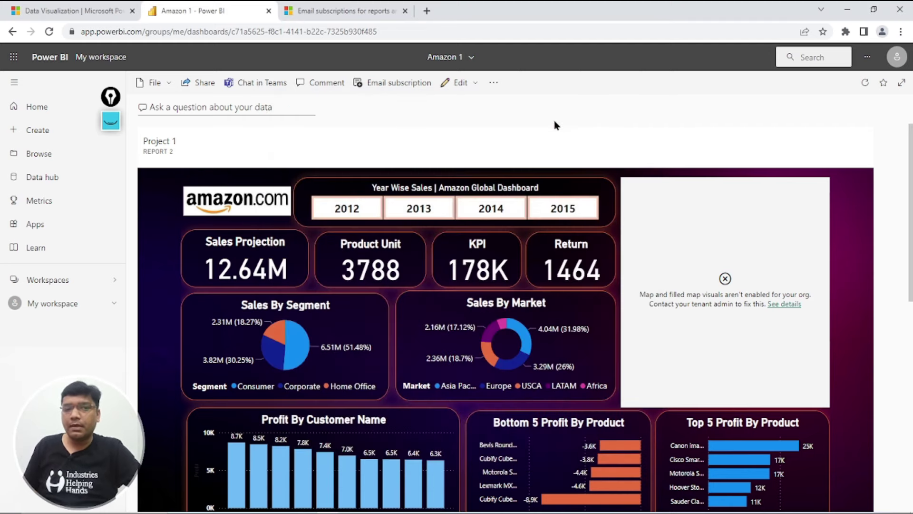
{"action": "left_click", "coordinate": [334, 88]}
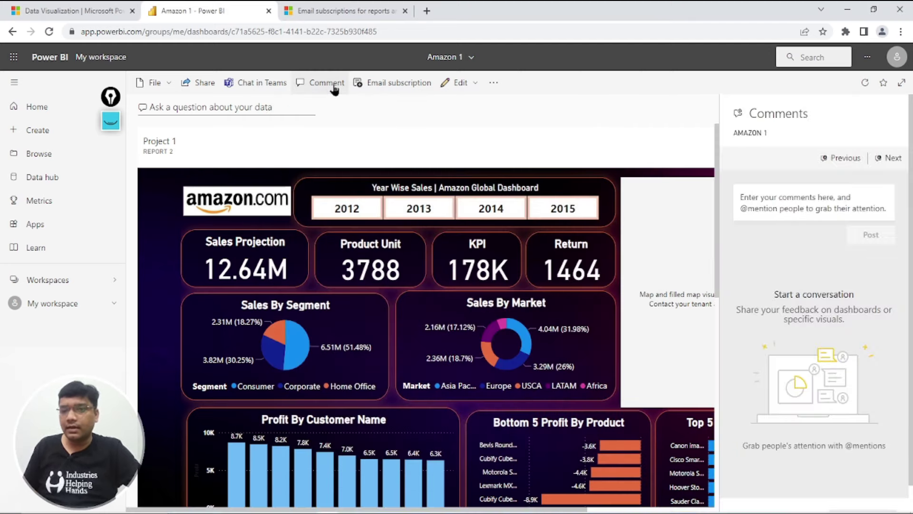
{"action": "left_click", "coordinate": [787, 202]}
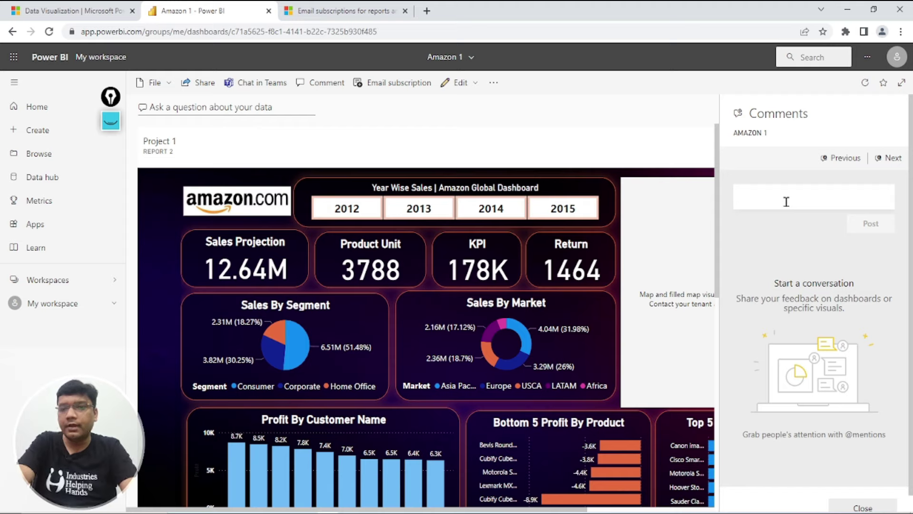
{"action": "type", "text": "@"}
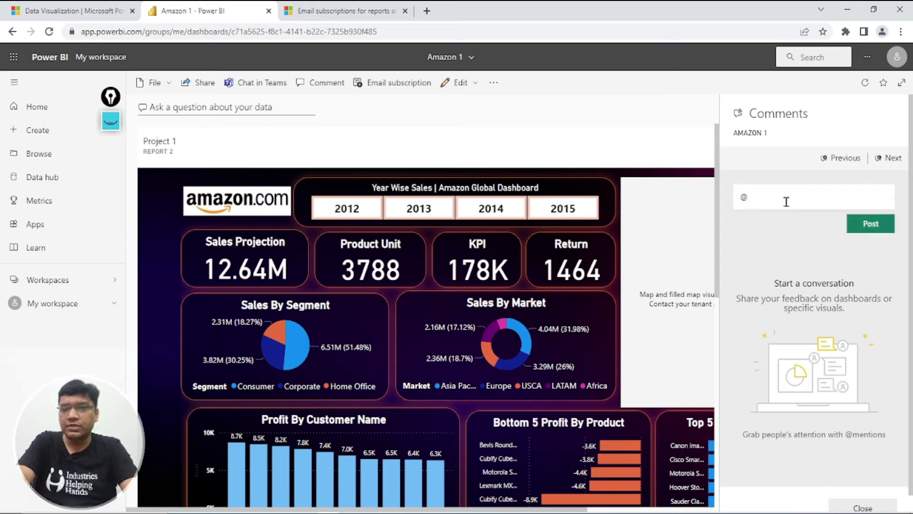
{"action": "type", "text": "Nishant"}
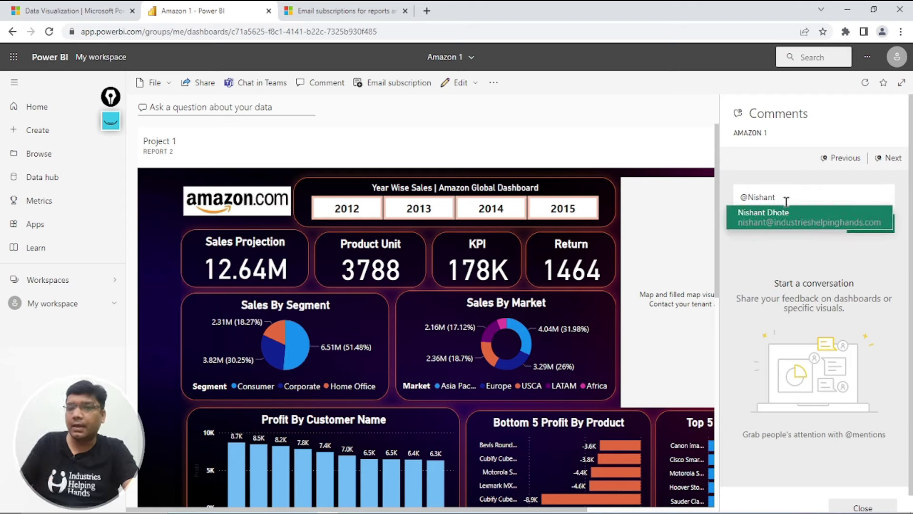
{"action": "left_click", "coordinate": [763, 227]}
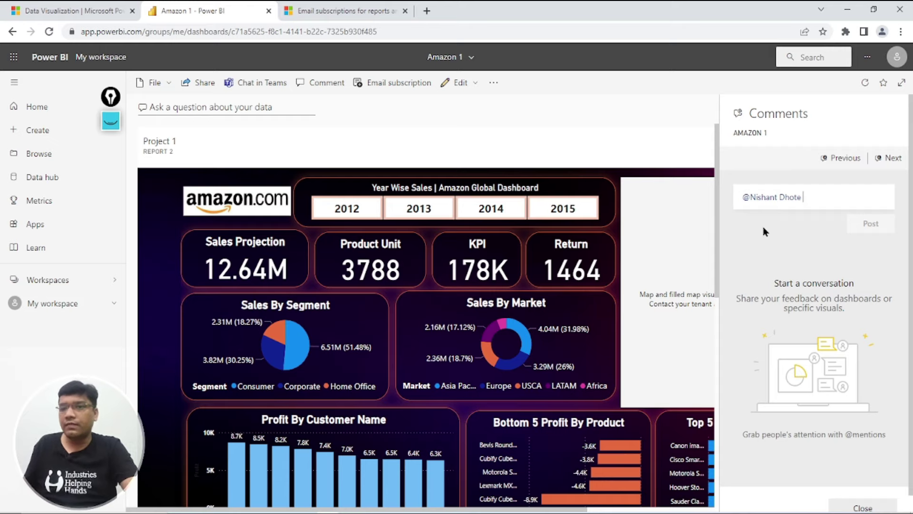
Look up where notifications and settings are found for the Power BI service, leaving them unopened.
{"action": "left_click", "coordinate": [866, 58]}
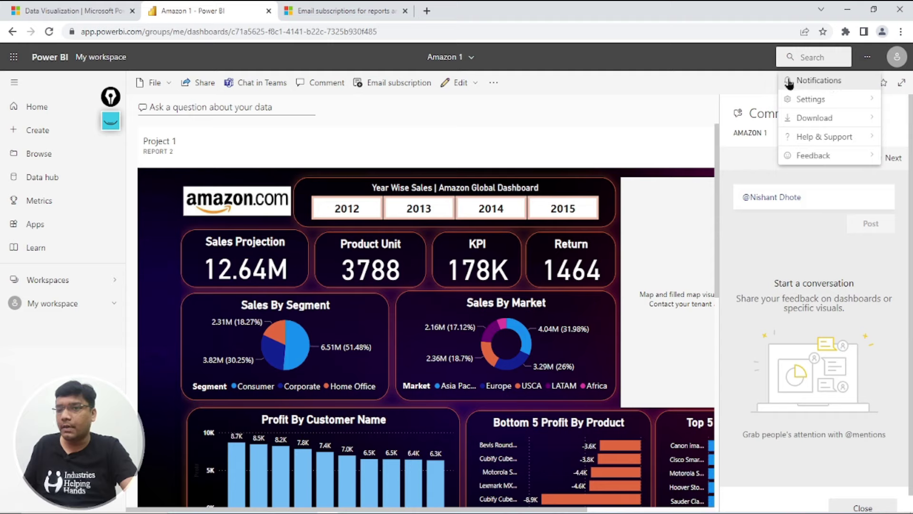
{"action": "left_click", "coordinate": [866, 59]}
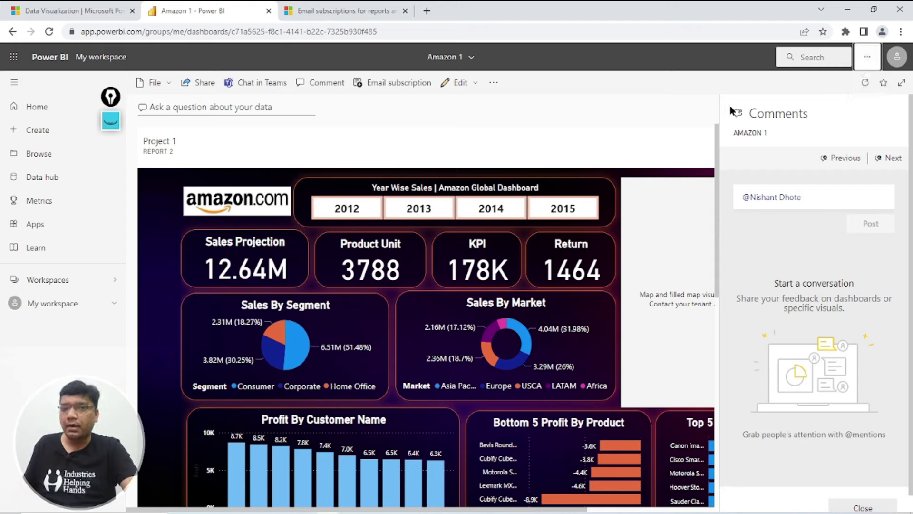
Try to set up an email subscription for the Amazon 1 dashboard and dismiss the Power BI Pro upgrade offer.
{"action": "left_click", "coordinate": [375, 93]}
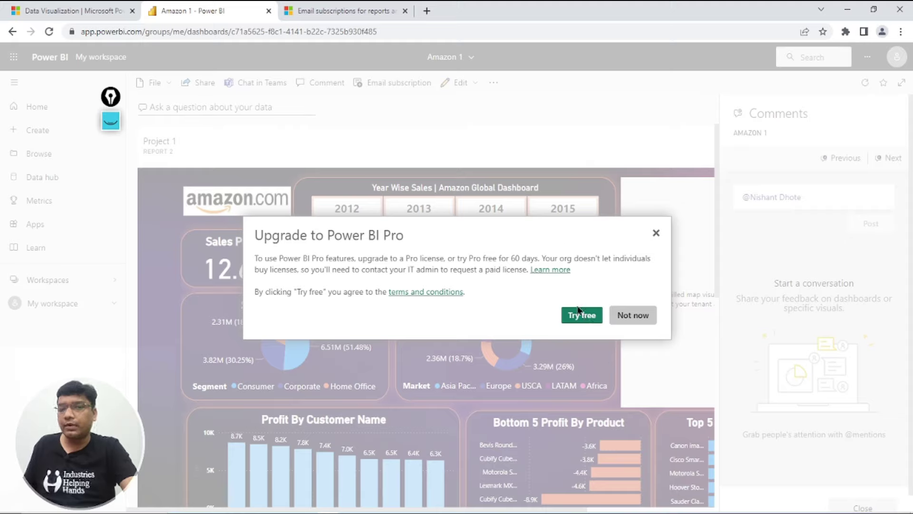
{"action": "left_click", "coordinate": [567, 318]}
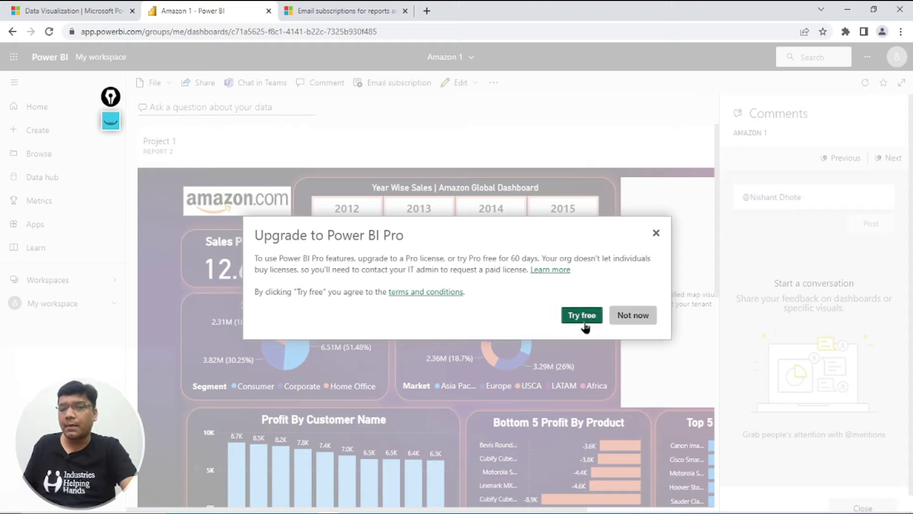
{"action": "left_click", "coordinate": [656, 233]}
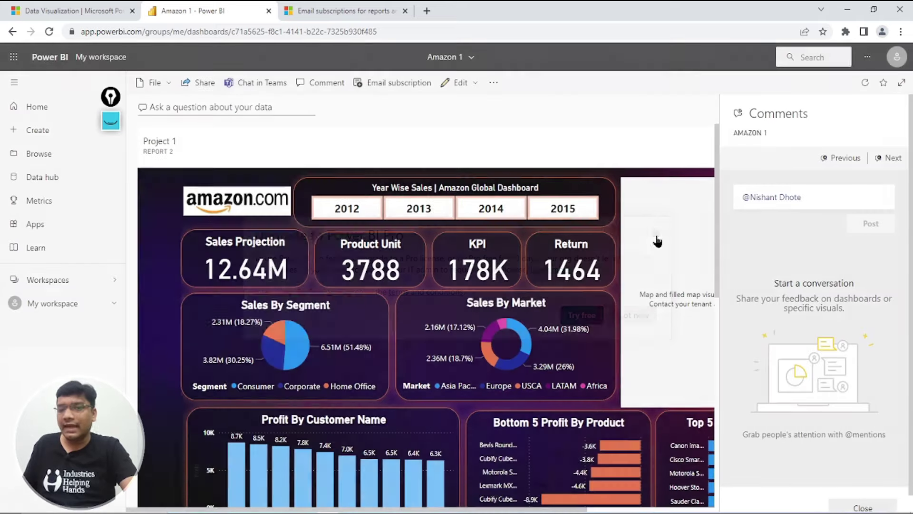
Switch to the Microsoft Learn article on email subscriptions and examine its introduction and the sample Weekly Sales Update email.
{"action": "left_click", "coordinate": [357, 7]}
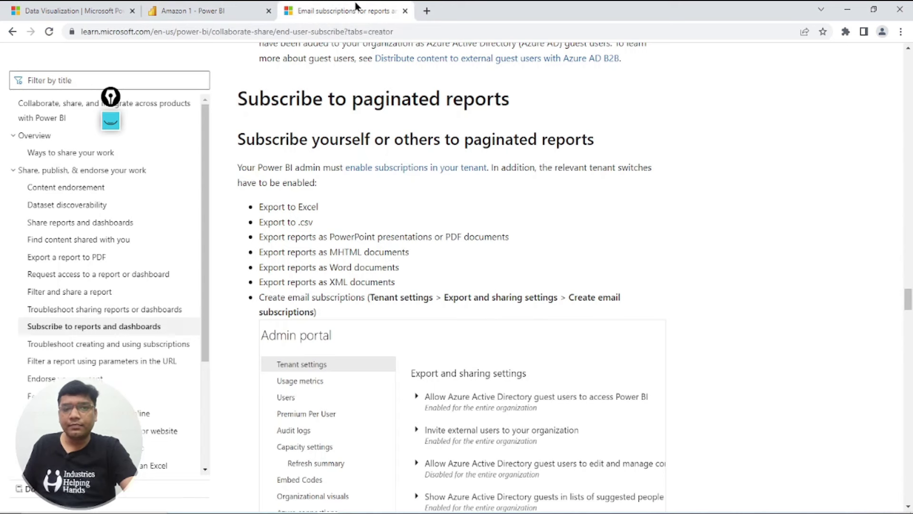
{"action": "scroll", "coordinate": [365, 115], "scroll_direction": "up", "scroll_amount": 15}
{"action": "scroll", "coordinate": [366, 119], "scroll_direction": "up", "scroll_amount": 15}
{"action": "left_click", "coordinate": [910, 164]}
{"action": "scroll", "coordinate": [910, 165], "scroll_direction": "up", "scroll_amount": 20}
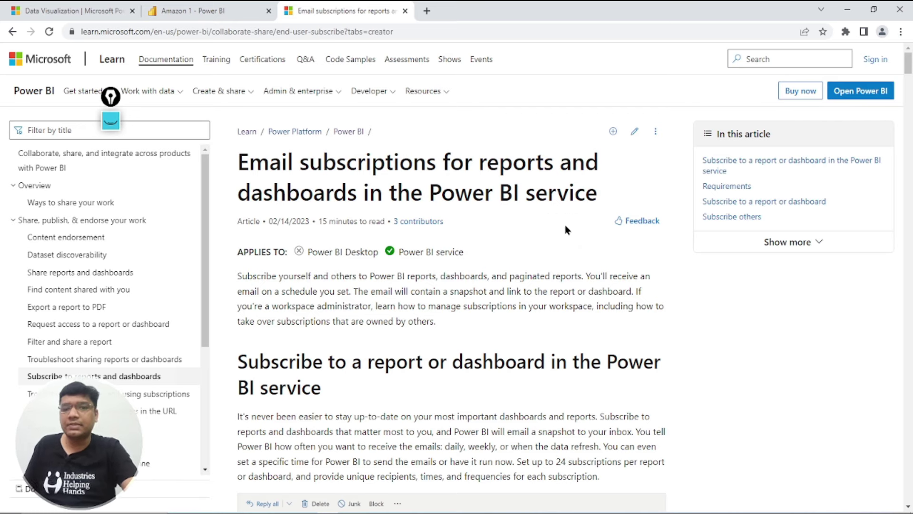
{"action": "scroll", "coordinate": [476, 219], "scroll_direction": "down", "scroll_amount": 1}
{"action": "scroll", "coordinate": [477, 221], "scroll_direction": "down", "scroll_amount": 6}
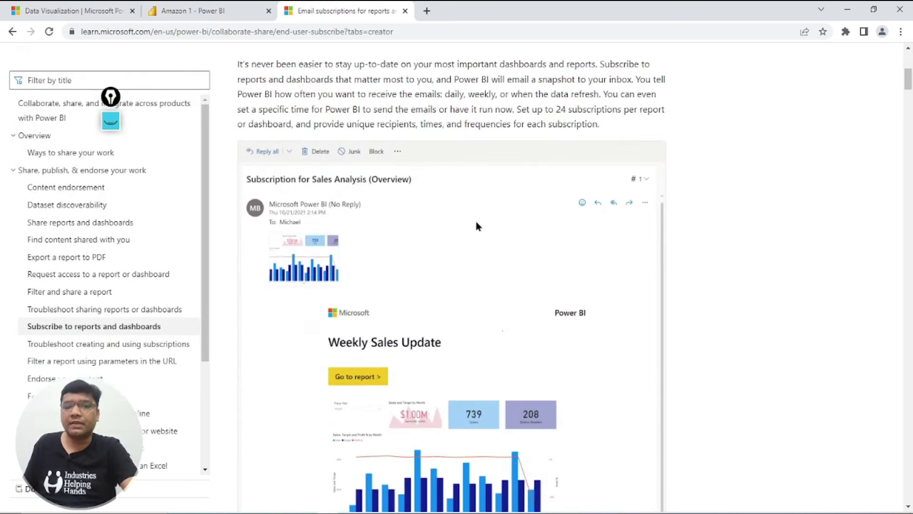
{"action": "scroll", "coordinate": [478, 226], "scroll_direction": "down", "scroll_amount": 1}
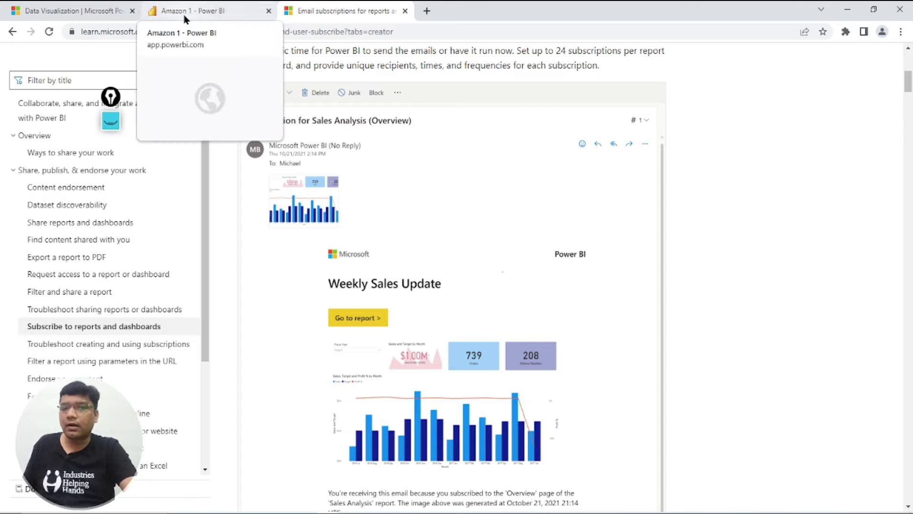
{"action": "scroll", "coordinate": [600, 288], "scroll_direction": "down", "scroll_amount": 2}
{"action": "scroll", "coordinate": [601, 287], "scroll_direction": "down", "scroll_amount": 1}
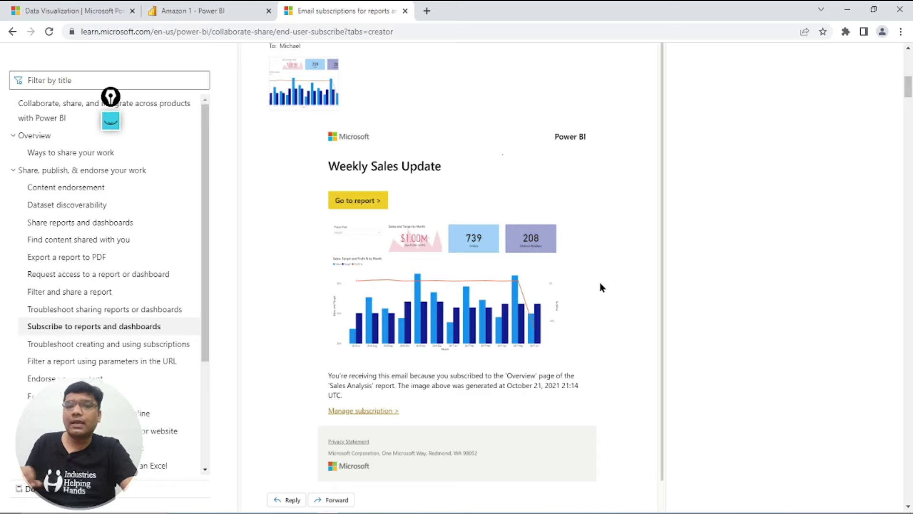
{"action": "scroll", "coordinate": [599, 284], "scroll_direction": "down", "scroll_amount": 4}
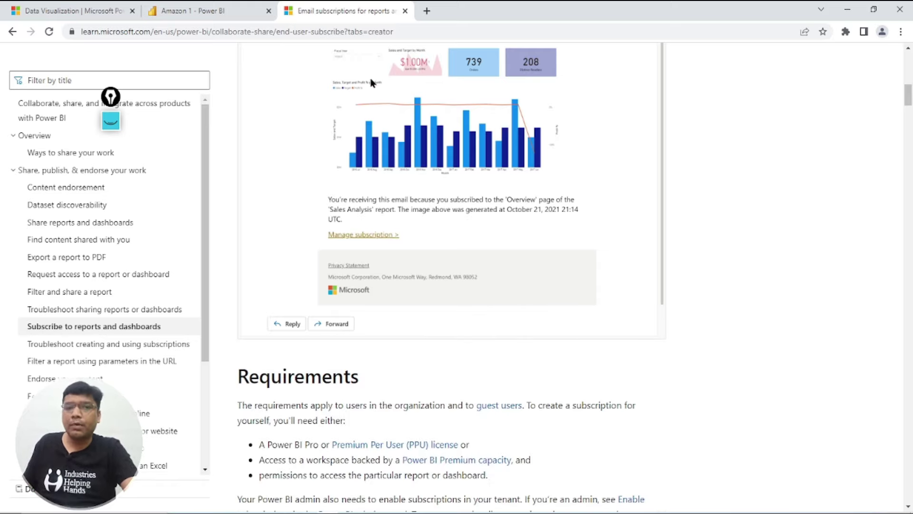
Examine the article's instructions for subscribing to a report or dashboard and the example Subscribe to emails form.
{"action": "scroll", "coordinate": [420, 195], "scroll_direction": "down", "scroll_amount": 11}
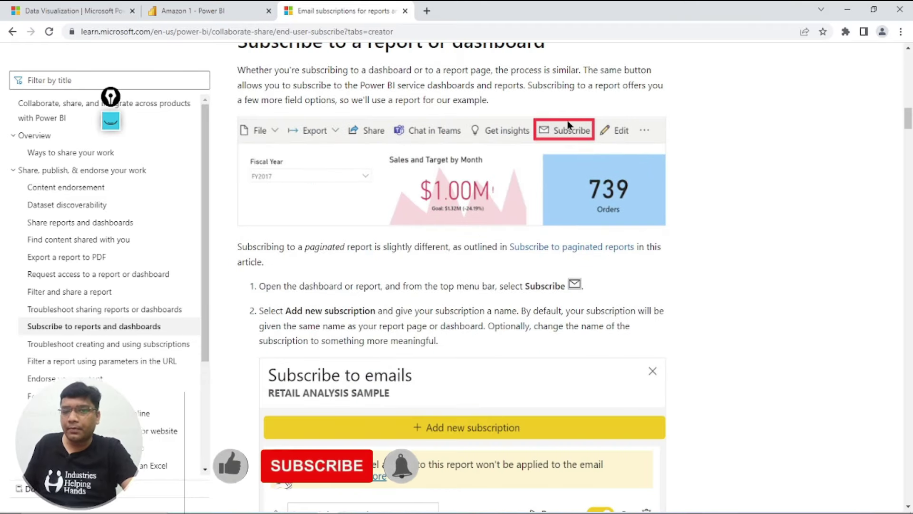
{"action": "scroll", "coordinate": [573, 130], "scroll_direction": "down", "scroll_amount": 4}
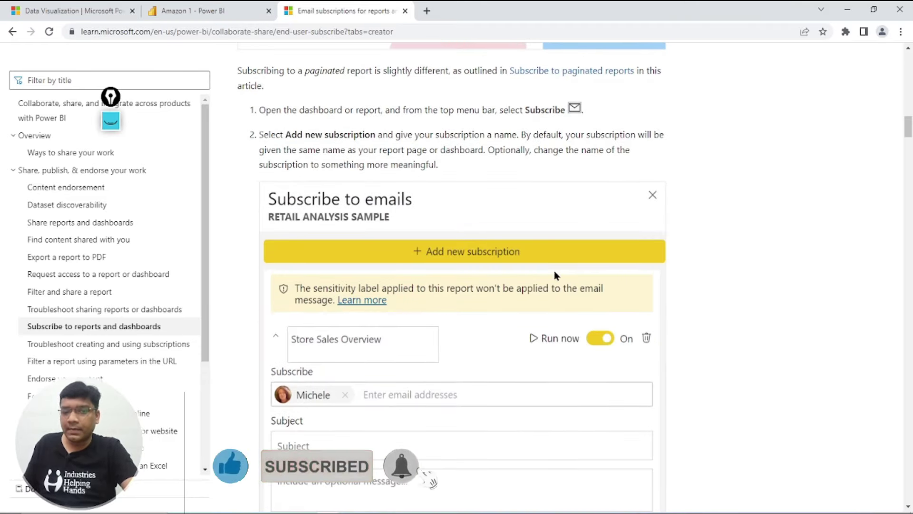
{"action": "scroll", "coordinate": [555, 275], "scroll_direction": "down", "scroll_amount": 2}
{"action": "scroll", "coordinate": [528, 174], "scroll_direction": "down", "scroll_amount": 1}
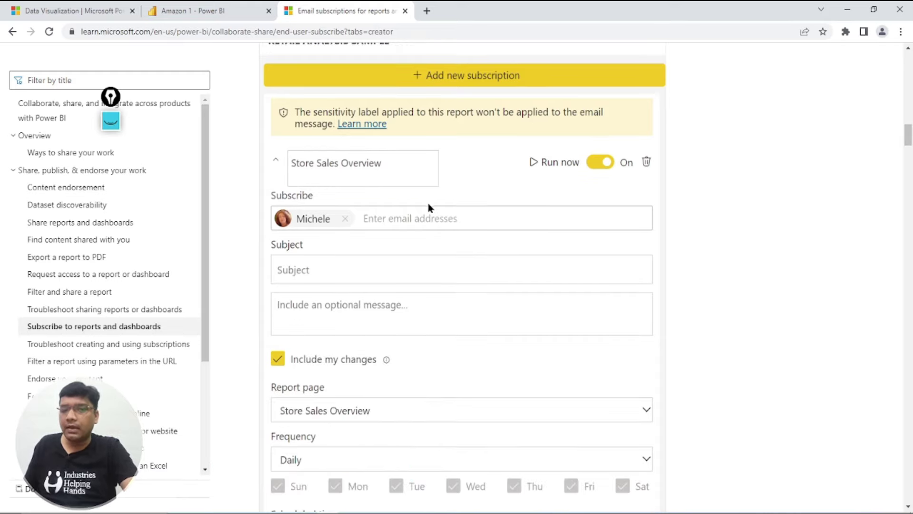
{"action": "scroll", "coordinate": [430, 208], "scroll_direction": "down", "scroll_amount": 1}
Outline the example form's email address, Subject, optional message, Frequency and Report page fields with magenta rectangles.
{"action": "left_click", "coordinate": [111, 121]}
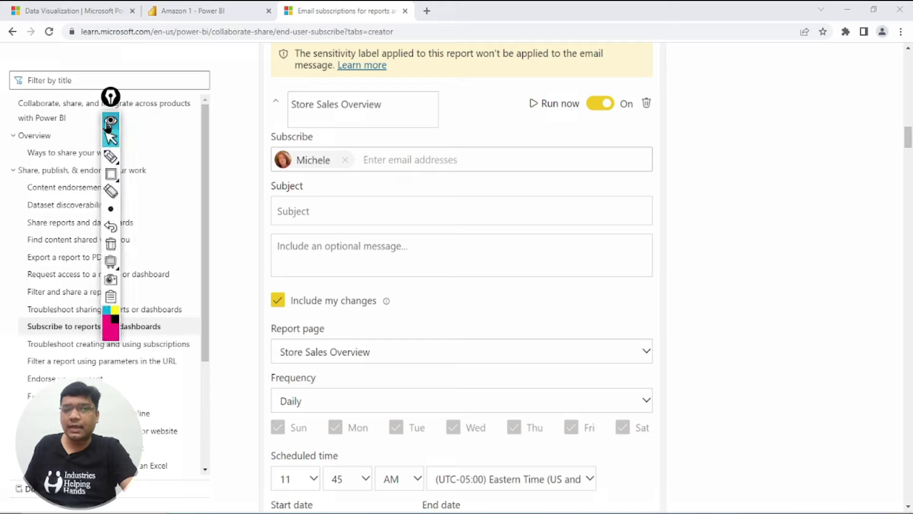
{"action": "left_click", "coordinate": [111, 176]}
{"action": "mouse_move", "coordinate": [359, 132]}
{"action": "left_mouse_down"}
{"action": "mouse_move", "coordinate": [373, 152]}
{"action": "mouse_move", "coordinate": [522, 188]}
{"action": "mouse_move", "coordinate": [686, 192]}
{"action": "left_mouse_up"}
{"action": "left_click_drag", "start_coordinate": [258, 195], "coordinate": [379, 218]}
{"action": "left_click_drag", "start_coordinate": [256, 244], "coordinate": [476, 269]}
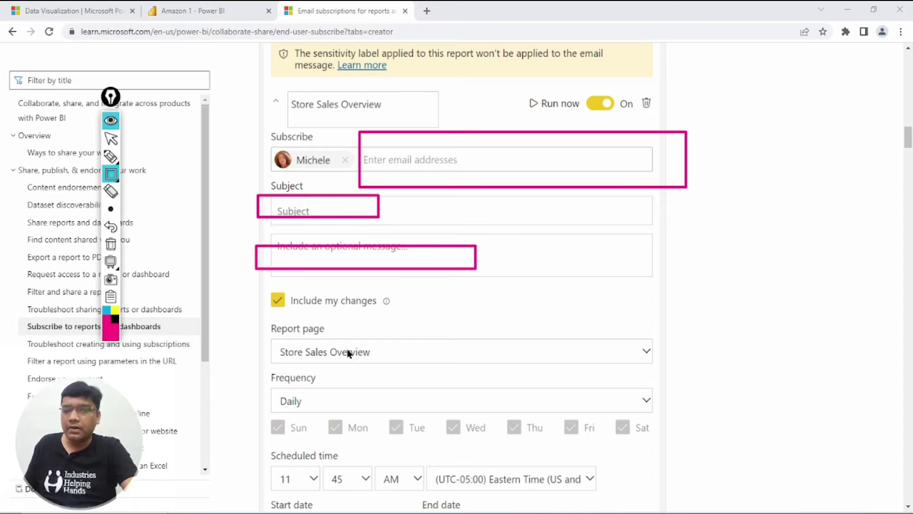
{"action": "mouse_move", "coordinate": [264, 376]}
{"action": "left_mouse_down"}
{"action": "mouse_move", "coordinate": [295, 411]}
{"action": "mouse_move", "coordinate": [362, 421]}
{"action": "left_mouse_up"}
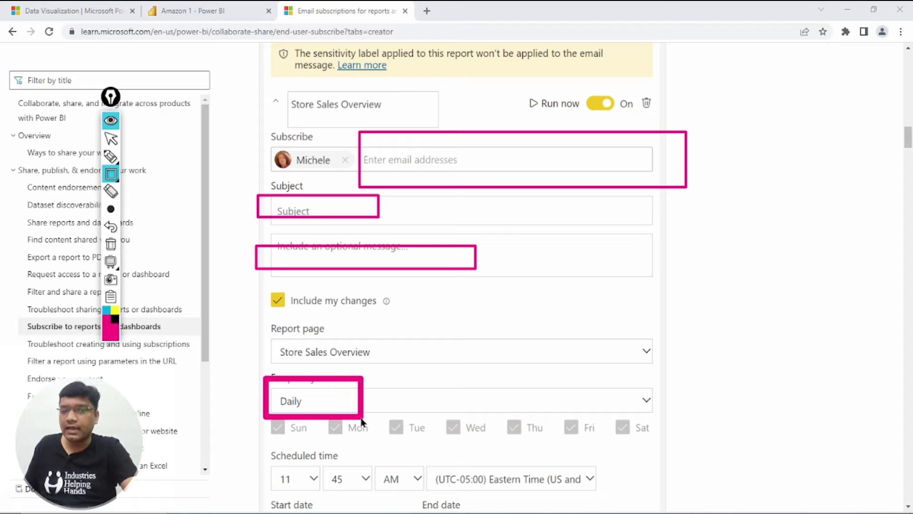
{"action": "left_click_drag", "start_coordinate": [258, 321], "coordinate": [408, 366]}
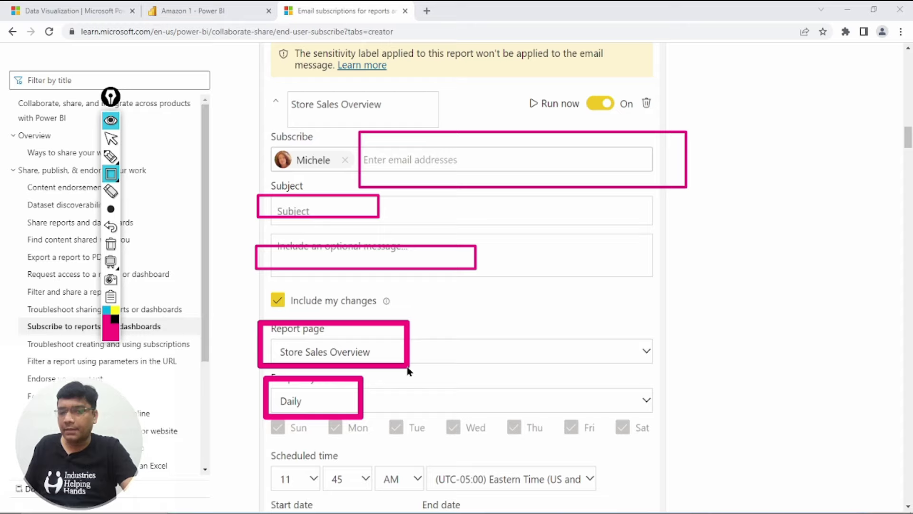
Clear all rectangle annotations, including the stray mark at the page edge, and bring the form's schedule settings into view.
{"action": "left_click", "coordinate": [110, 245]}
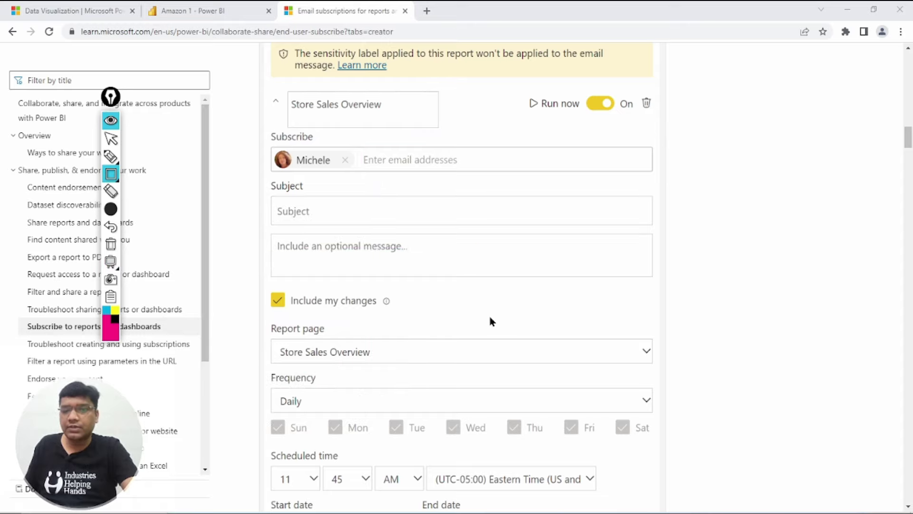
{"action": "left_click_drag", "start_coordinate": [906, 125], "coordinate": [907, 166]}
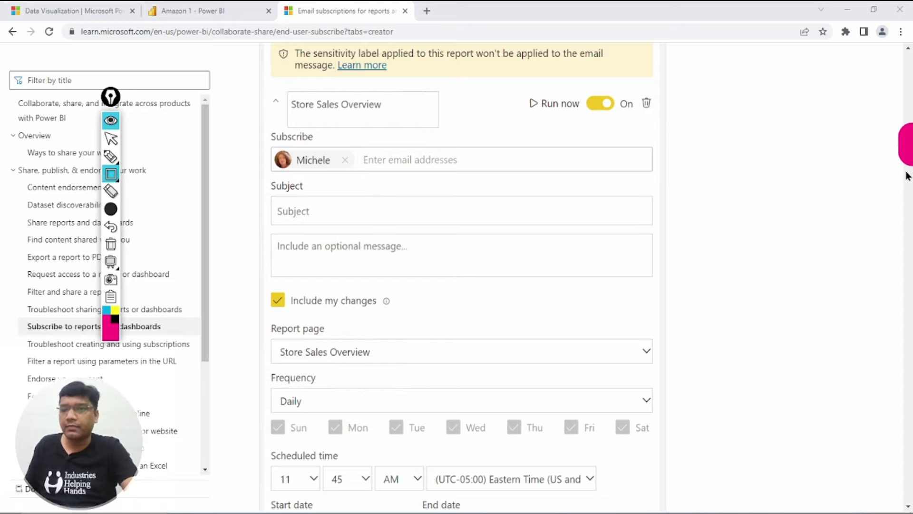
{"action": "left_click", "coordinate": [111, 139]}
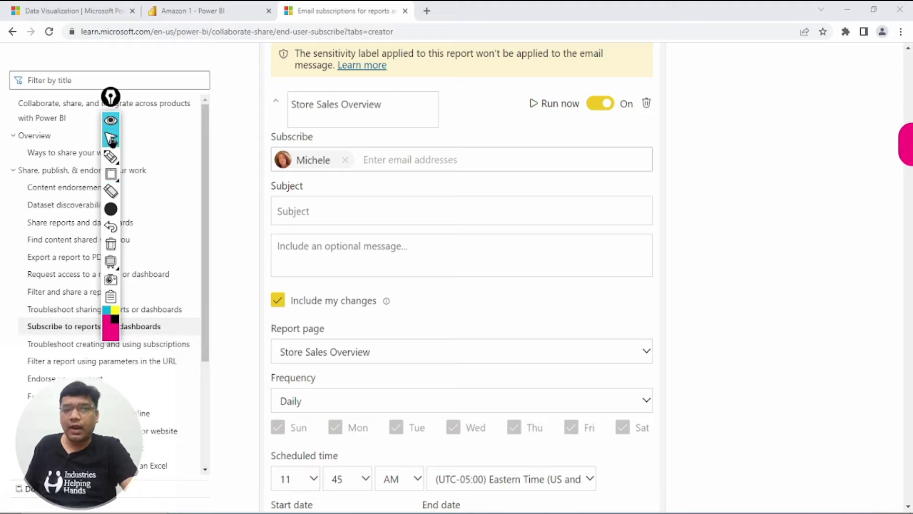
{"action": "left_click", "coordinate": [111, 244]}
{"action": "scroll", "coordinate": [665, 333], "scroll_direction": "down", "scroll_amount": 1}
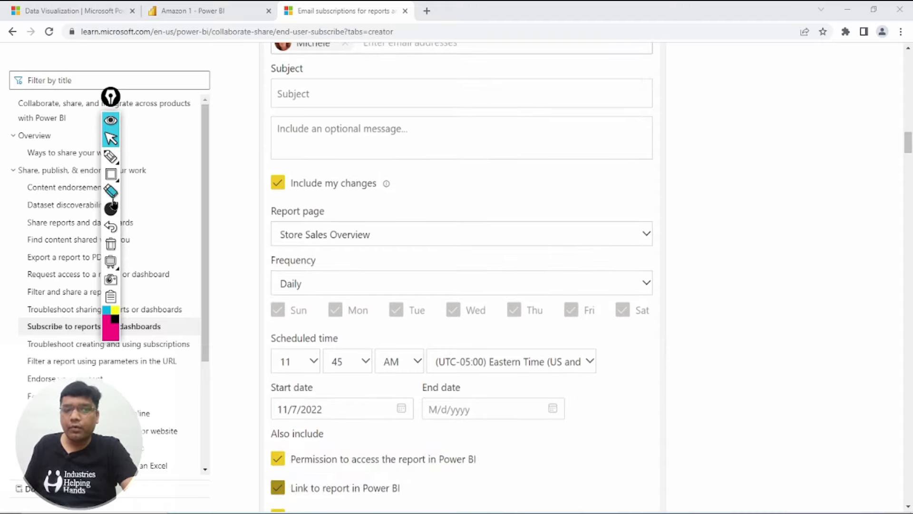
Outline the Mon checkbox and the Scheduled time fields with magenta rectangles, using a thinner line.
{"action": "left_click", "coordinate": [111, 175]}
{"action": "mouse_move", "coordinate": [328, 279]}
{"action": "left_mouse_down"}
{"action": "mouse_move", "coordinate": [381, 345]}
{"action": "mouse_move", "coordinate": [450, 365]}
{"action": "mouse_move", "coordinate": [395, 357]}
{"action": "left_mouse_up"}
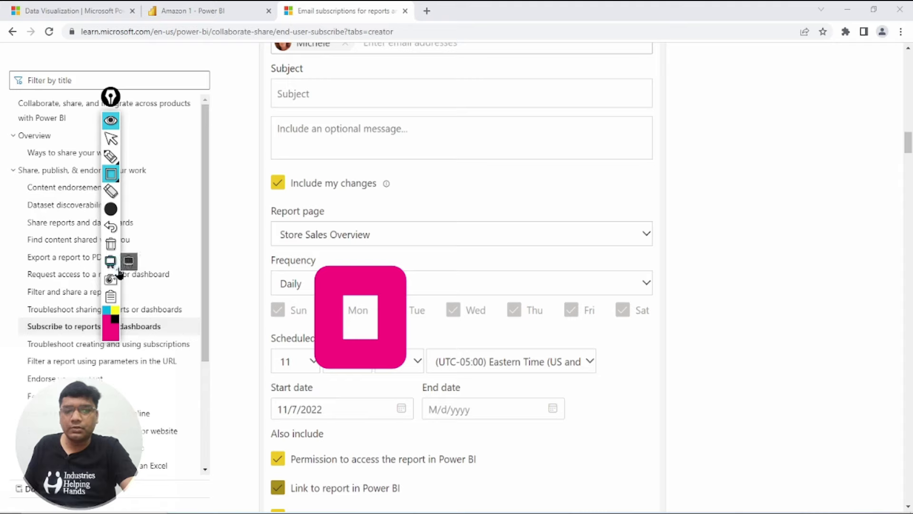
{"action": "left_click", "coordinate": [110, 246]}
{"action": "mouse_move", "coordinate": [111, 209]}
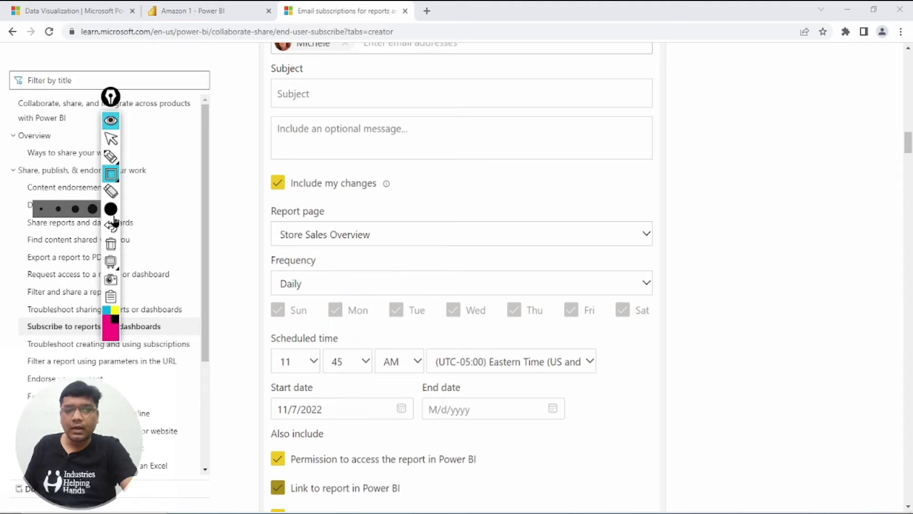
{"action": "left_click", "coordinate": [74, 209]}
{"action": "left_click_drag", "start_coordinate": [328, 299], "coordinate": [381, 333]}
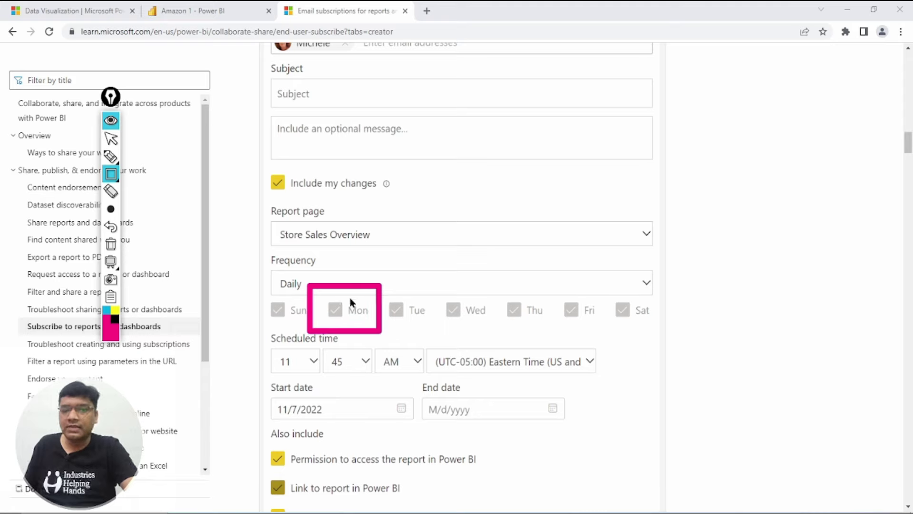
{"action": "mouse_move", "coordinate": [259, 348]}
{"action": "left_mouse_down"}
{"action": "mouse_move", "coordinate": [424, 383]}
{"action": "mouse_move", "coordinate": [555, 383]}
{"action": "left_mouse_up"}
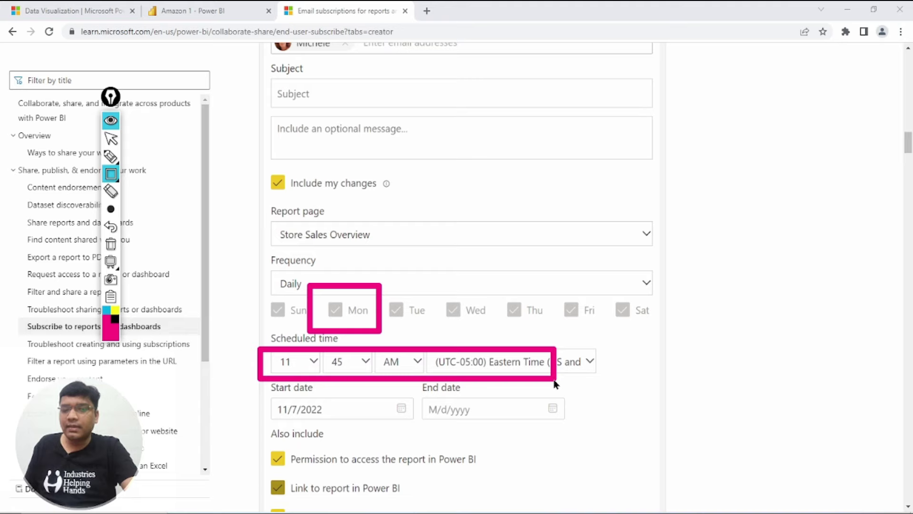